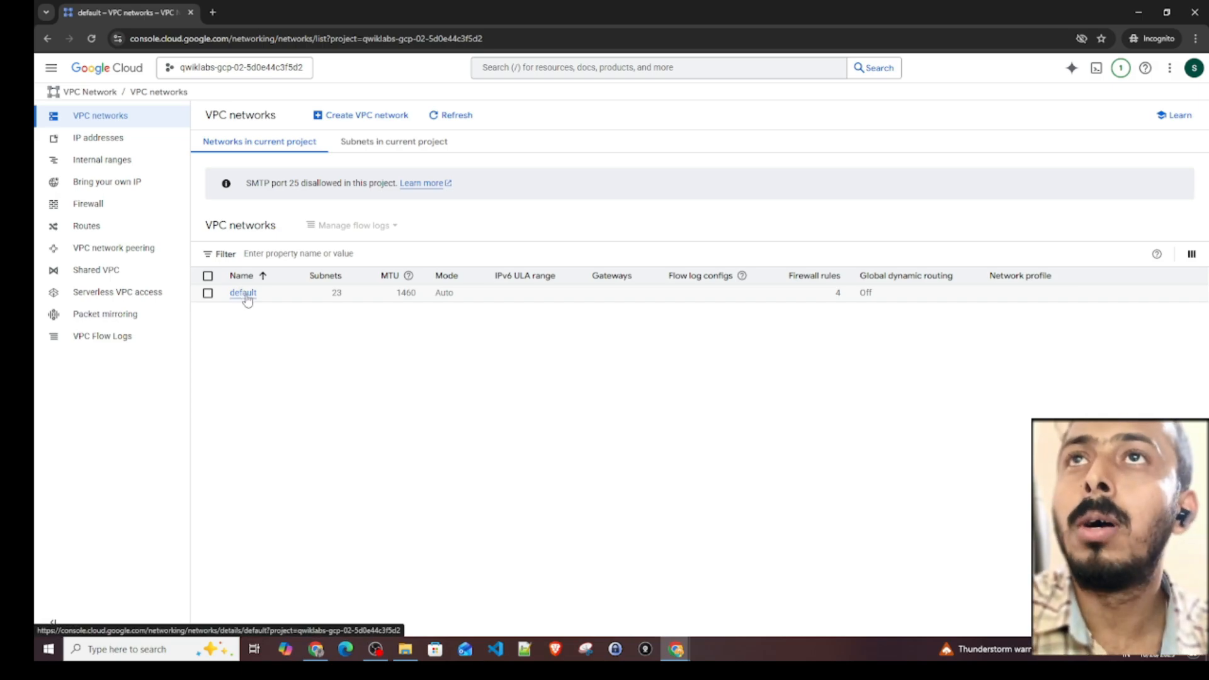
- Open the default VPC network's details and examine its subnet creation mode
left_click(245, 294)
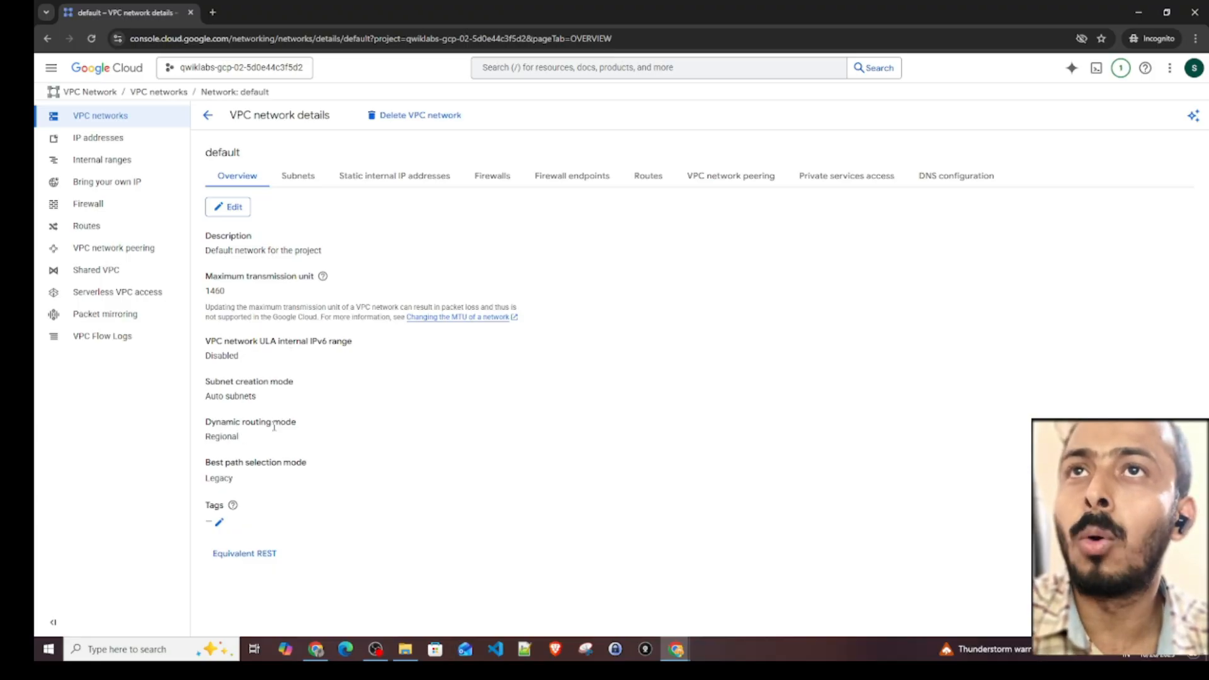
left_click_drag(221, 381, 294, 382)
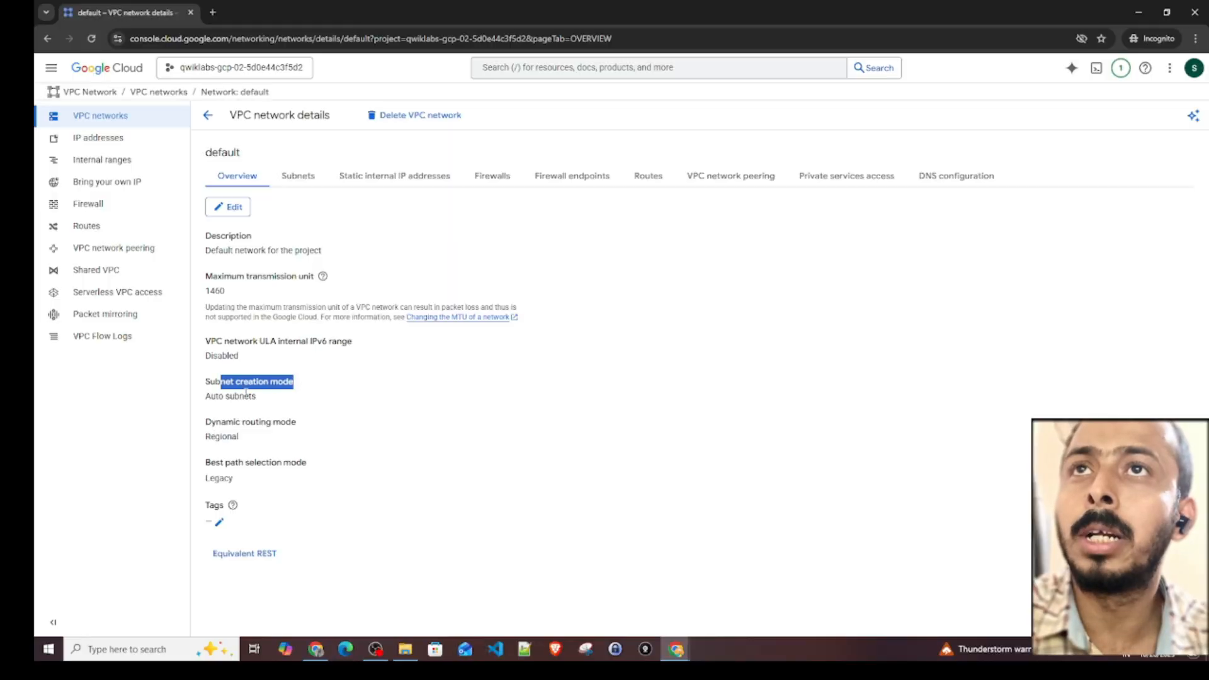
left_click_drag(212, 399, 281, 404)
left_click(280, 404)
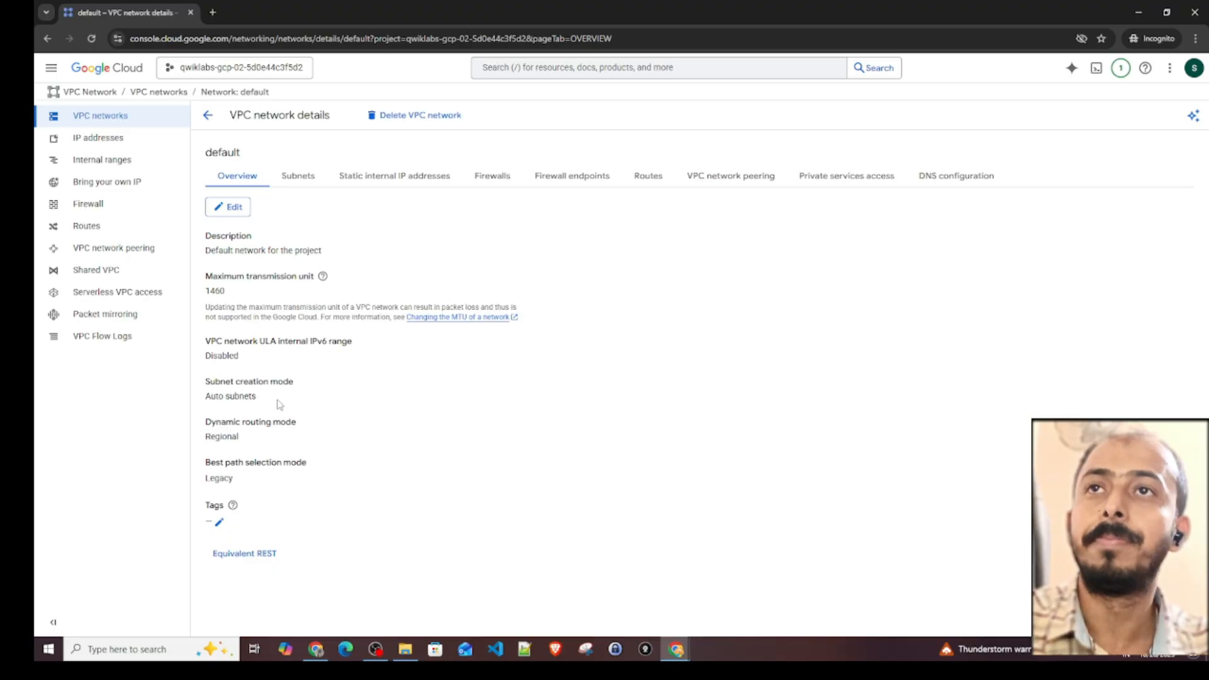
- Review the default network's subnets with their regions and primary IPv4 ranges
left_click(298, 182)
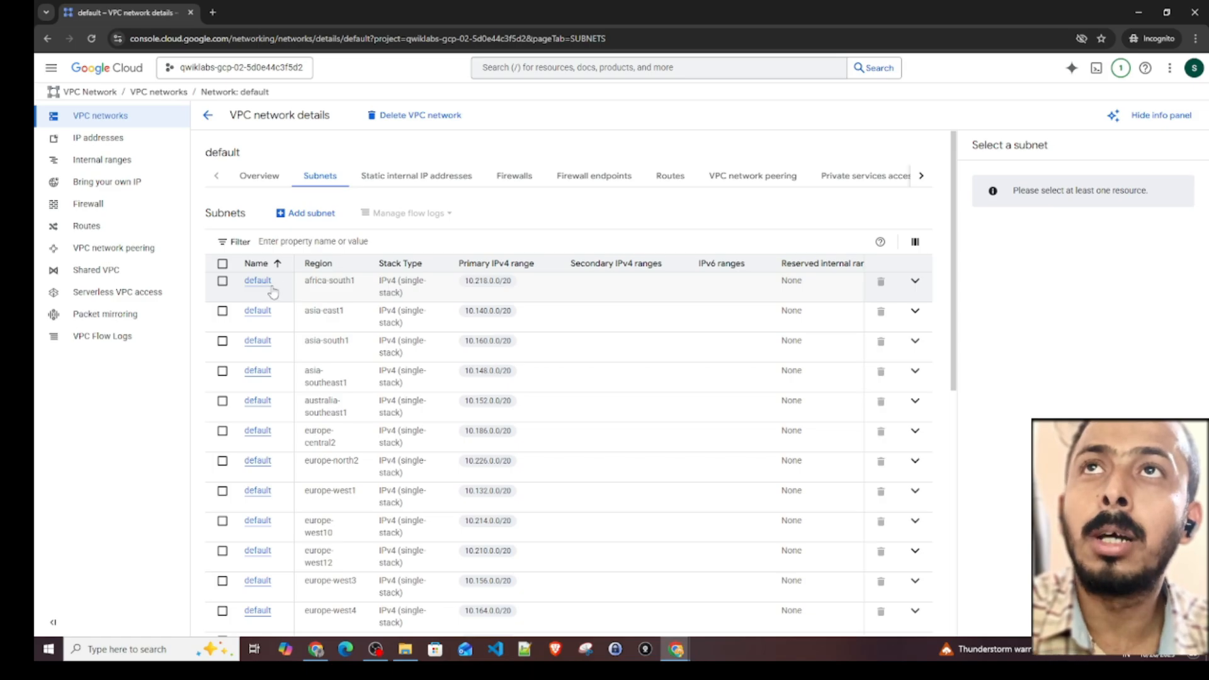
scroll(271, 289, "down", 6)
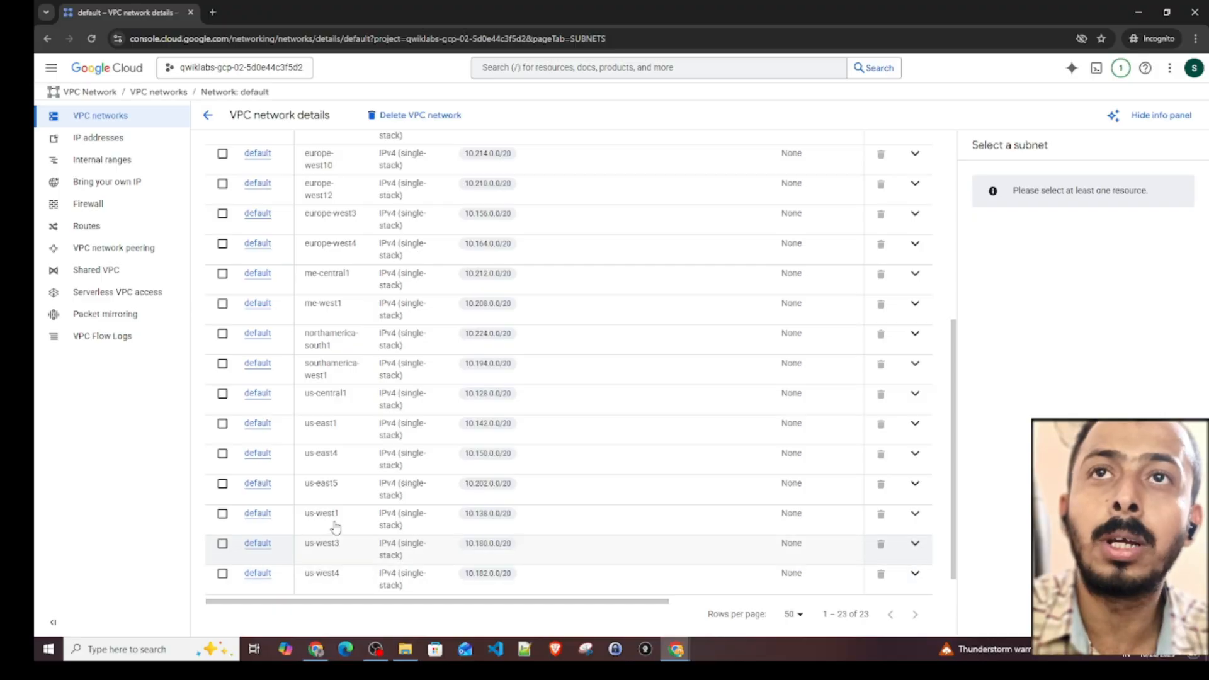
scroll(324, 512, "up", 8)
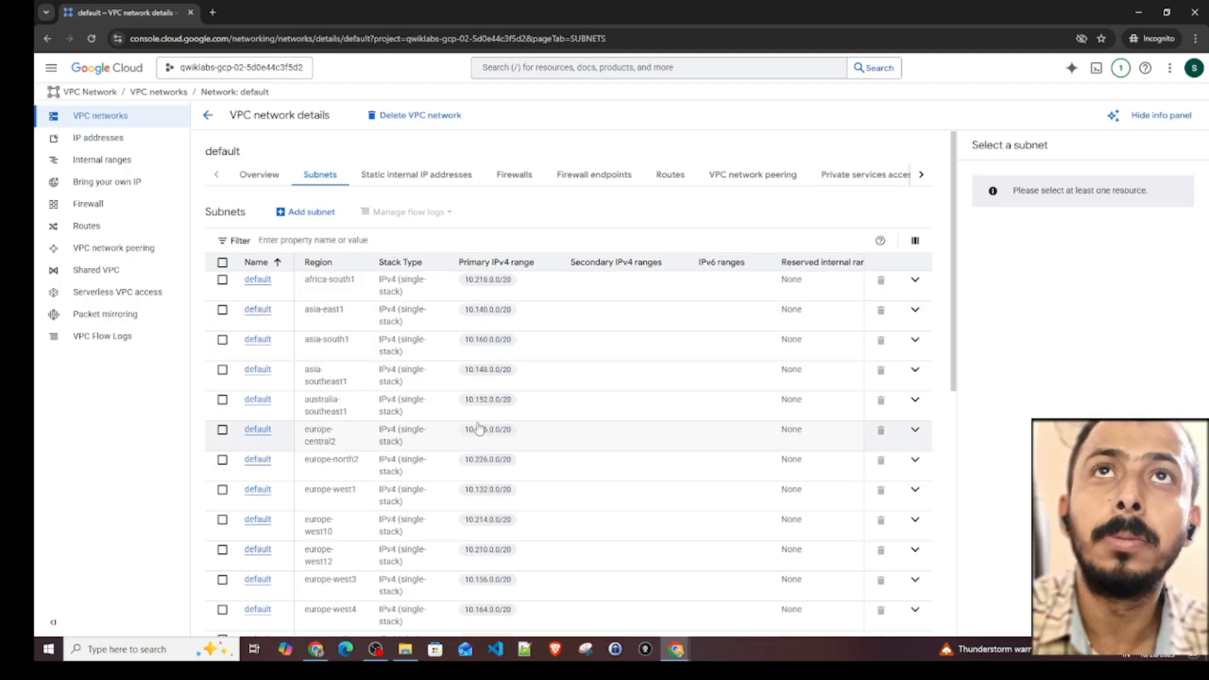
scroll(478, 427, "down", 3)
scroll(464, 405, "up", 3)
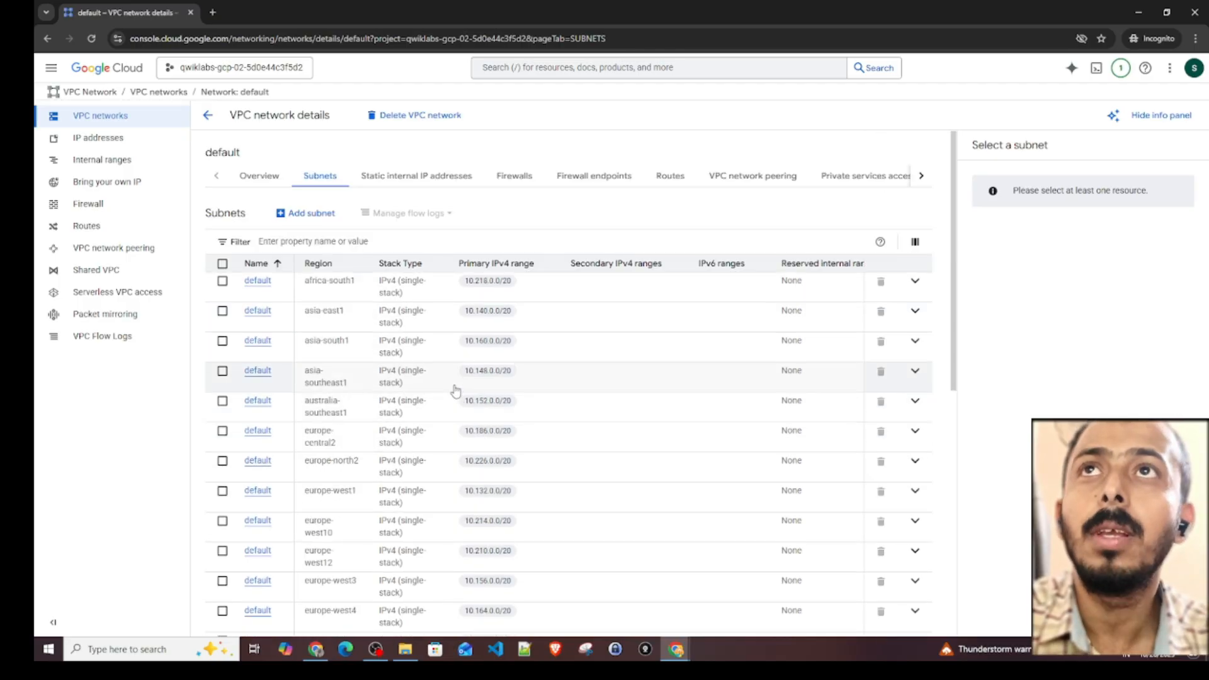
- Expand vpc-firewall-rules for the default network and examine each rule's source, protocols, ports and action
left_click(510, 185)
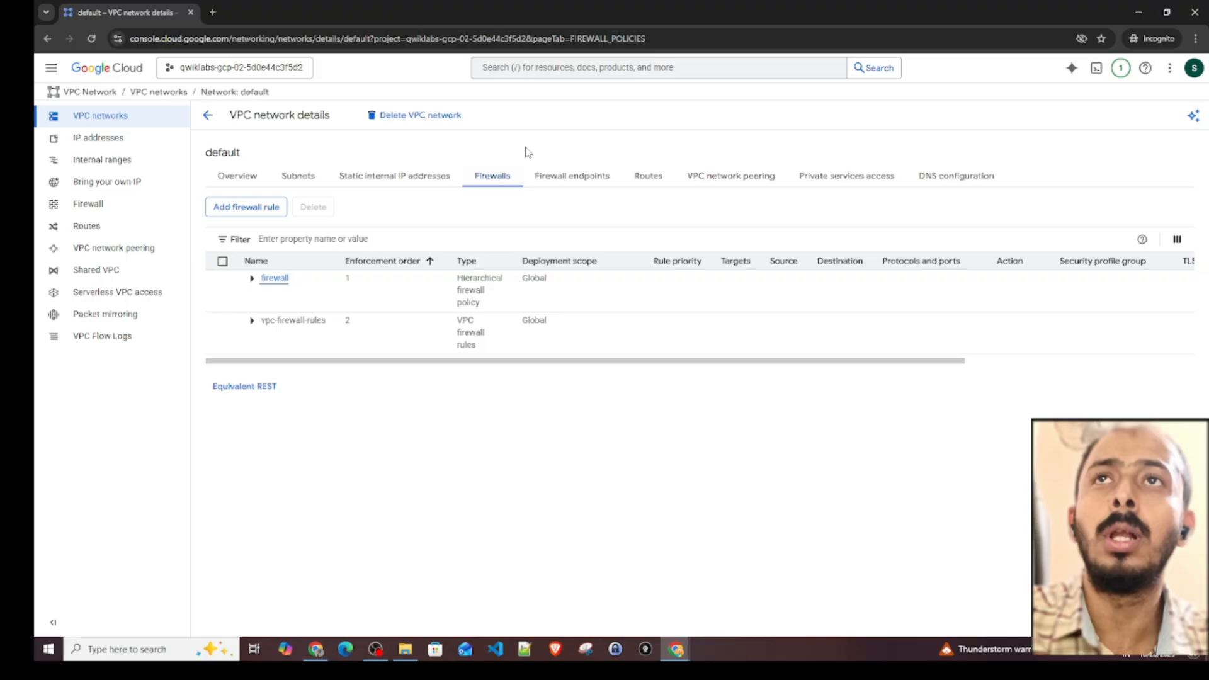
left_click(250, 321)
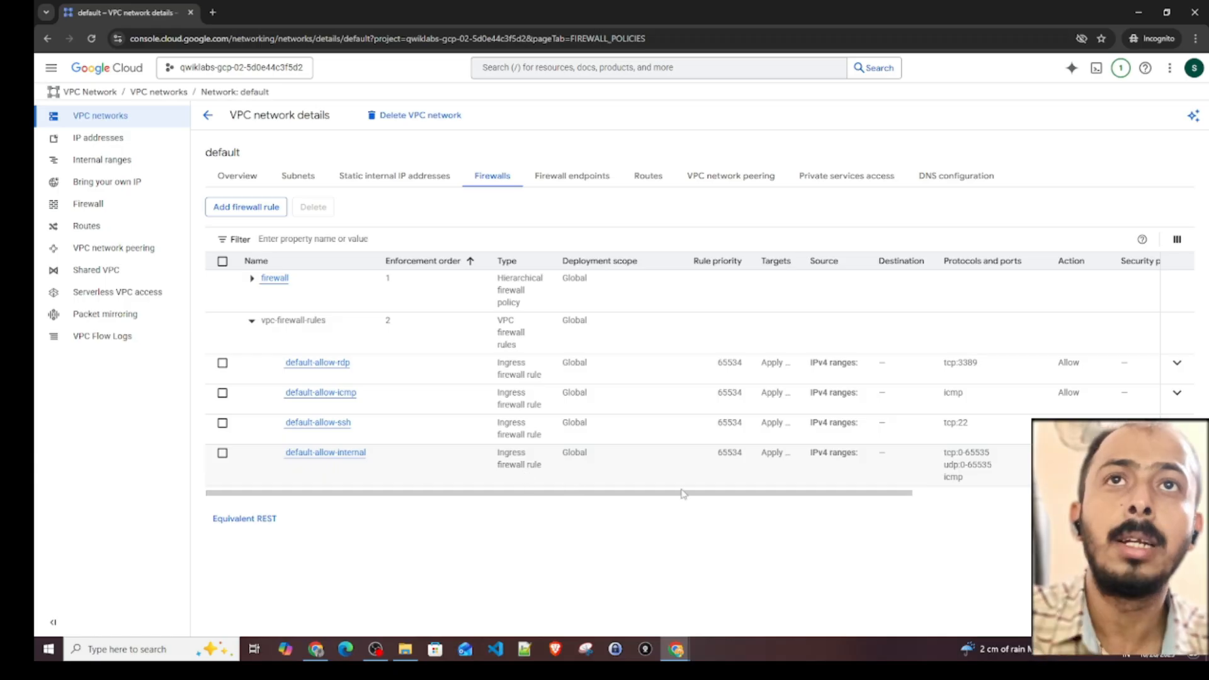
left_click_drag(839, 502, 884, 497)
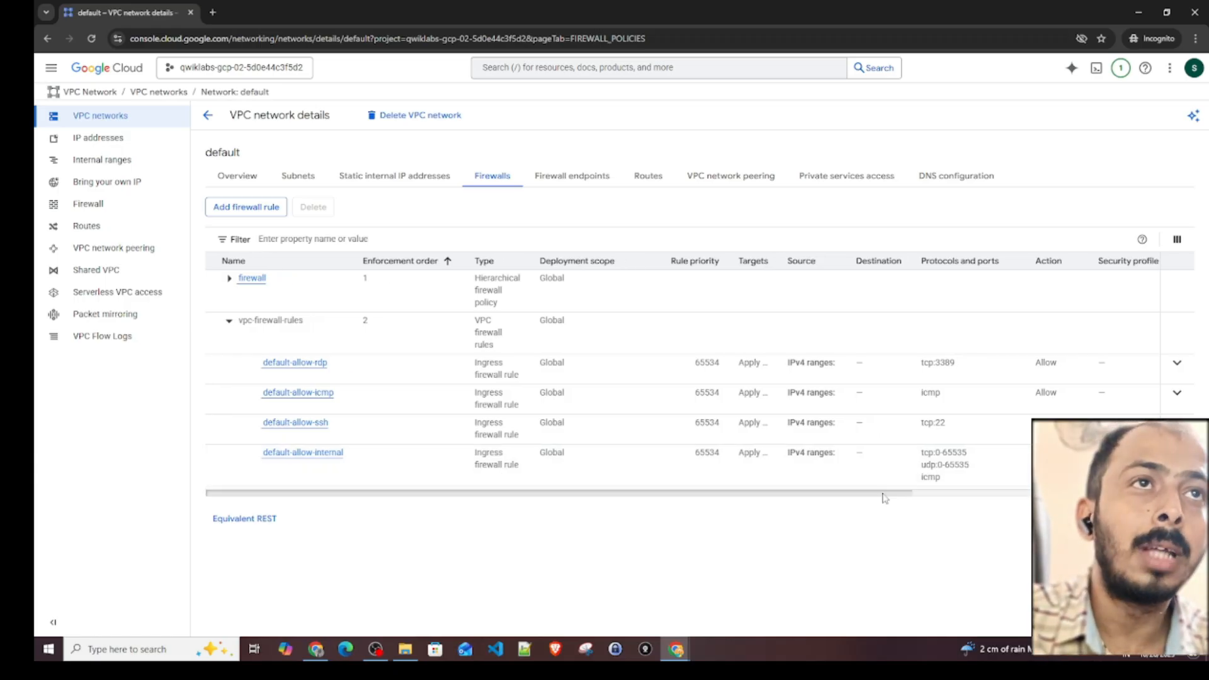
scroll(881, 496, "right", 3)
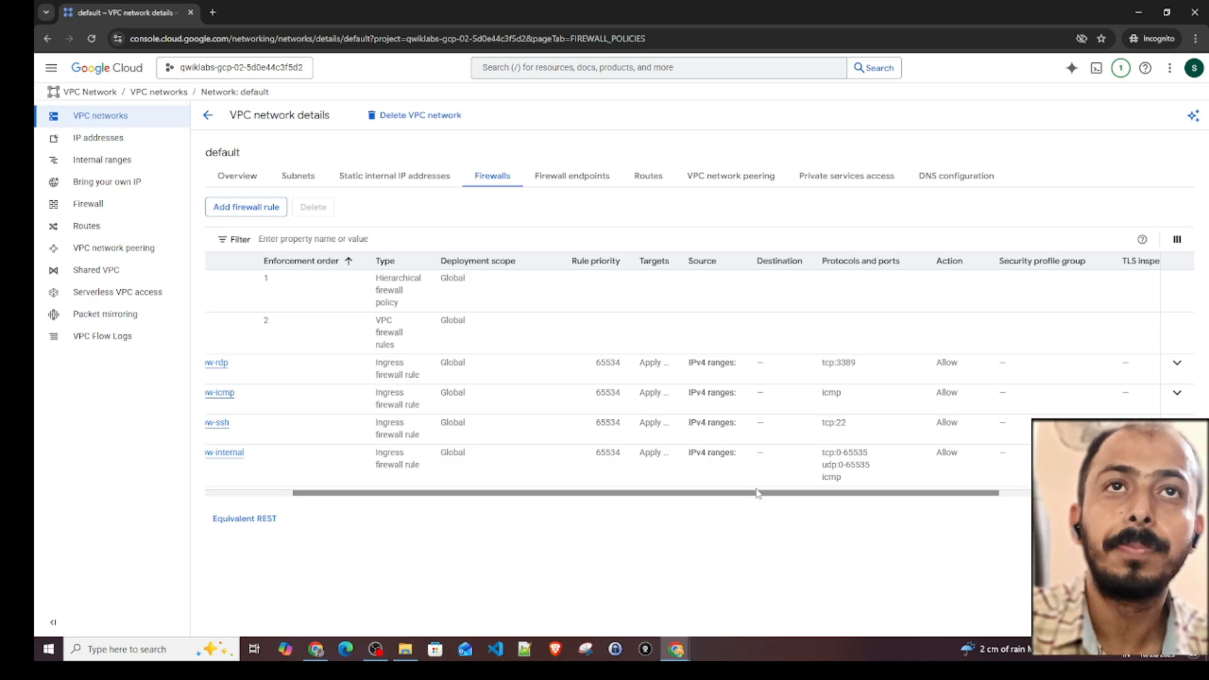
left_click_drag(757, 493, 636, 486)
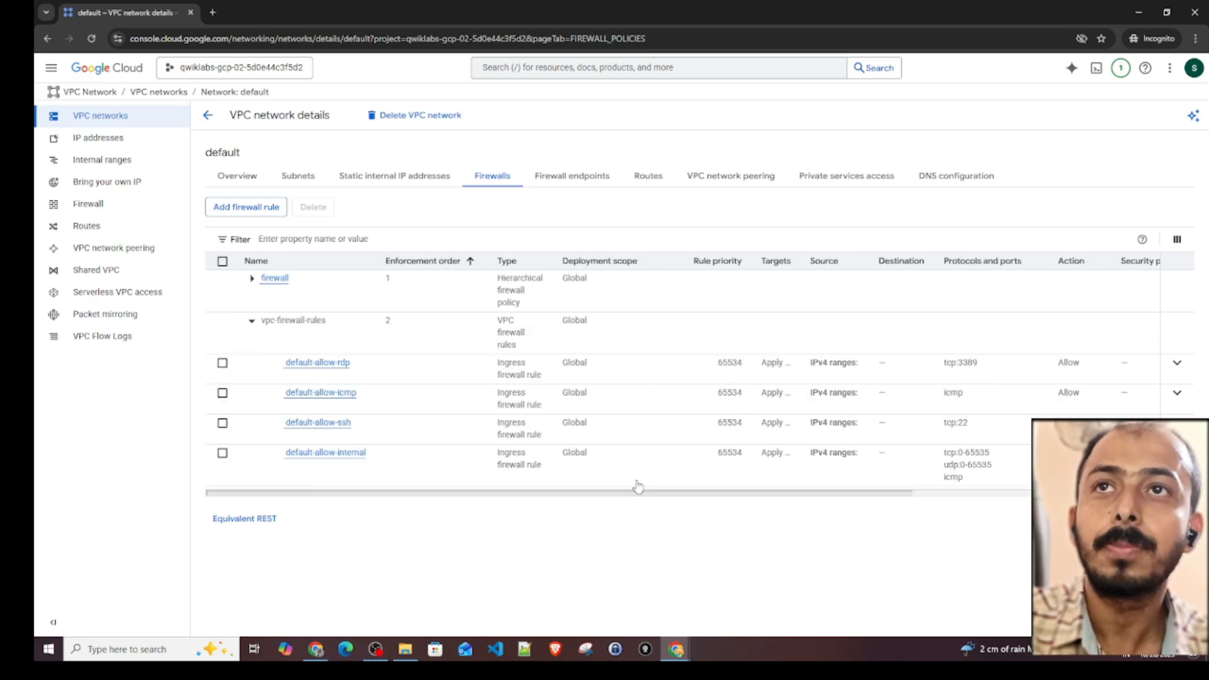
- Return to the network list and start a new VPC network named demo-vpc-1 with Automatic subnet creation mode
left_click(208, 120)
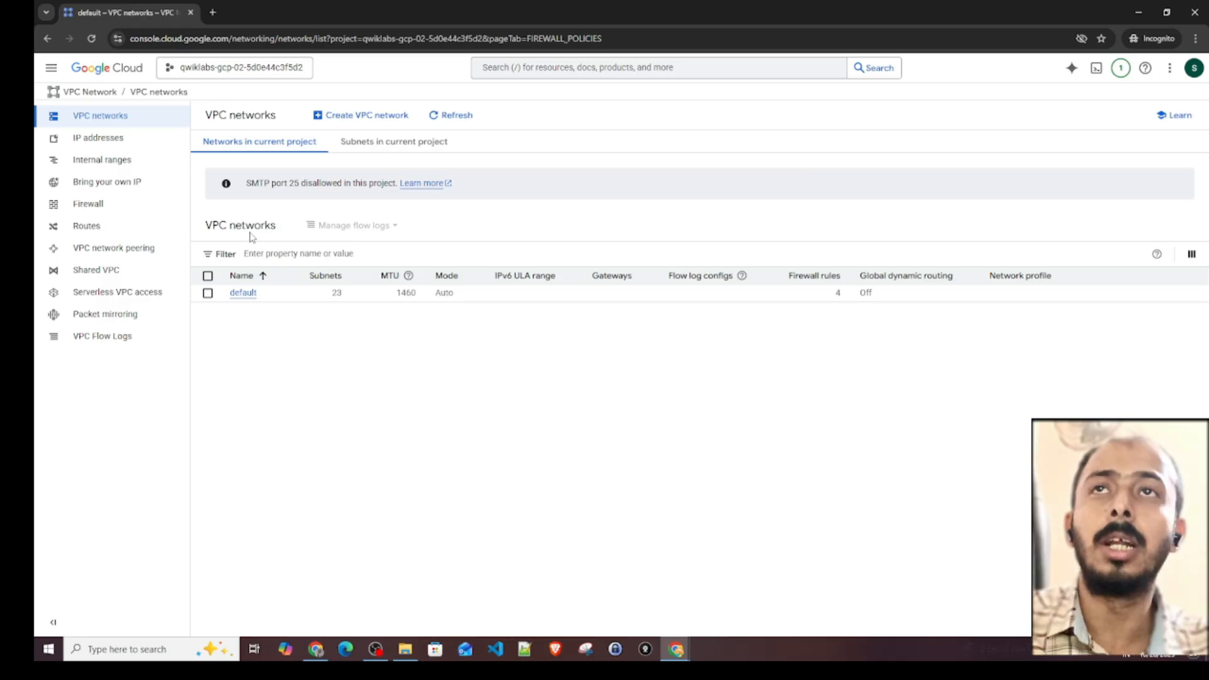
left_click(383, 123)
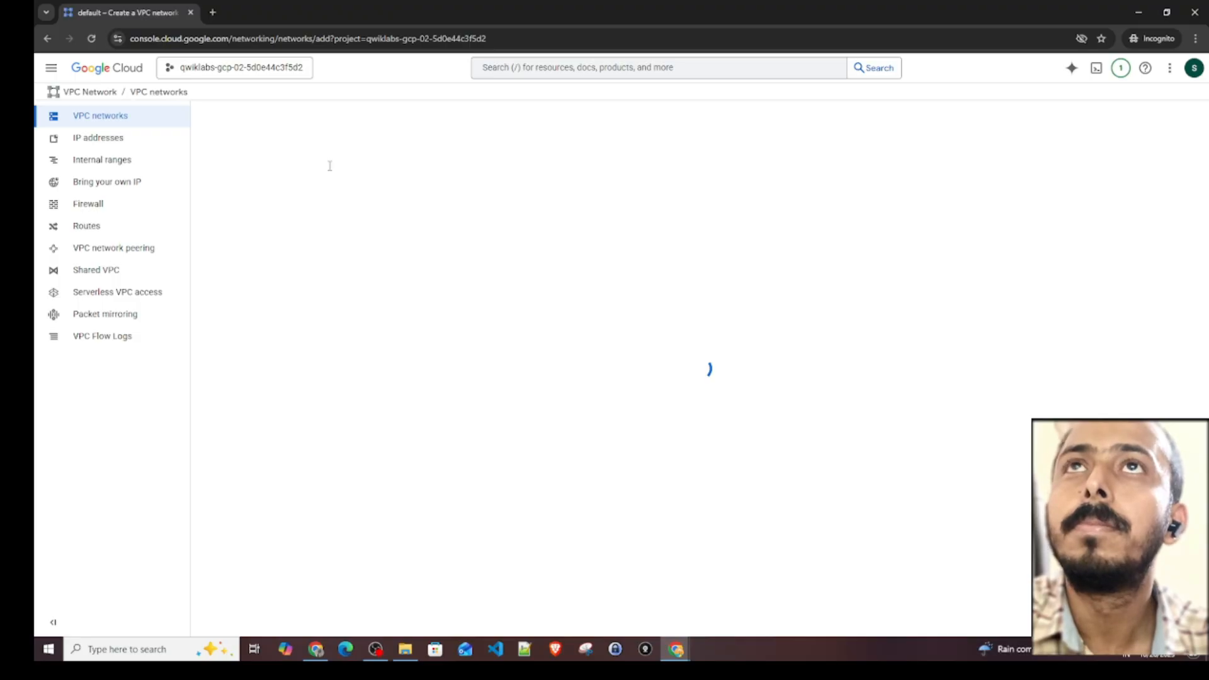
left_click(280, 161)
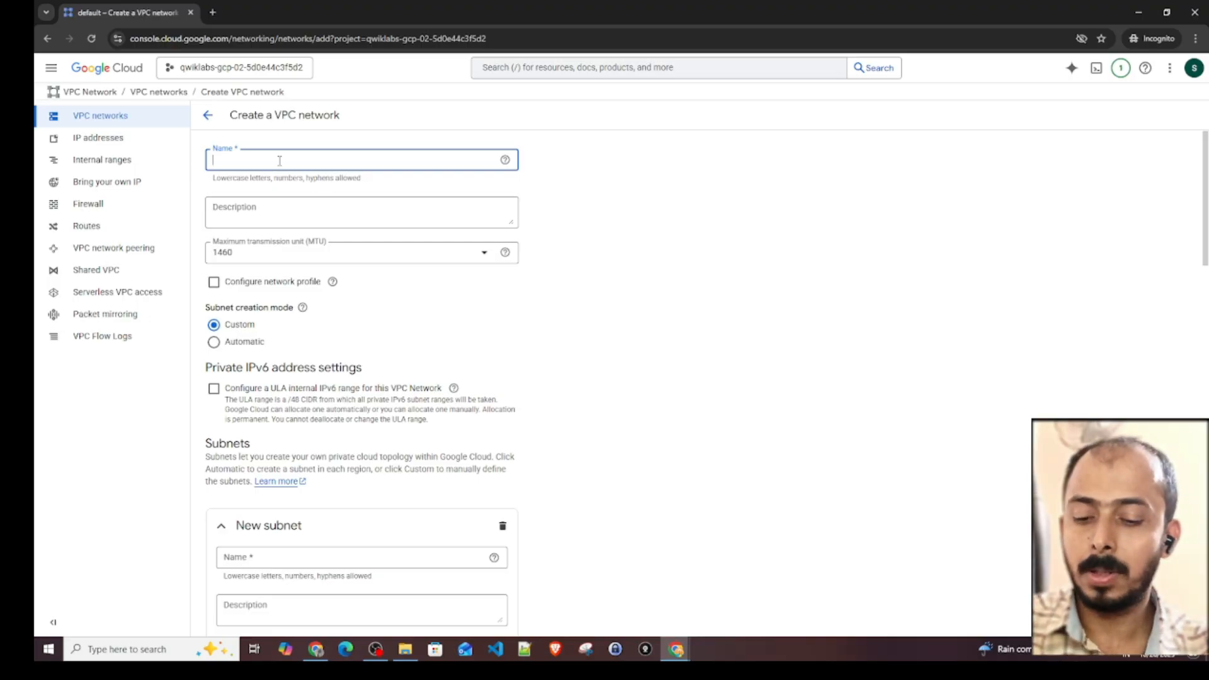
type("demo")
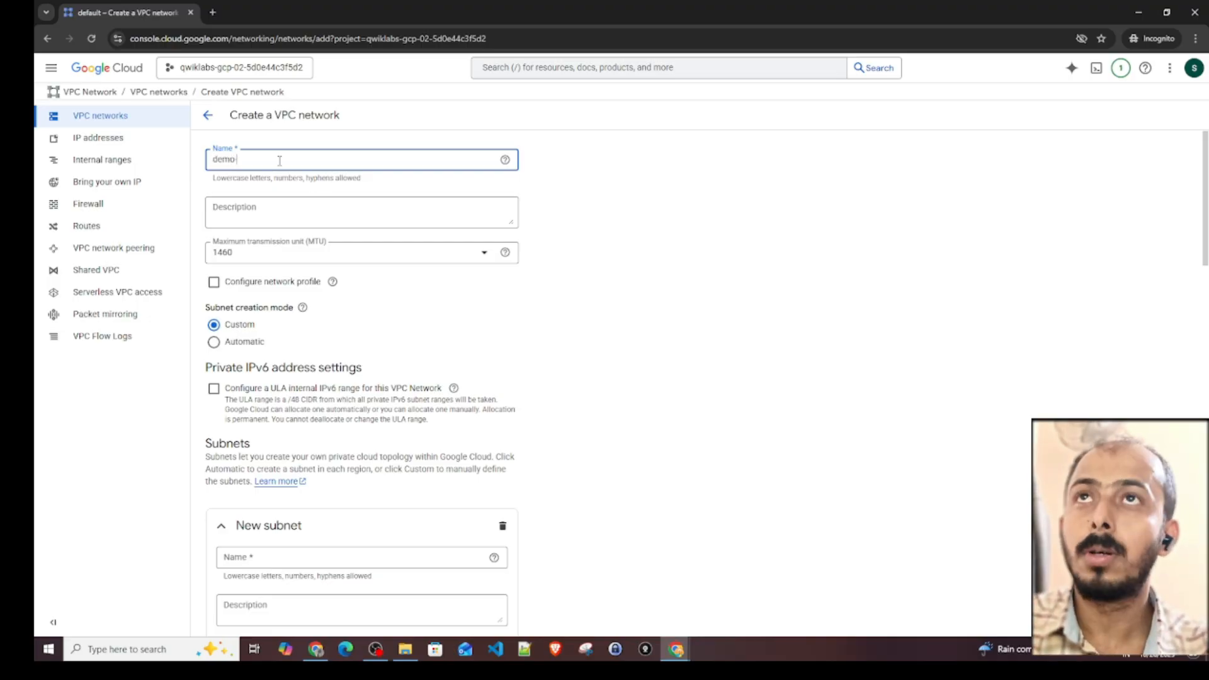
type("-vpc-1")
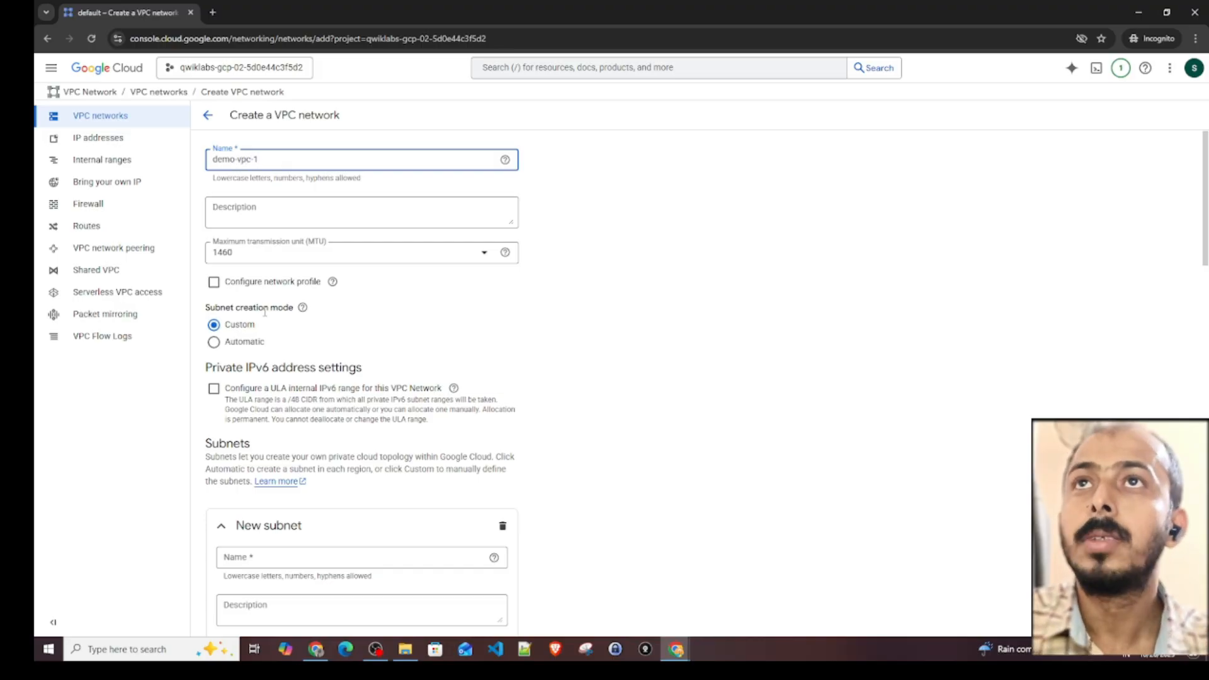
left_click(214, 345)
- Read the notice about automatic subnet addressing and examine the IP address range listed for each region
scroll(352, 337, "down", 2)
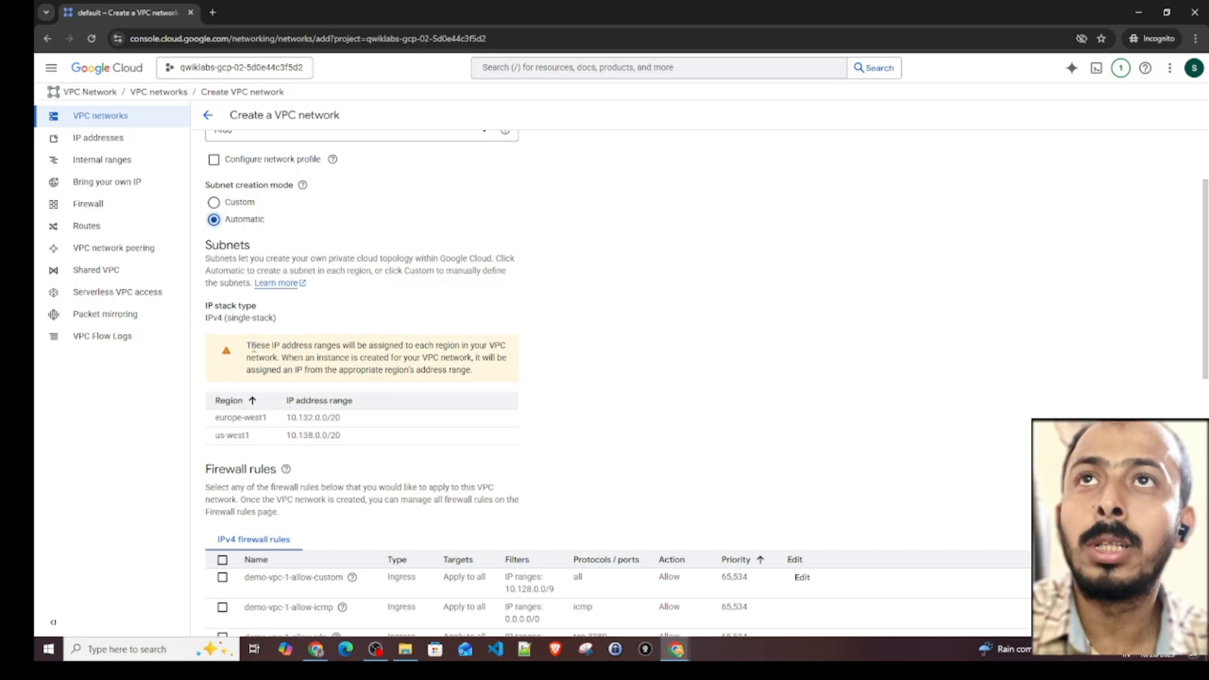
left_click_drag(250, 345, 464, 345)
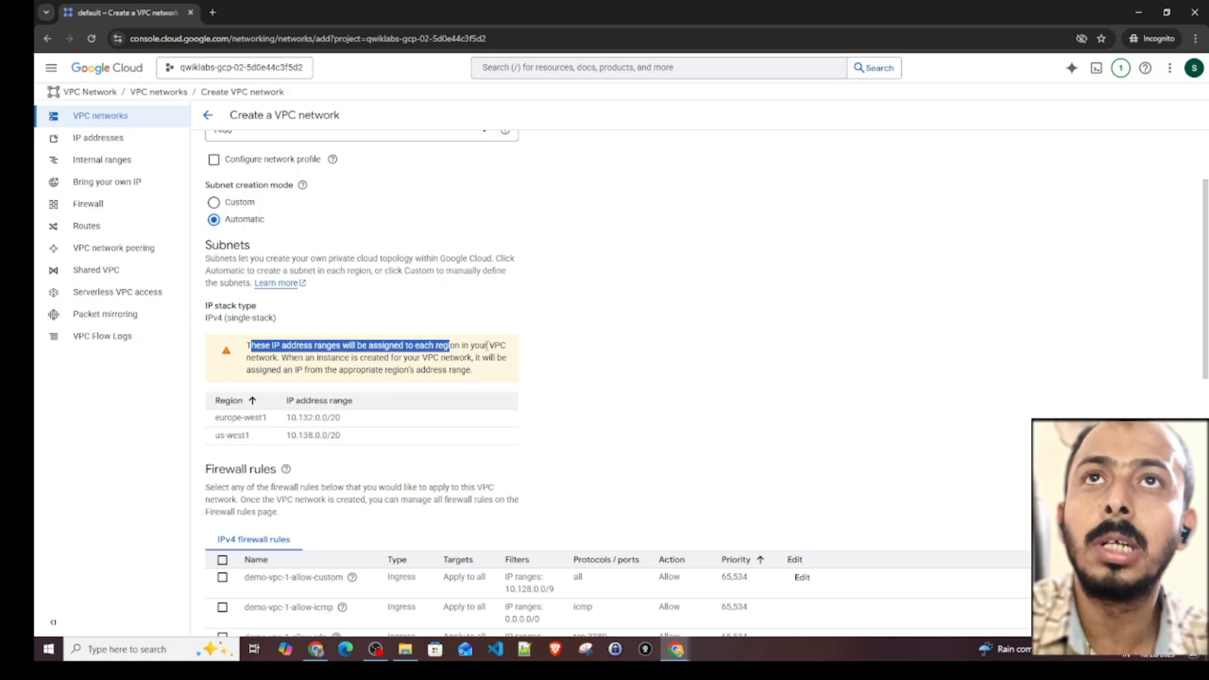
left_click_drag(285, 359, 423, 357)
left_click(441, 359)
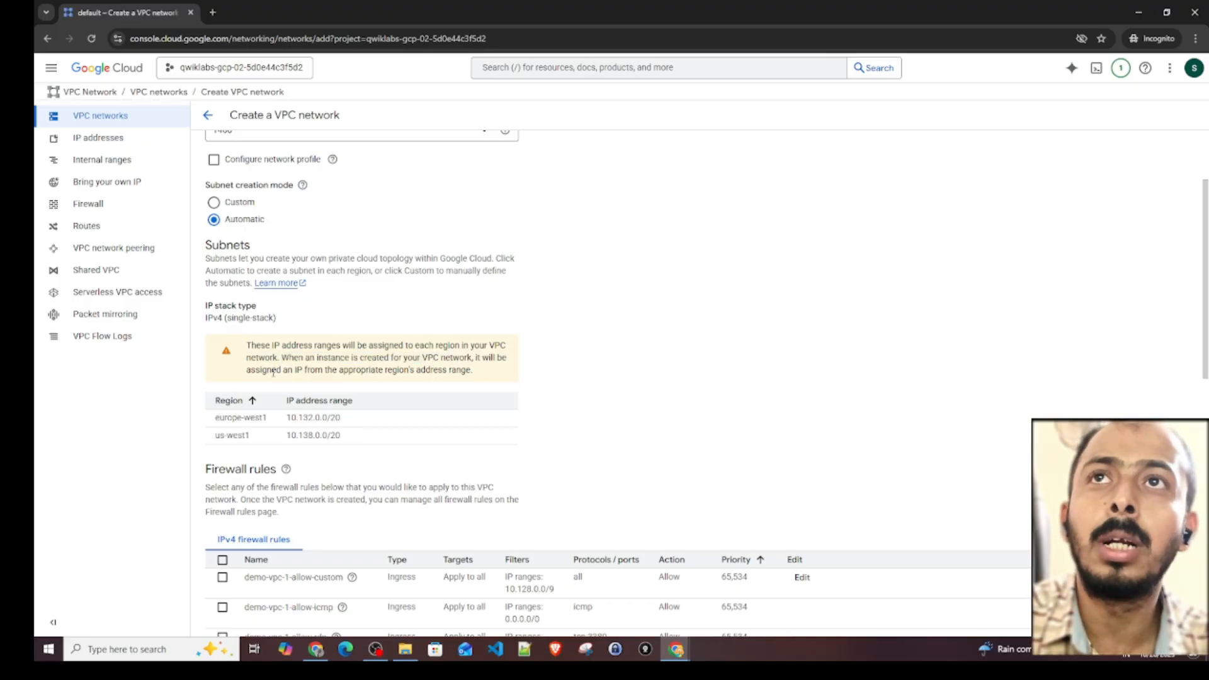
left_click_drag(250, 370, 474, 372)
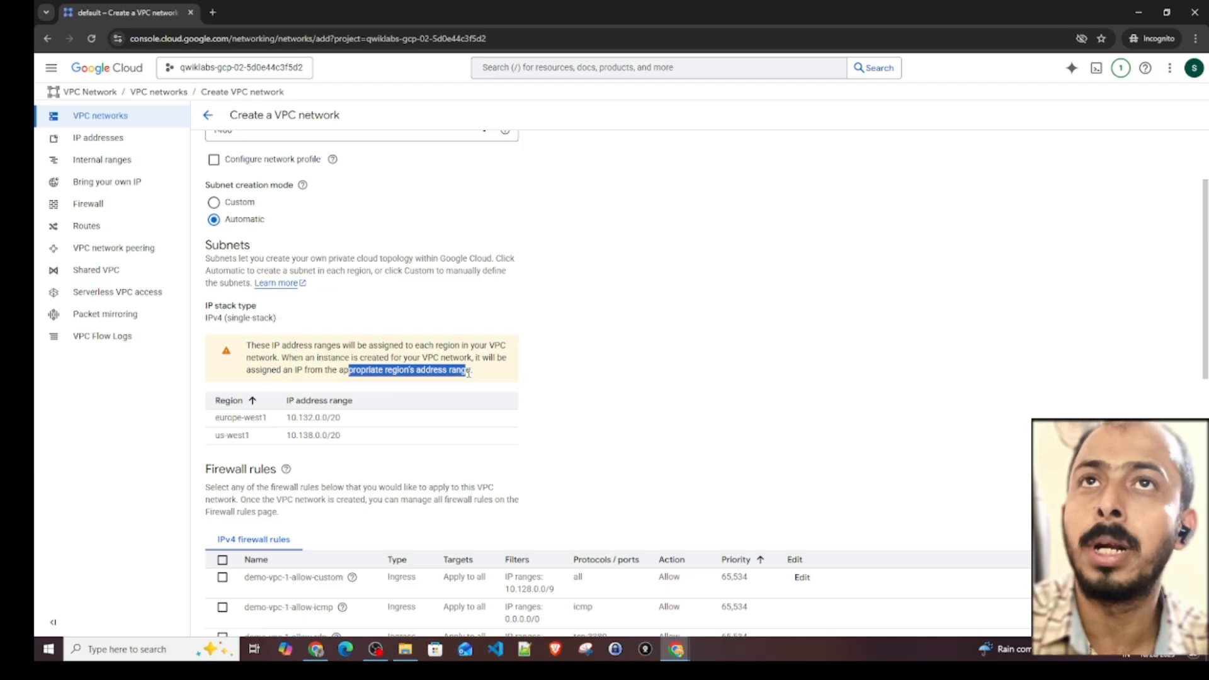
left_click(477, 373)
scroll(302, 406, "down", 1)
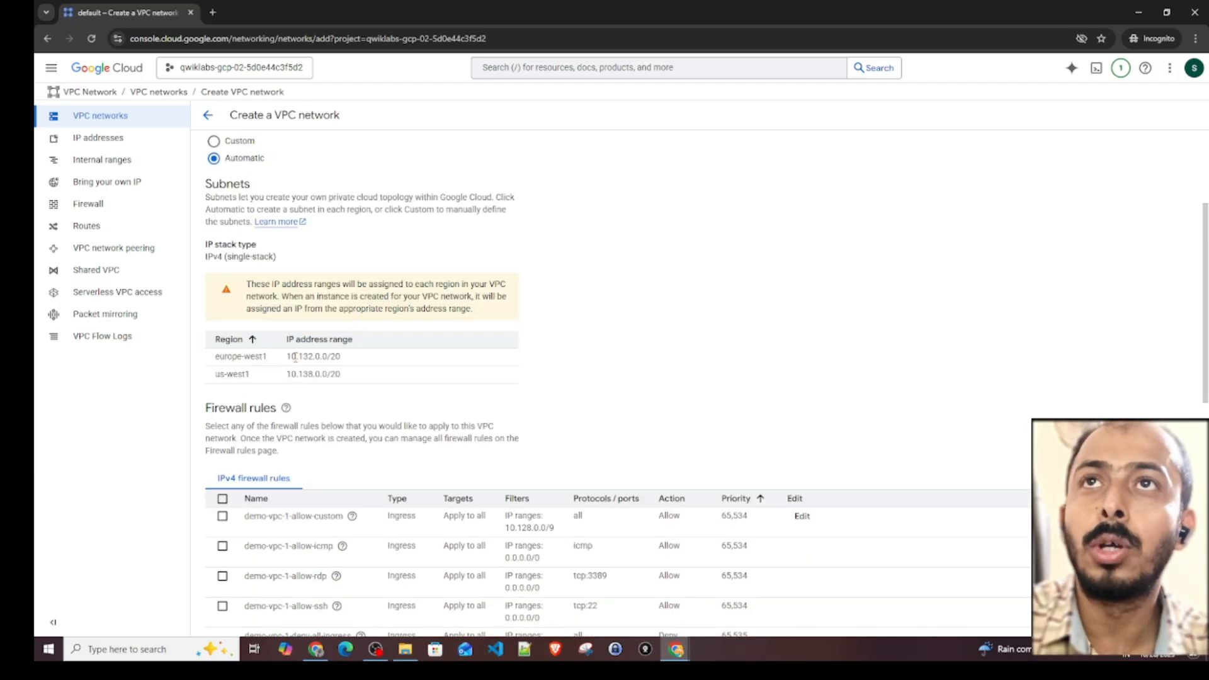
left_click_drag(287, 357, 368, 378)
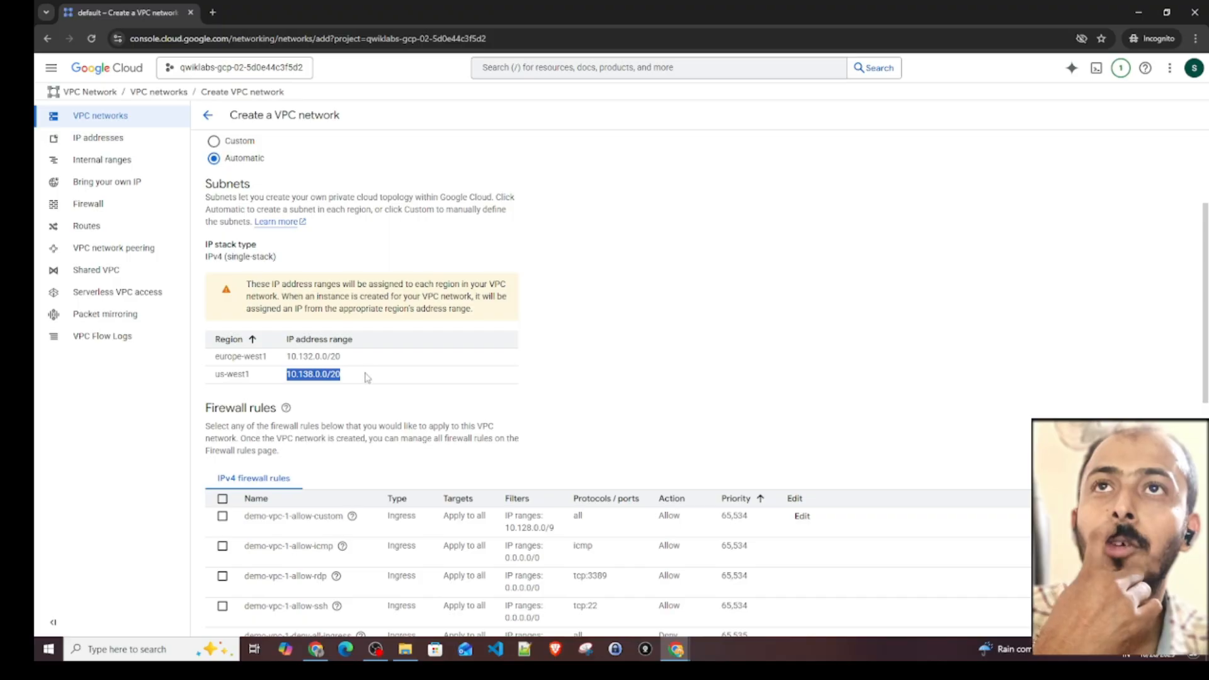
- Apply the demo-vpc-1-allow-icmp and demo-vpc-1-allow-ssh ingress firewall rules to the new network
scroll(371, 452, "down", 3)
left_click(352, 333)
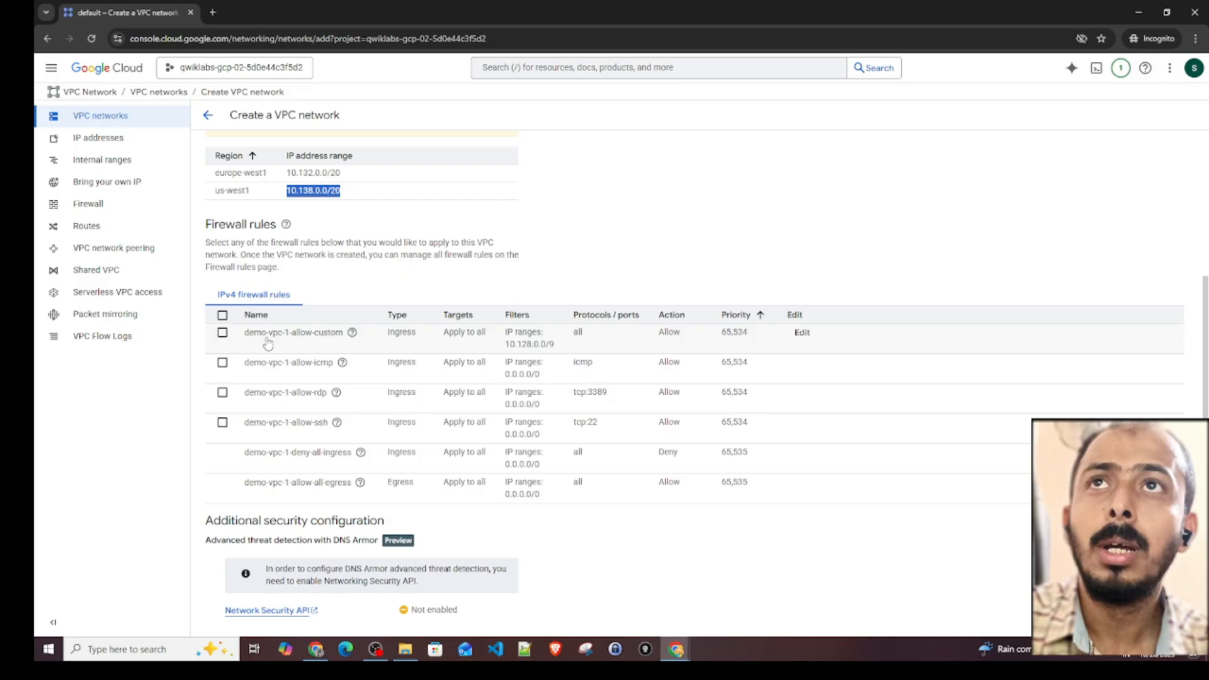
left_click(223, 363)
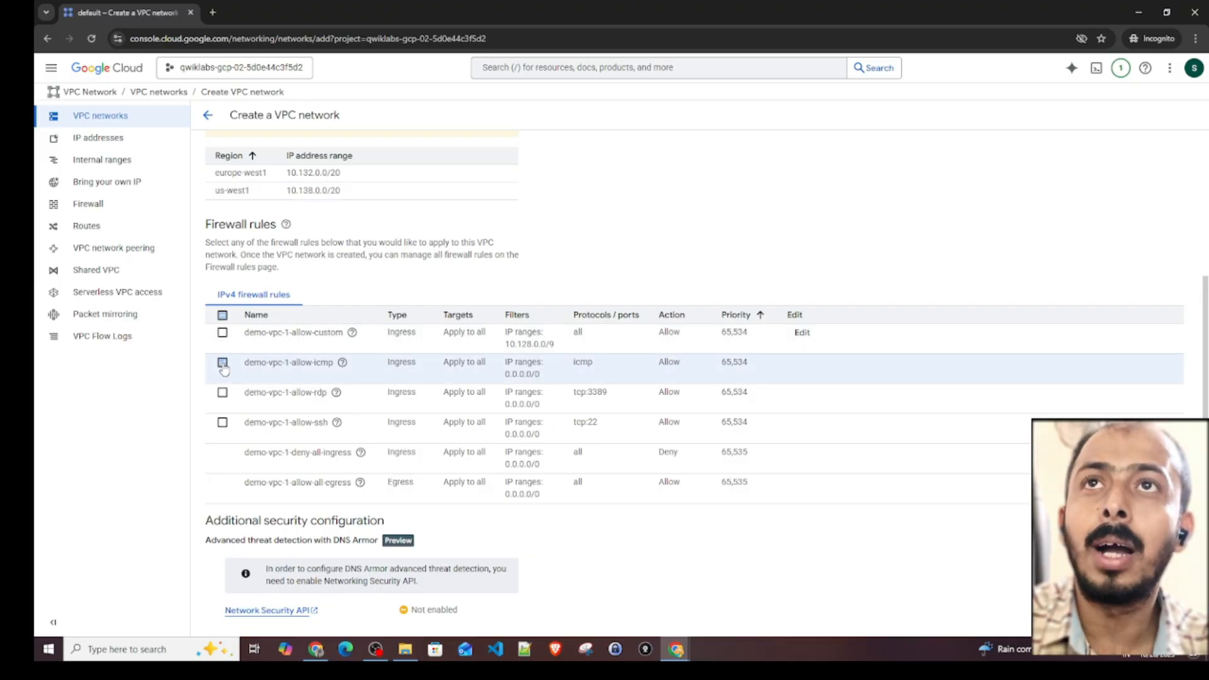
left_click(223, 424)
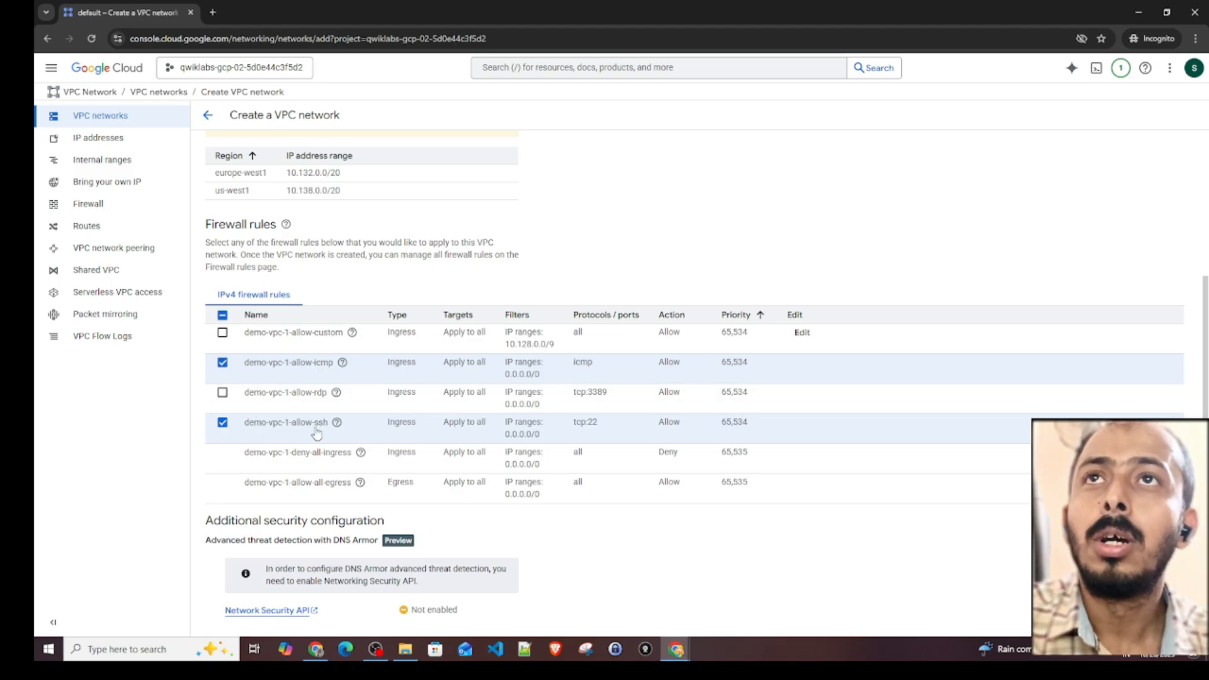
- Create the demo-vpc-1 network, keeping Regional dynamic routing and Legacy best path selection
scroll(360, 454, "down", 3)
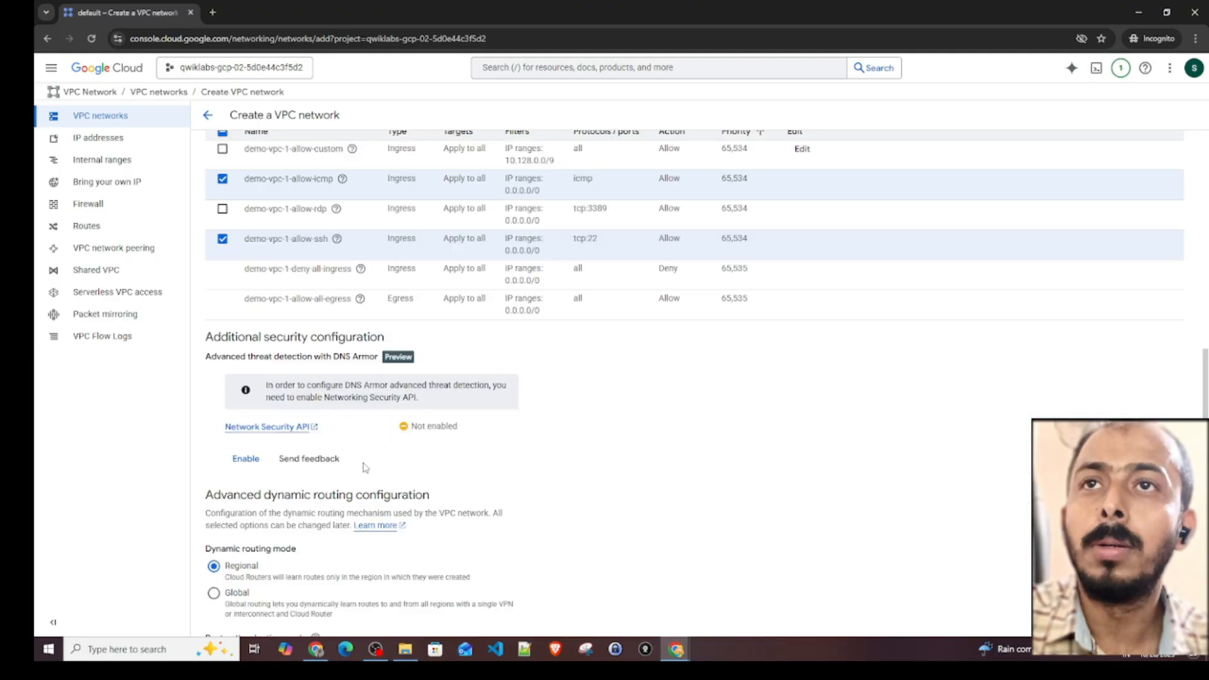
scroll(364, 467, "down", 1)
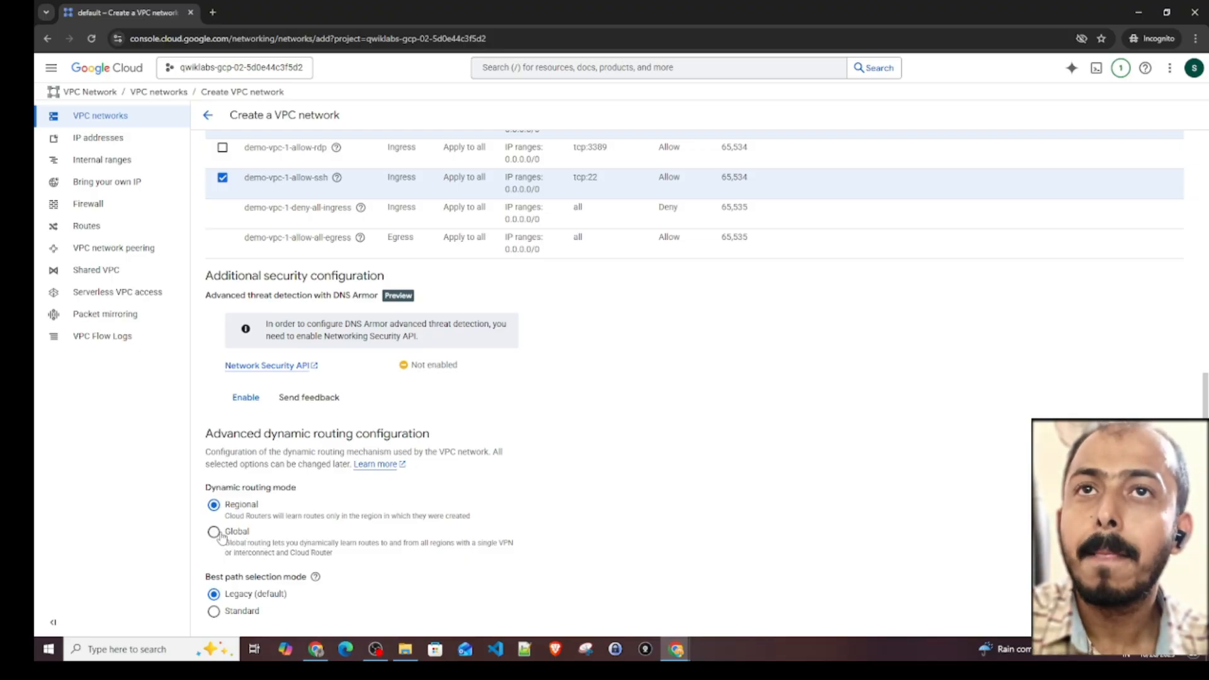
scroll(286, 498, "down", 2)
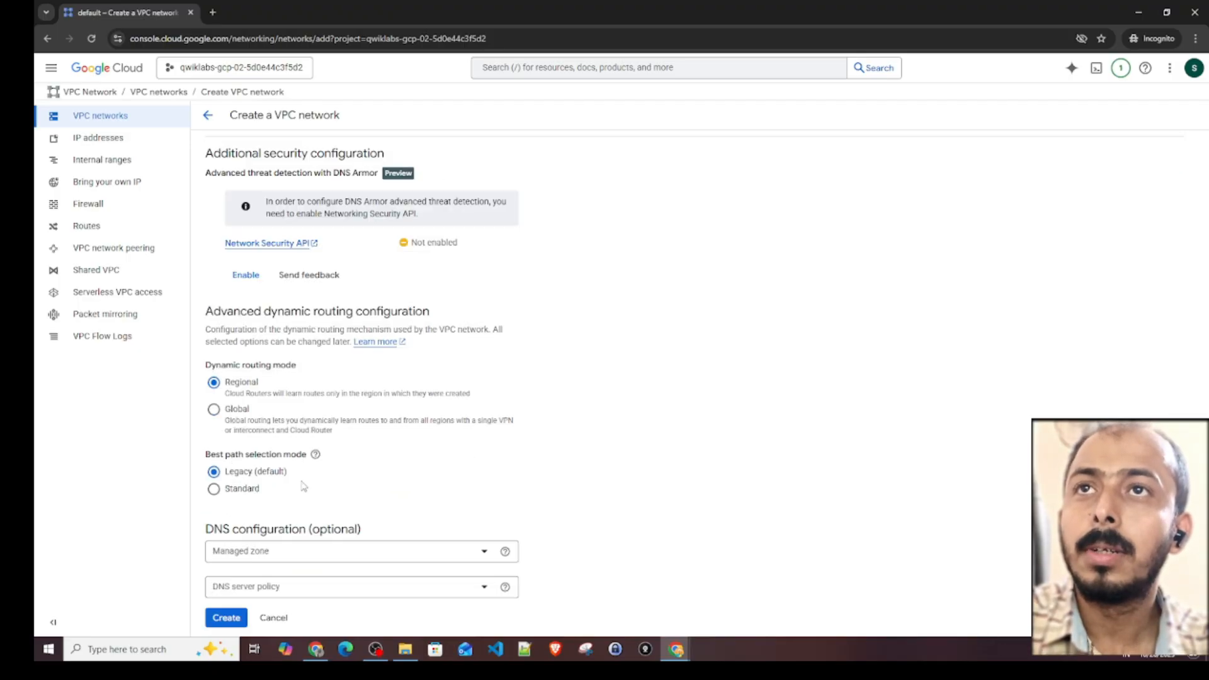
scroll(305, 485, "down", 1)
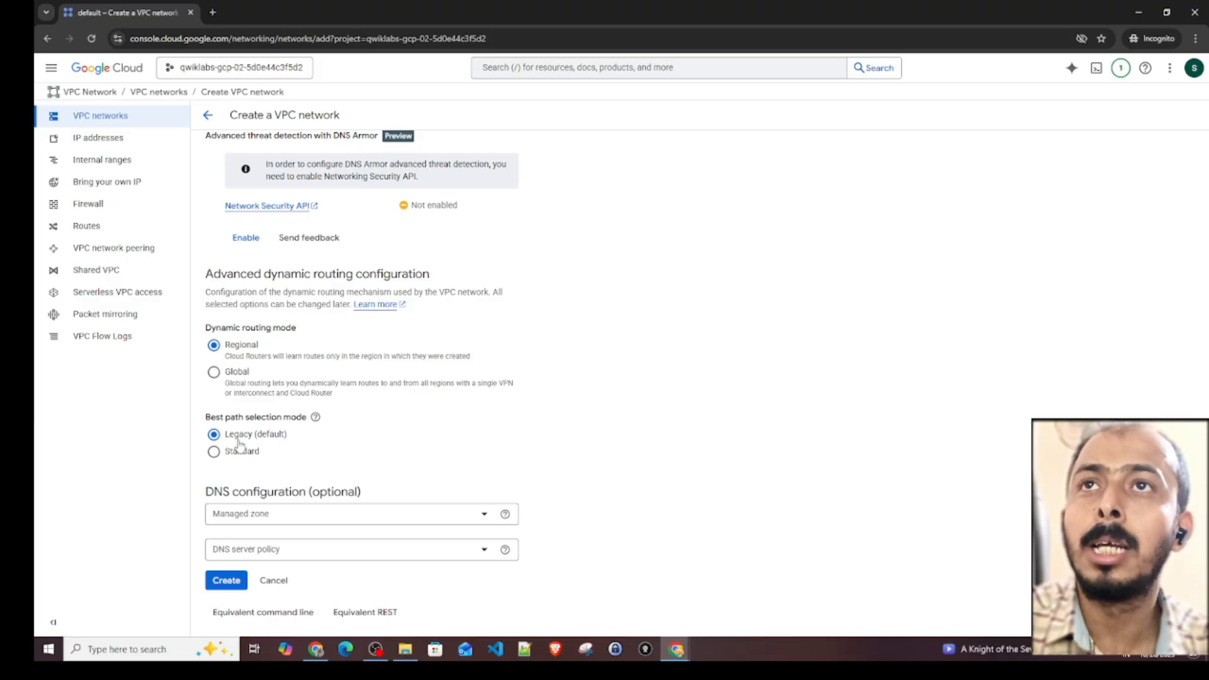
left_click(228, 580)
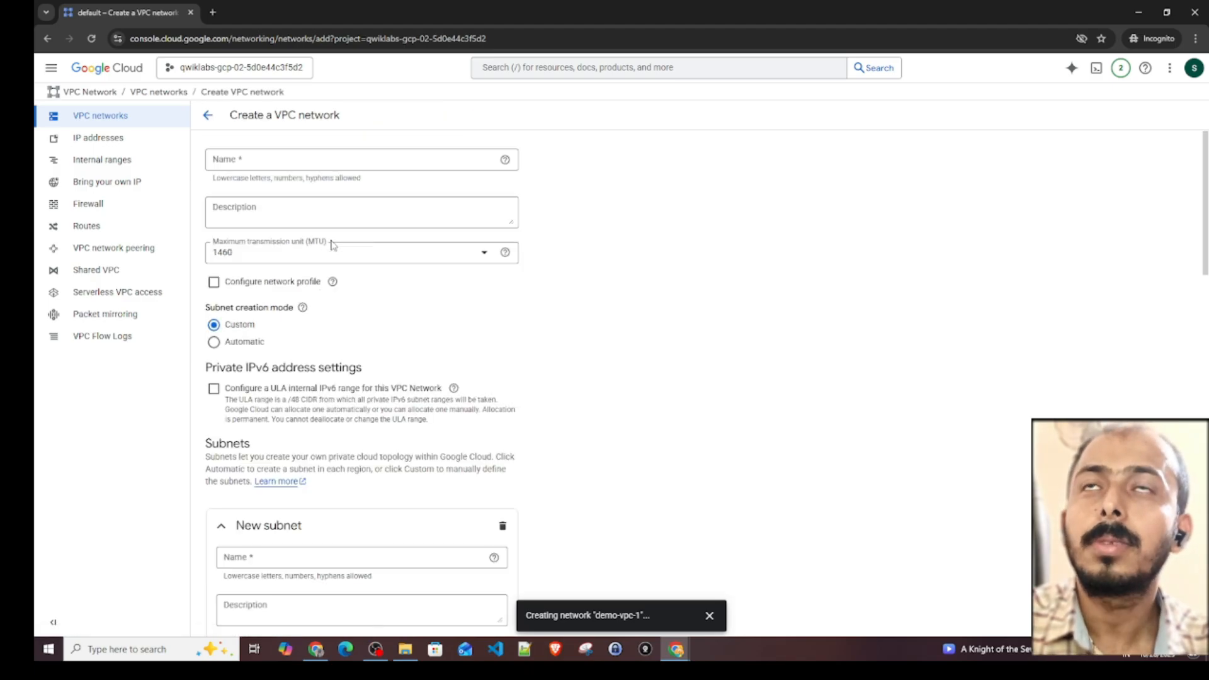
- Name the second new VPC network demo-vpc-custom
left_click(262, 157)
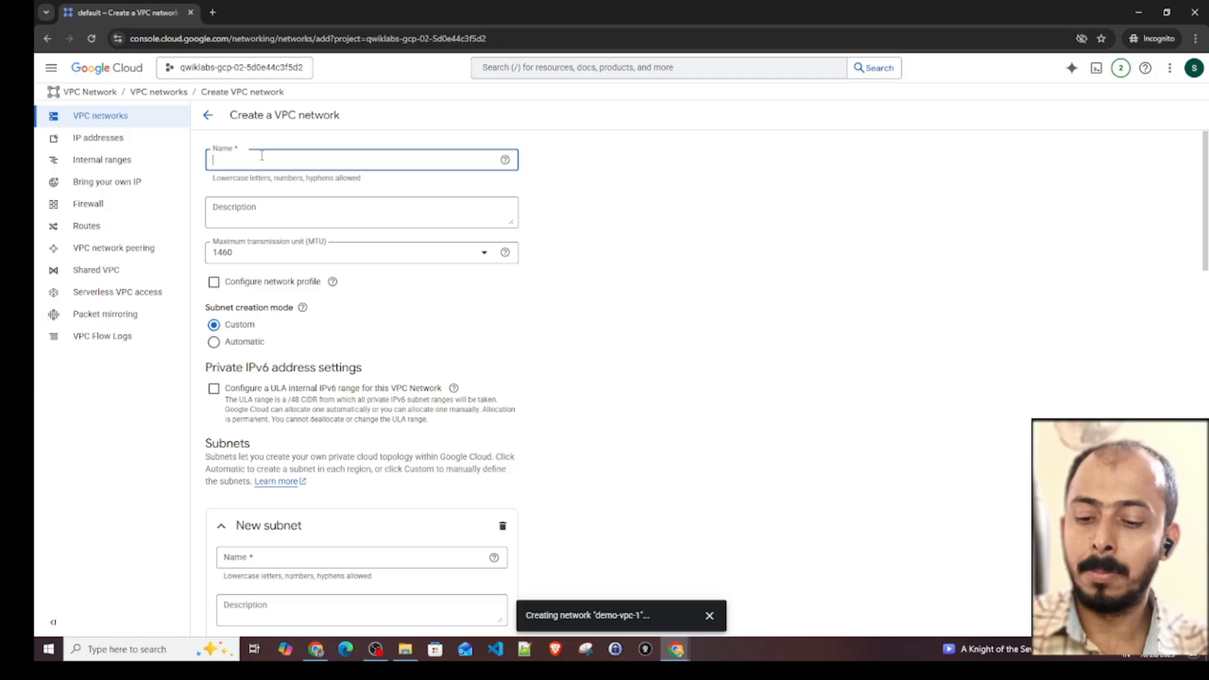
type("demo")
key("BackSpace")
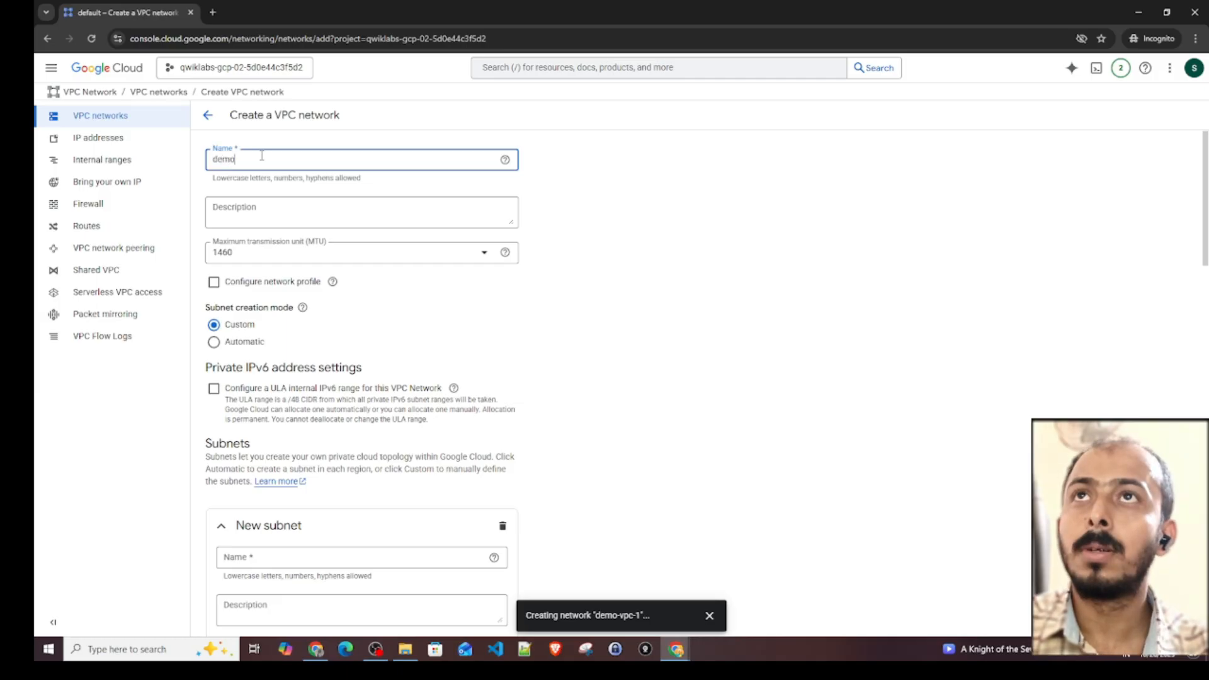
type("o-vpc")
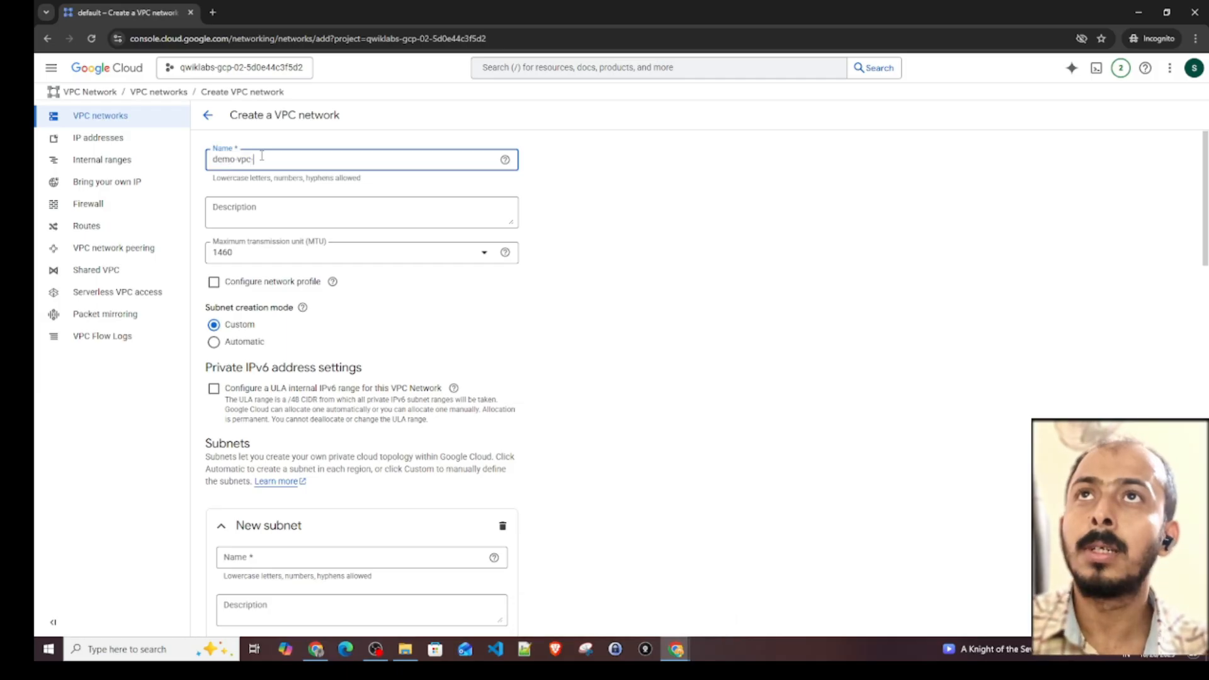
type("-custom")
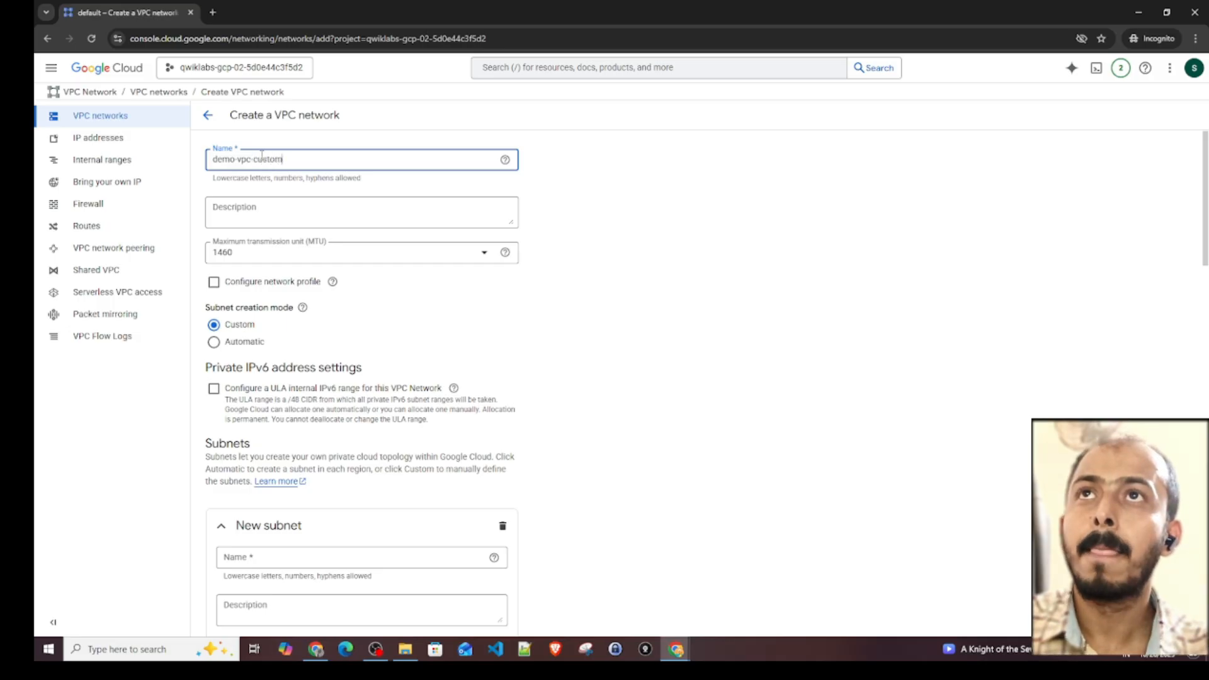
- Name the new subnet demo-subnet and place it in the us-west1 (Oregon) region
mouse_move(302, 308)
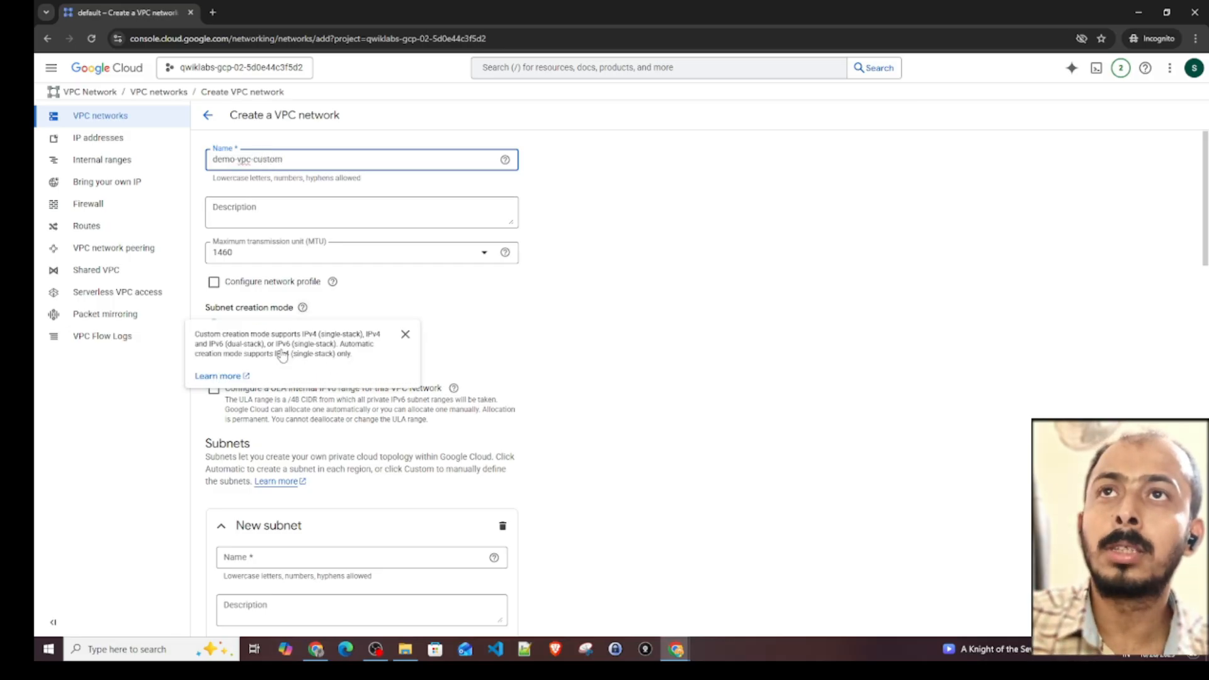
scroll(491, 406, "down", 1)
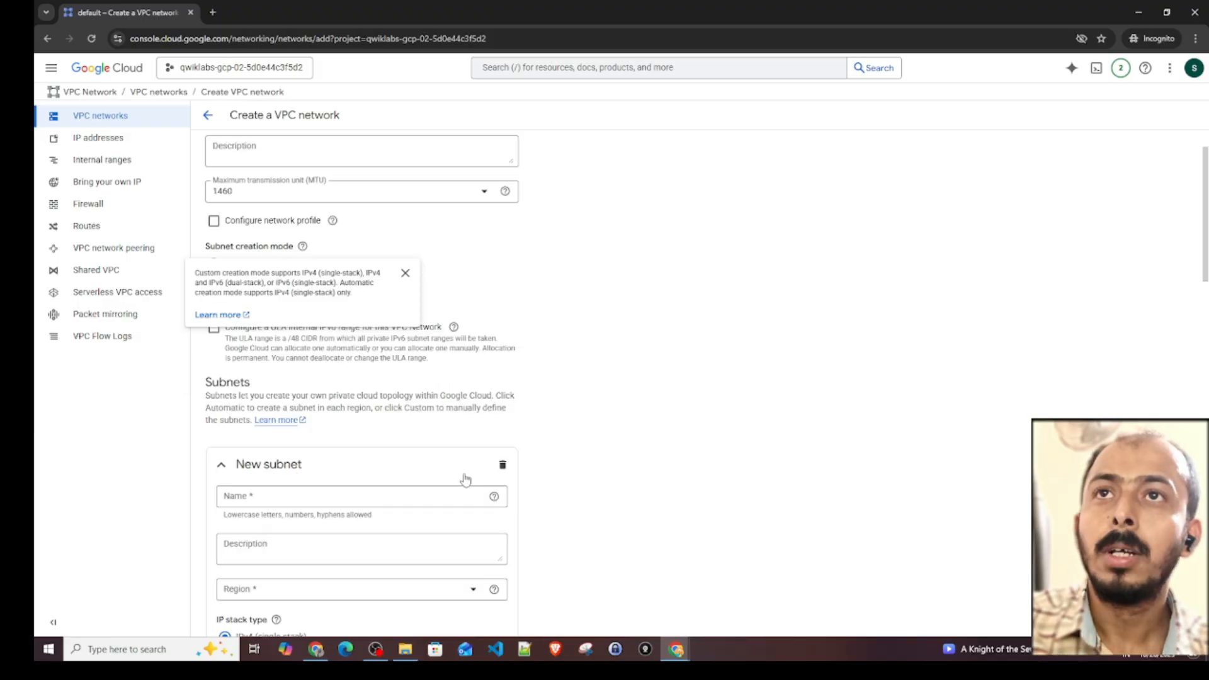
scroll(465, 480, "down", 2)
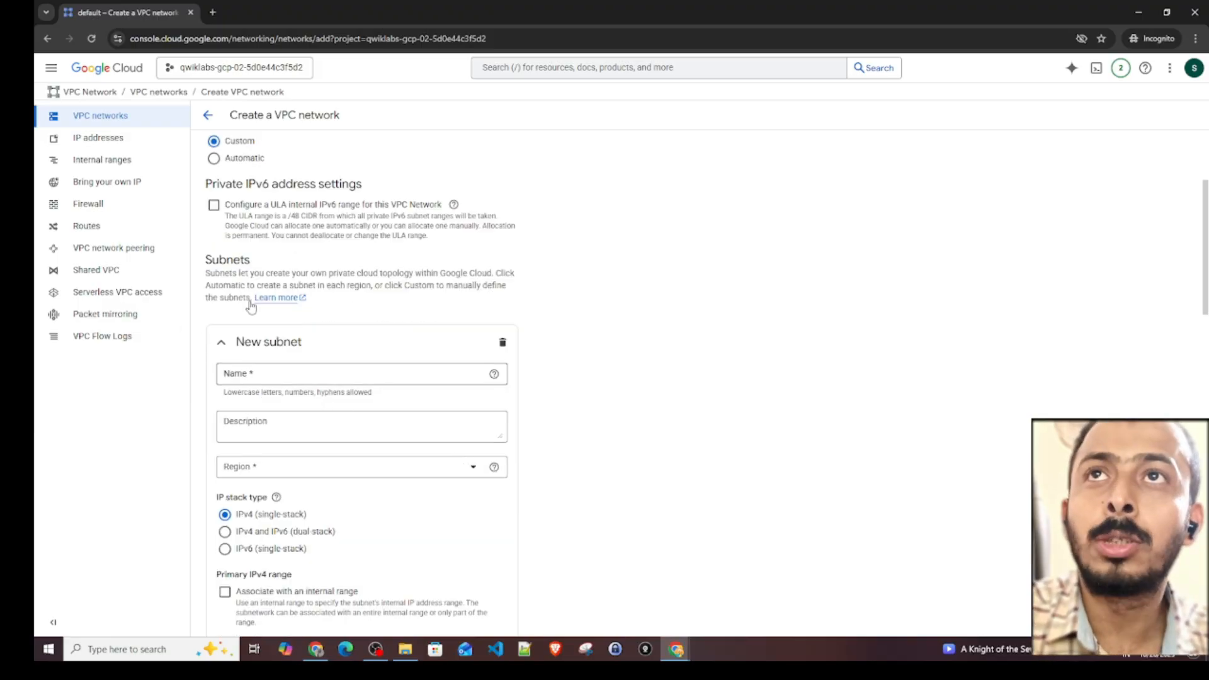
left_click(272, 375)
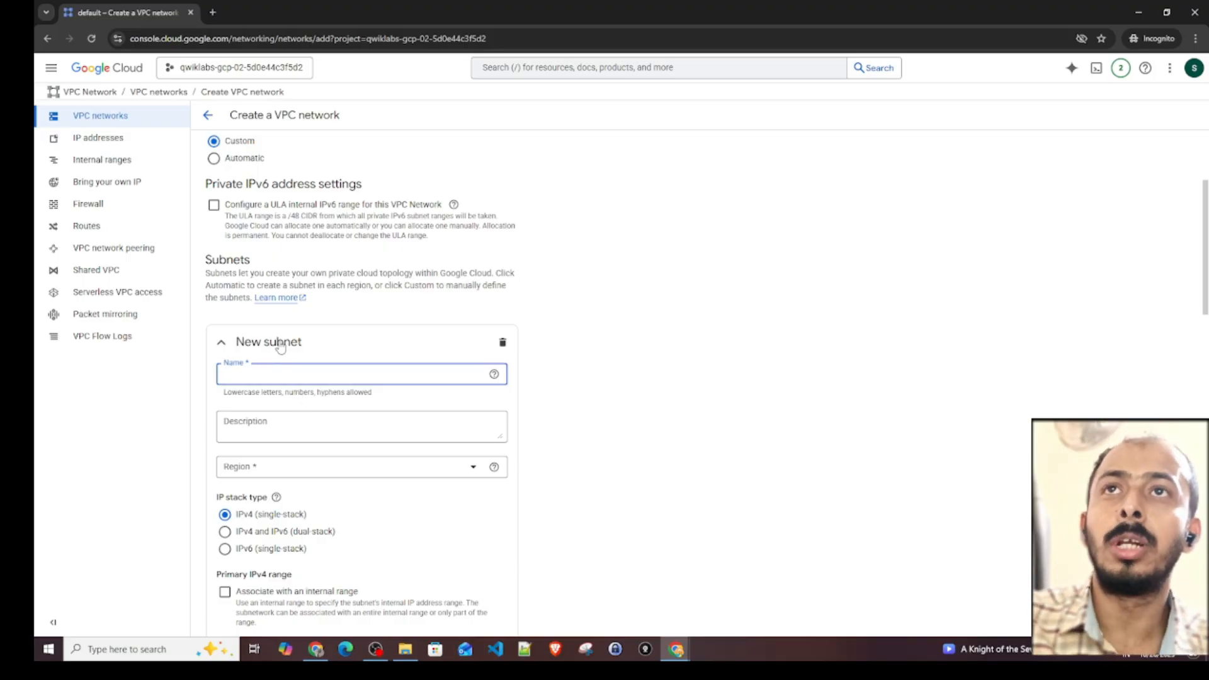
type("dem")
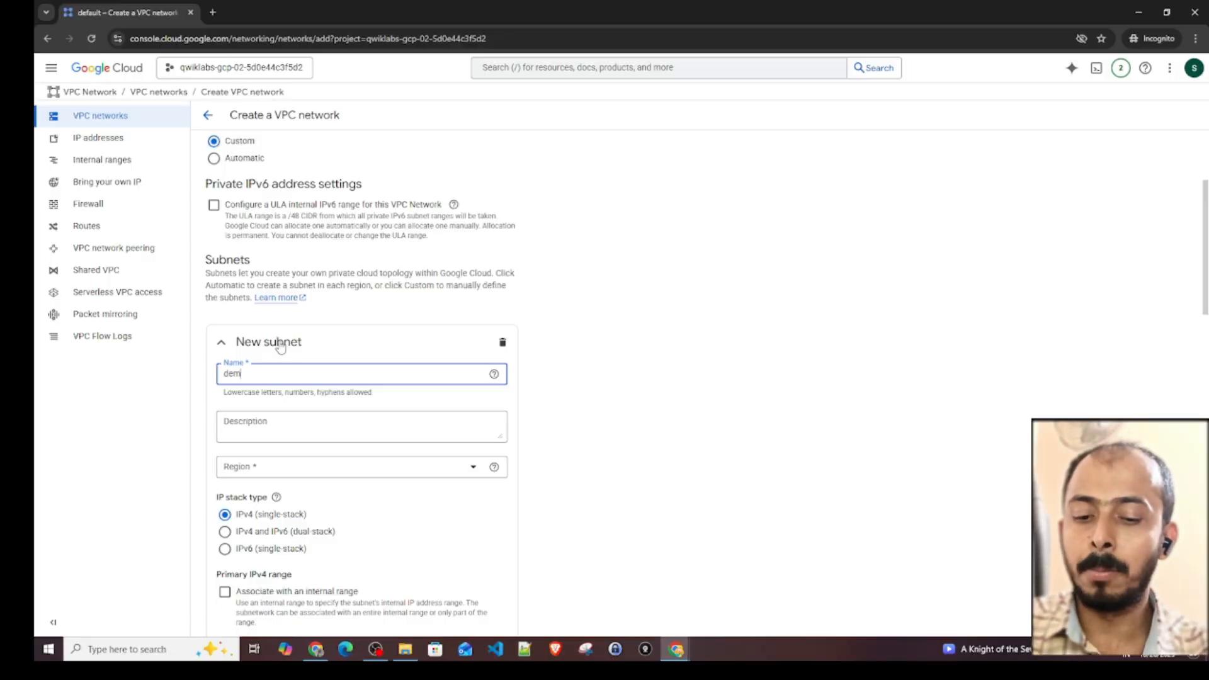
type("o-subnet")
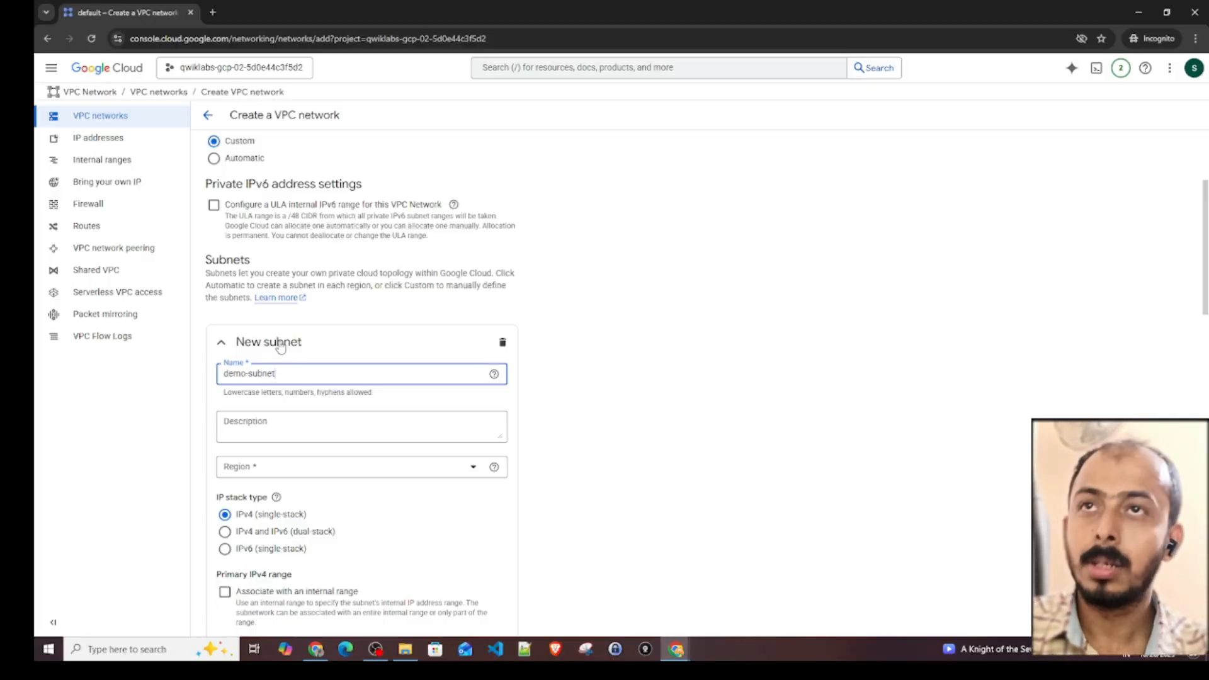
left_click(296, 476)
left_click(280, 529)
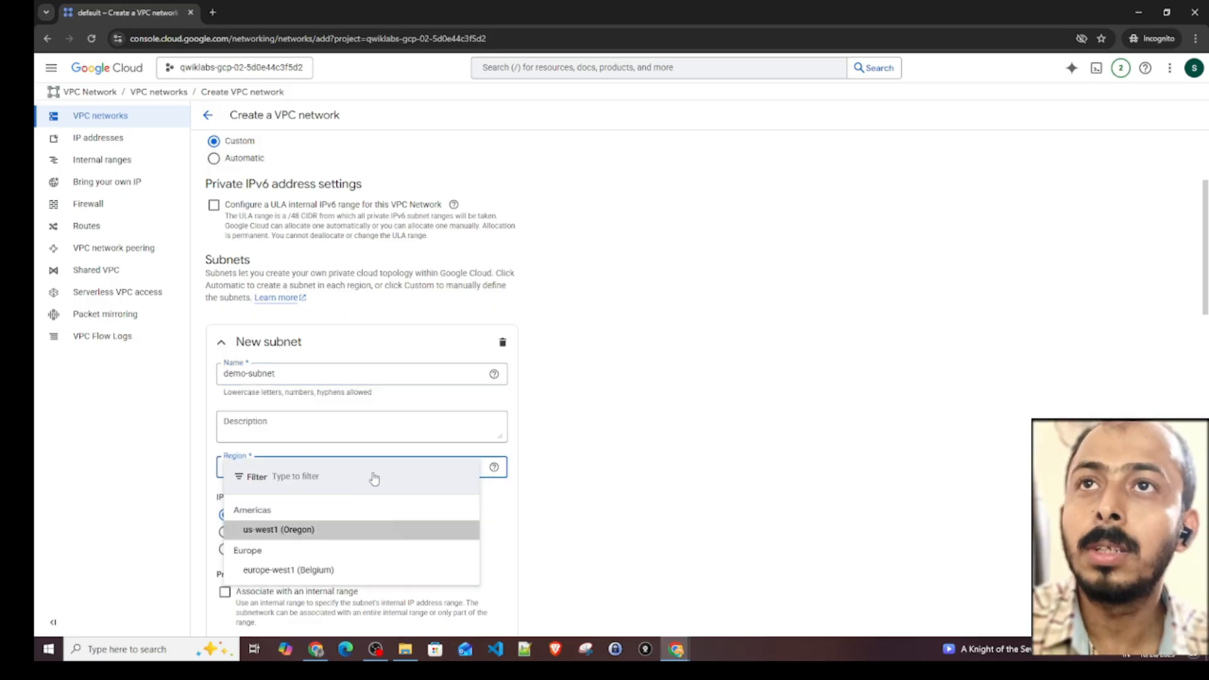
- Set demo-subnet's primary IPv4 range to 10.0.0.0/24 without associating it with an internal range
scroll(353, 485, "down", 1)
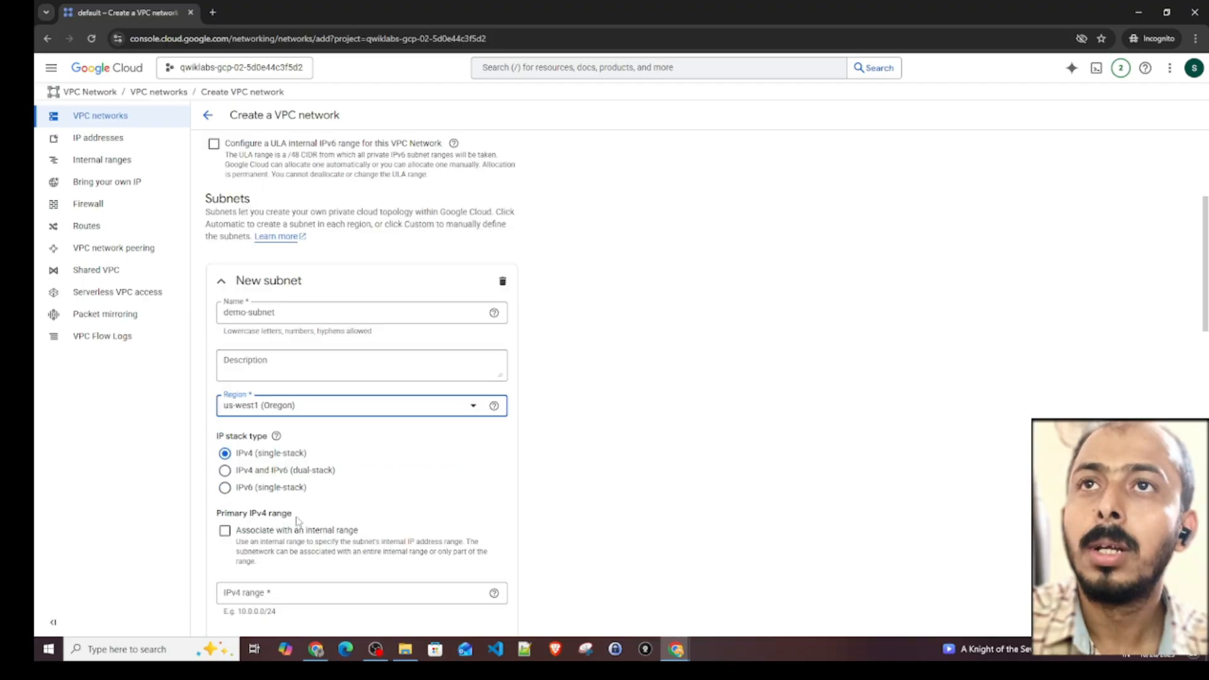
scroll(307, 513, "down", 2)
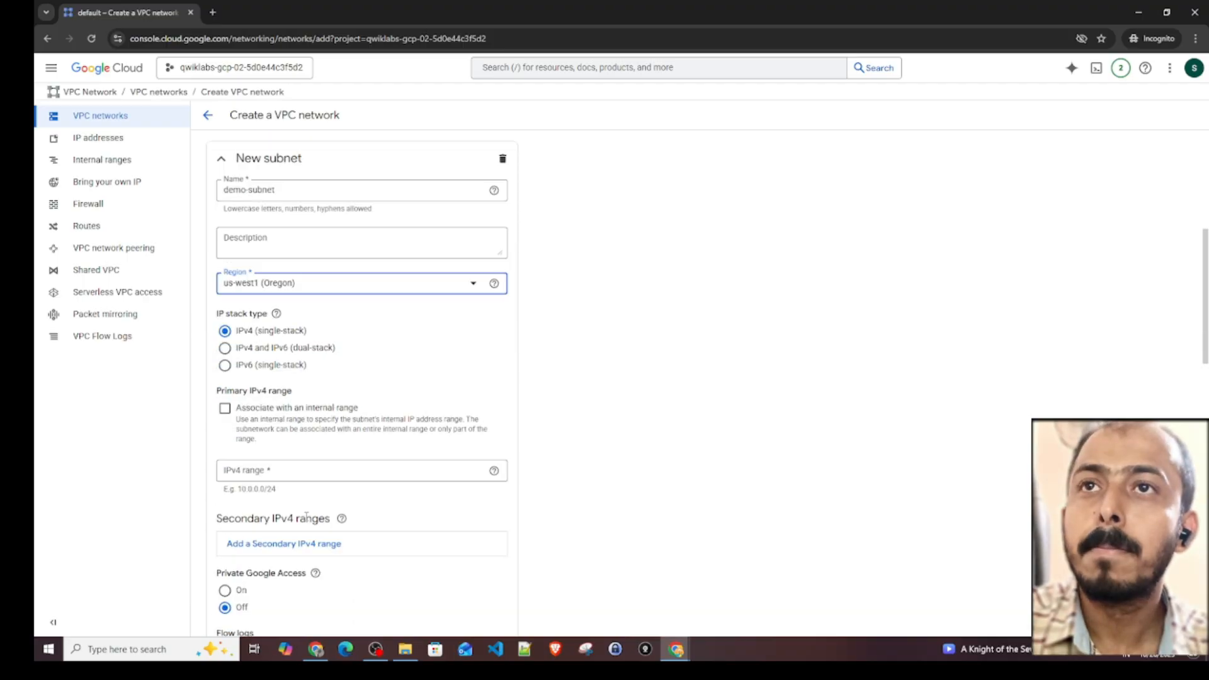
left_click(224, 409)
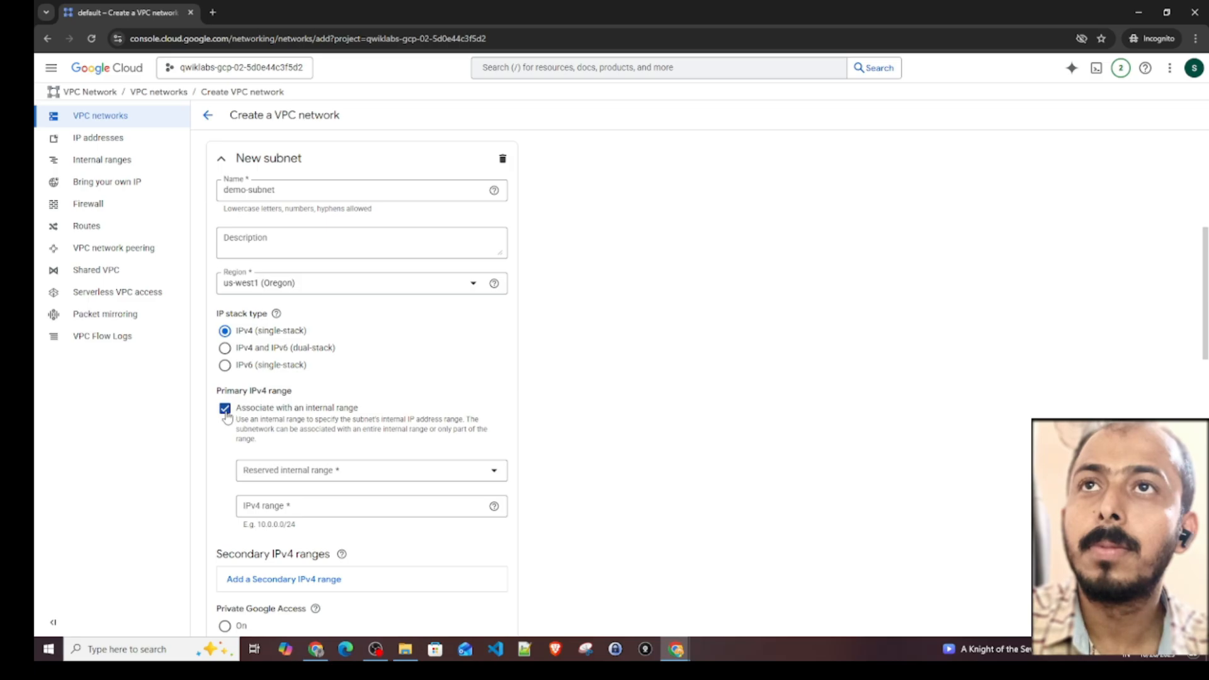
left_click(226, 412)
left_click(300, 477)
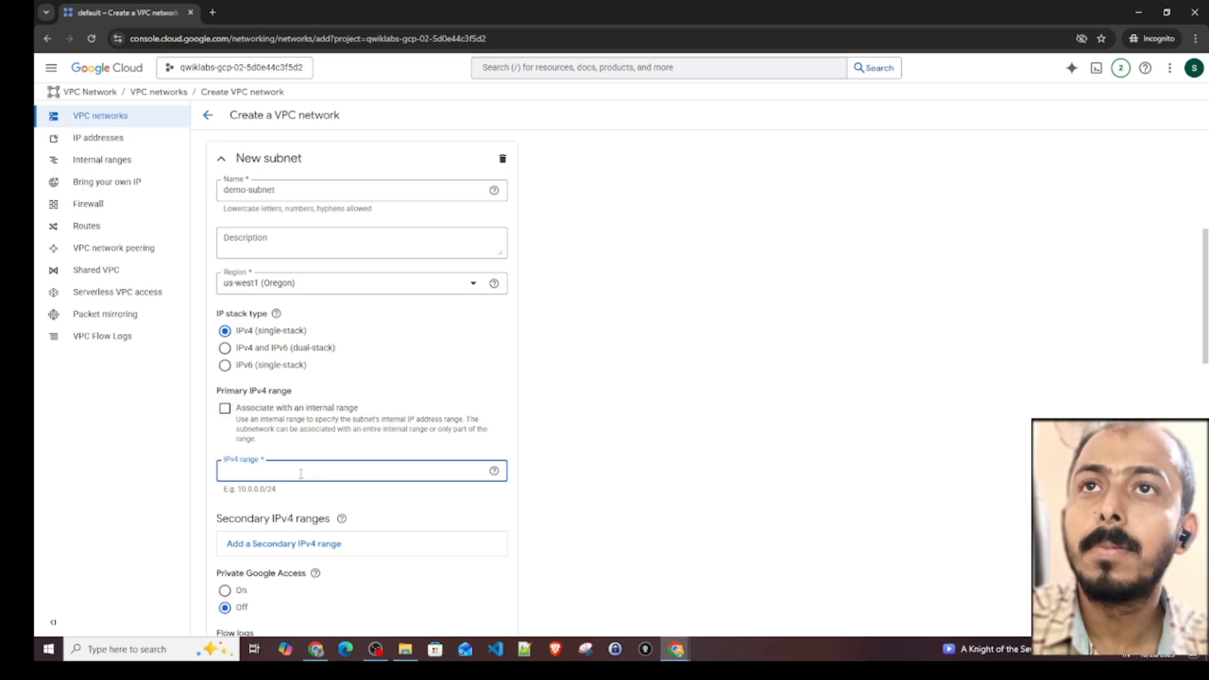
scroll(301, 473, "down", 1)
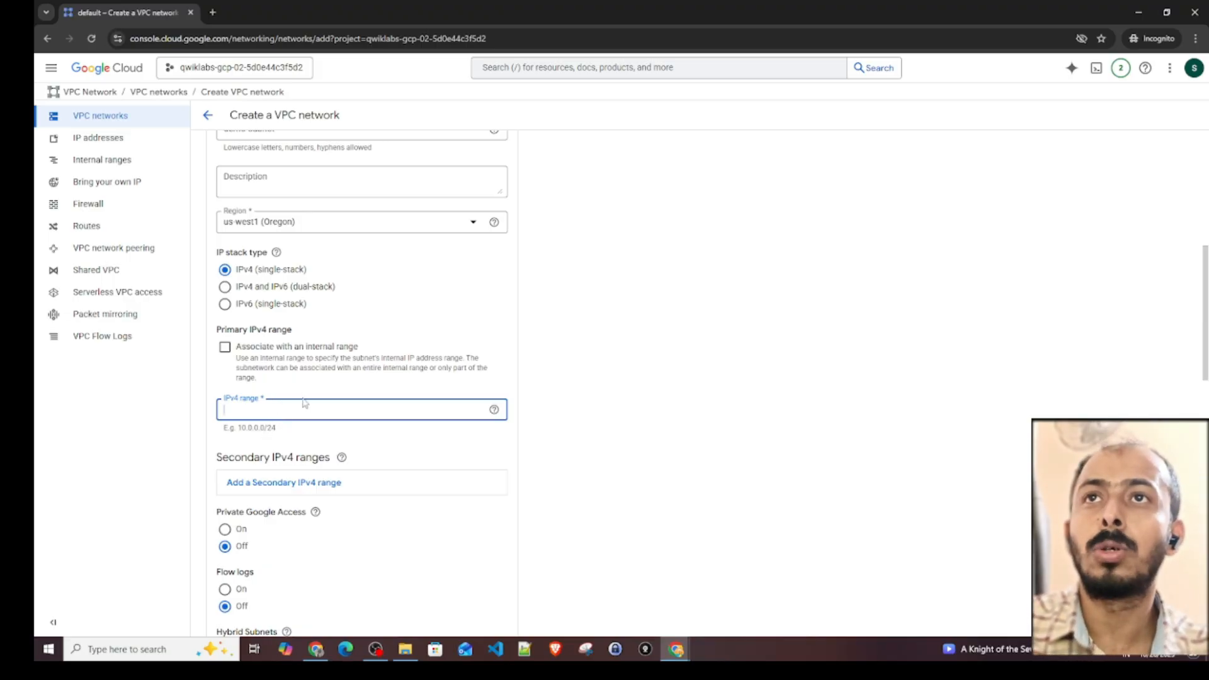
type("10.0.0.")
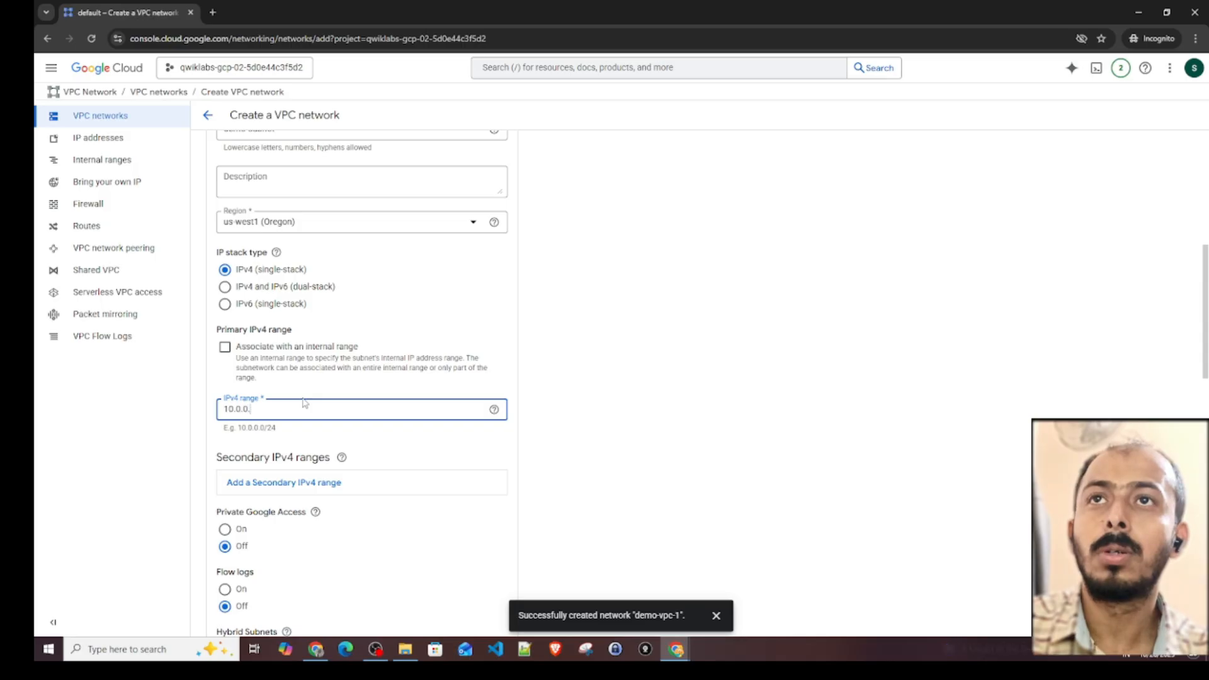
type("0/")
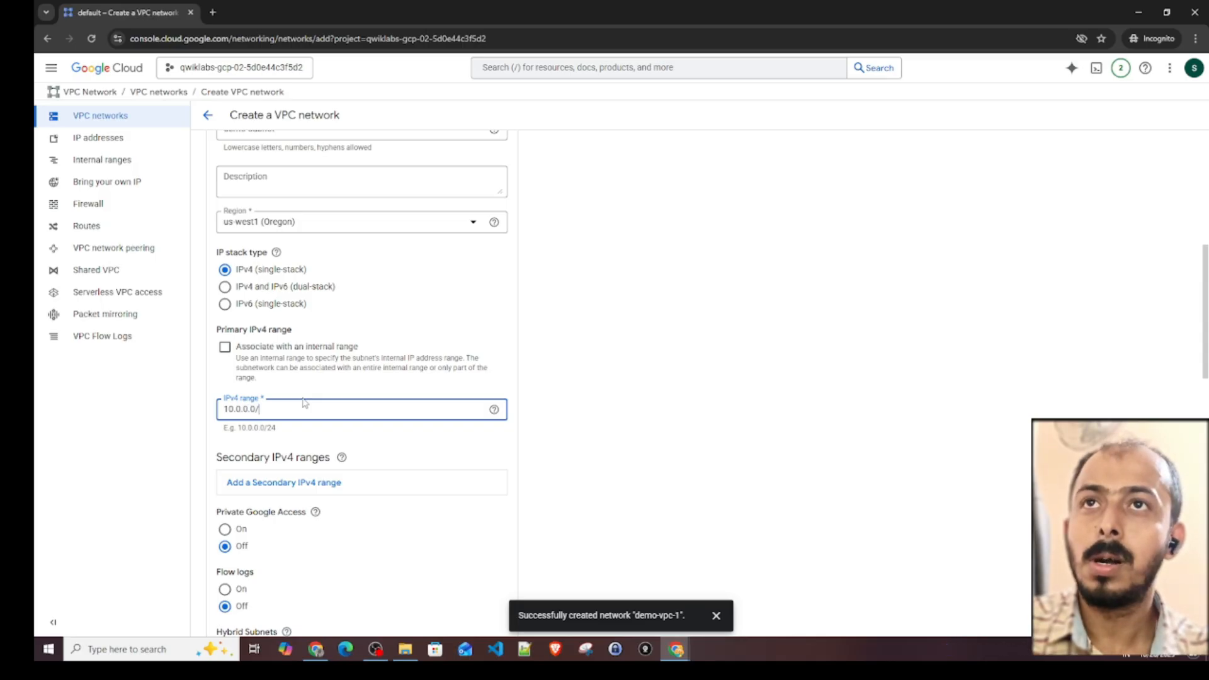
type("24")
left_click(669, 466)
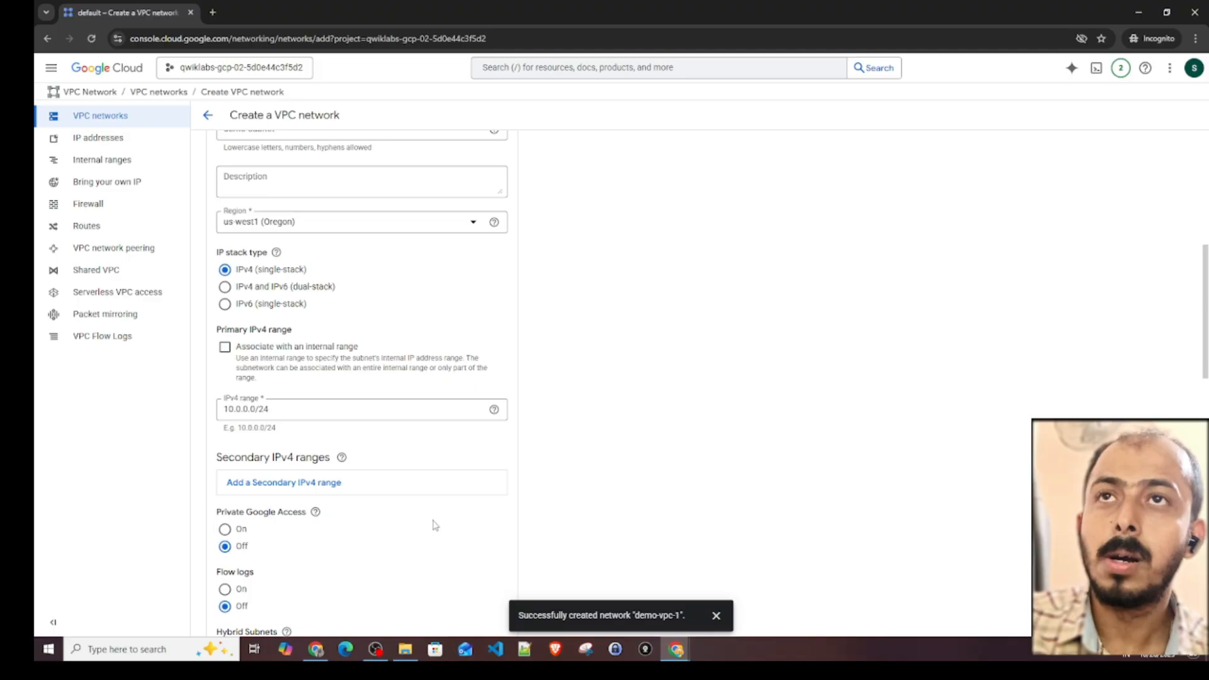
- Create the demo-vpc-custom network with no optional firewall rules selected, keeping Regional dynamic routing and Legacy best path selection
scroll(354, 508, "down", 2)
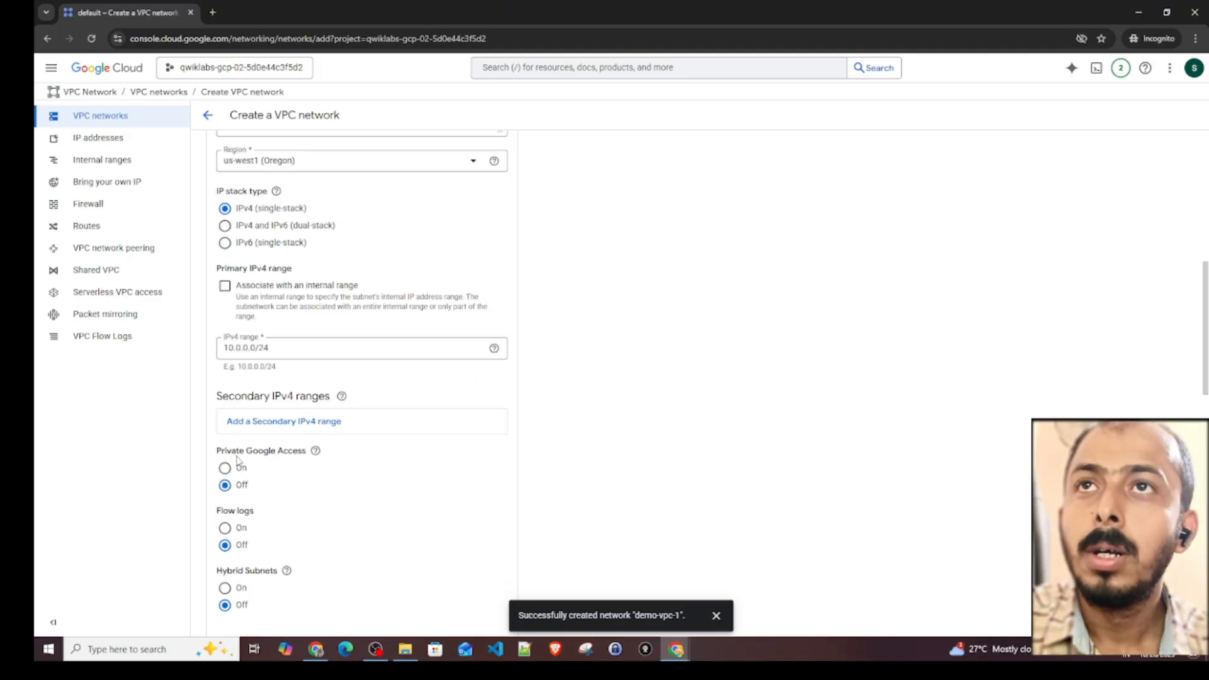
scroll(238, 459, "down", 2)
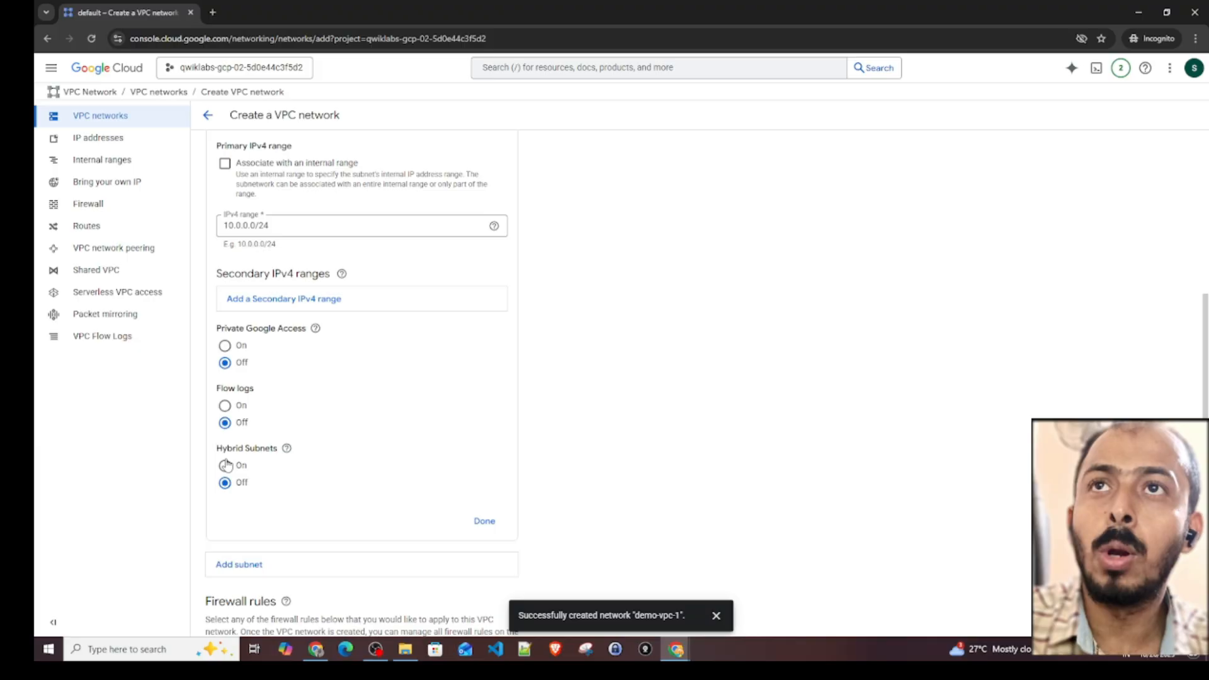
scroll(305, 469, "down", 4)
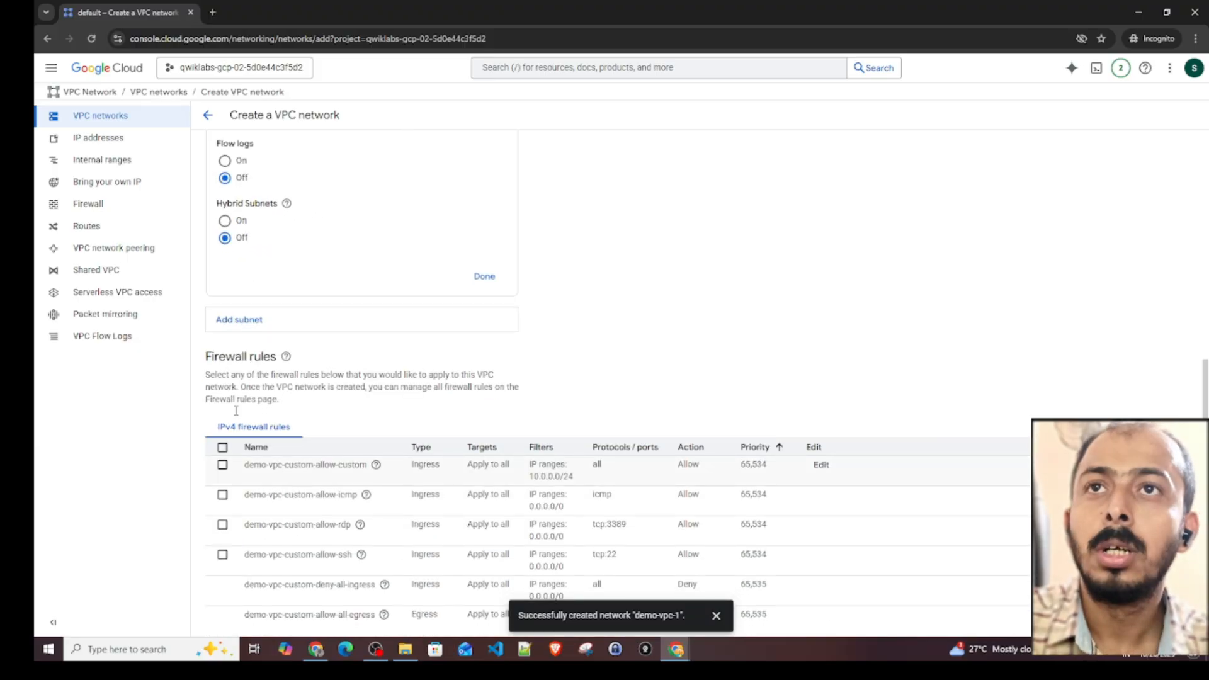
scroll(293, 406, "down", 2)
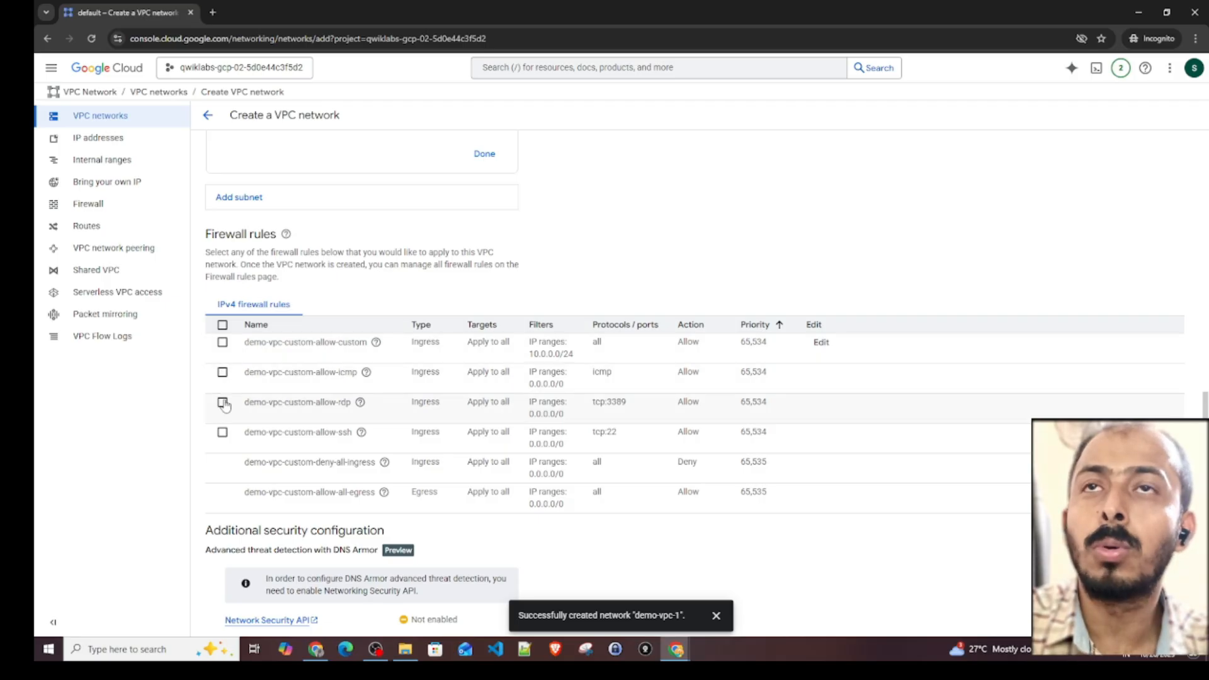
left_click(223, 433)
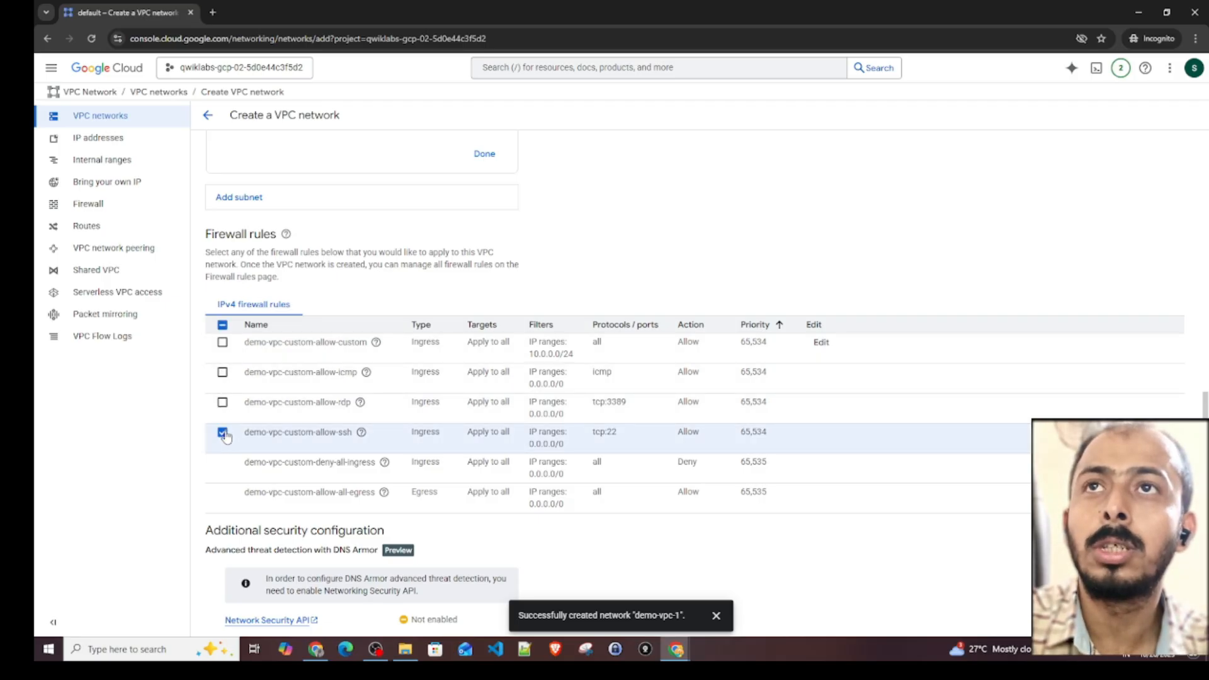
left_click(223, 433)
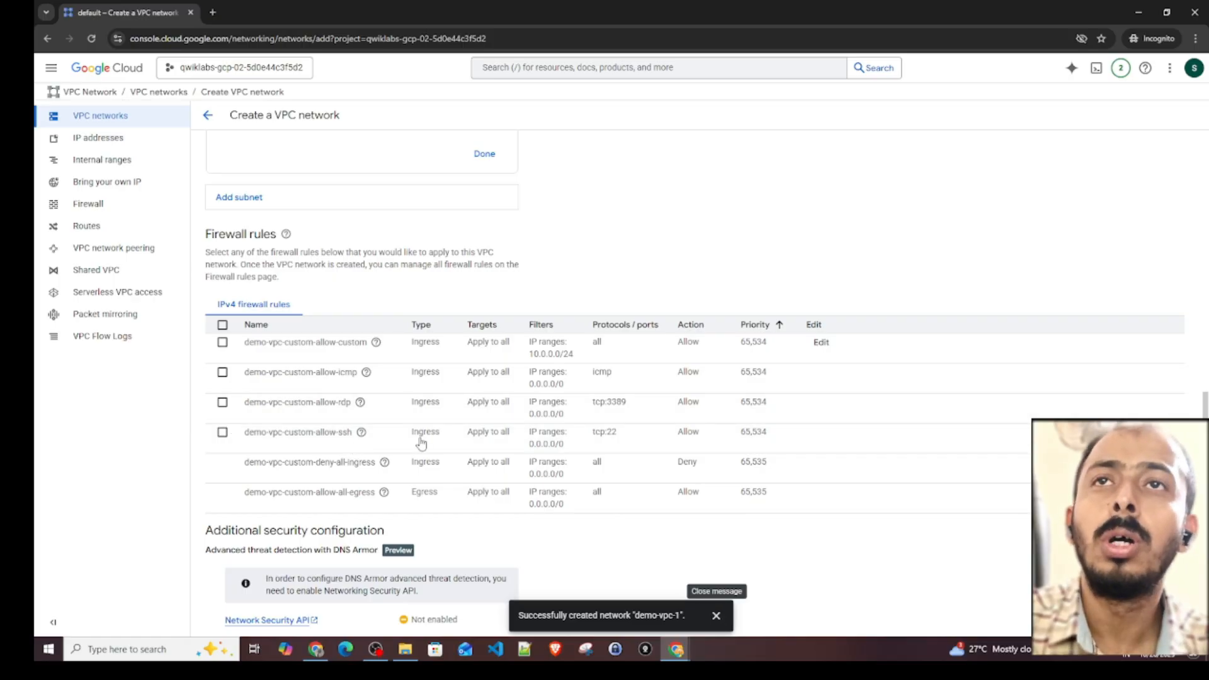
scroll(245, 327, "down", 3)
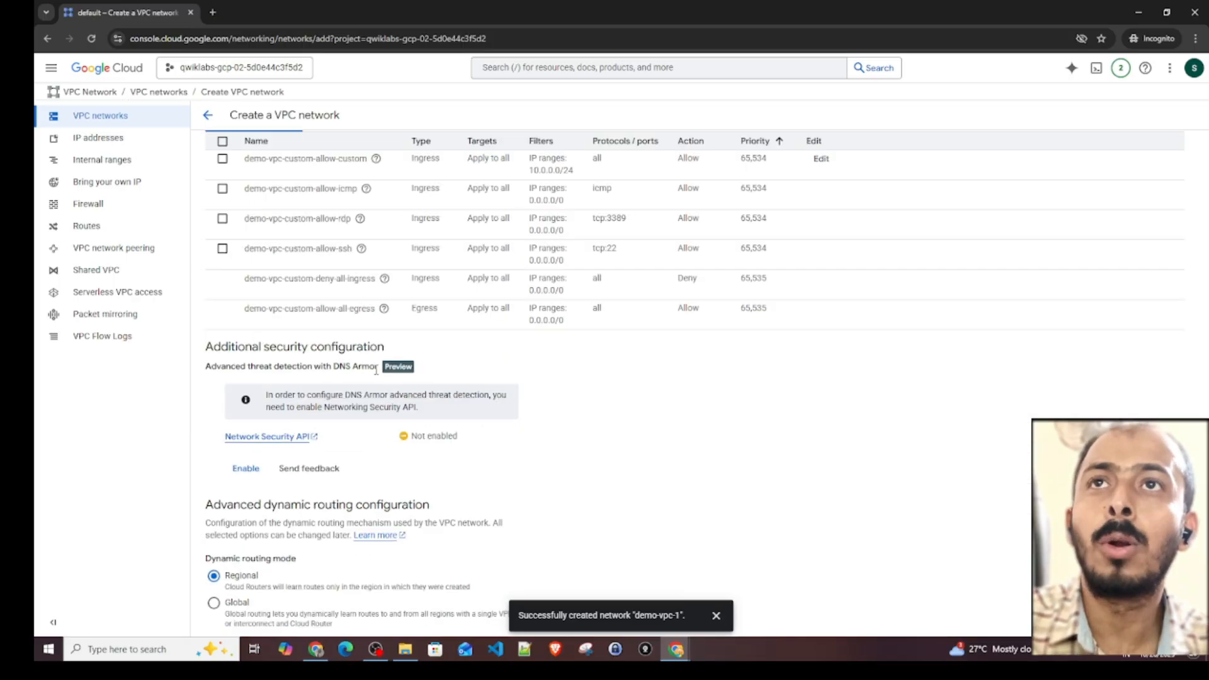
scroll(449, 445, "down", 4)
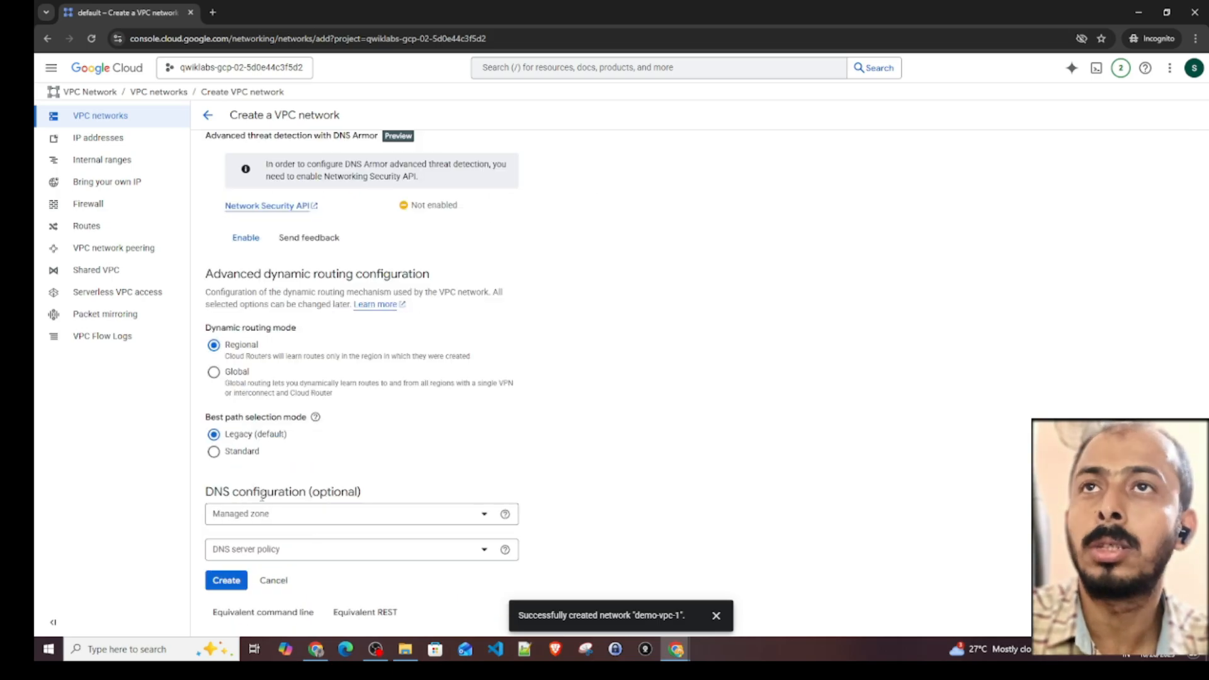
left_click(227, 581)
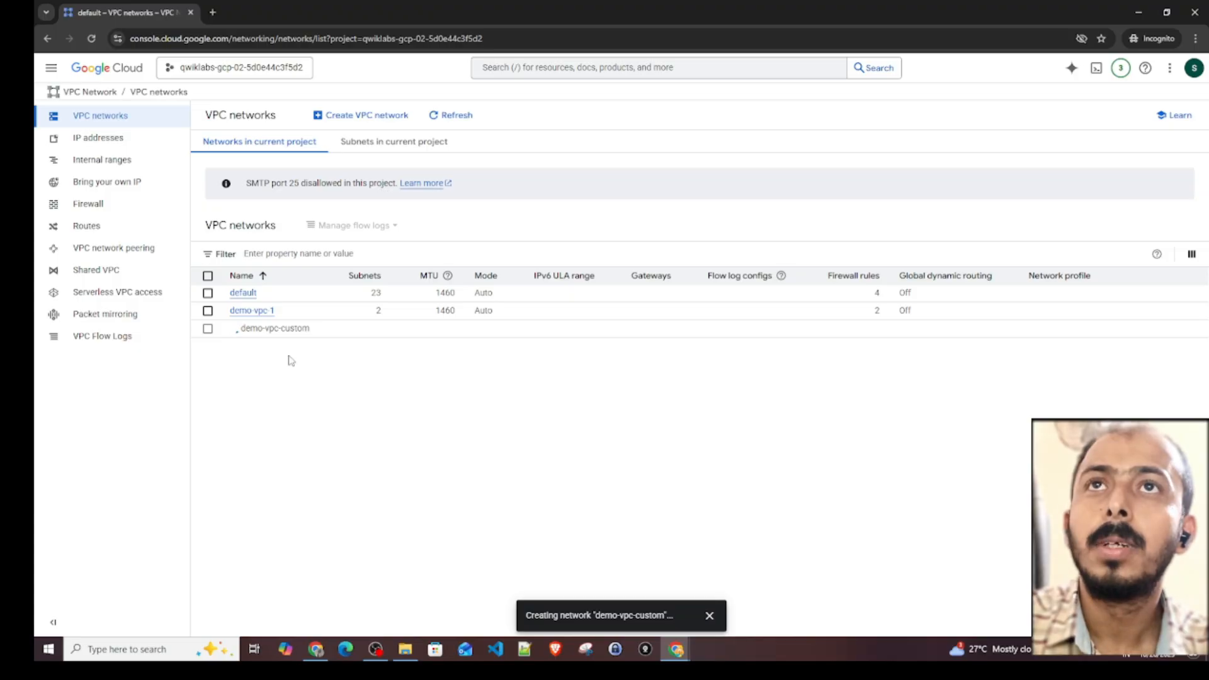
- Open the details of demo-vpc-1 and examine its subnet creation mode and dynamic routing mode
left_click(252, 312)
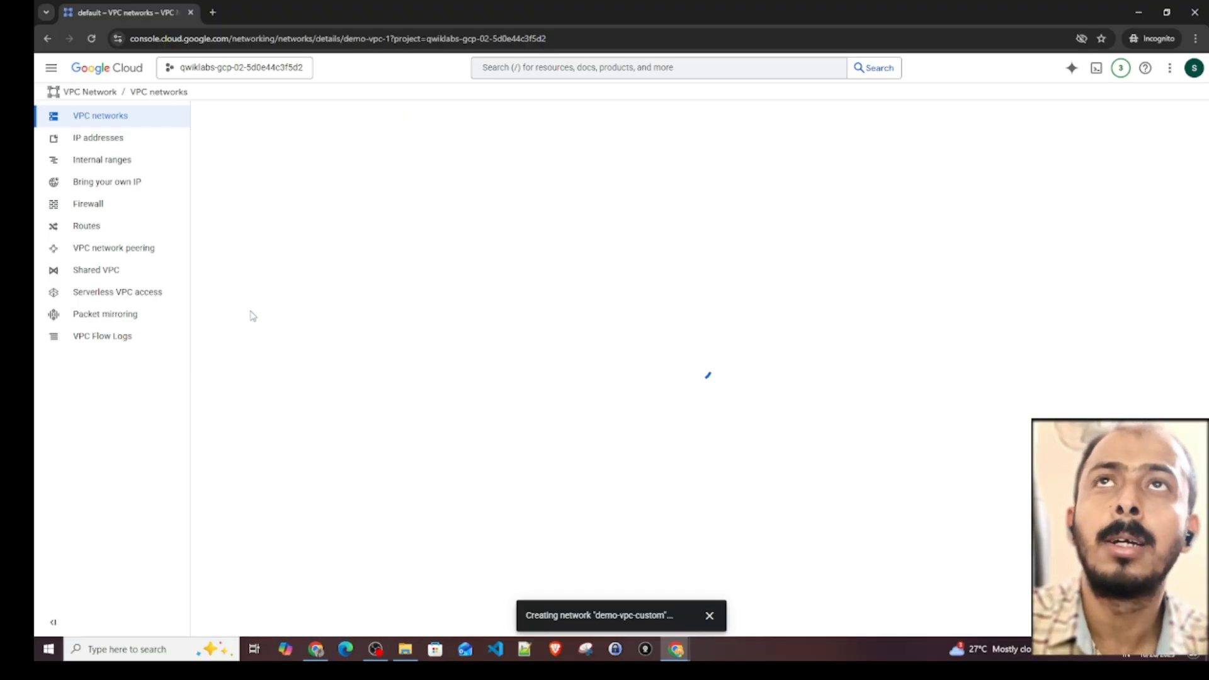
left_click(712, 617)
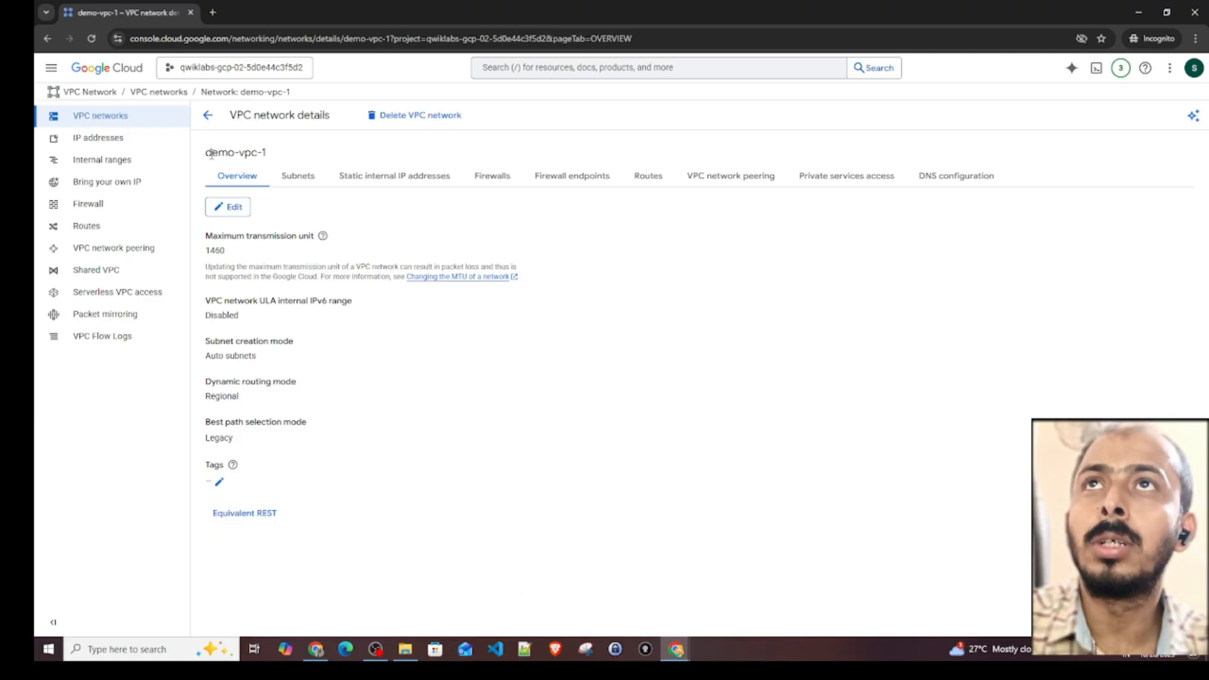
left_click_drag(207, 153, 290, 163)
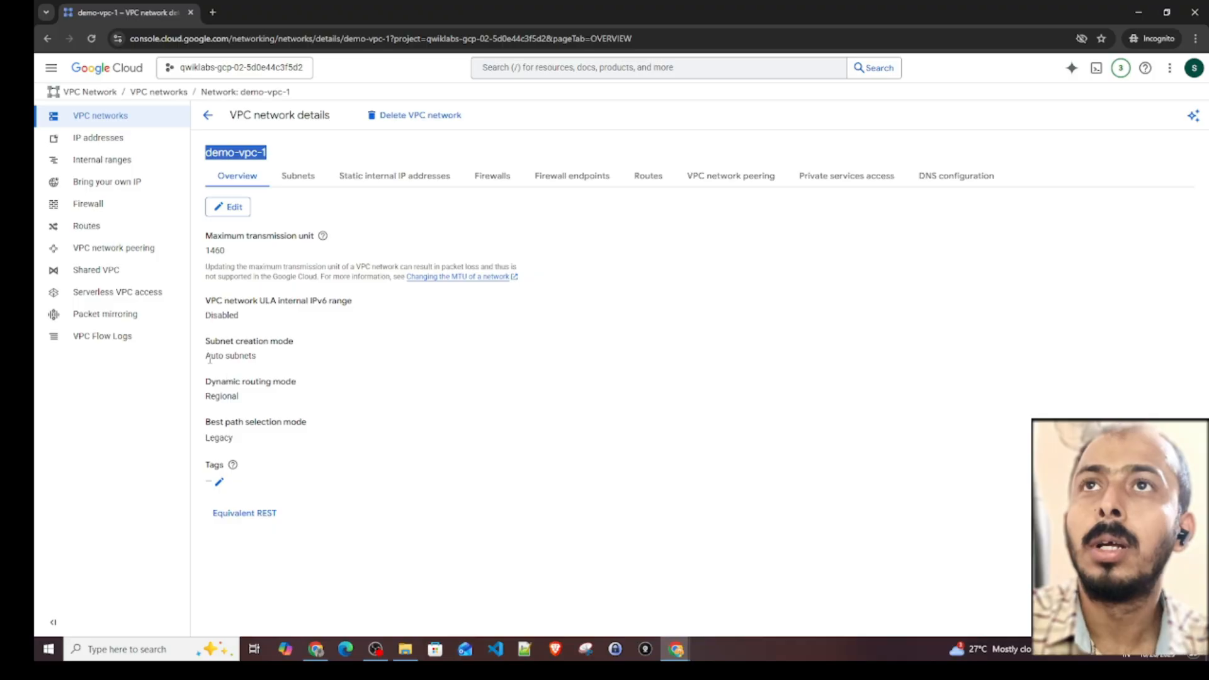
left_click_drag(210, 356, 256, 357)
left_click_drag(212, 396, 333, 401)
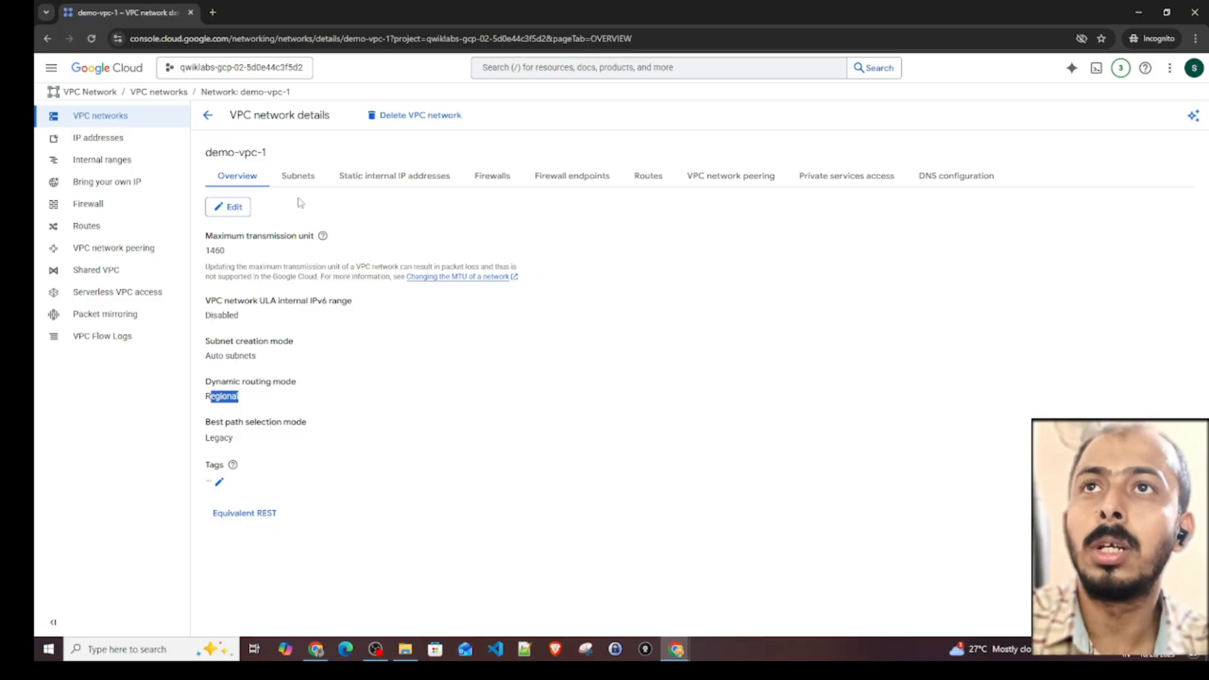
- Review the subnets of demo-vpc-1 and expand its vpc-firewall-rules to examine the individual rules
left_click(298, 175)
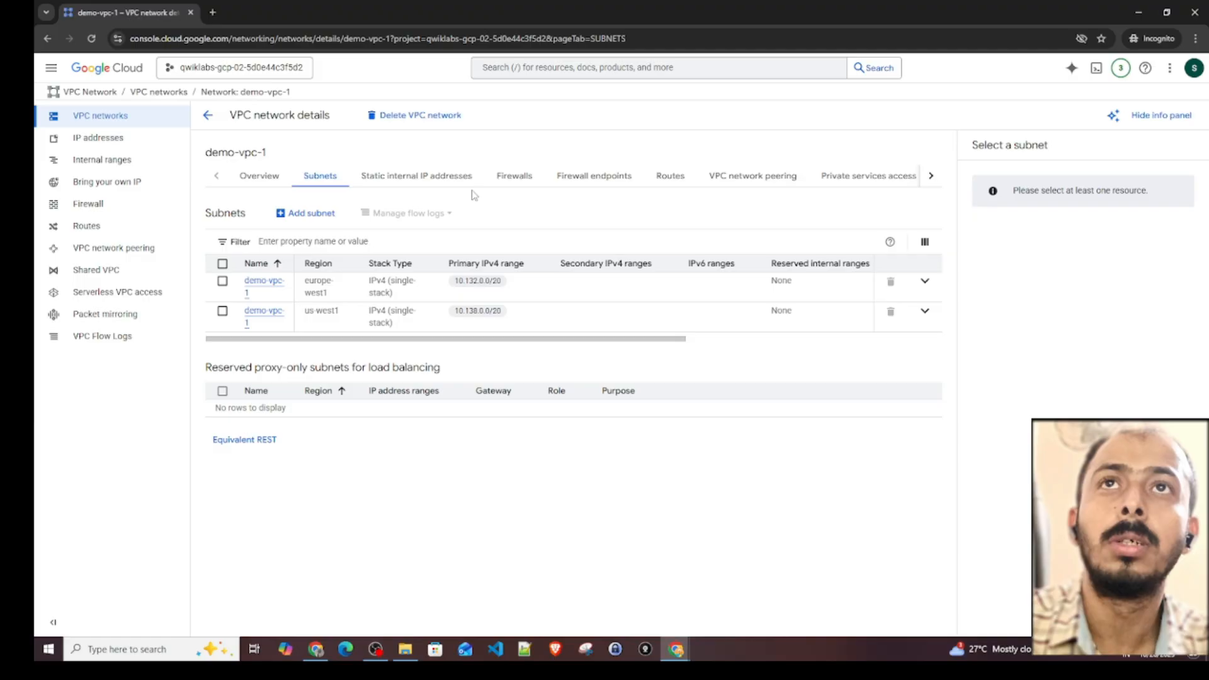
left_click(515, 180)
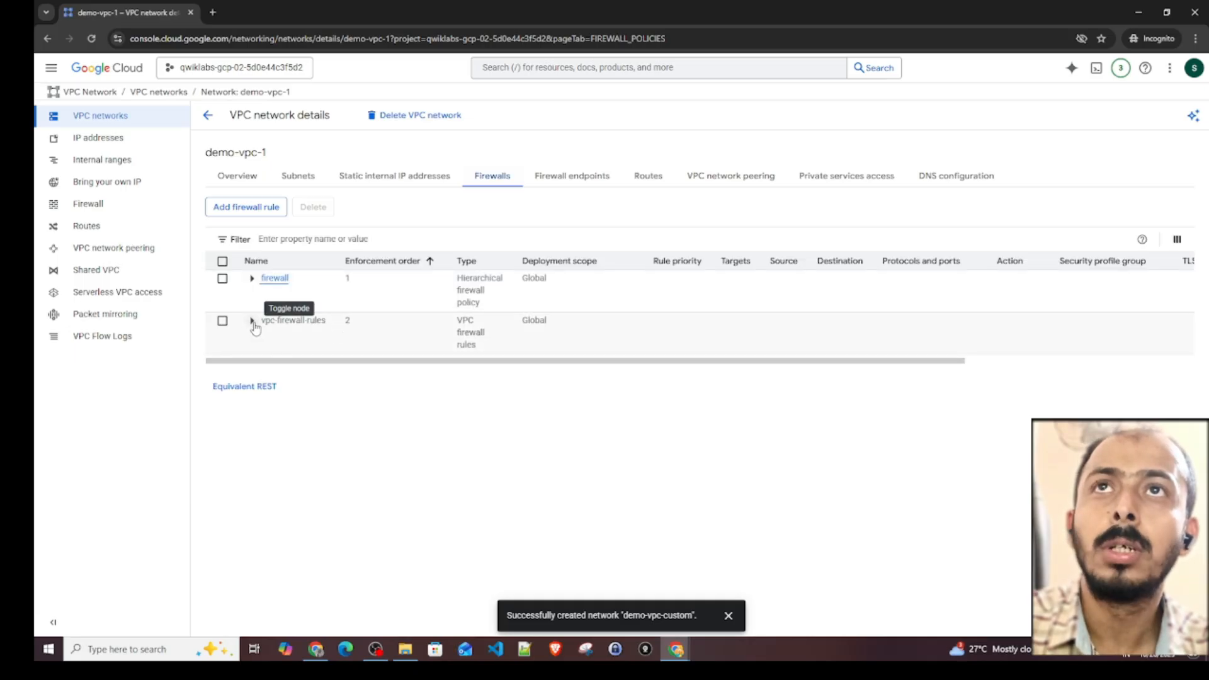
left_click(251, 322)
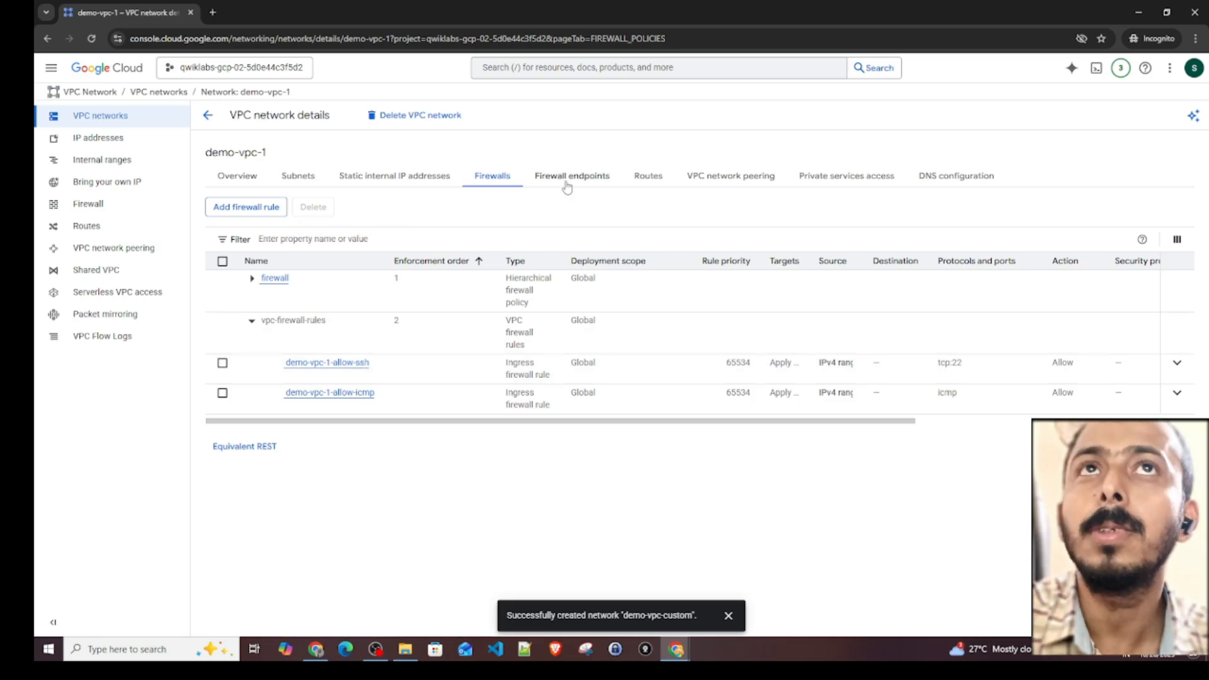
- Return to the network list, open the details of demo-vpc-custom and examine its subnet creation mode
left_click(212, 121)
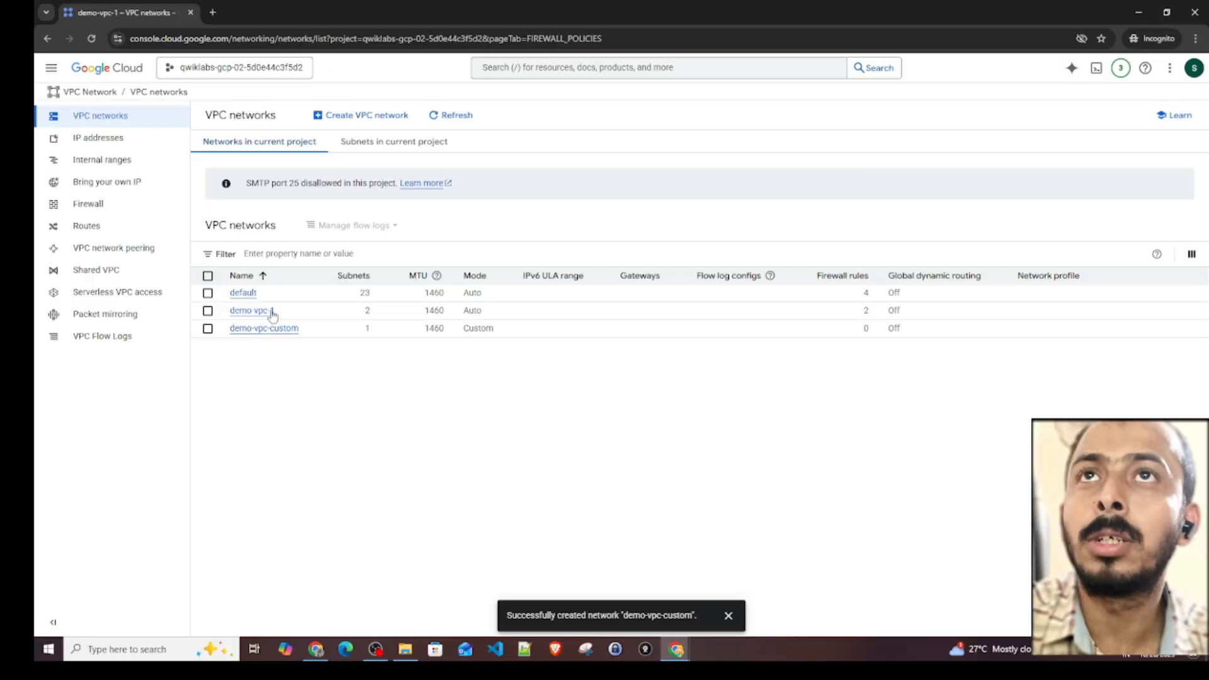
left_click(262, 328)
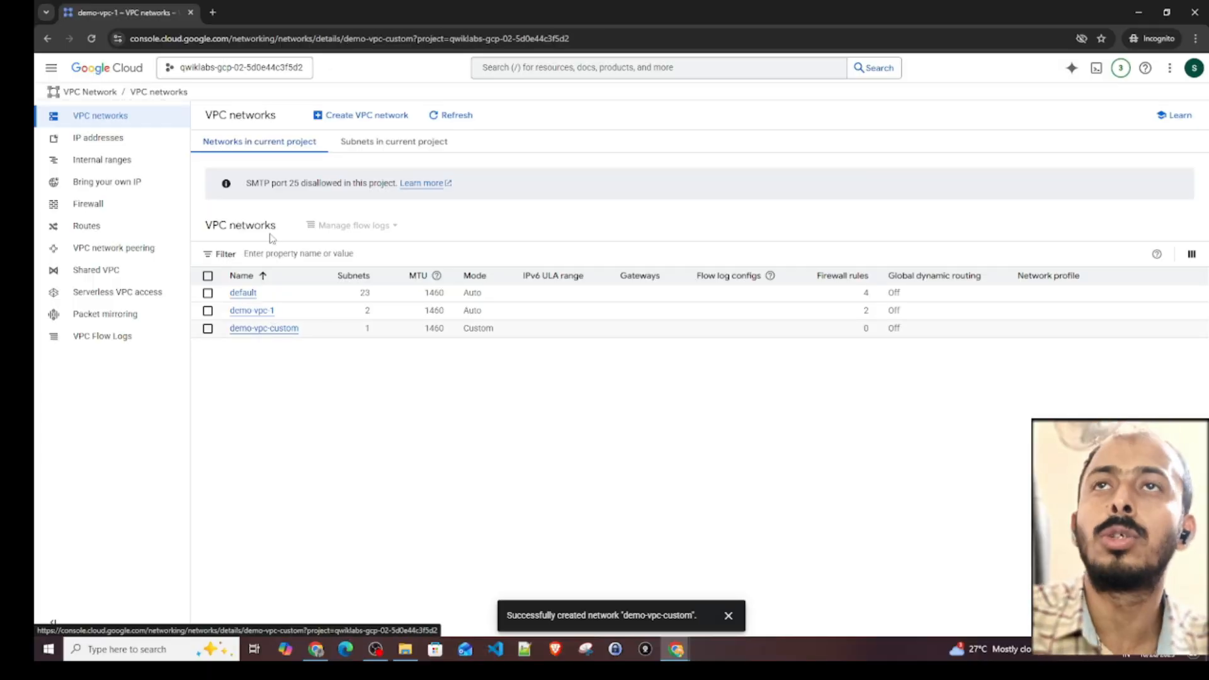
left_click(726, 620)
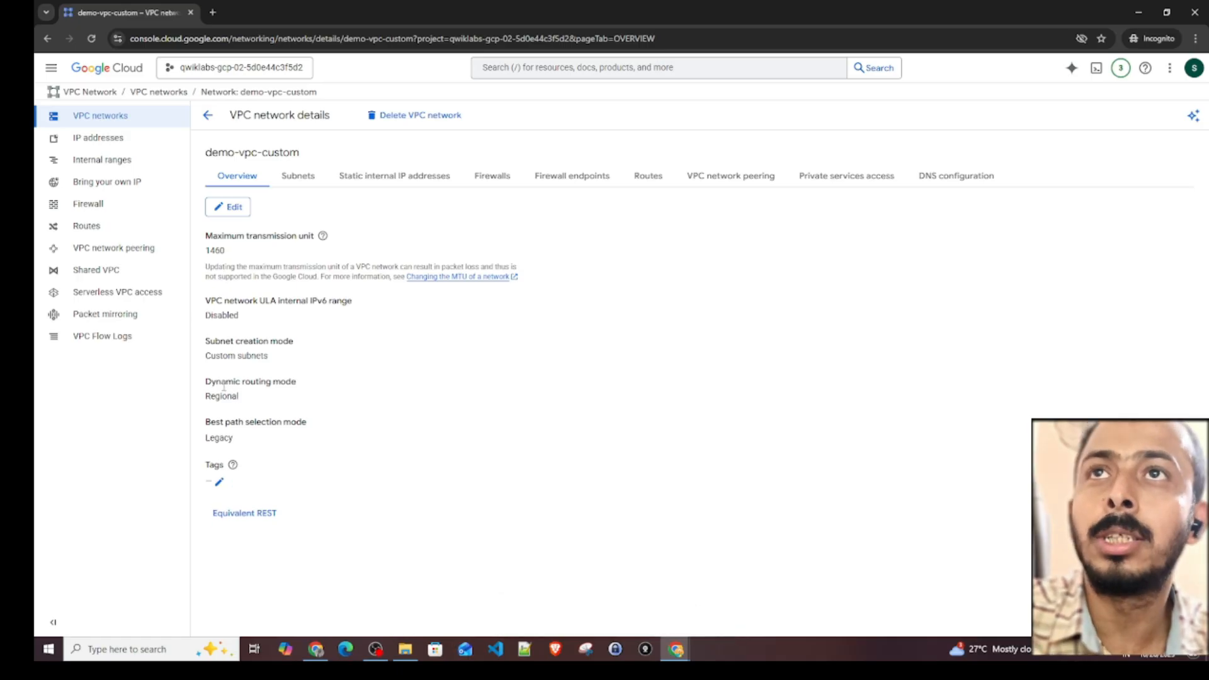
left_click_drag(203, 346, 294, 344)
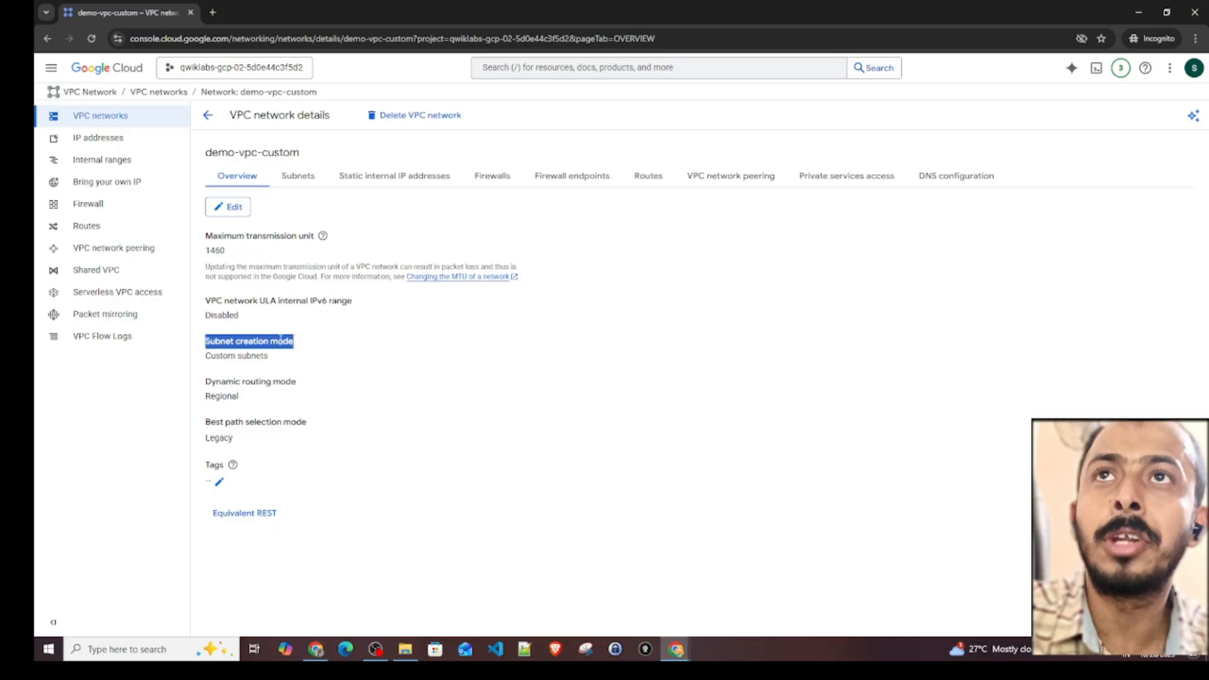
- Examine the subnet creation mode of demo-vpc-custom, its subnet's primary IPv4 range and its firewall list
double_click(283, 343)
triple_click(218, 356)
triple_click(248, 357)
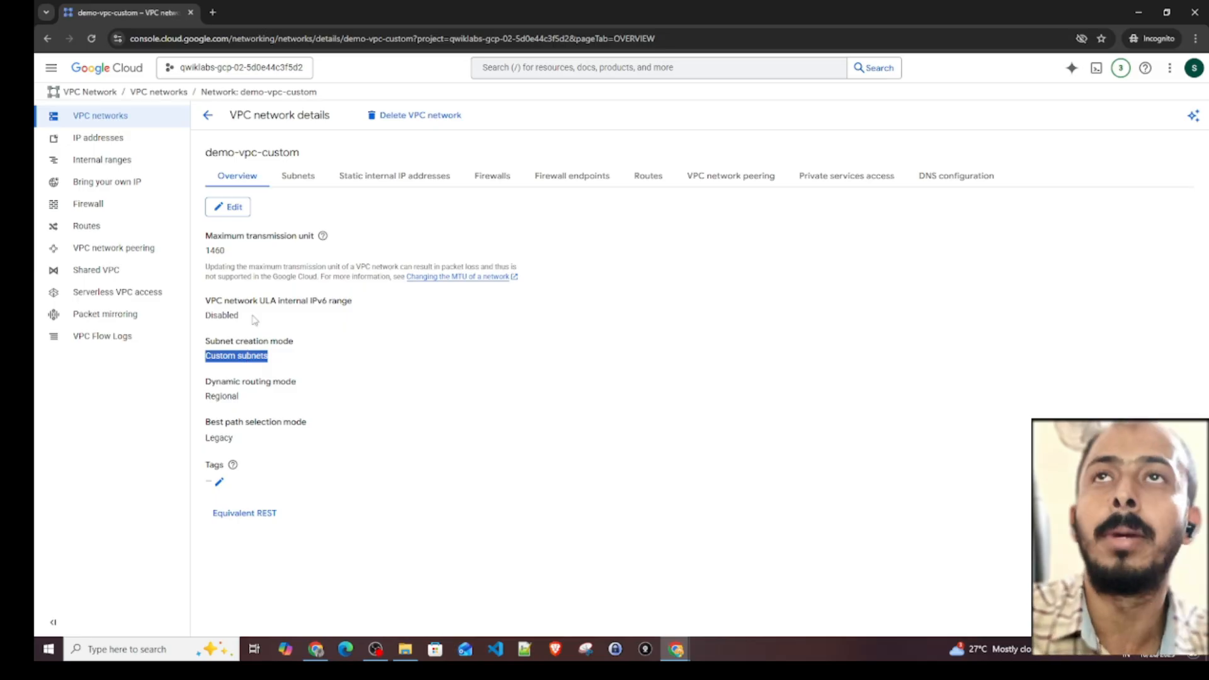
left_click(295, 177)
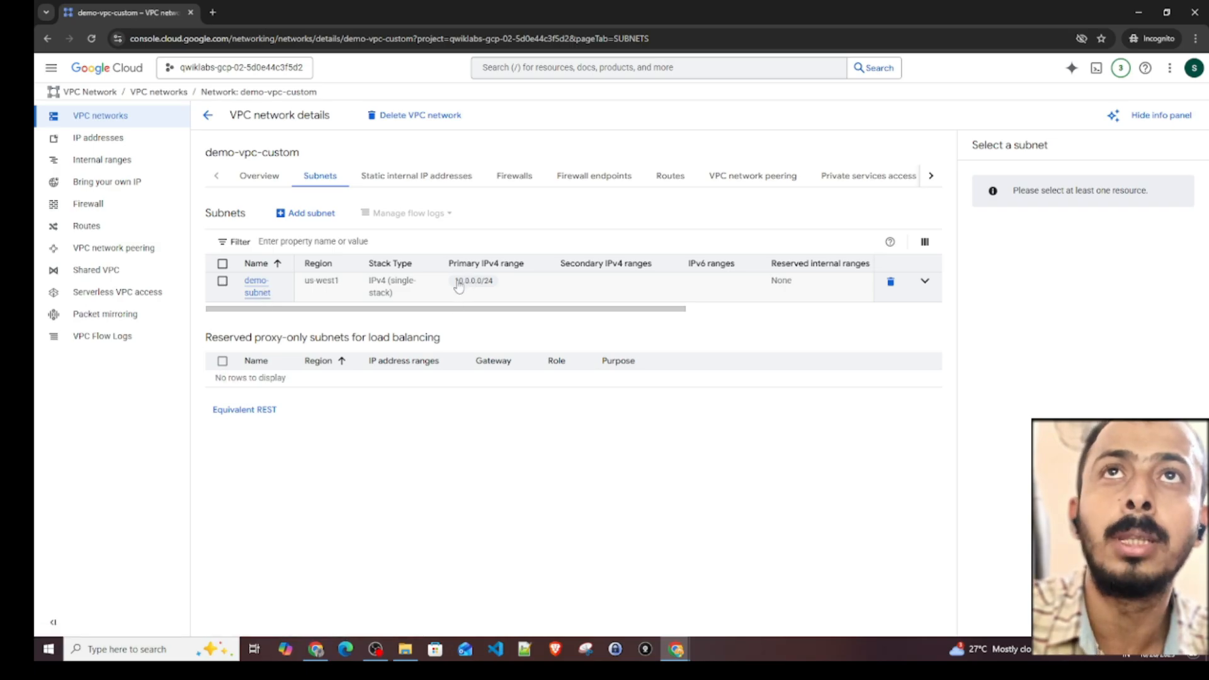
left_click_drag(454, 281, 515, 284)
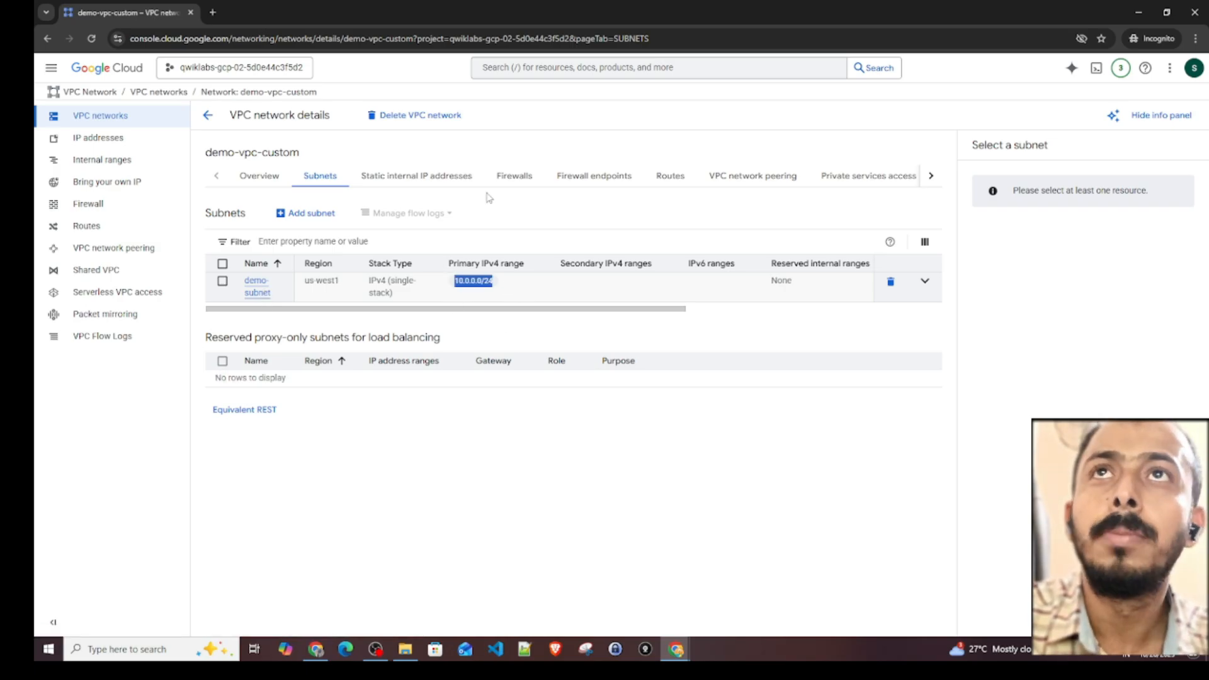
left_click(512, 178)
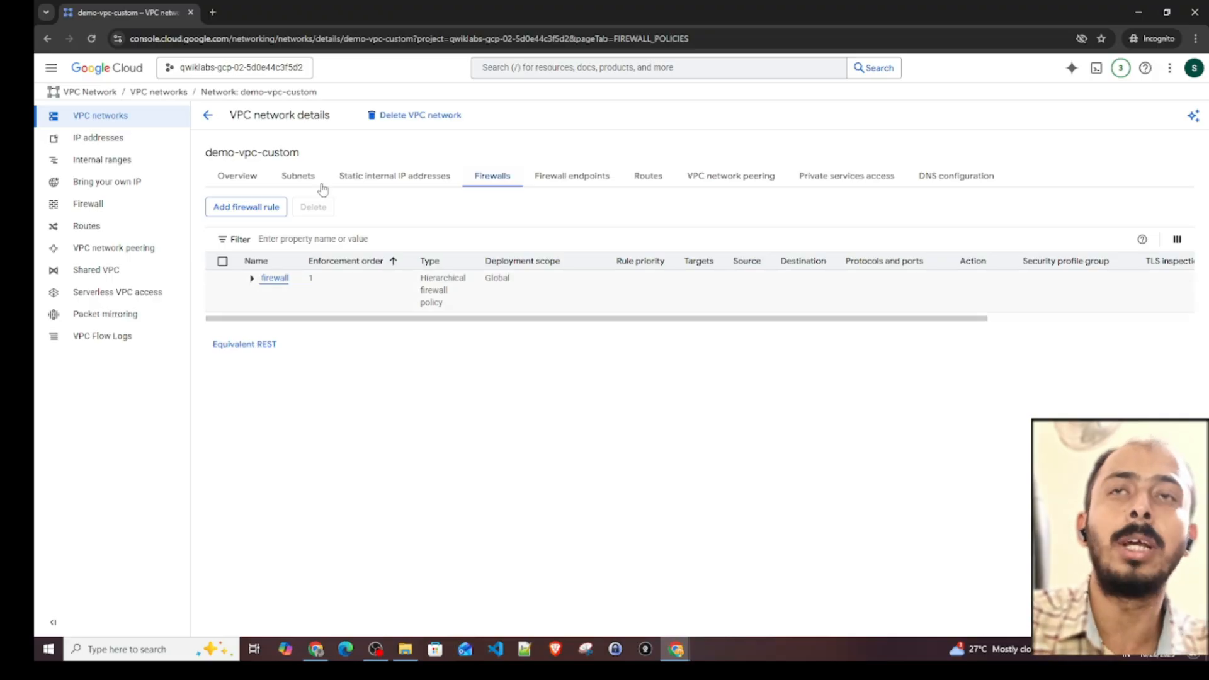
left_click(226, 178)
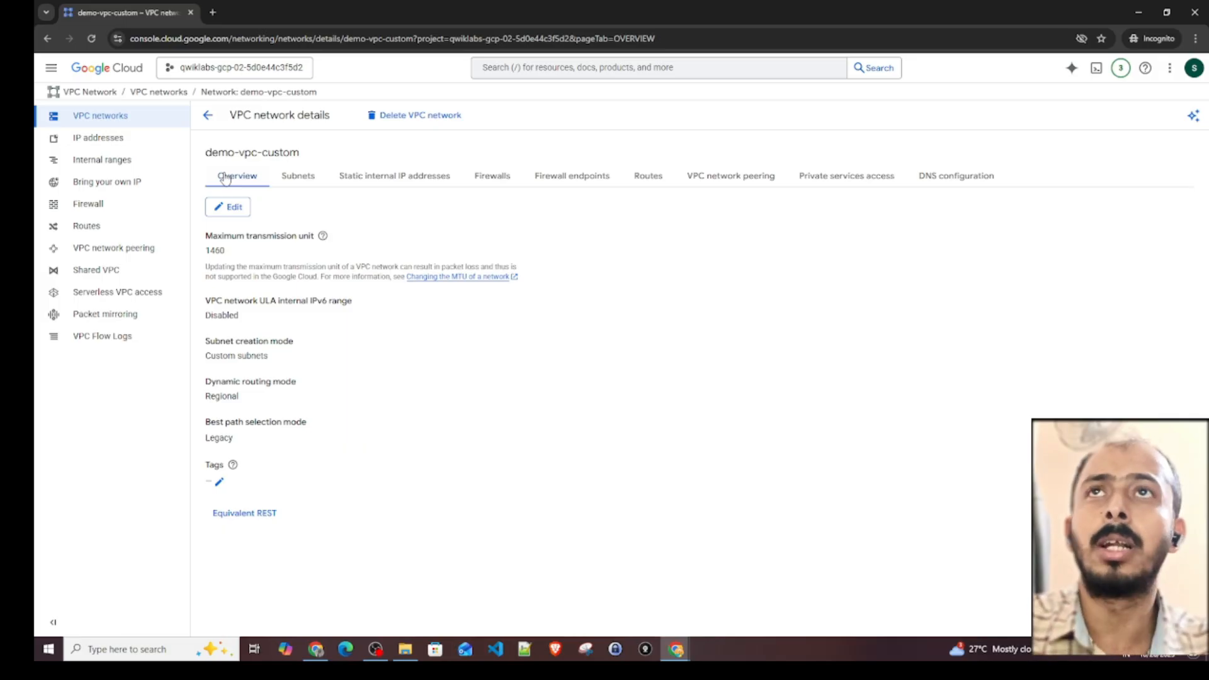
- Return to the network list and compare the subnets of demo-vpc-1 with those of demo-vpc-custom
left_click(211, 117)
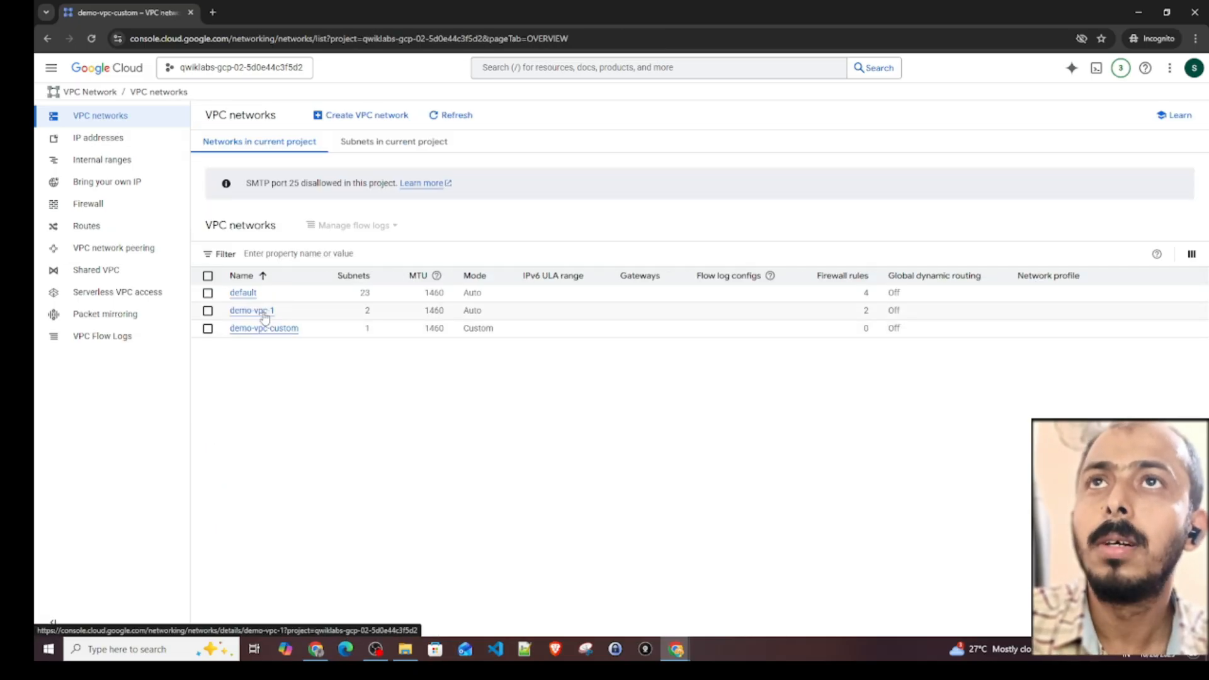
left_click(264, 315)
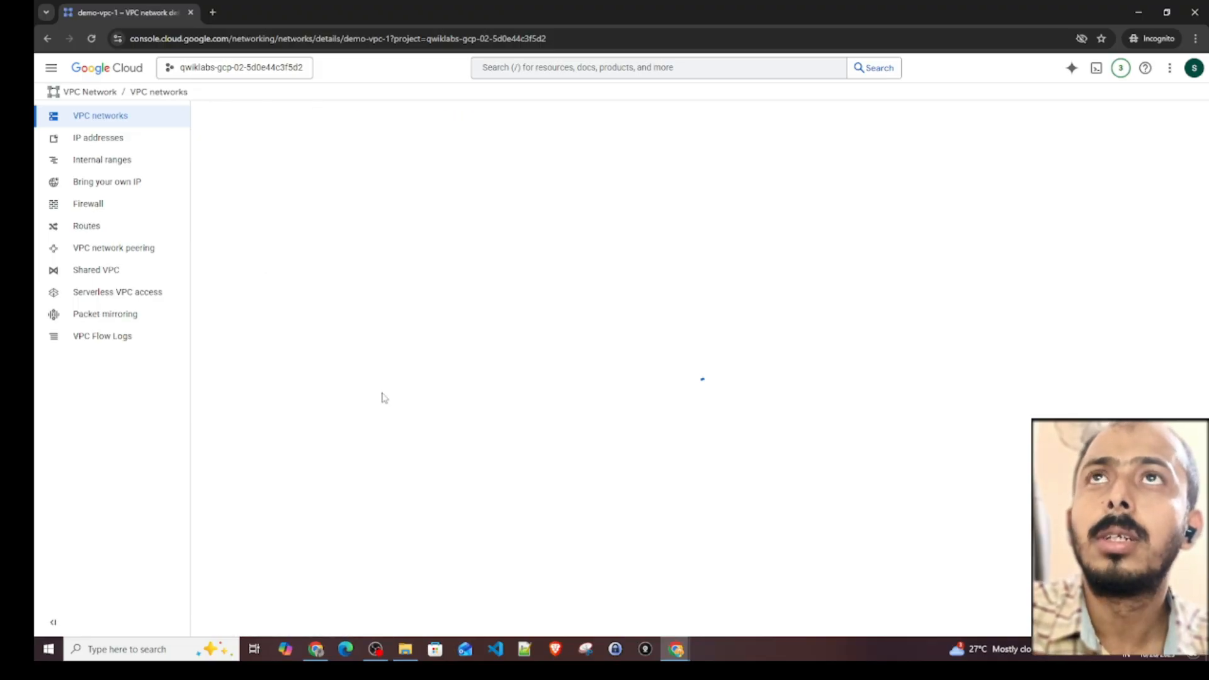
left_click(298, 178)
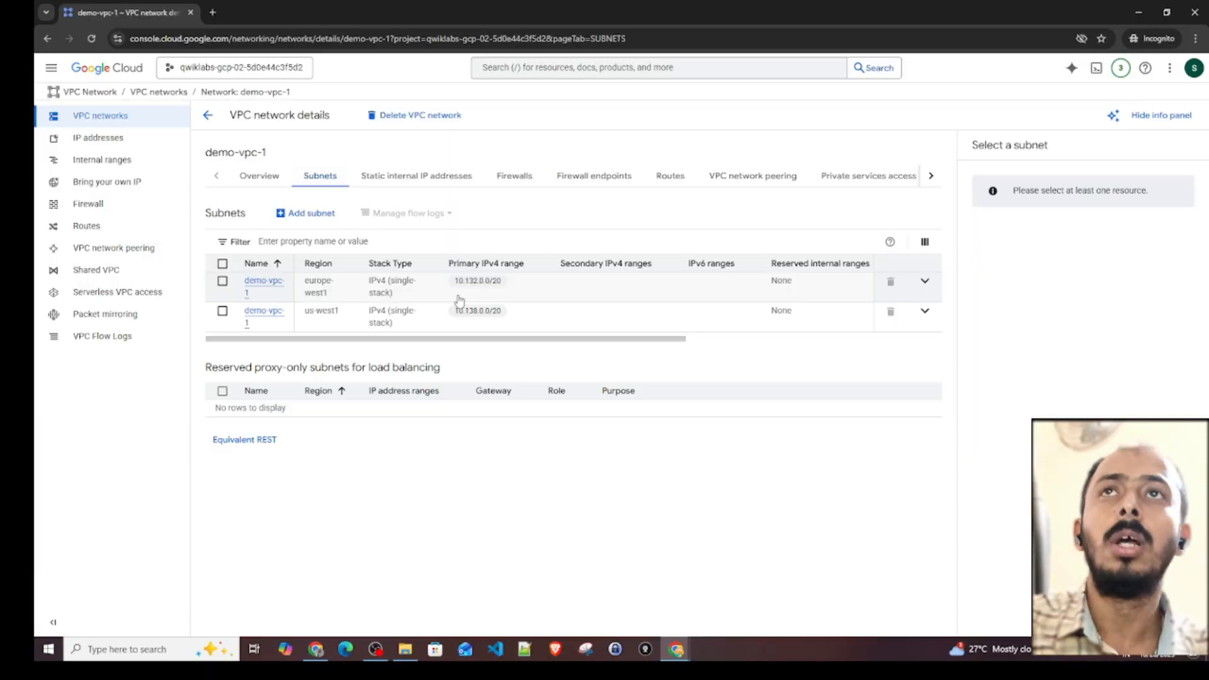
left_click(212, 119)
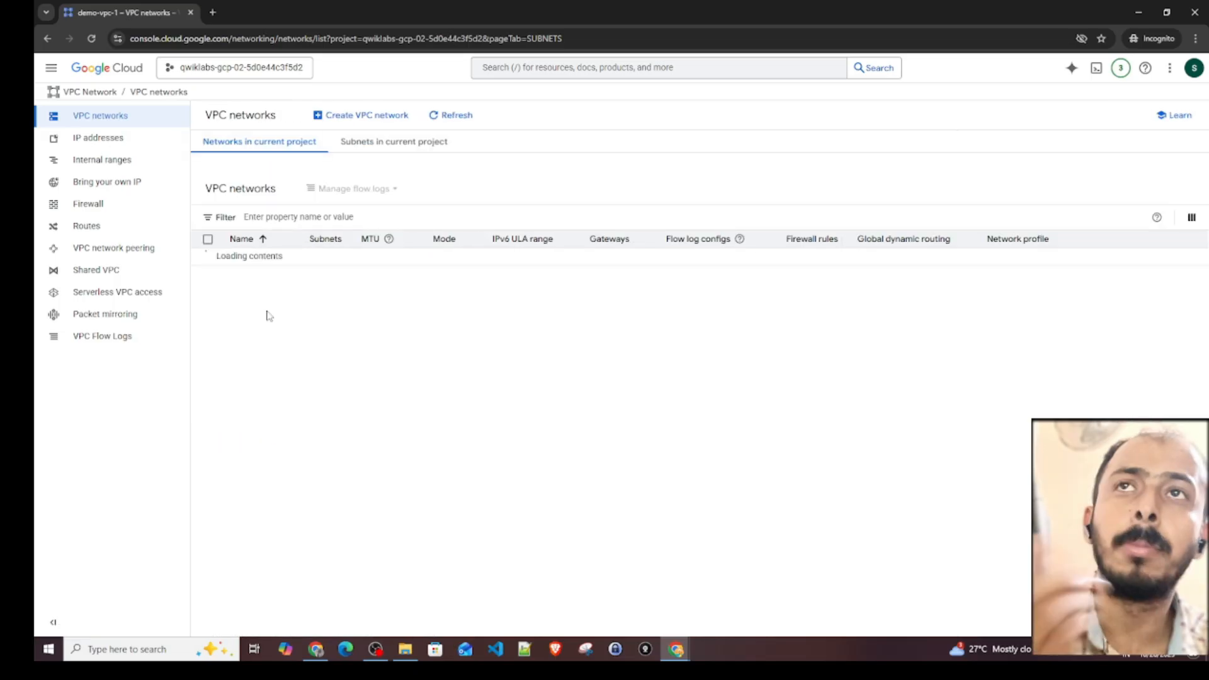
left_click(269, 329)
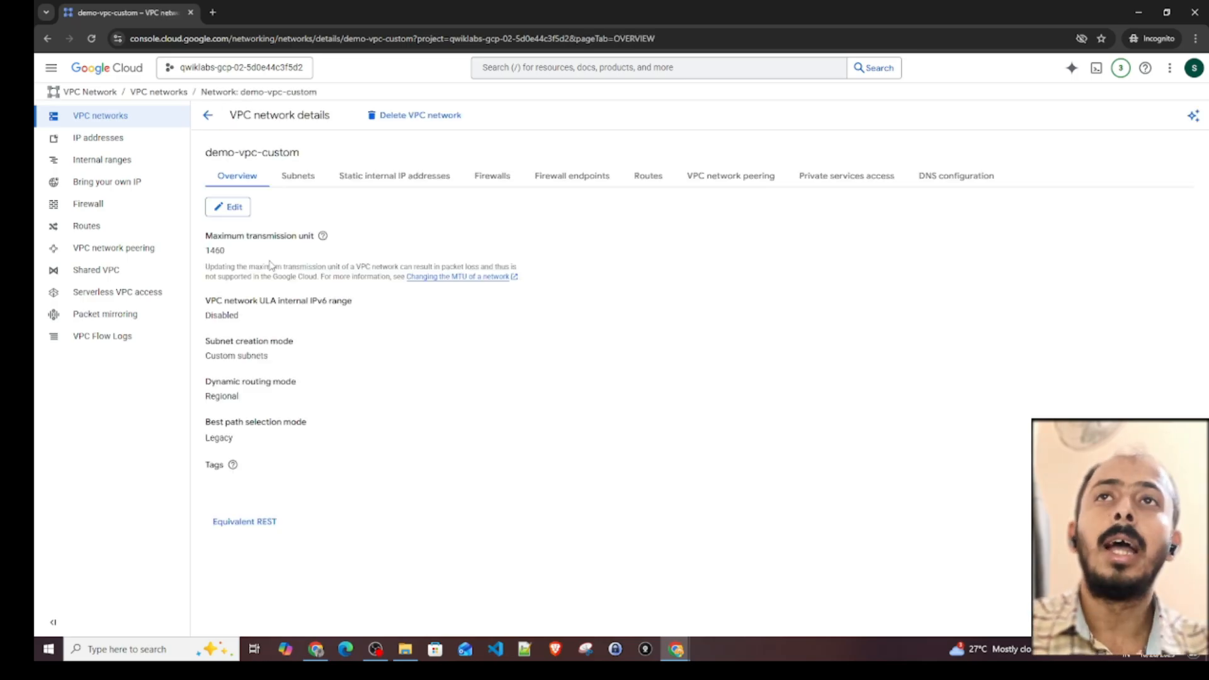
left_click(290, 179)
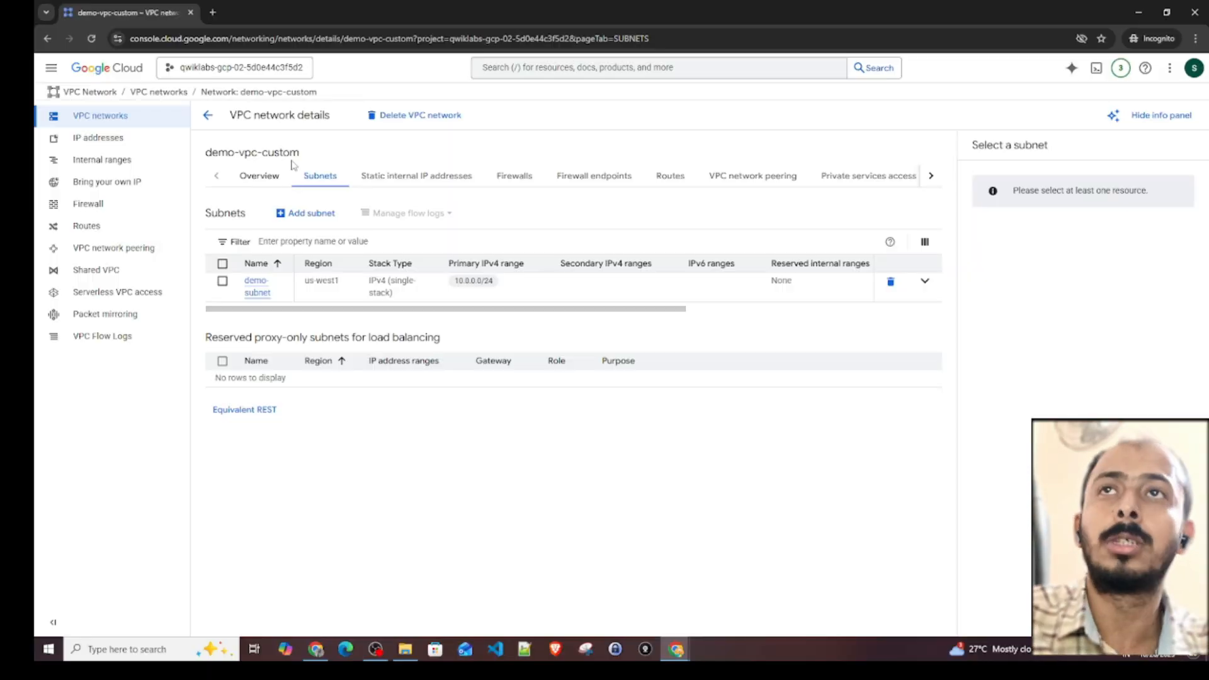
- Start a new VPC firewall rule from the firewall policies page and name it custom-firewall-rule
left_click(113, 207)
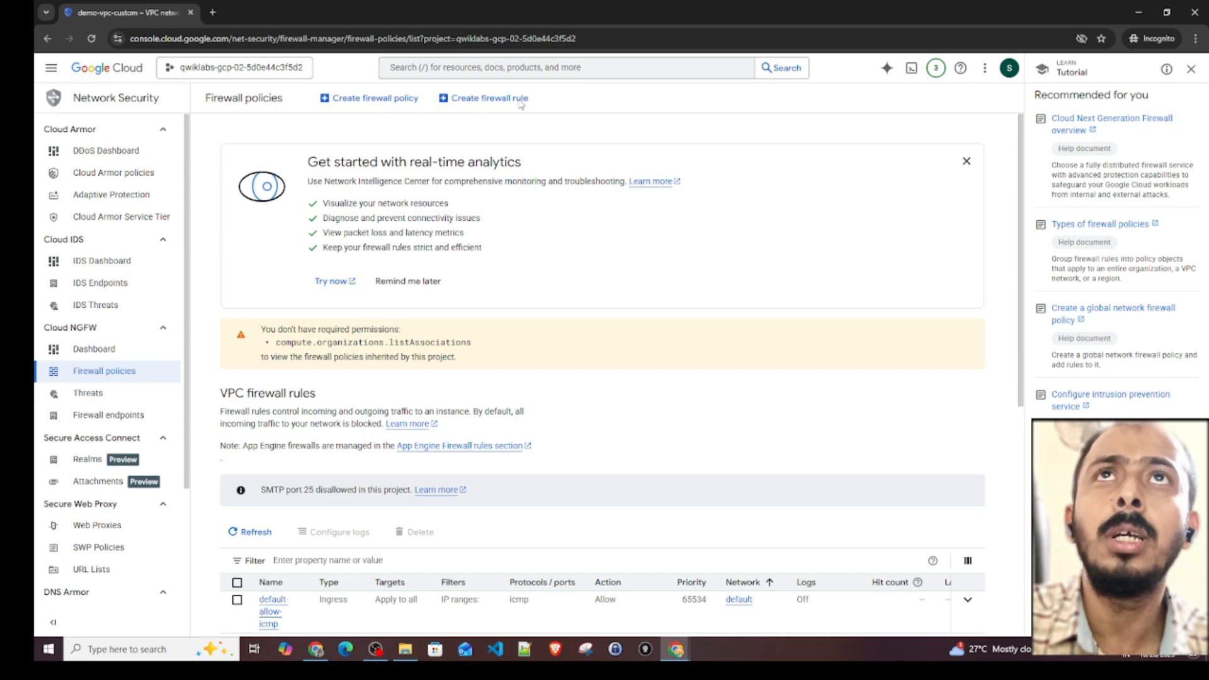
scroll(521, 104, "down", 2)
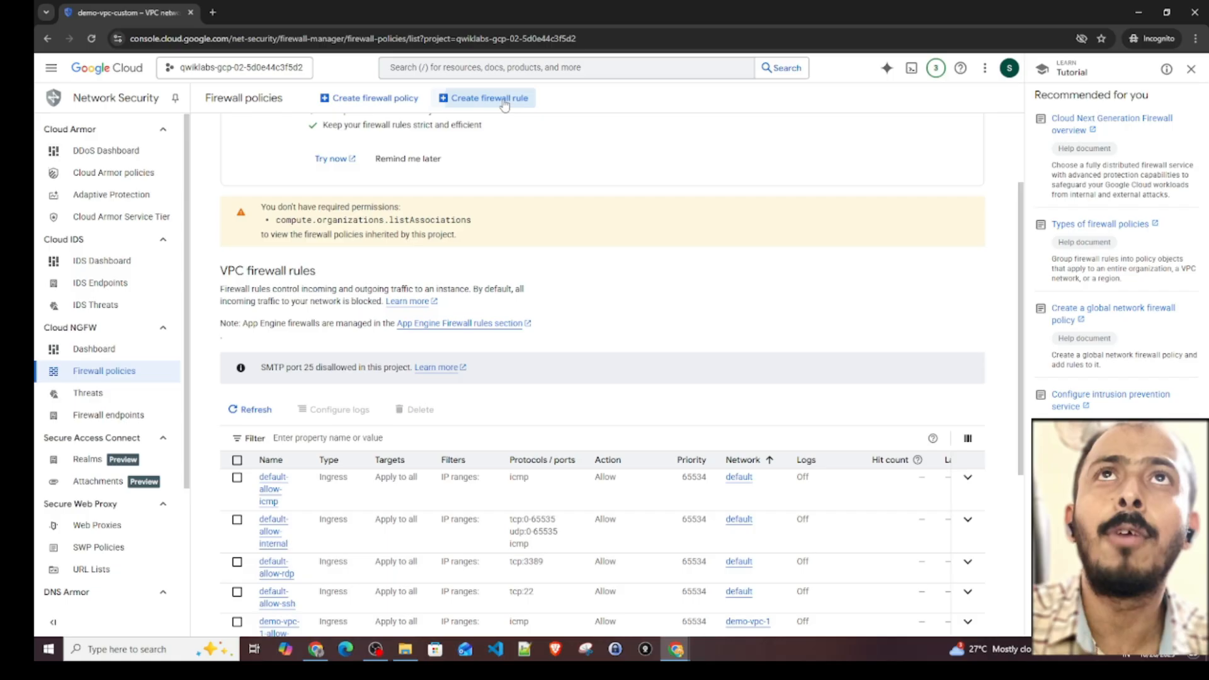
left_click(504, 98)
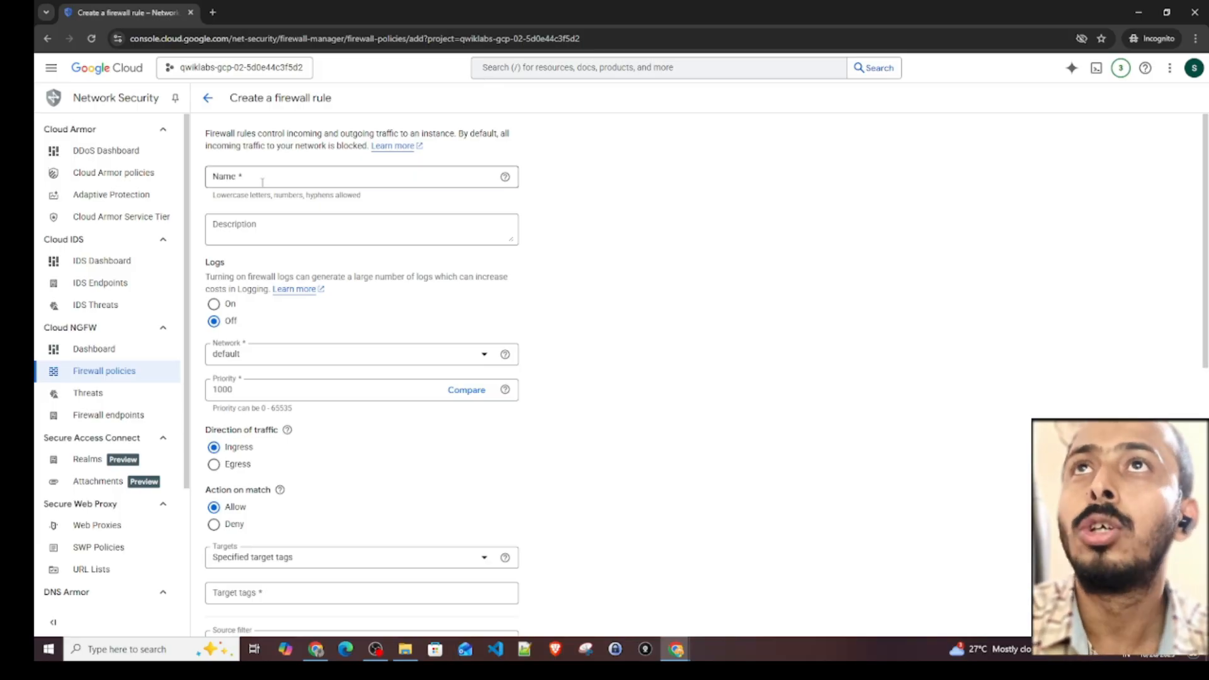
left_click(286, 176)
type("custom")
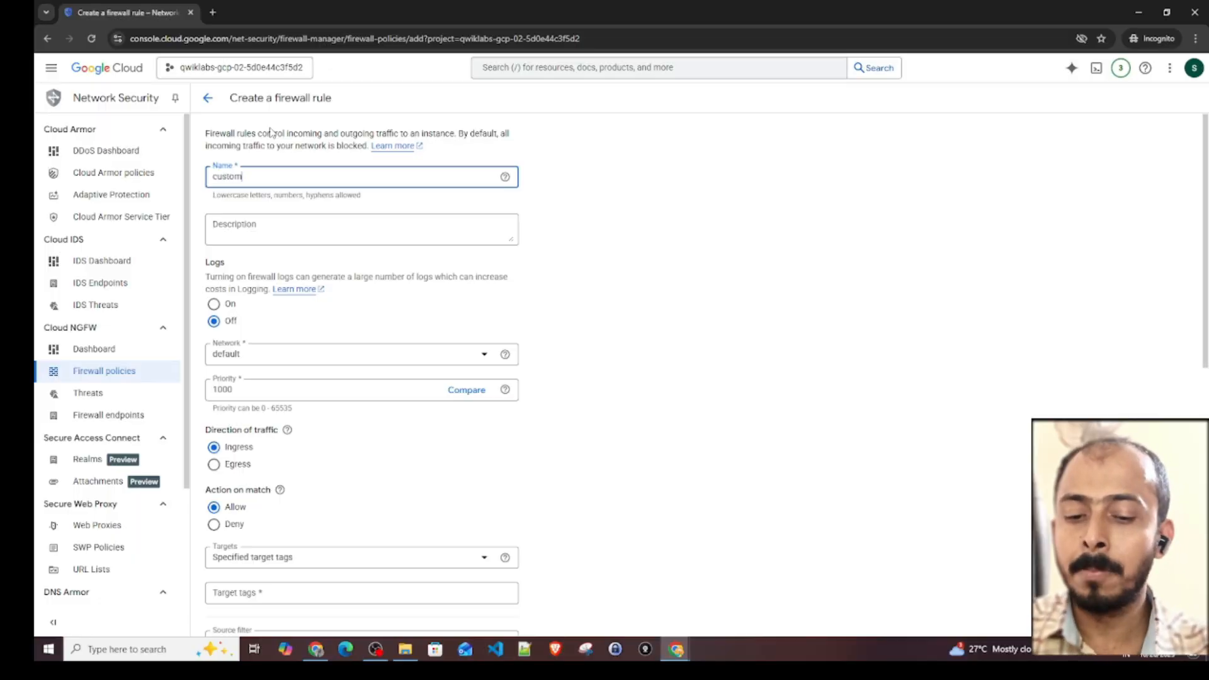
type("f-fi")
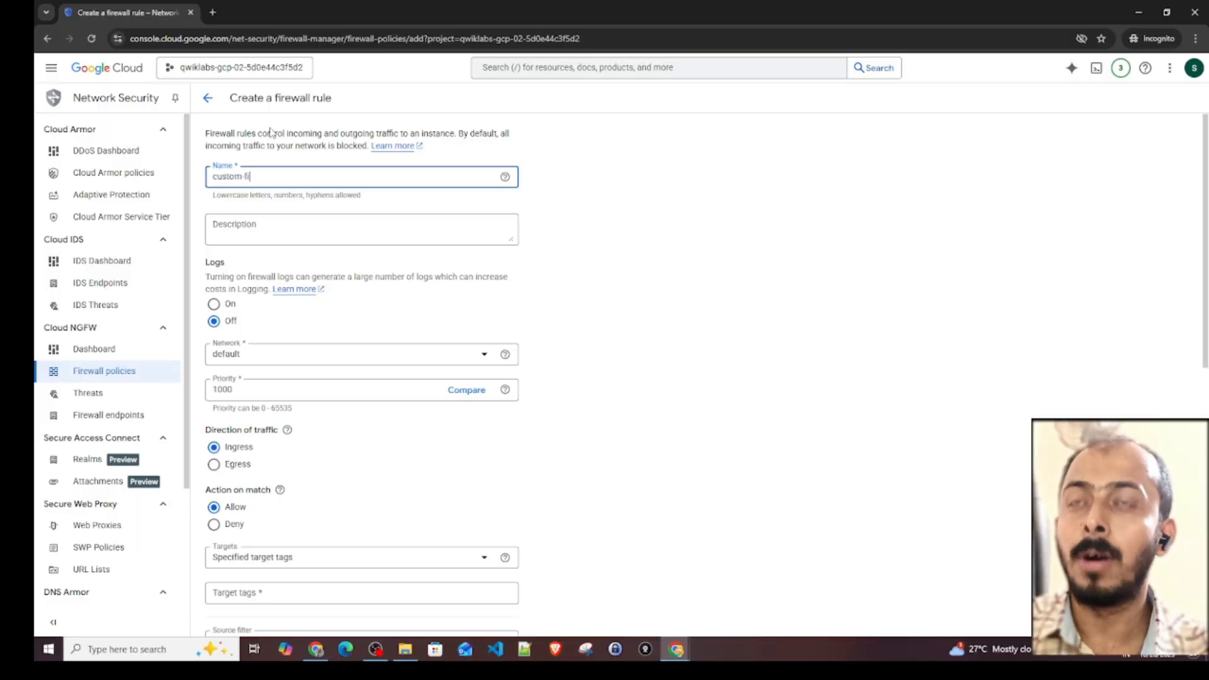
type("rewall")
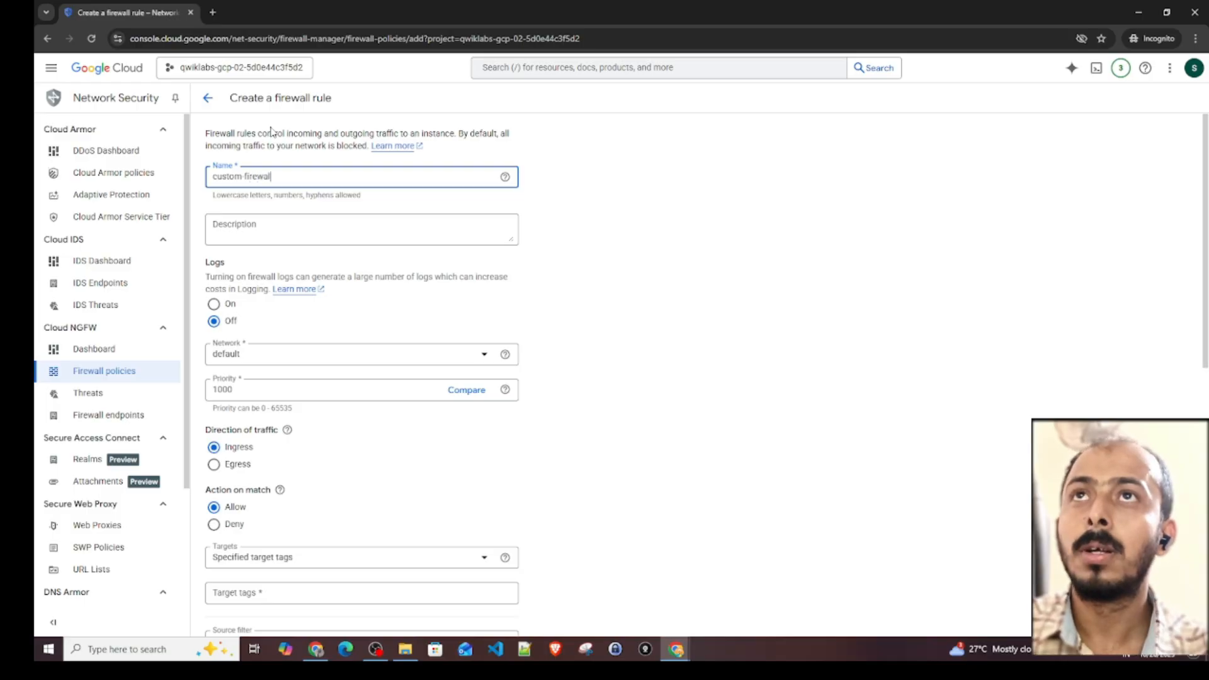
type("-rule")
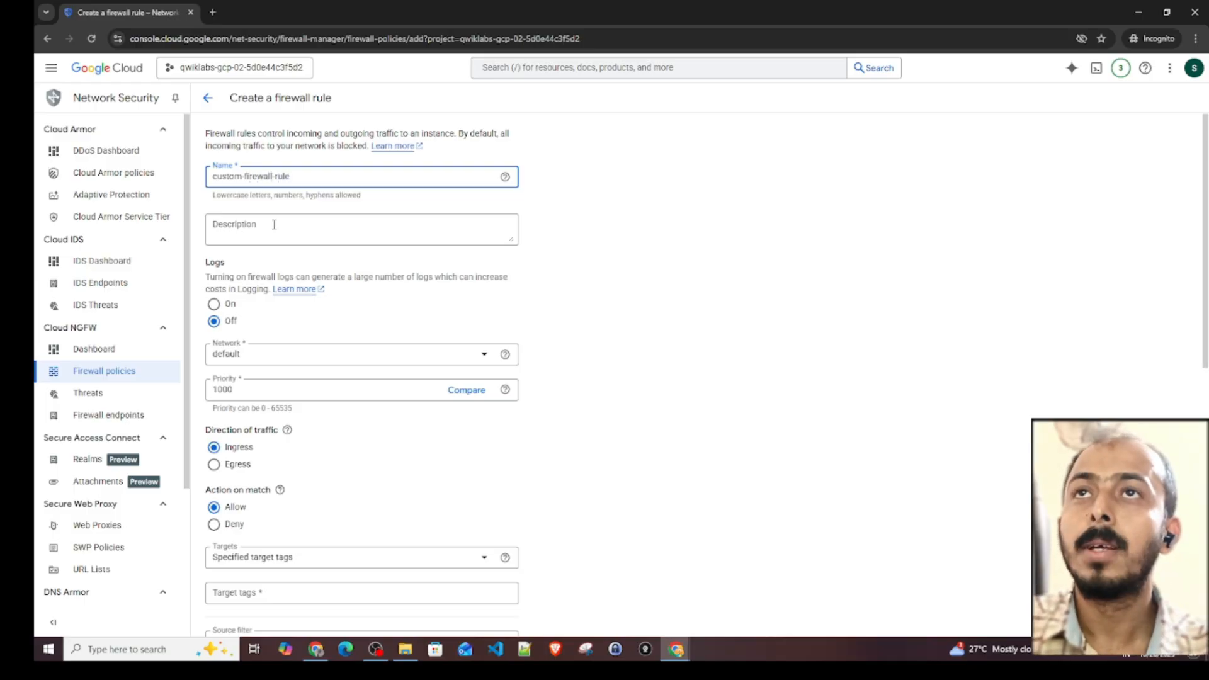
- Assign the firewall rule to the demo-vpc-custom network and set its targets to all instances in the network
scroll(250, 295, "down", 1)
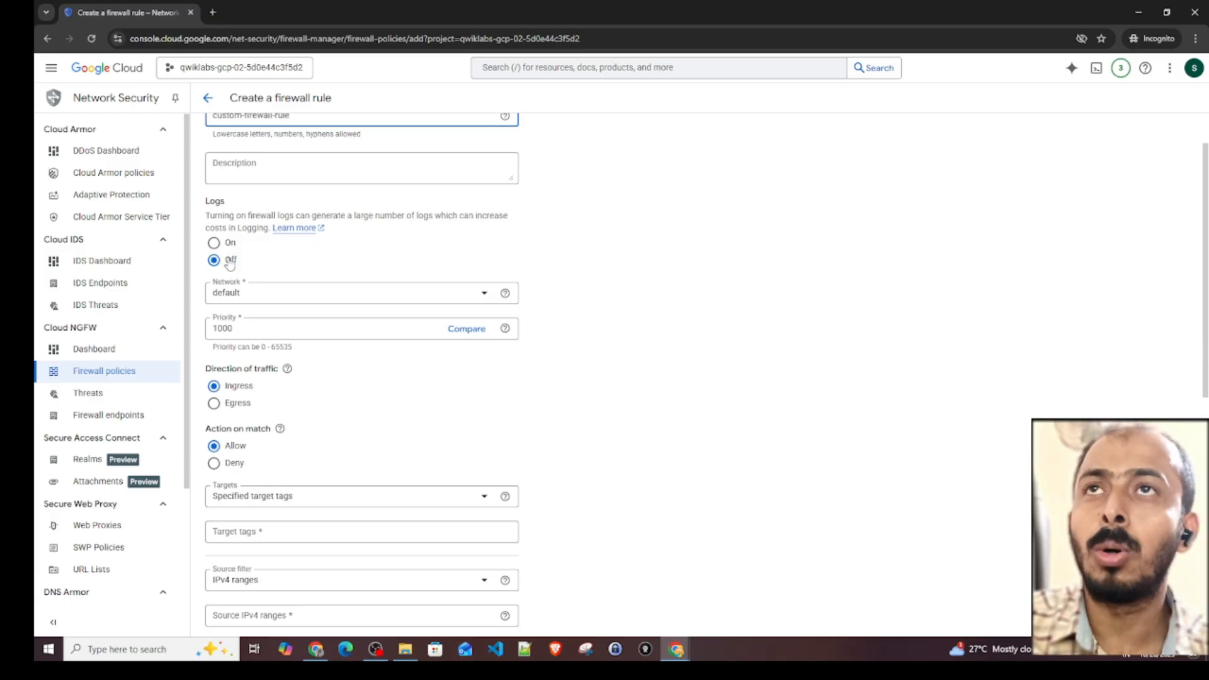
left_click(233, 297)
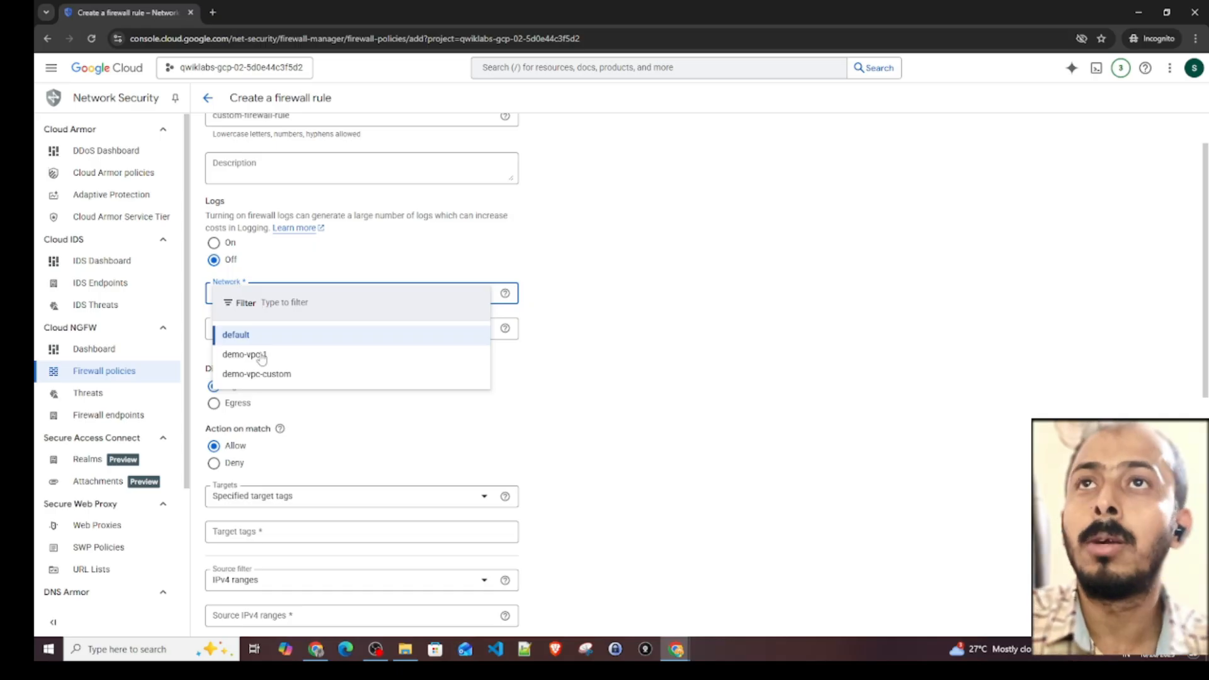
left_click(265, 376)
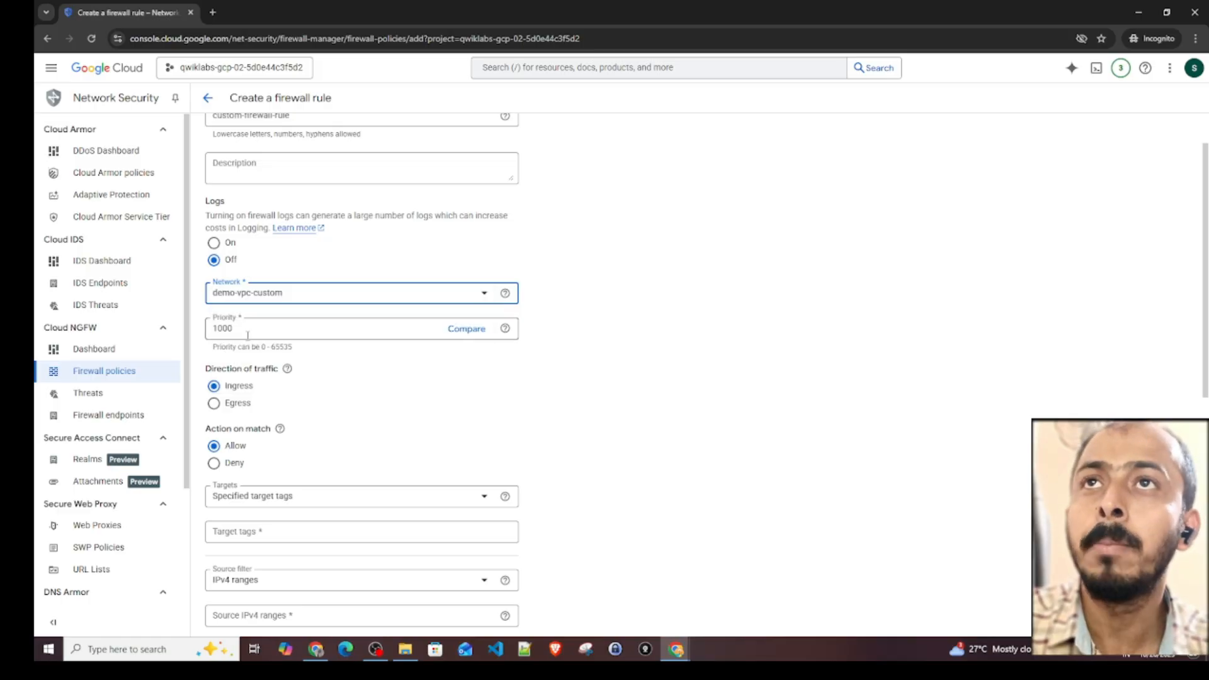
scroll(291, 330, "down", 1)
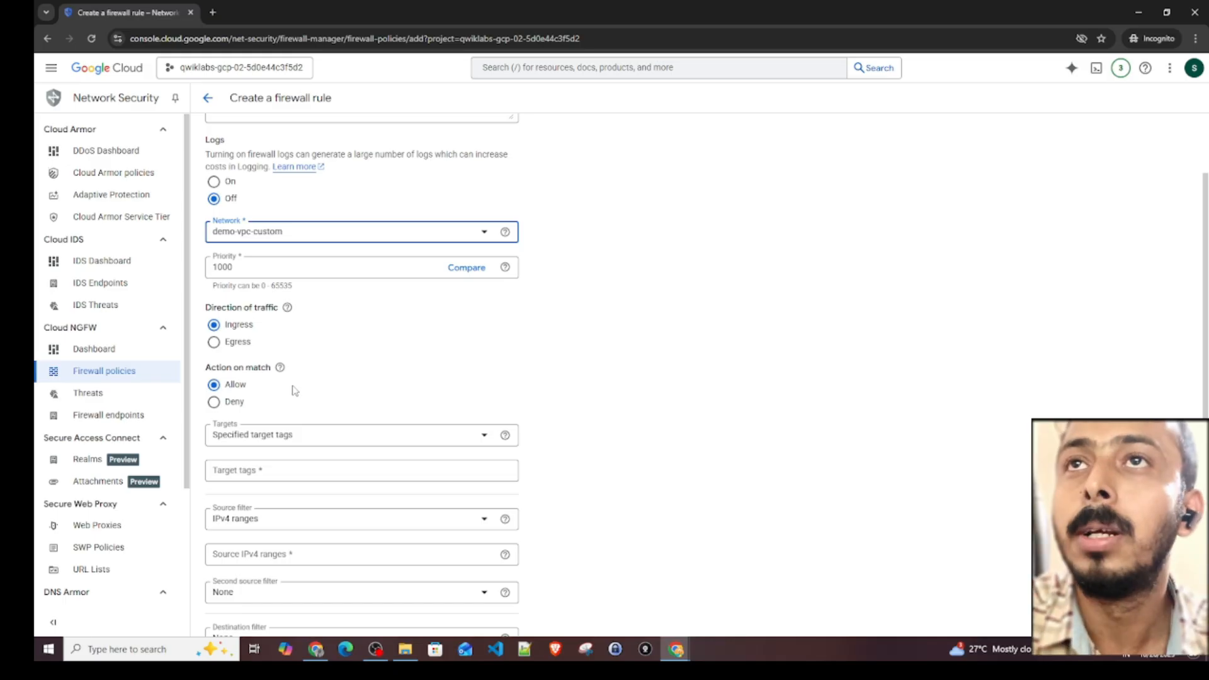
scroll(277, 392, "down", 1)
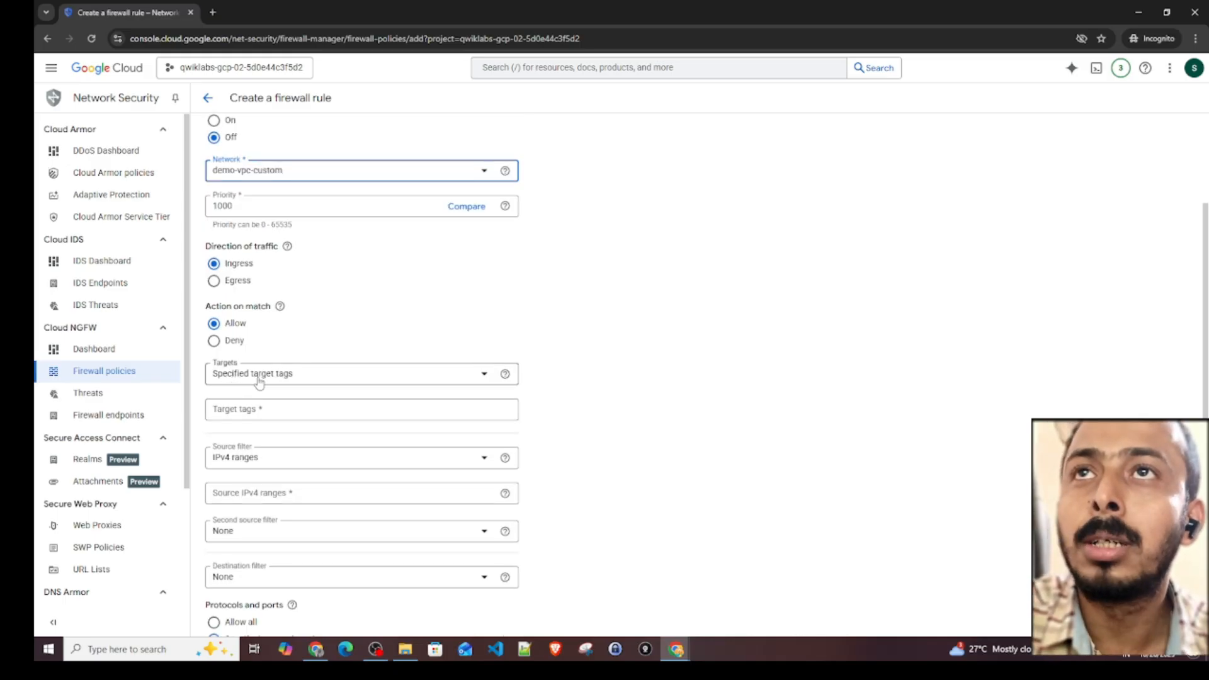
left_click(275, 376)
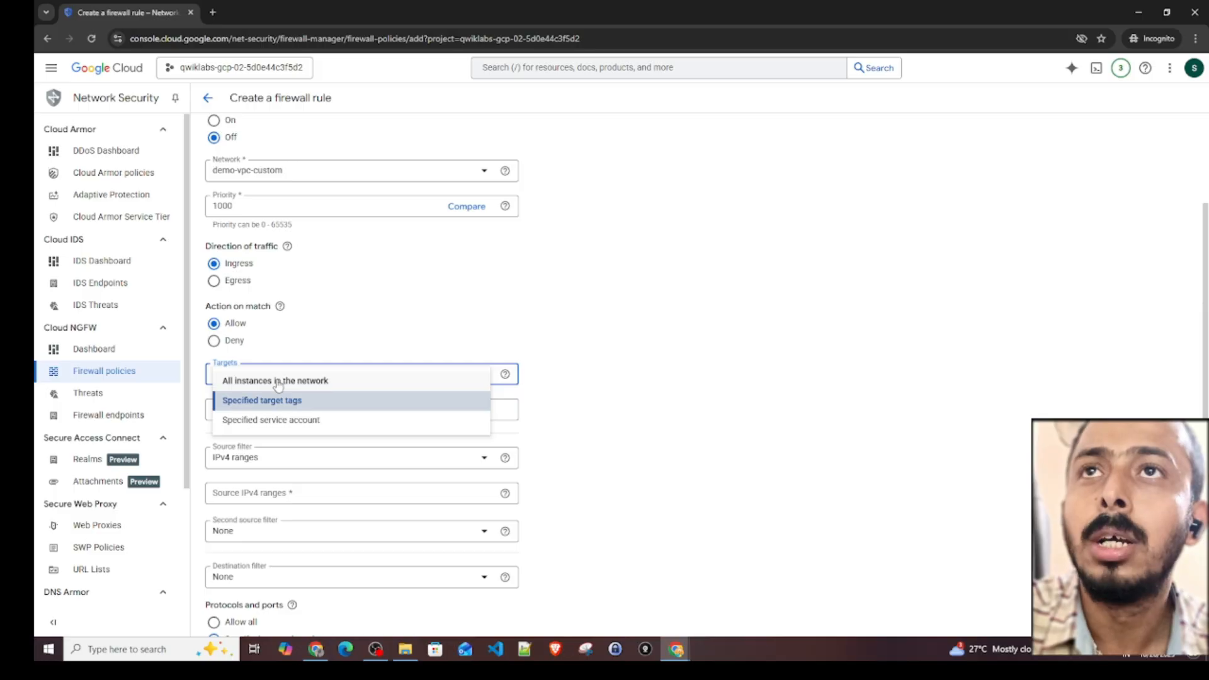
left_click(279, 381)
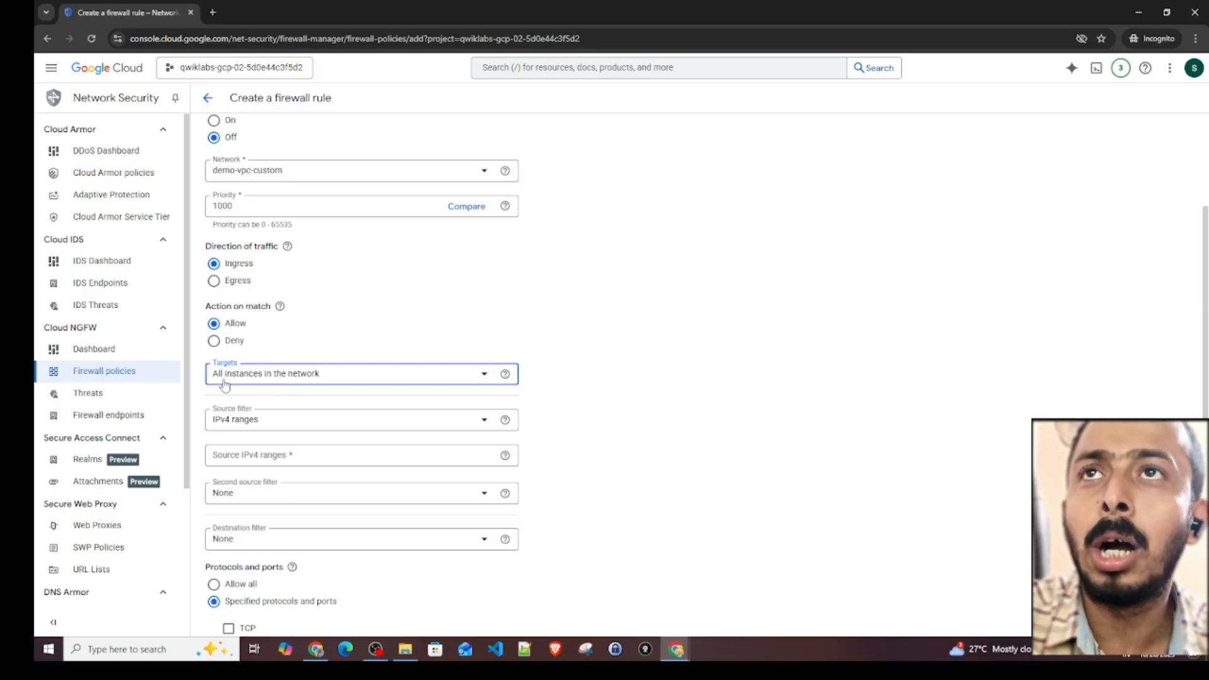
scroll(343, 344, "down", 2)
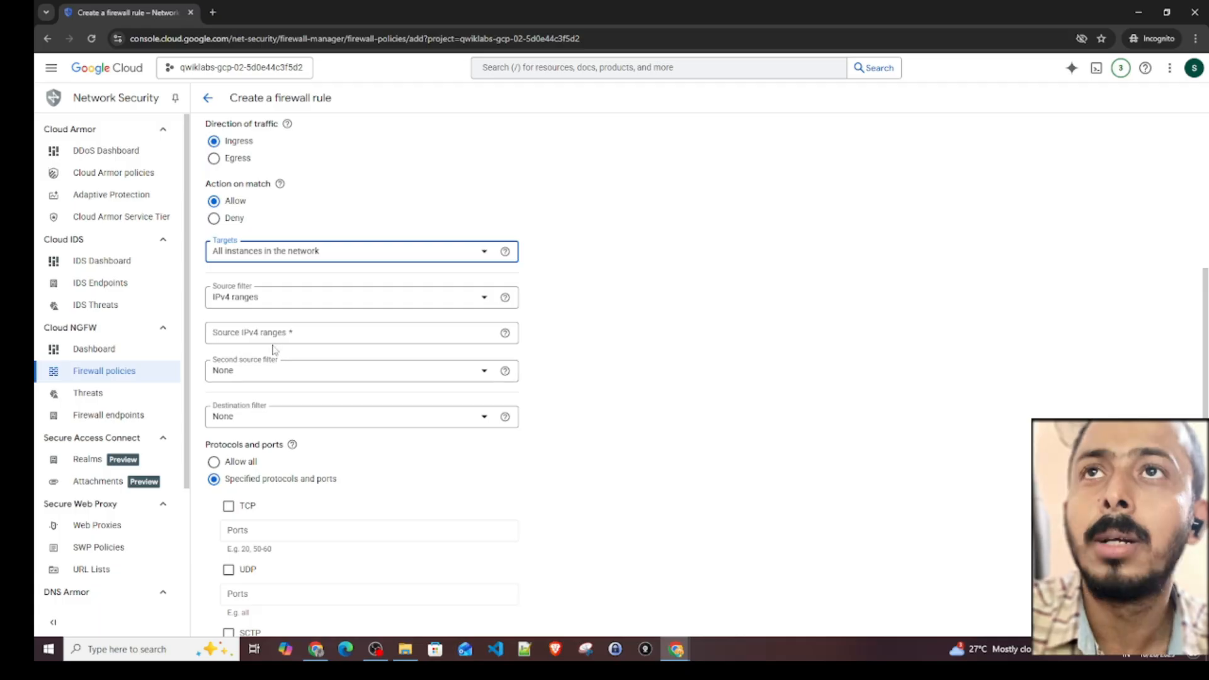
left_click(261, 337)
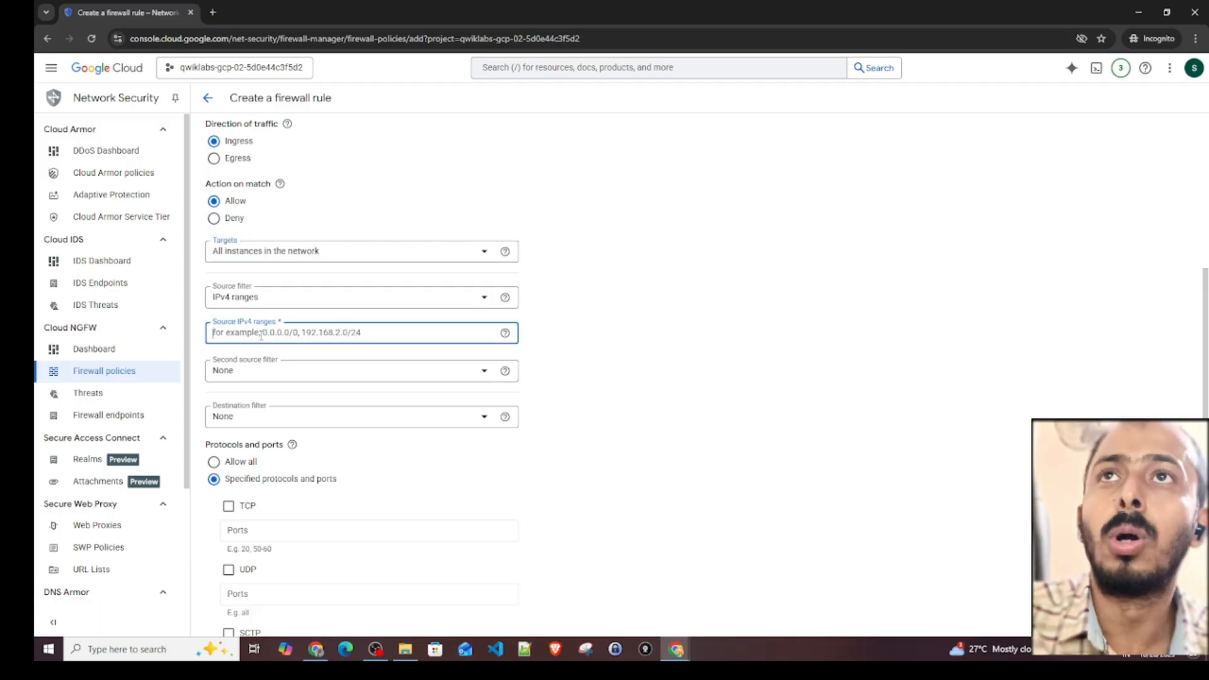
type("0.0.0.")
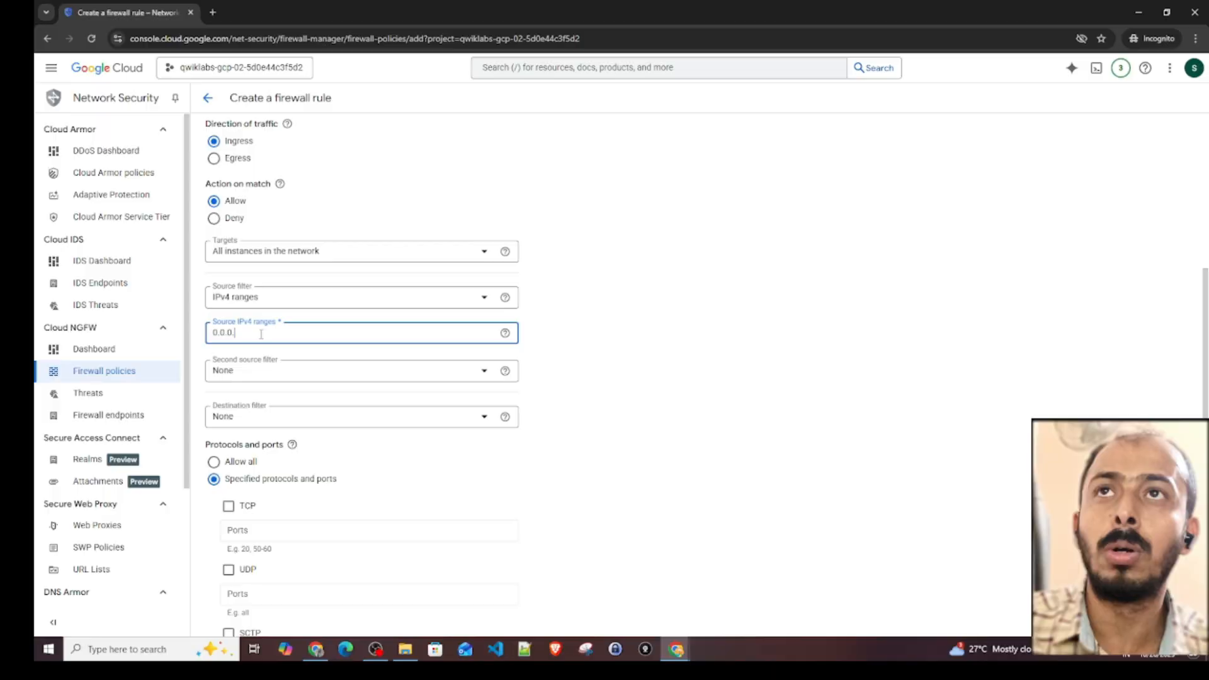
type("0/")
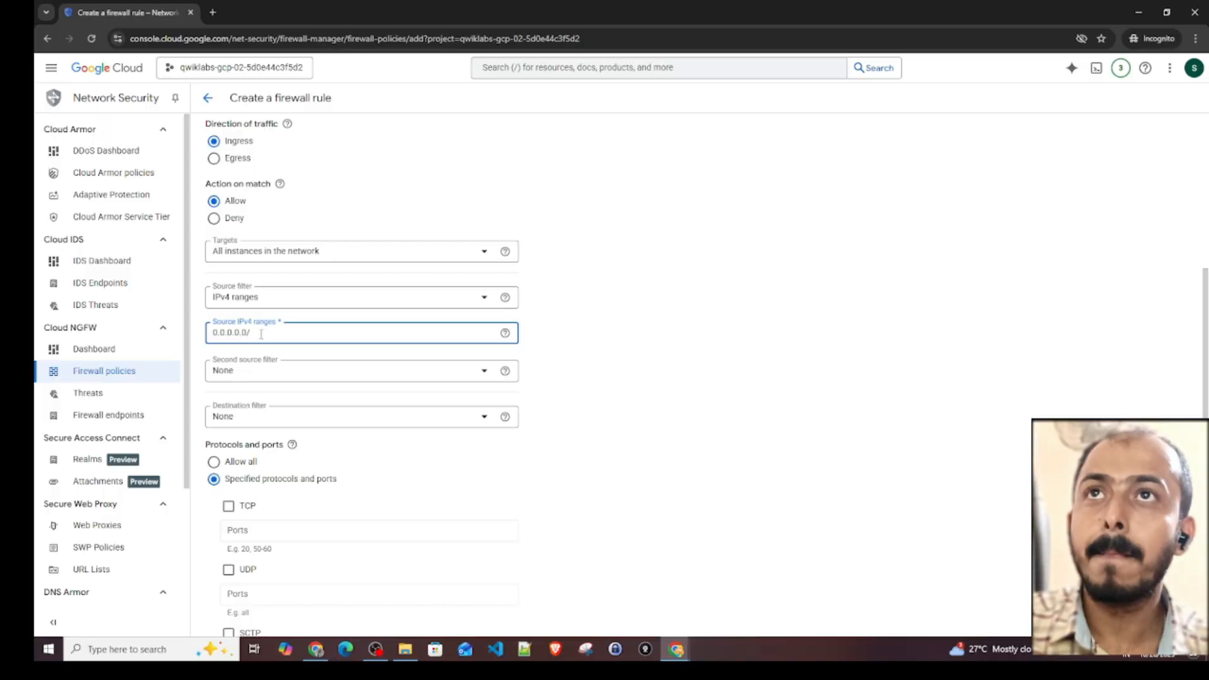
type("0")
key("Return")
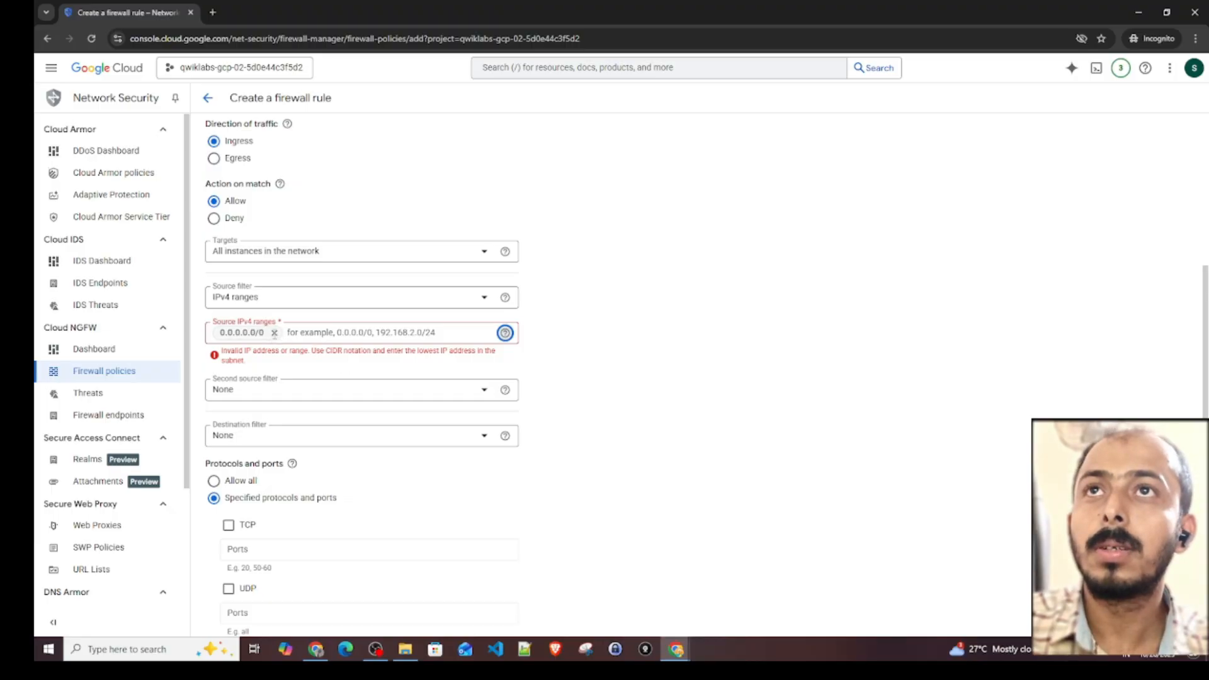
left_click(273, 333)
- Set the firewall rule's source IPv4 range to 0.0.0.0/0
type("0.0.0.0")
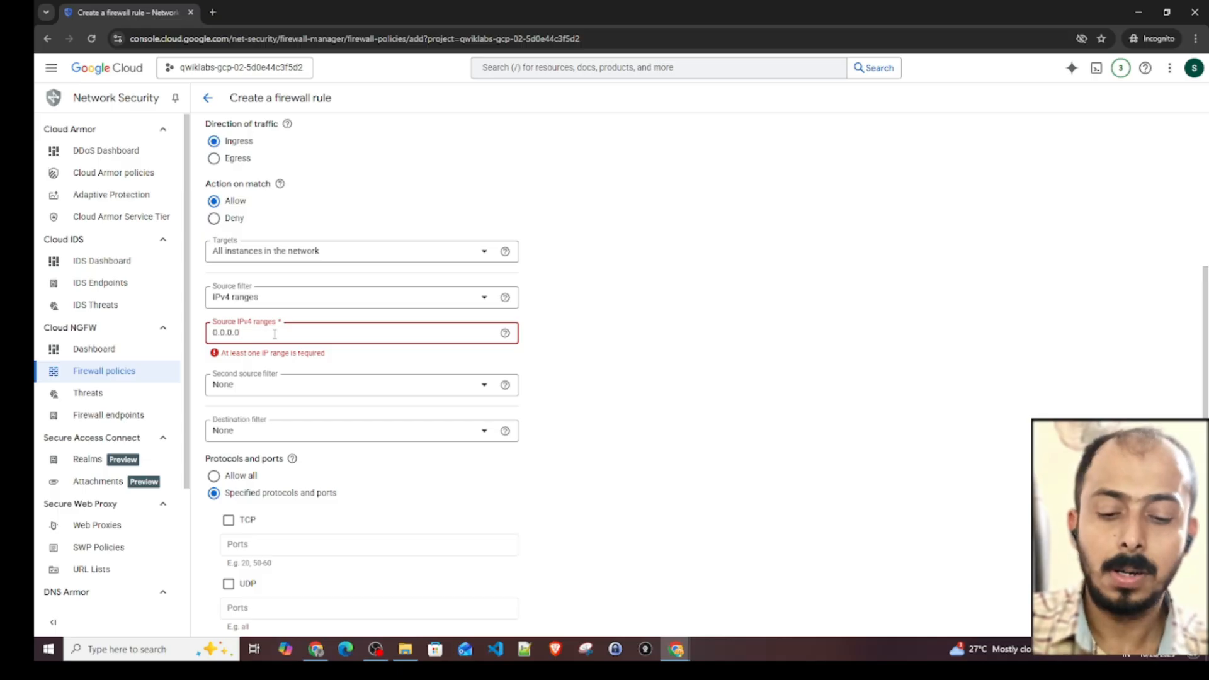
type("/0")
key("Return")
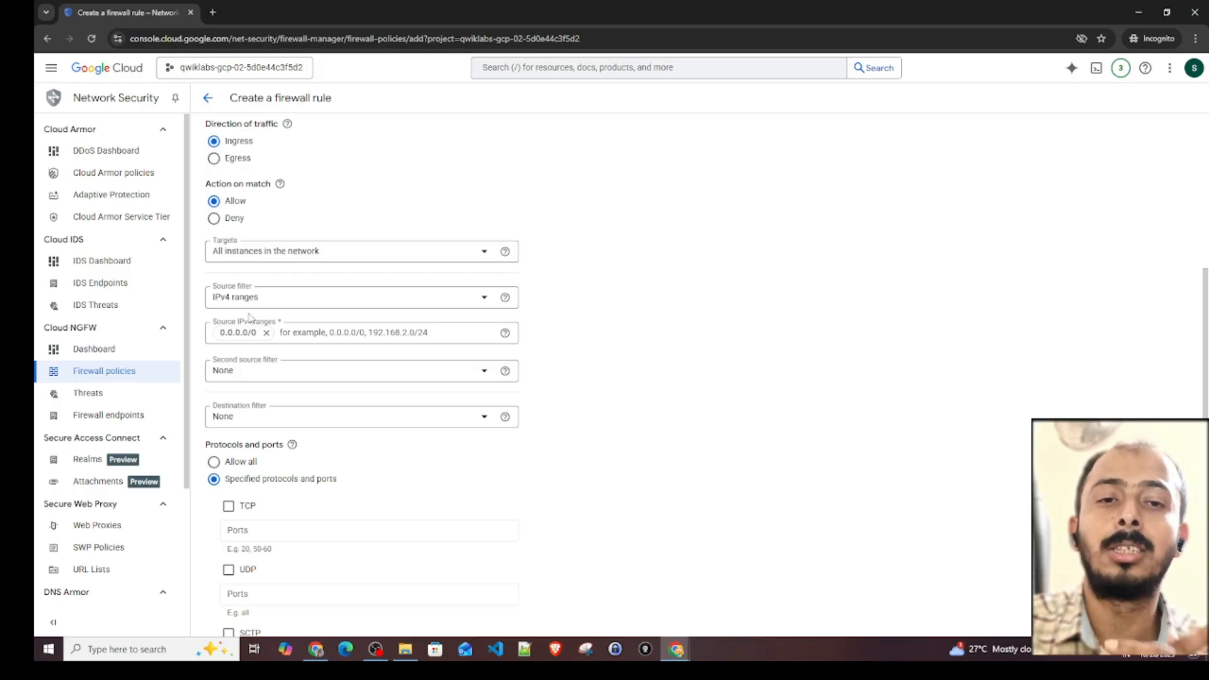
- Allow all protocols and ports for the ingress rule and create it
scroll(297, 380, "down", 2)
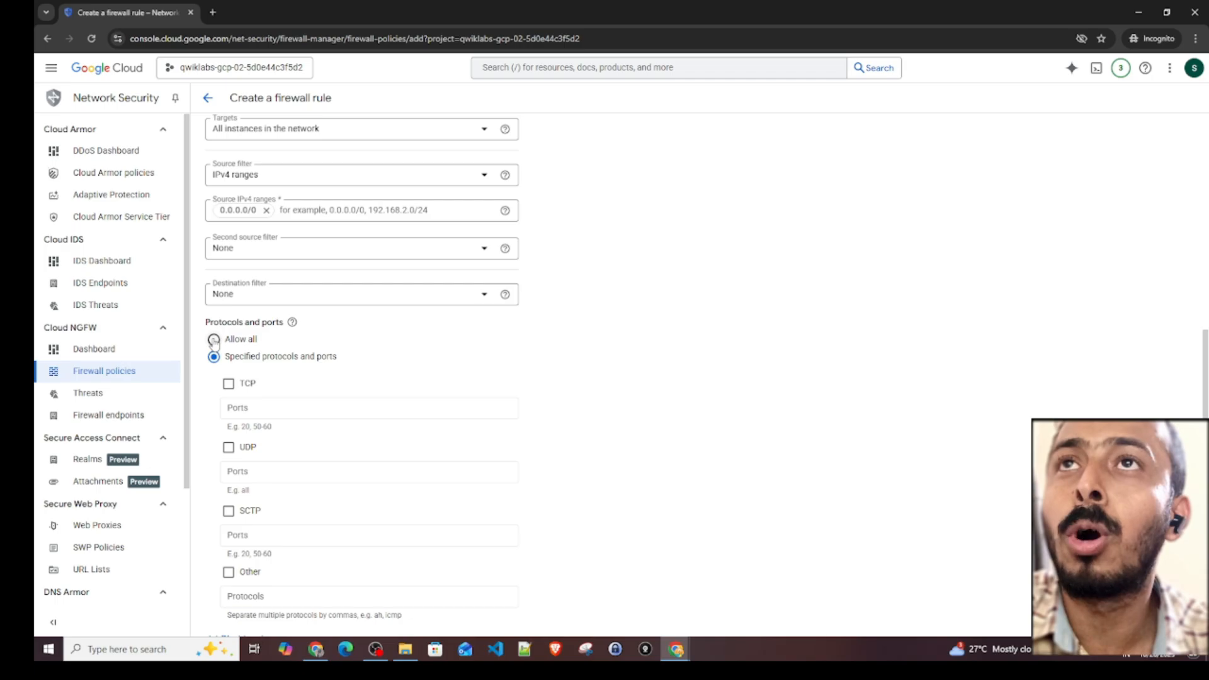
left_click(214, 341)
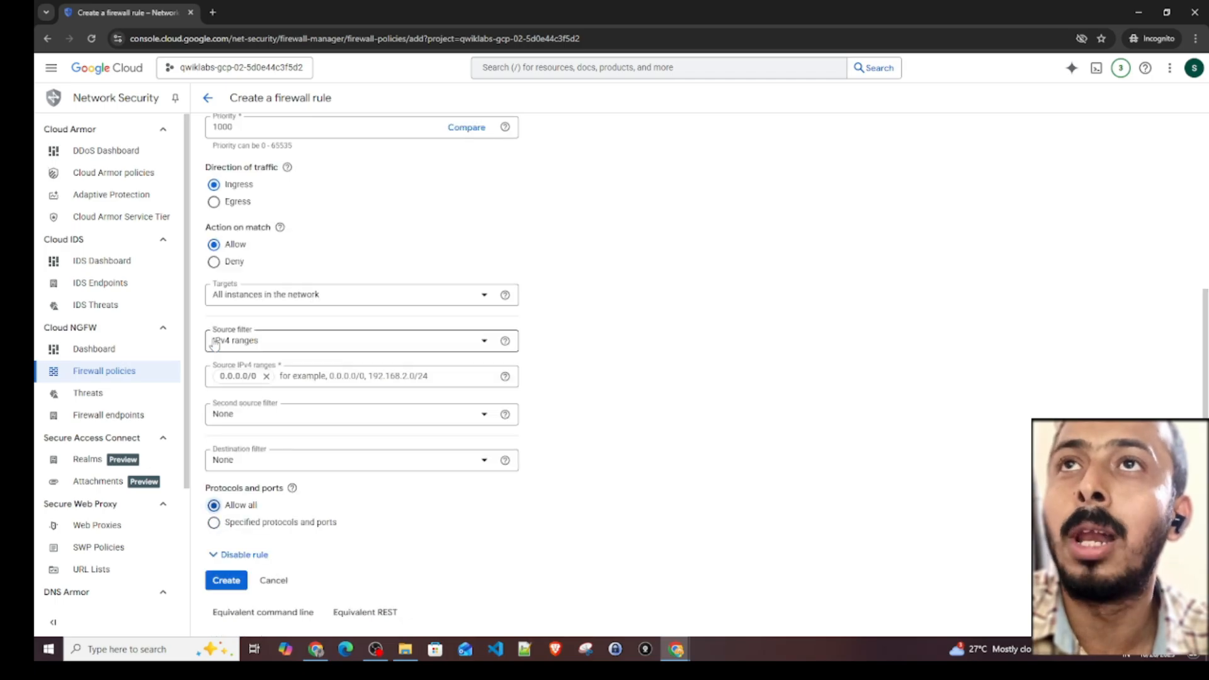
left_click(226, 582)
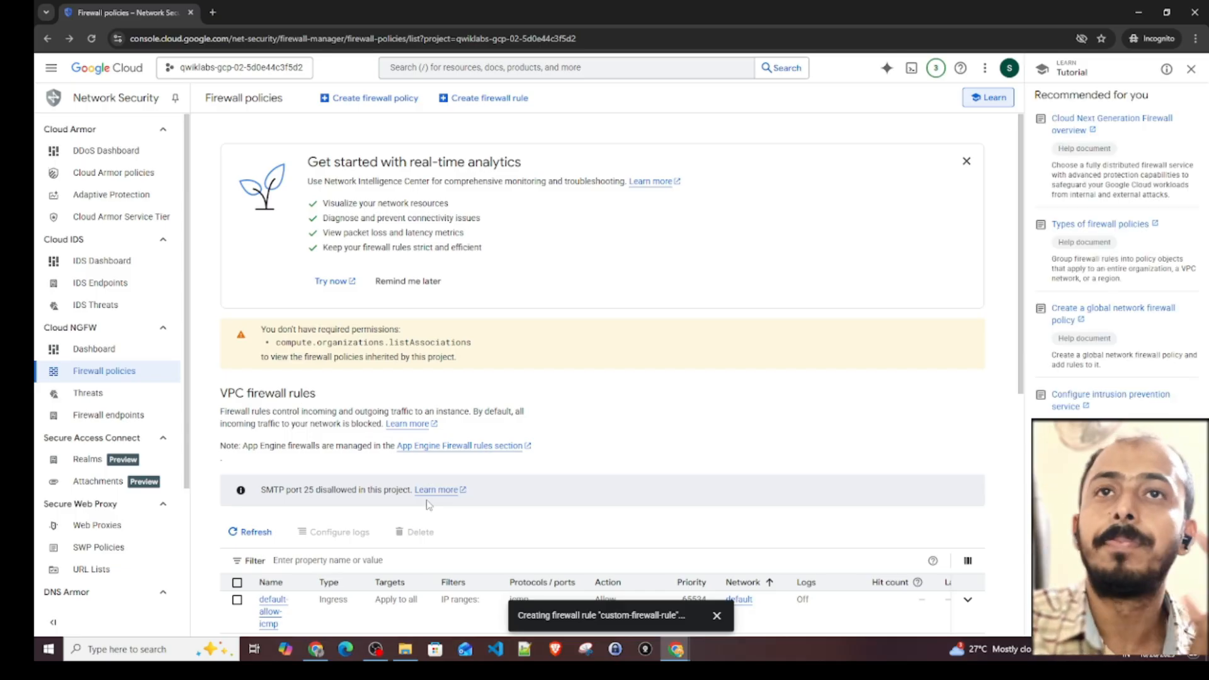
- Find custom-firewall-rule in the VPC firewall rules list and open its details
scroll(415, 494, "down", 3)
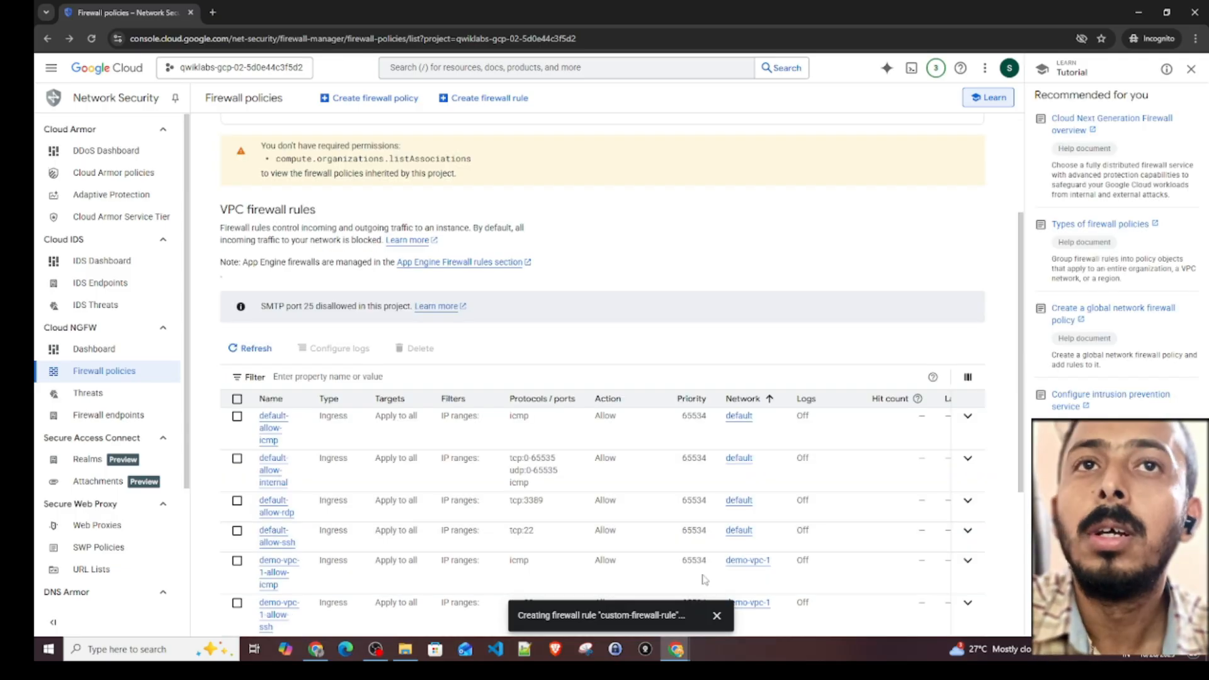
scroll(308, 511, "down", 3)
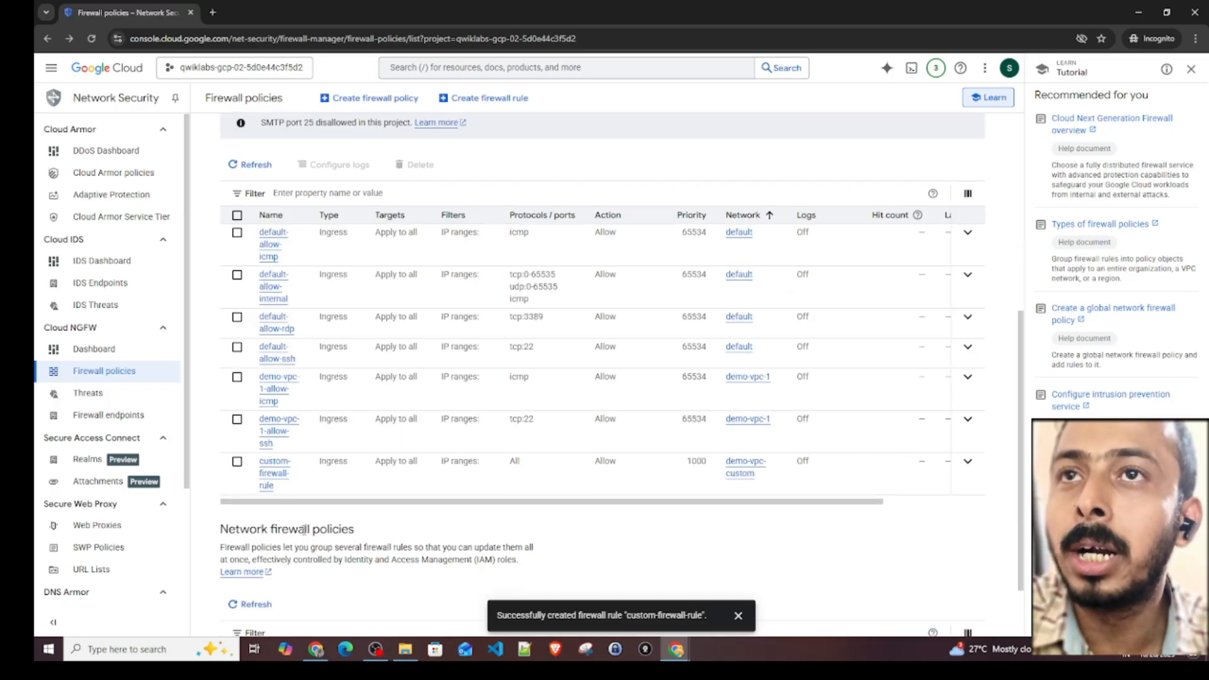
left_click(274, 479)
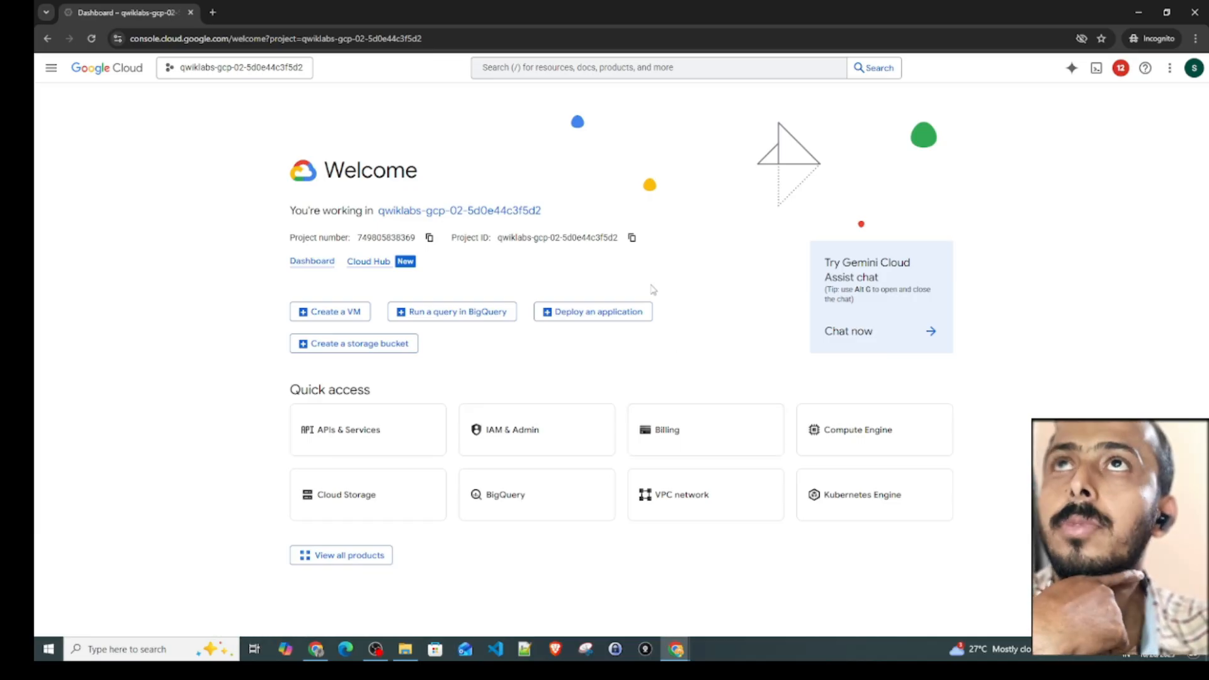
- Open the Compute Engine VM instances list to view the custom-vpc-vm and default-vpc machines
left_click(51, 68)
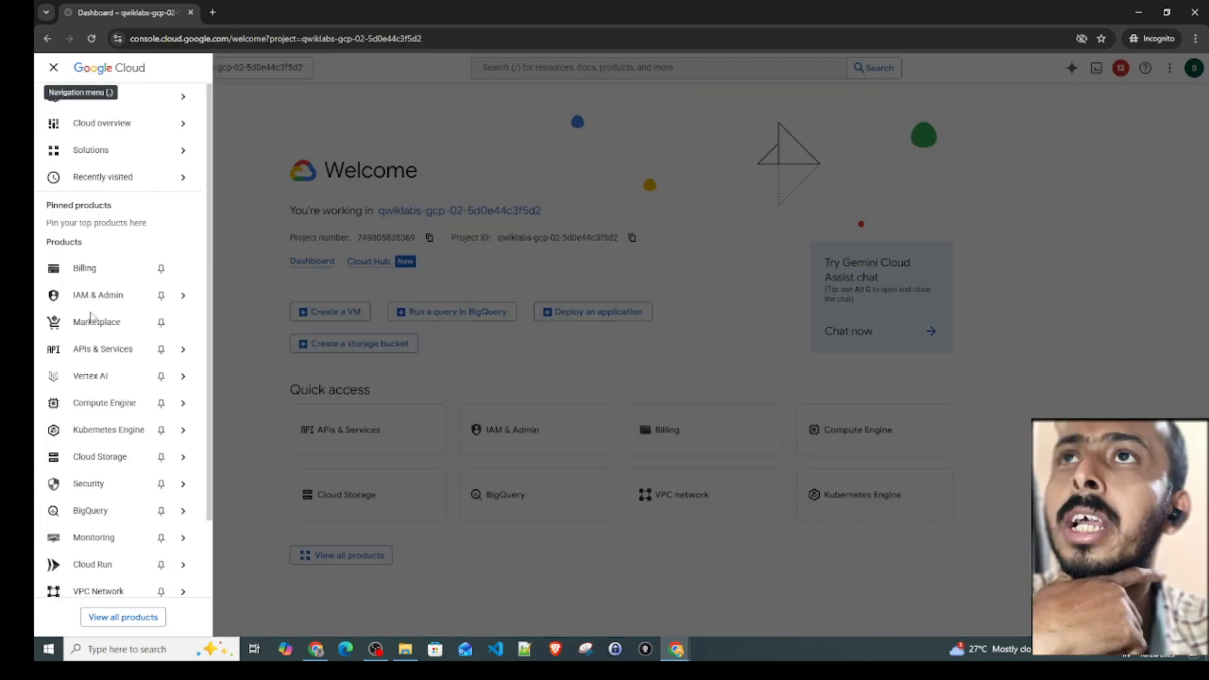
mouse_move(113, 405)
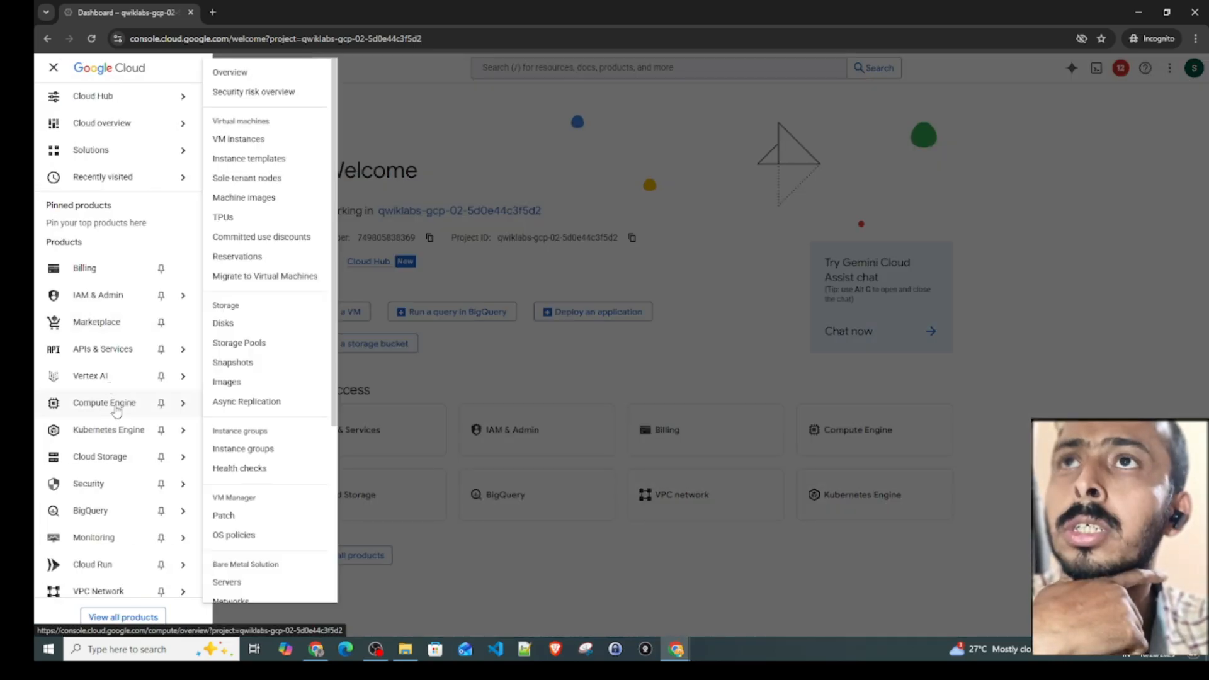
left_click(239, 139)
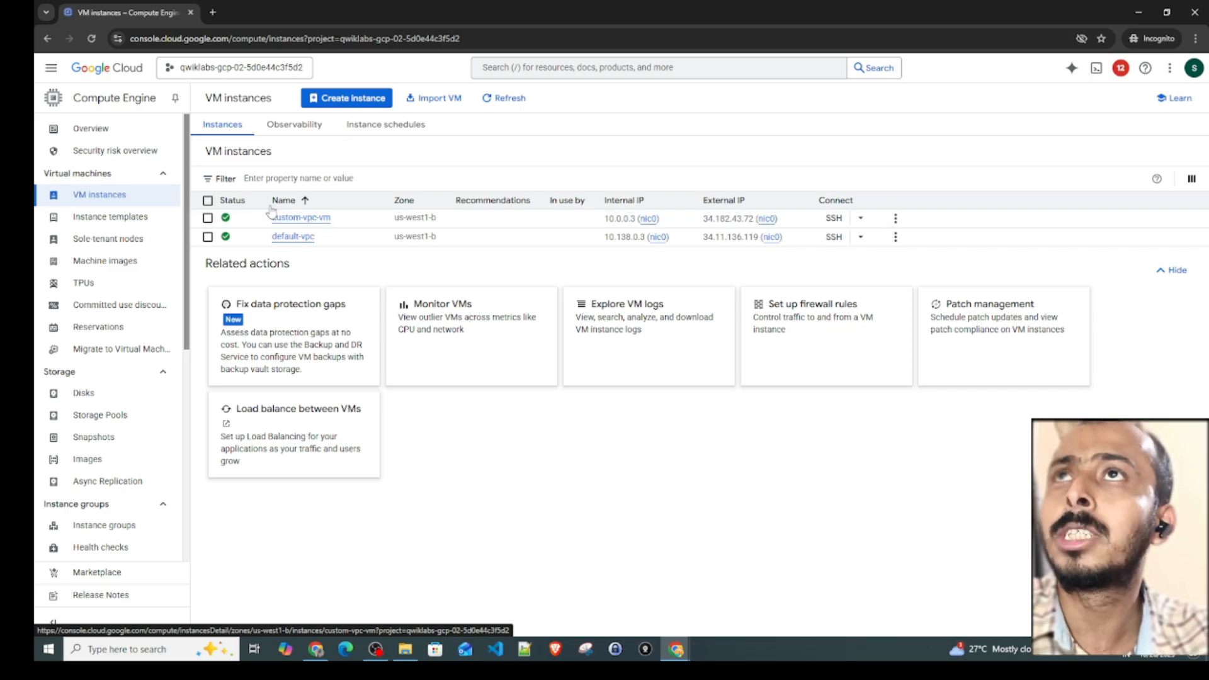
- Open the firewalls of the demo-vpc-custom network and expand its vpc-firewall-rules group
left_click(51, 68)
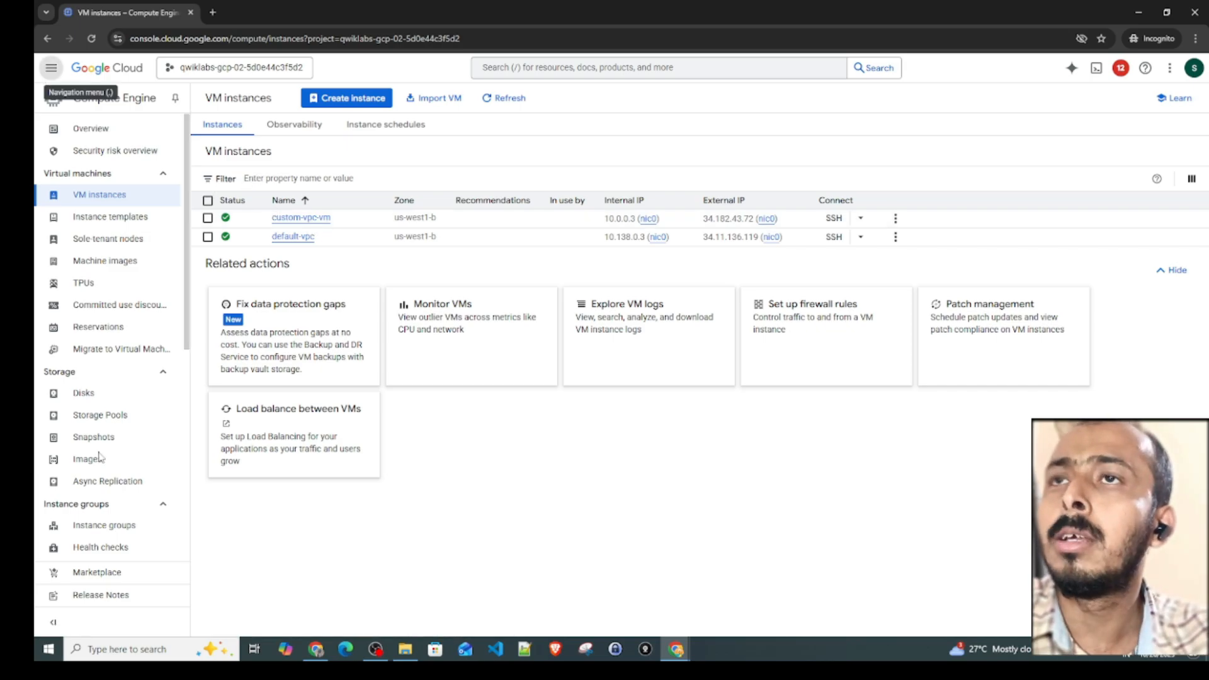
scroll(129, 503, "down", 2)
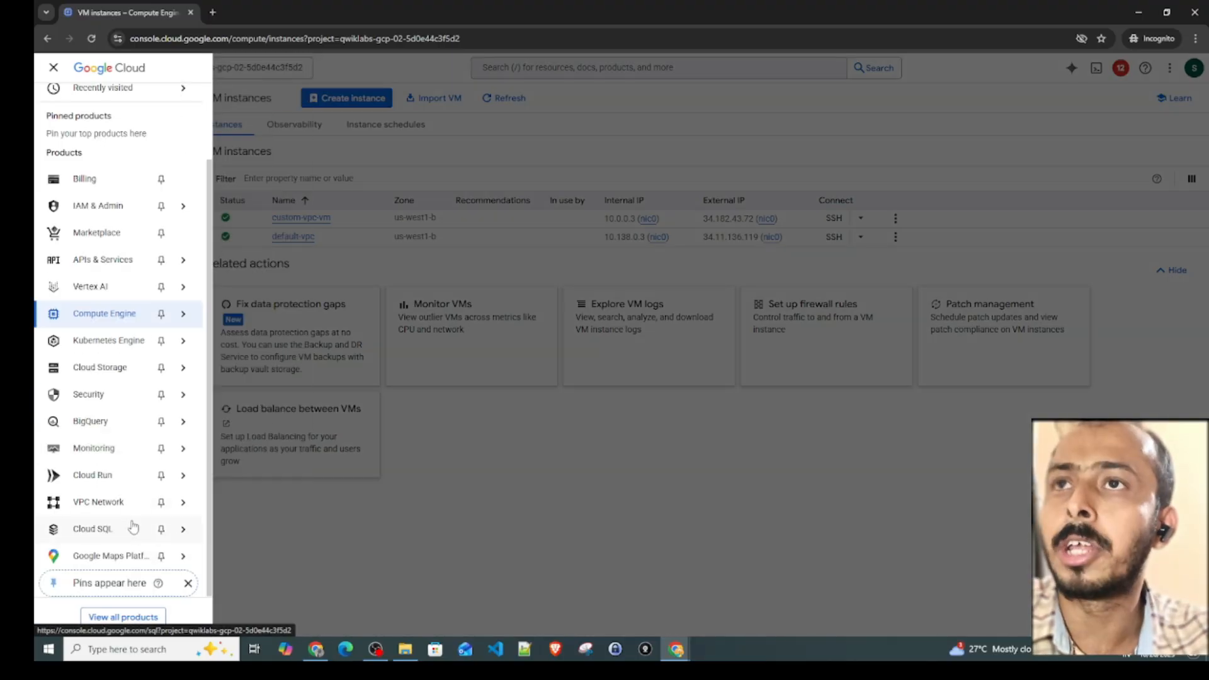
mouse_move(126, 491)
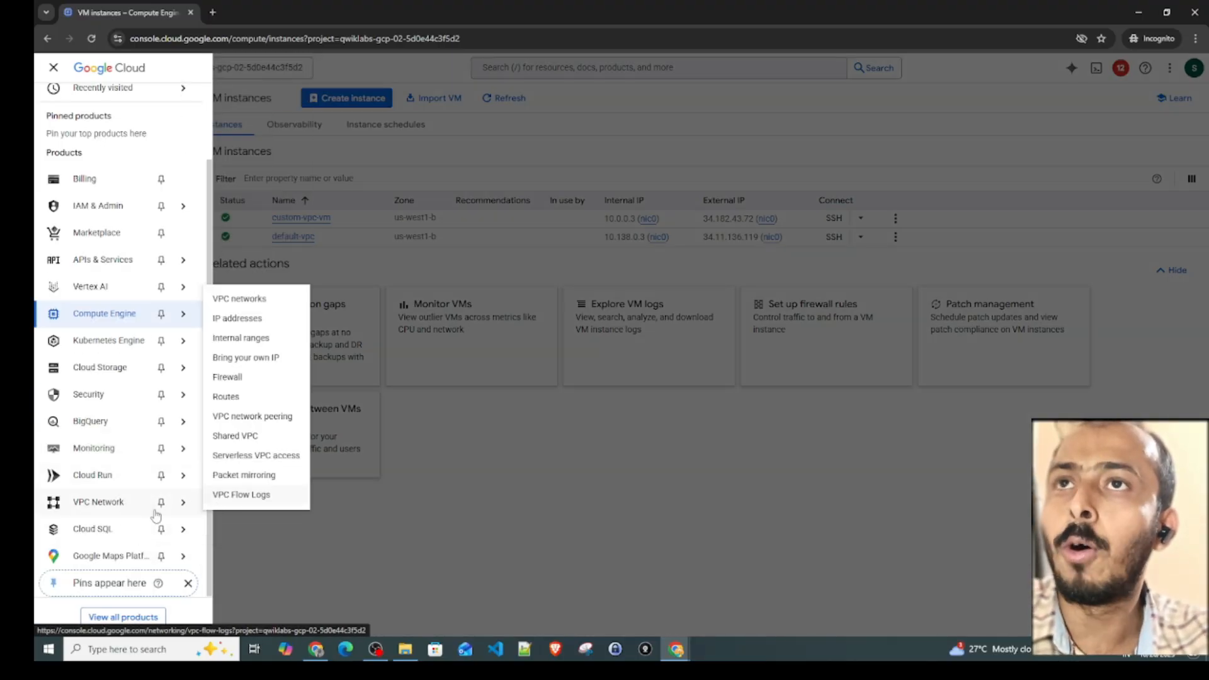
left_click(238, 299)
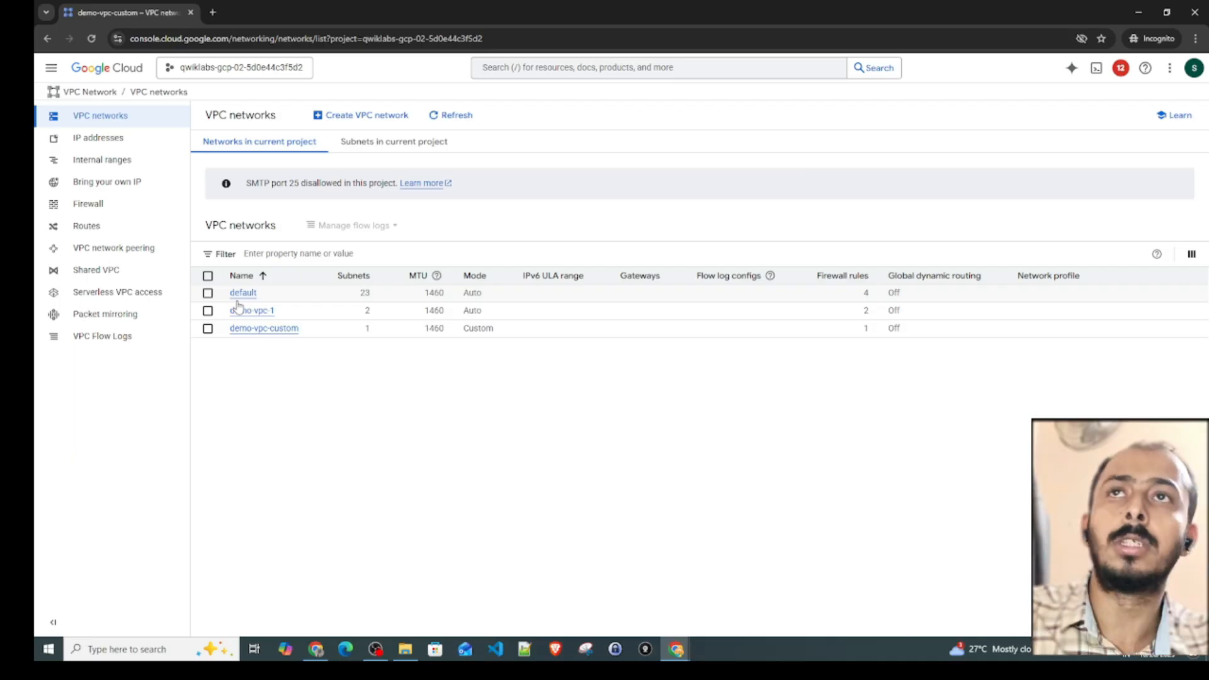
left_click(261, 330)
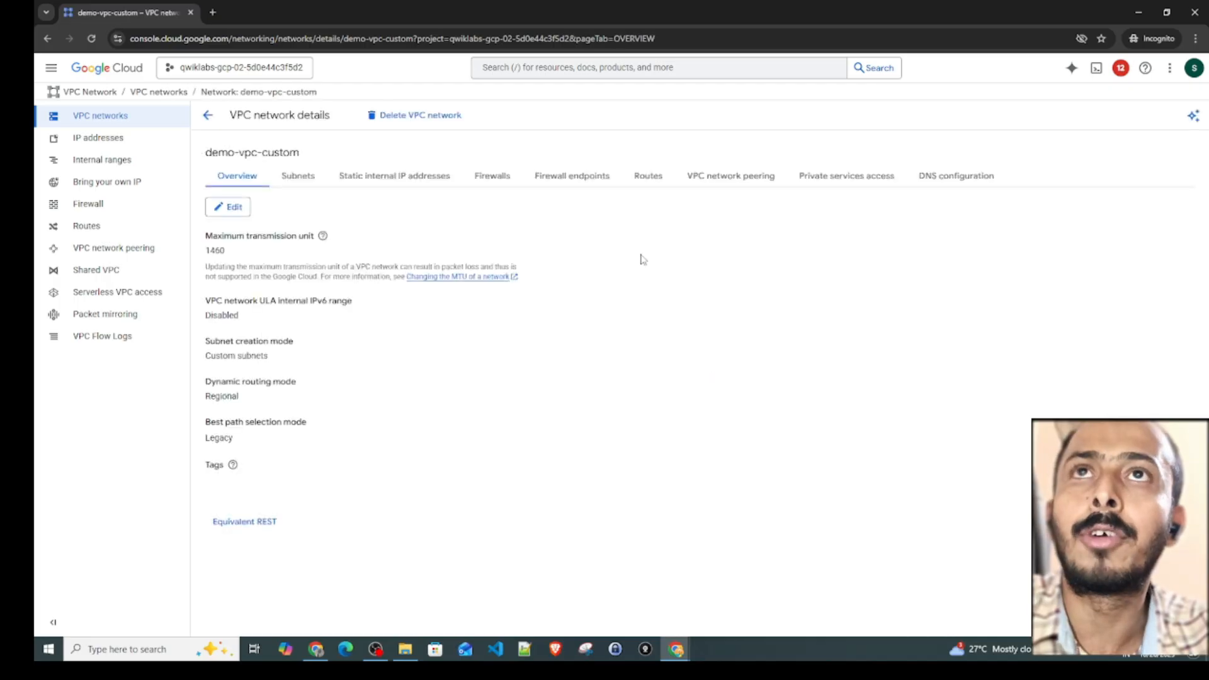
left_click(499, 178)
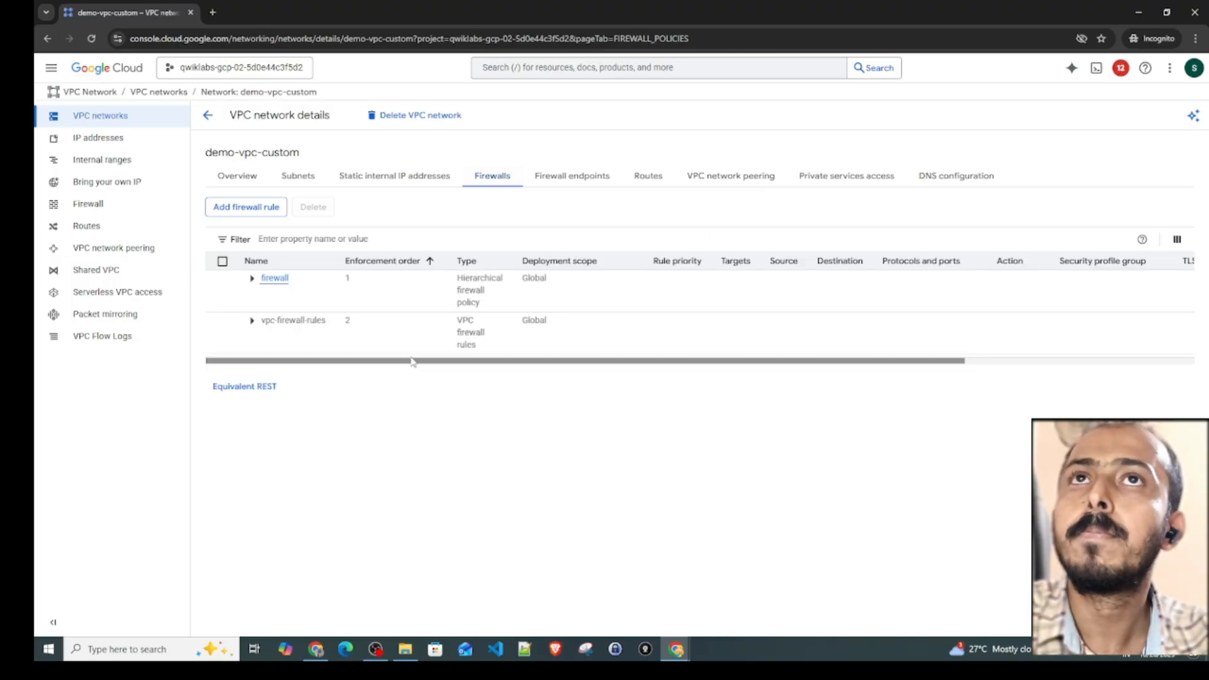
left_click(252, 321)
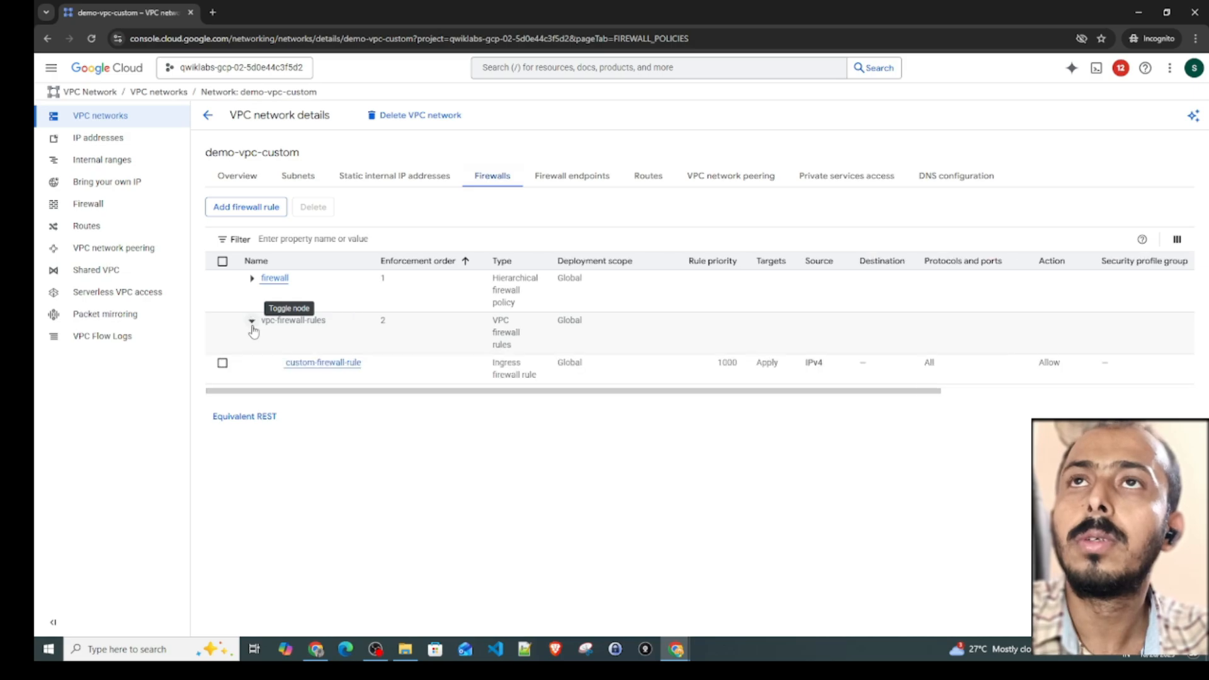
- Open custom-firewall-rule from the network's firewall list and delete it
left_click(222, 363)
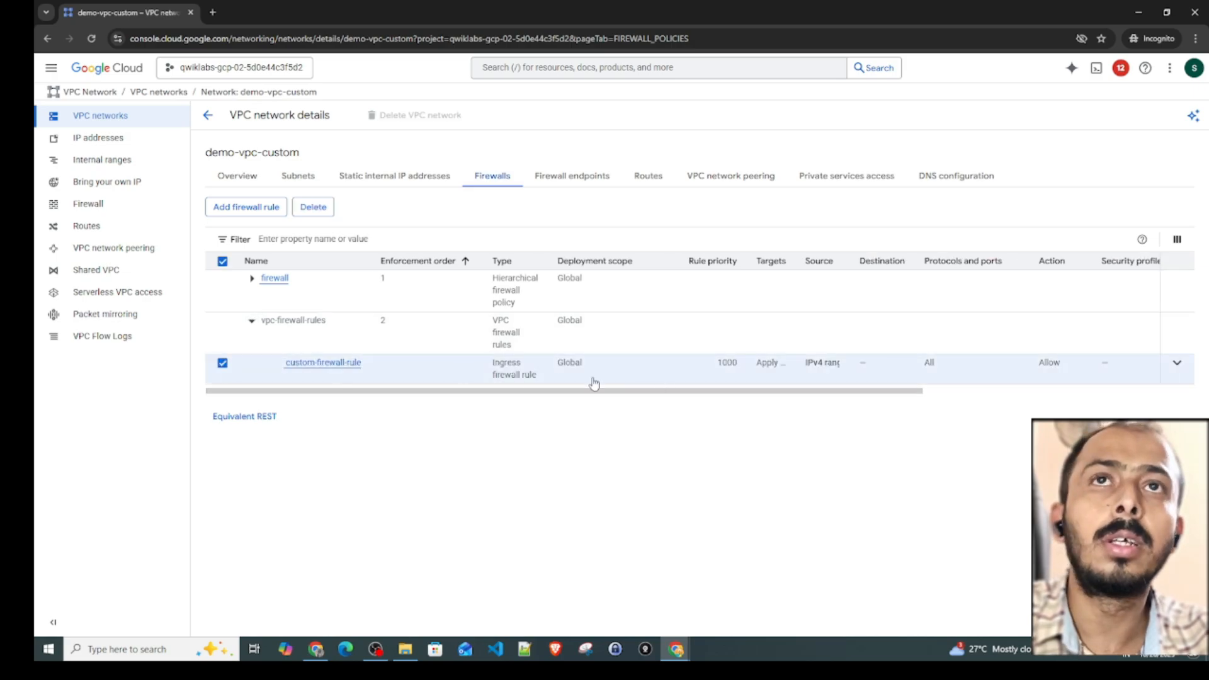
left_click_drag(918, 391, 459, 378)
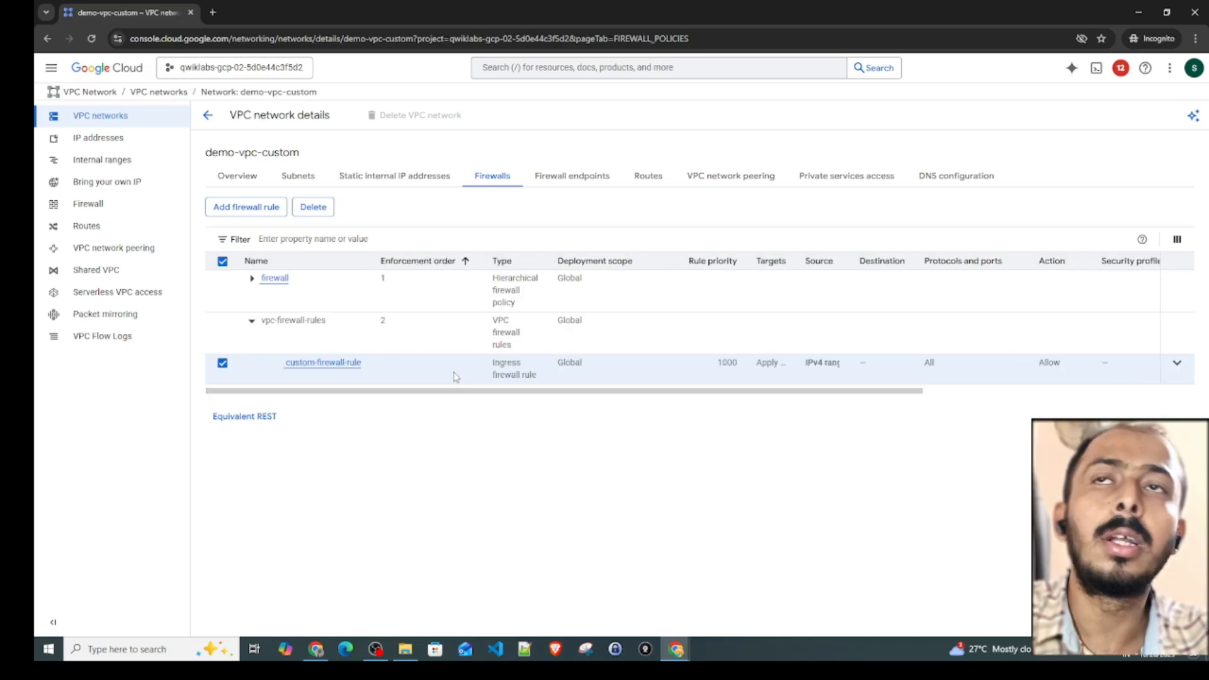
left_click(534, 367)
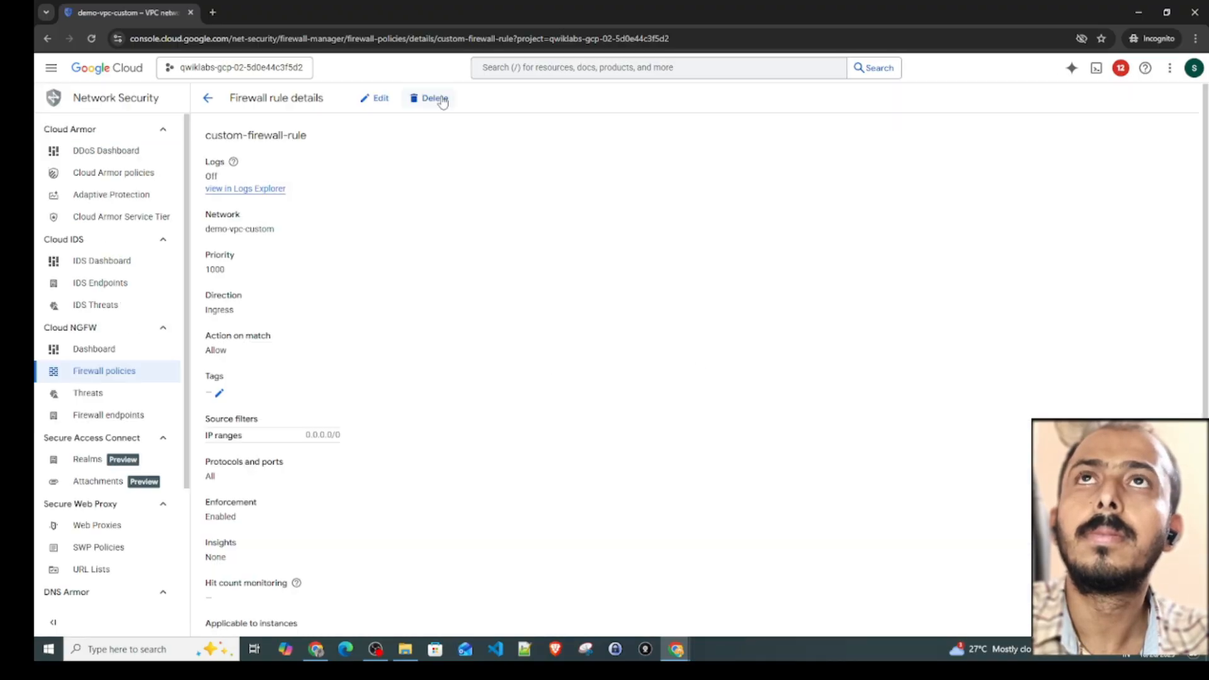
left_click(441, 99)
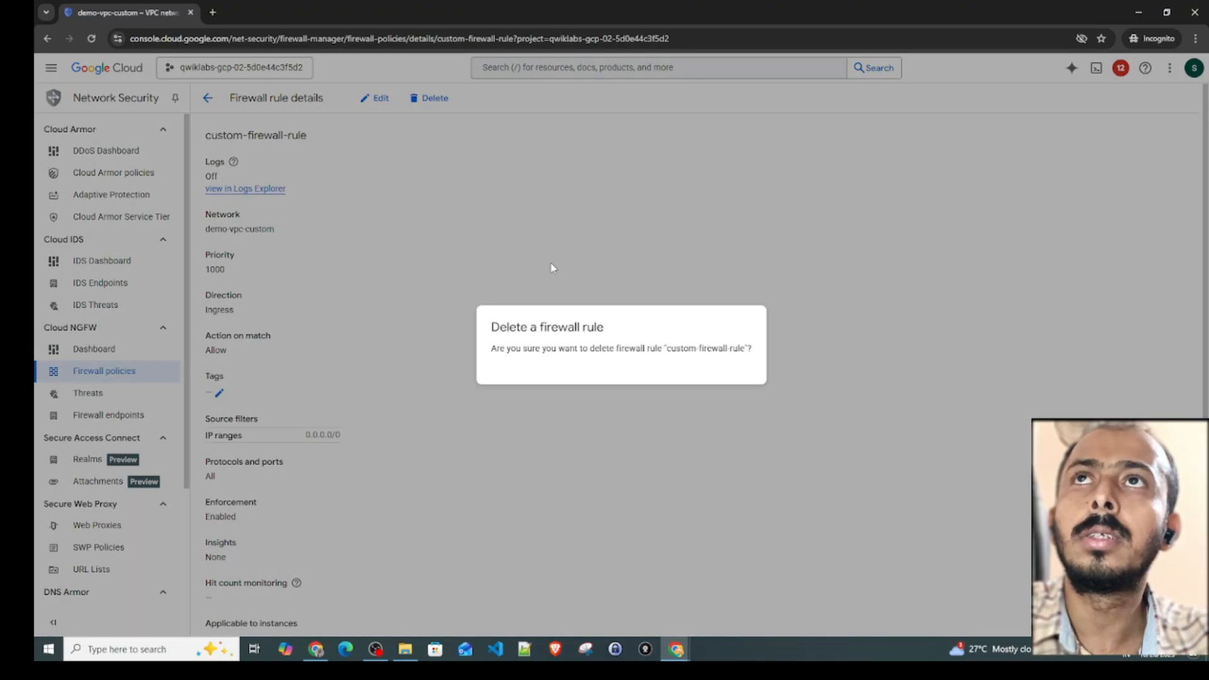
left_click(741, 379)
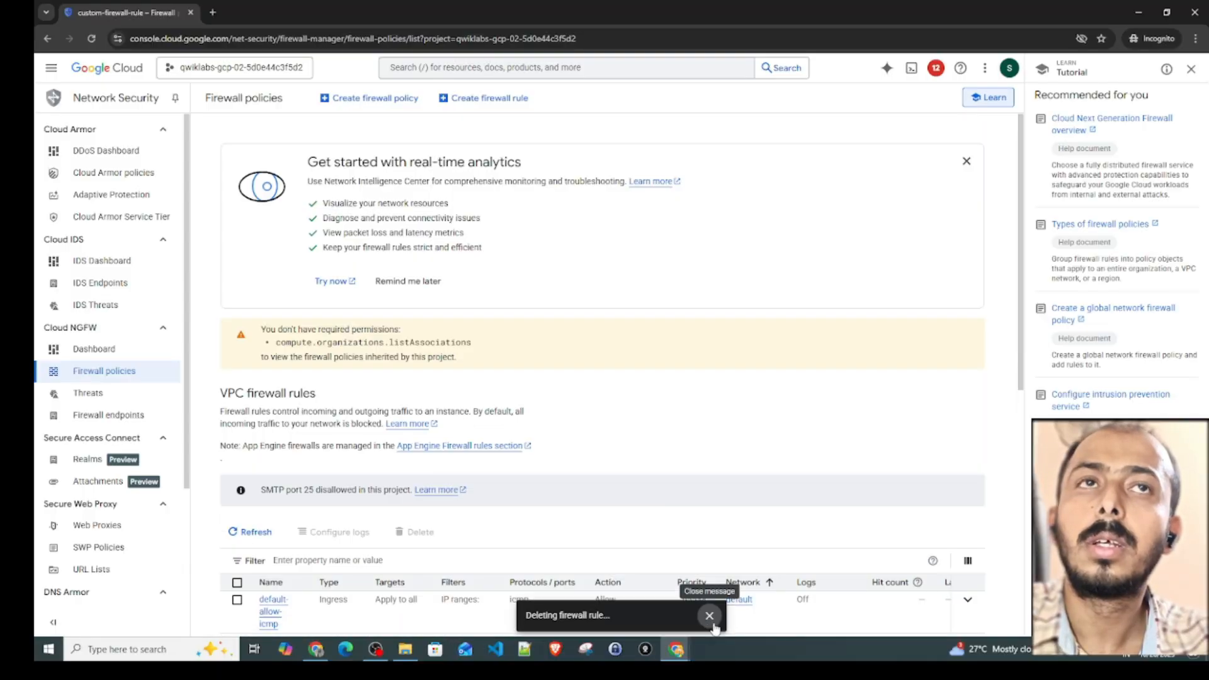
- Close the tutorial pane, check the remaining VPC firewall rules, and dismiss the deletion notification
left_click(1190, 69)
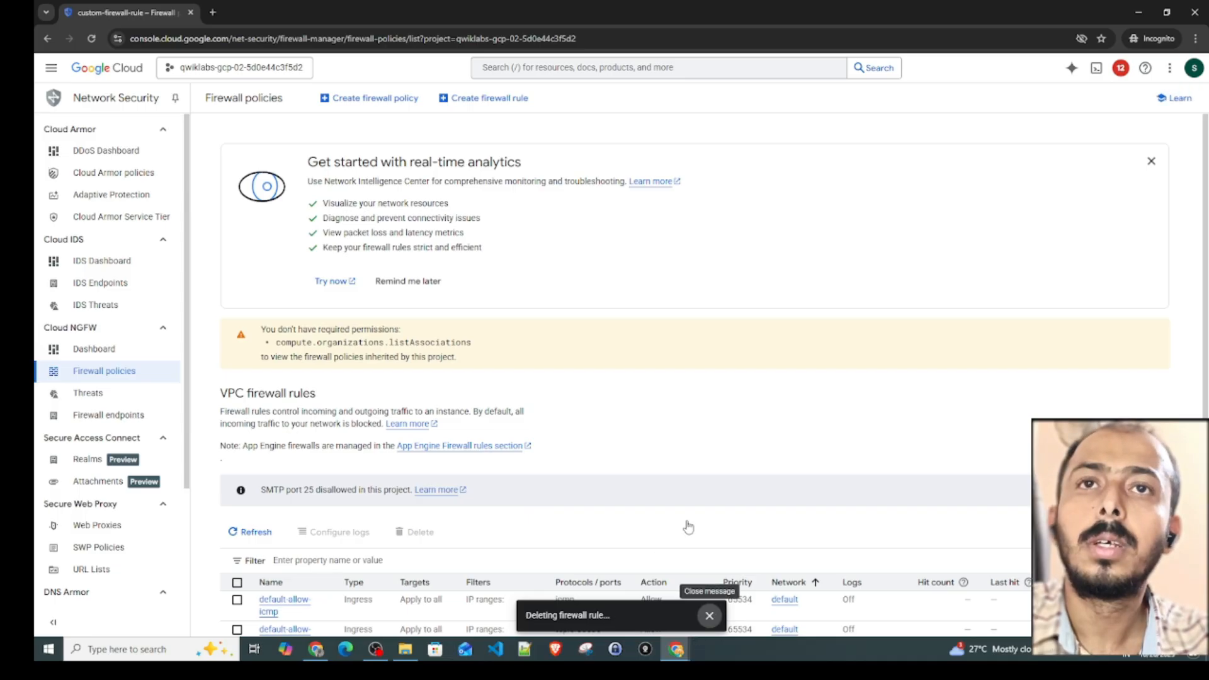
scroll(688, 526, "down", 5)
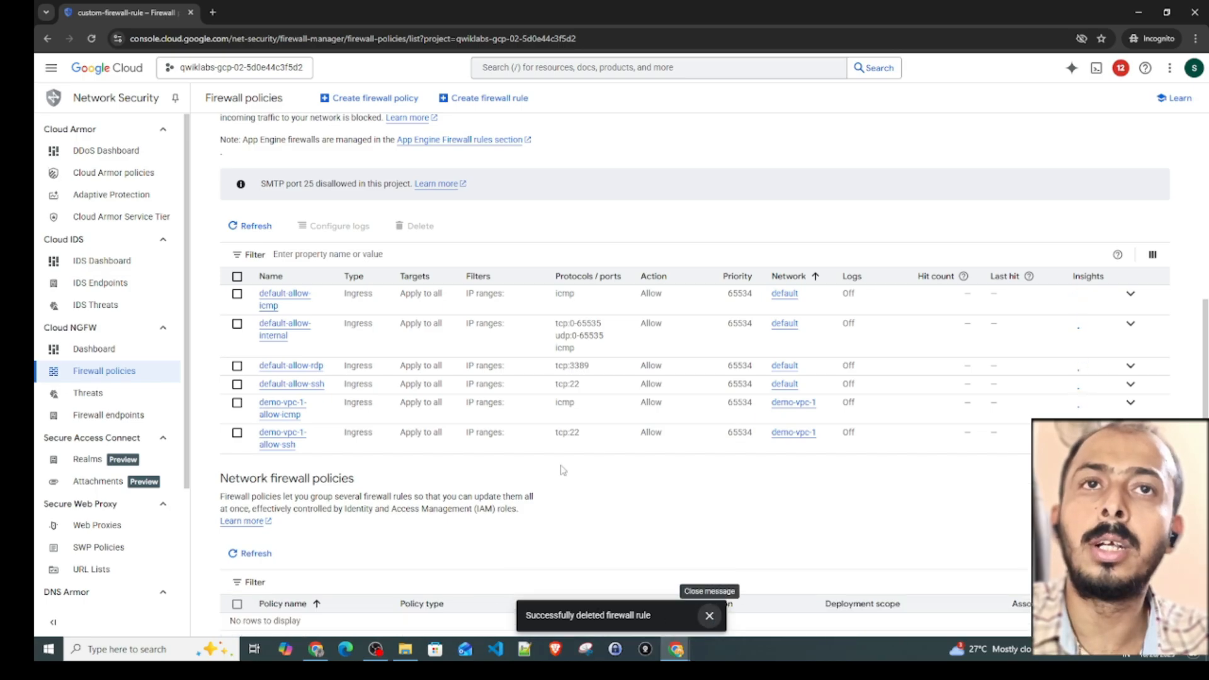
left_click(710, 615)
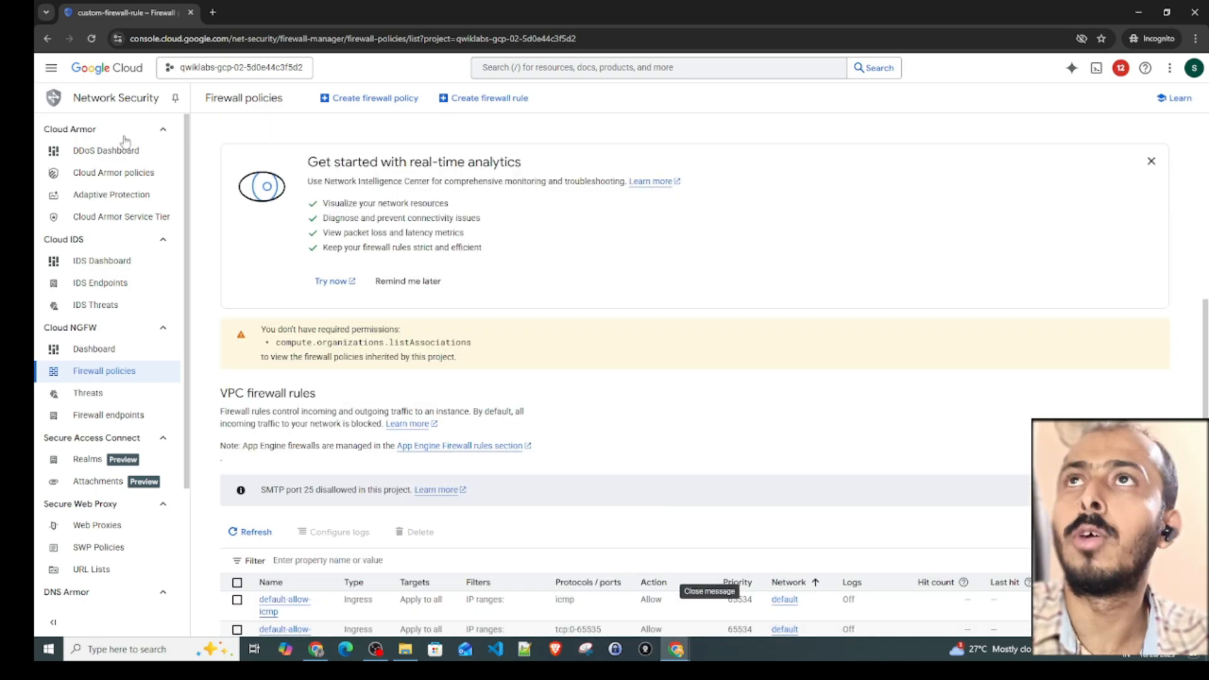
- Start an SSH-in-browser session to the default-vpc VM from the VM instances list, then minimize its window
left_click(51, 67)
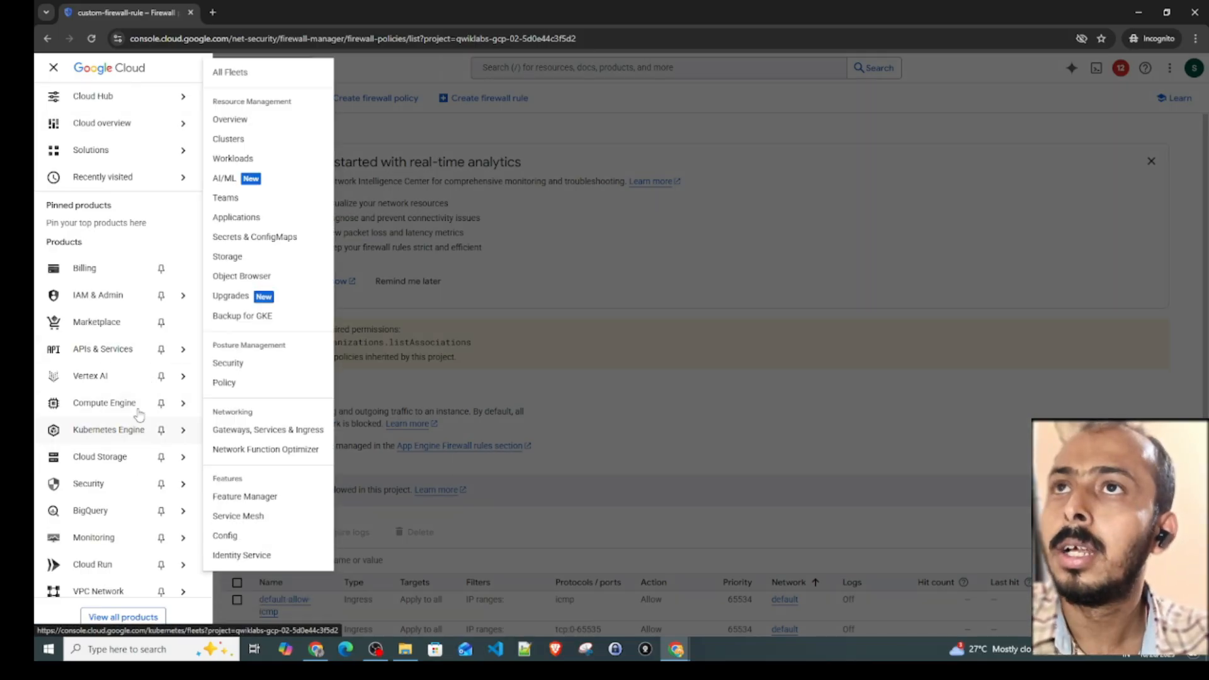
mouse_move(179, 411)
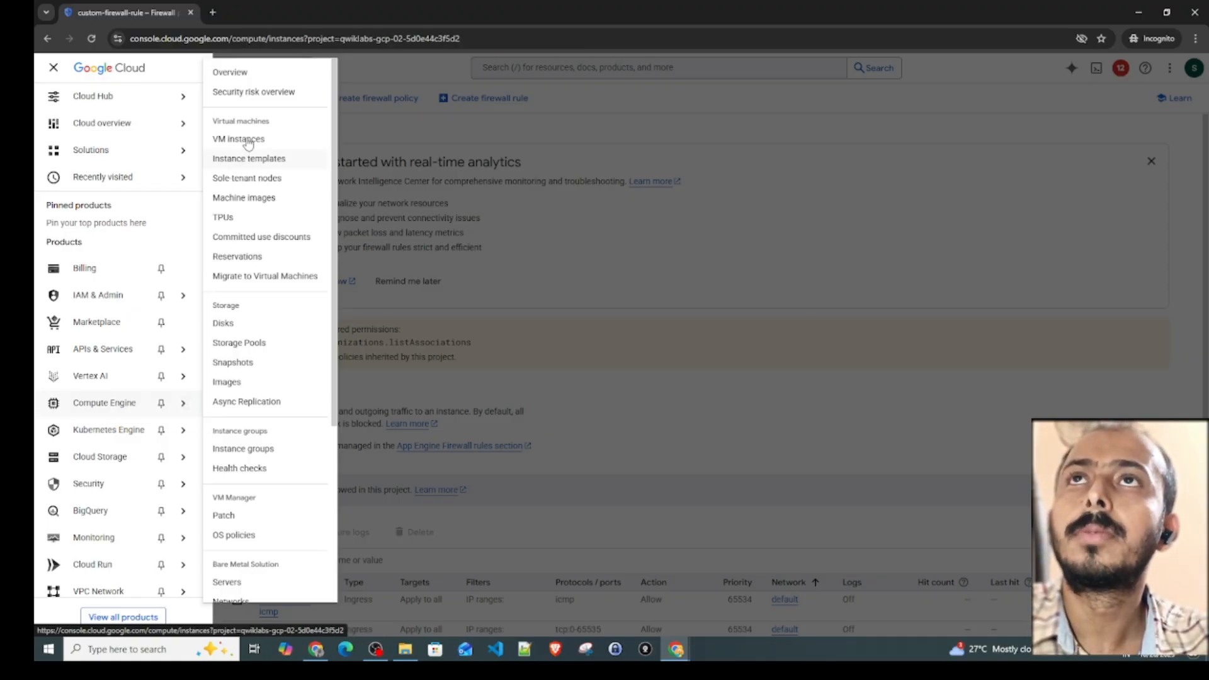
left_click(249, 139)
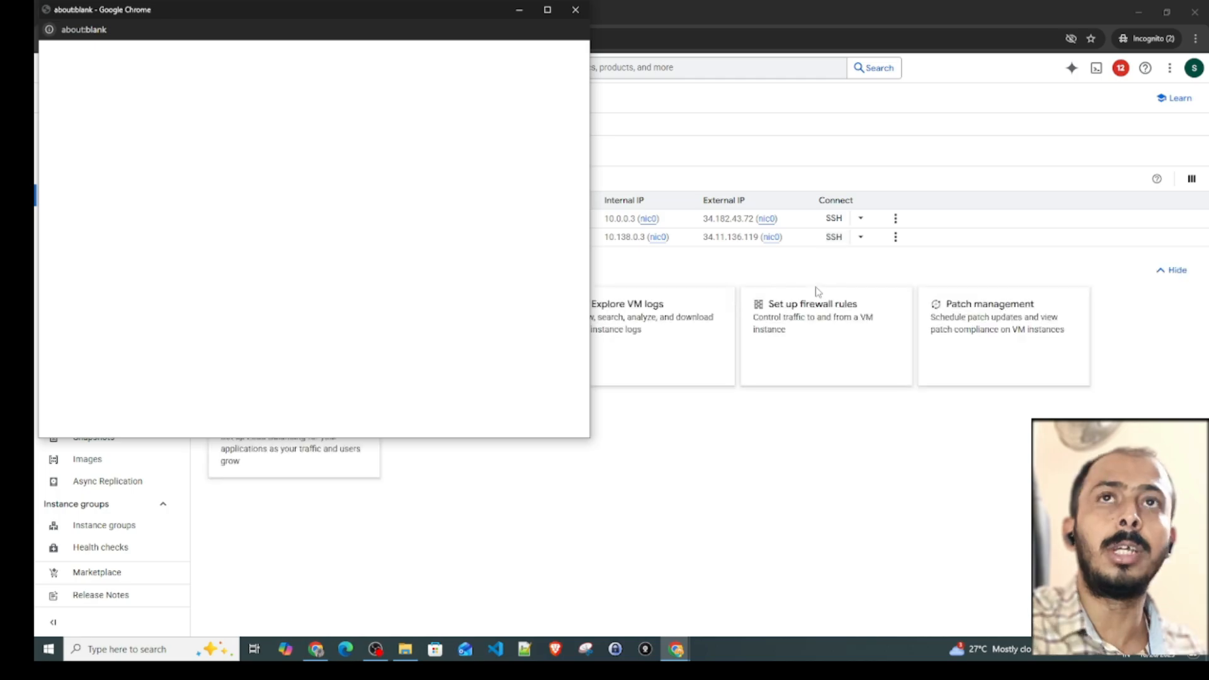
left_click_drag(448, 12, 489, 97)
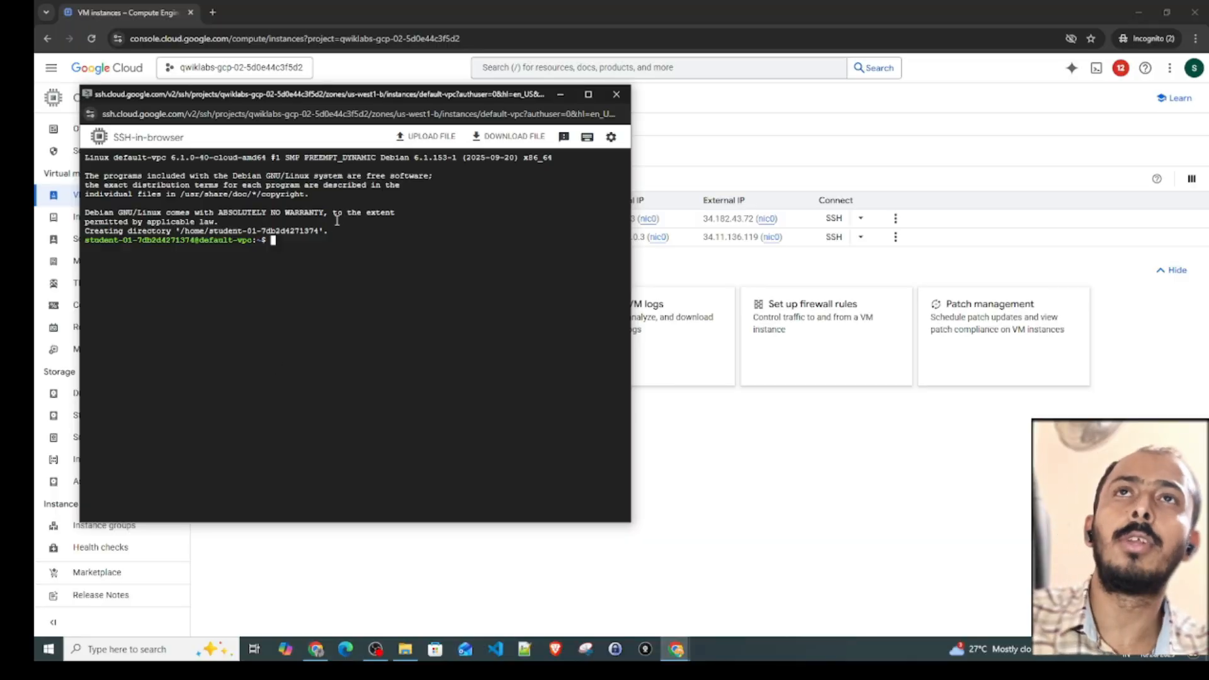
left_click(560, 94)
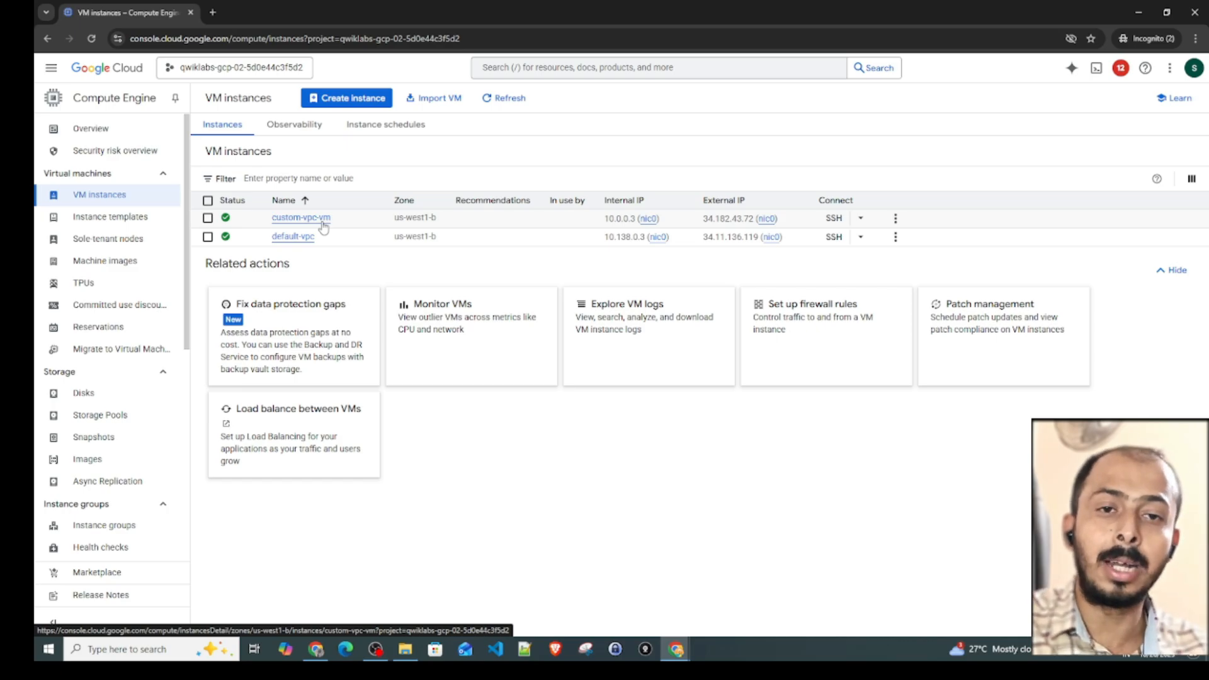
- Start an SSH-in-browser session to custom-vpc-vm and move its window aside to uncover the VM list
left_click(833, 221)
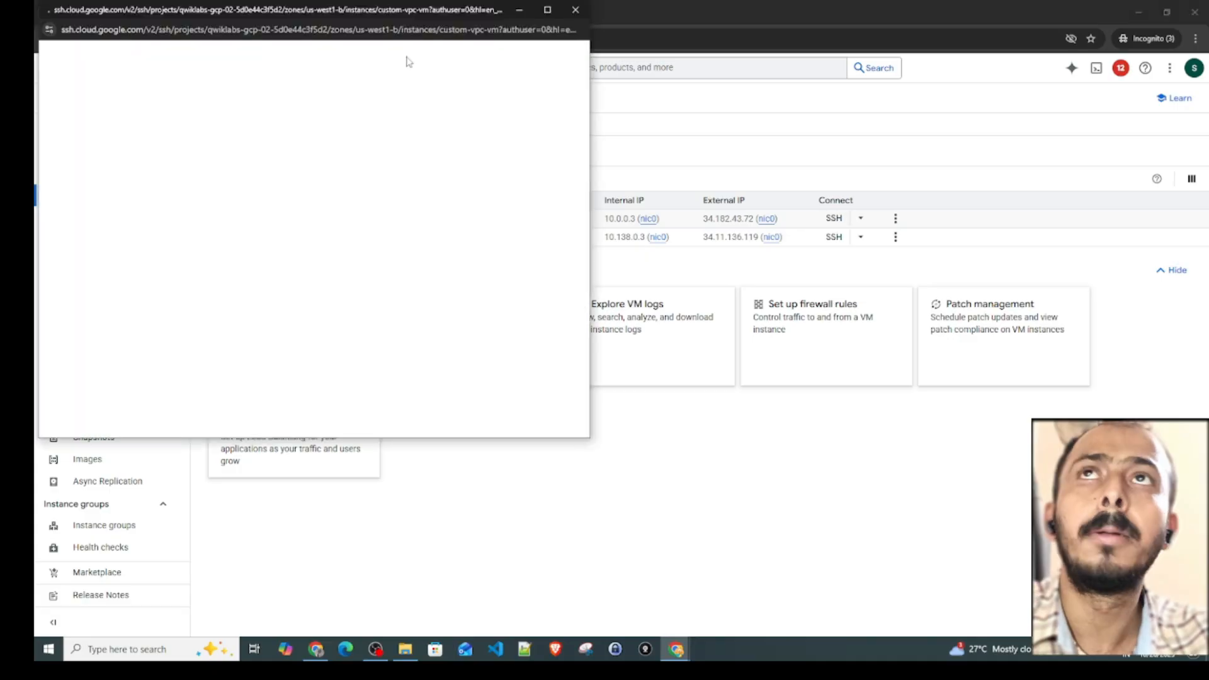
left_click_drag(428, 9, 584, 65)
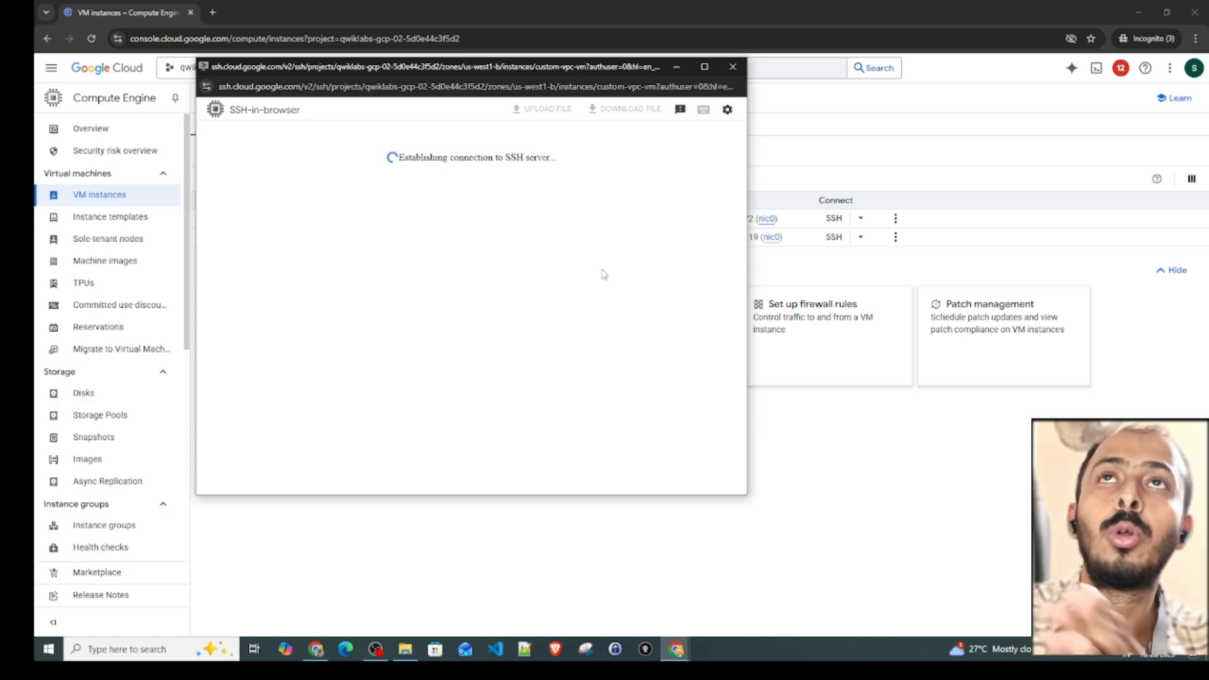
left_click_drag(542, 70, 852, 85)
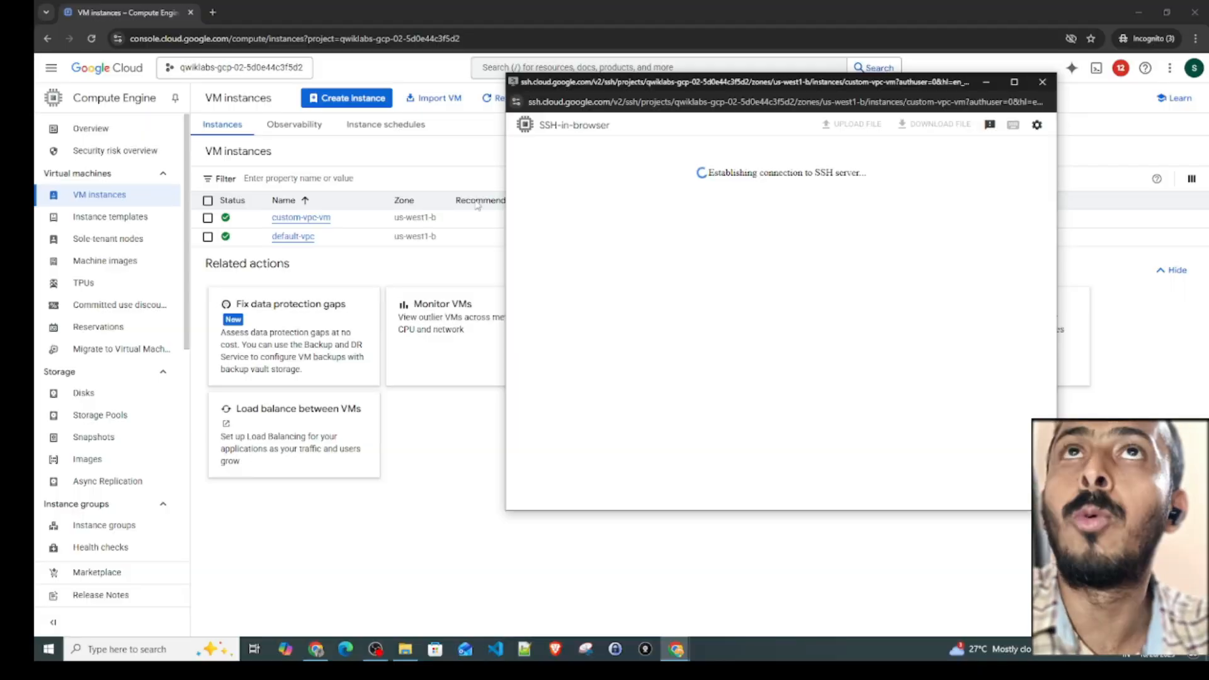
- Go to the VPC networks list, recheck the custom-vpc-vm SSH window, and open the demo-vpc-custom network's details
left_click(53, 69)
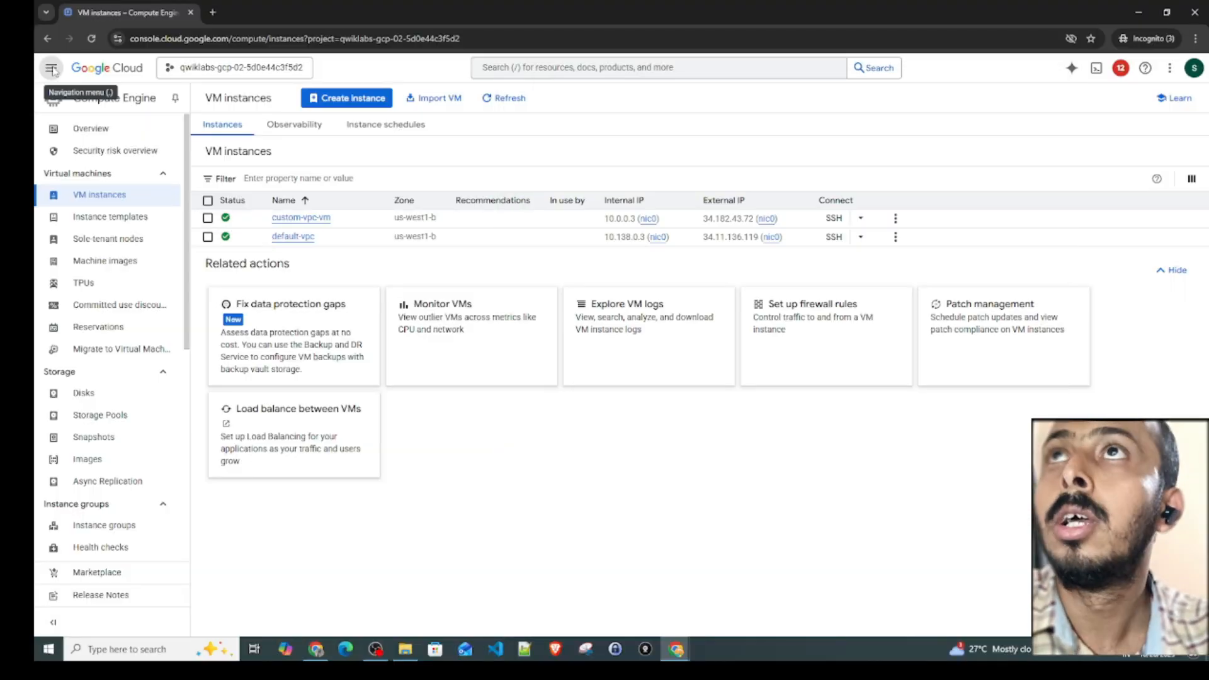
left_click(53, 70)
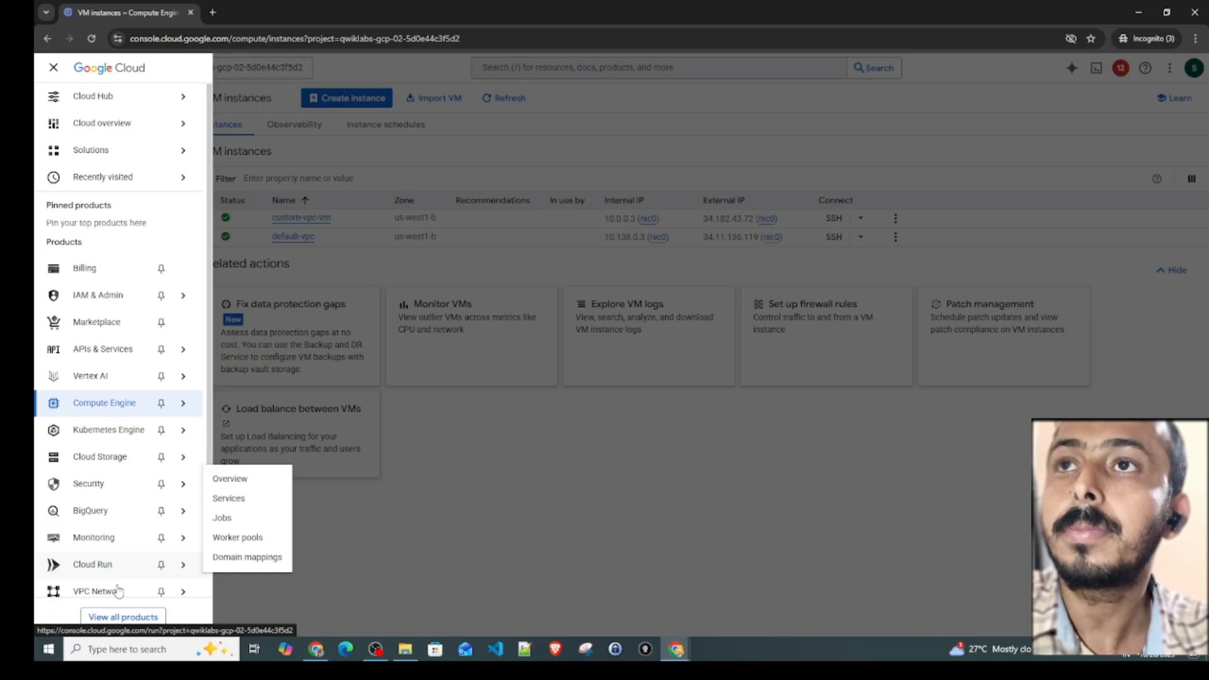
mouse_move(118, 592)
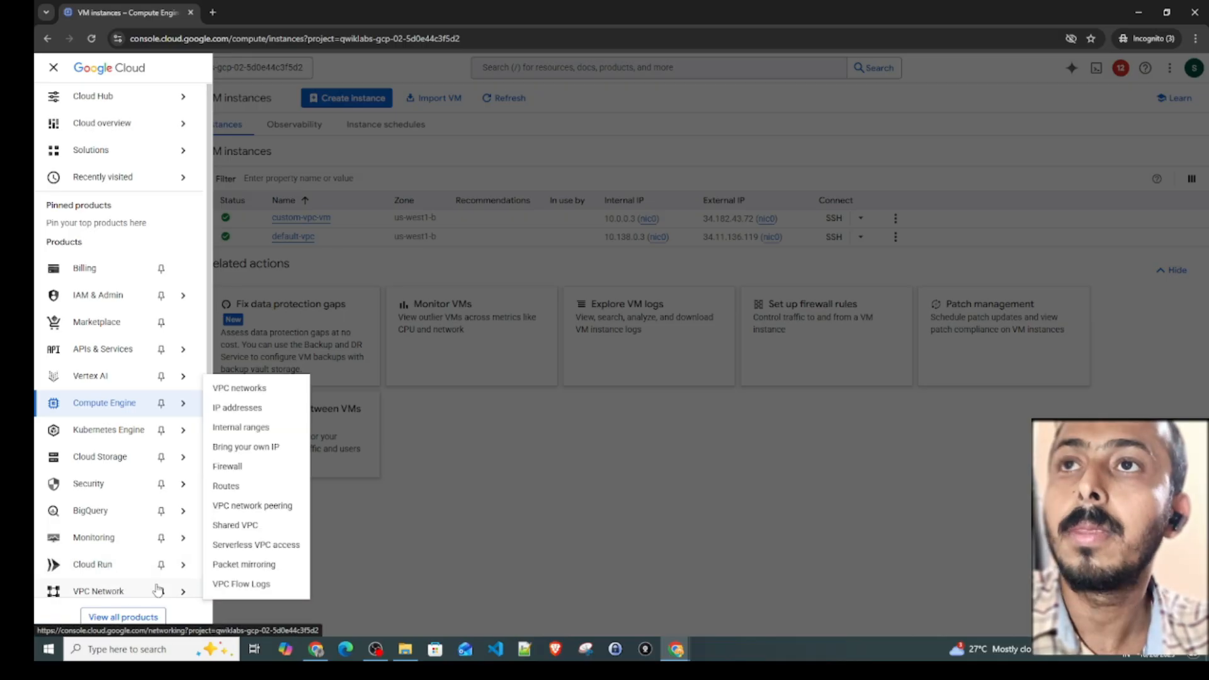
left_click(258, 389)
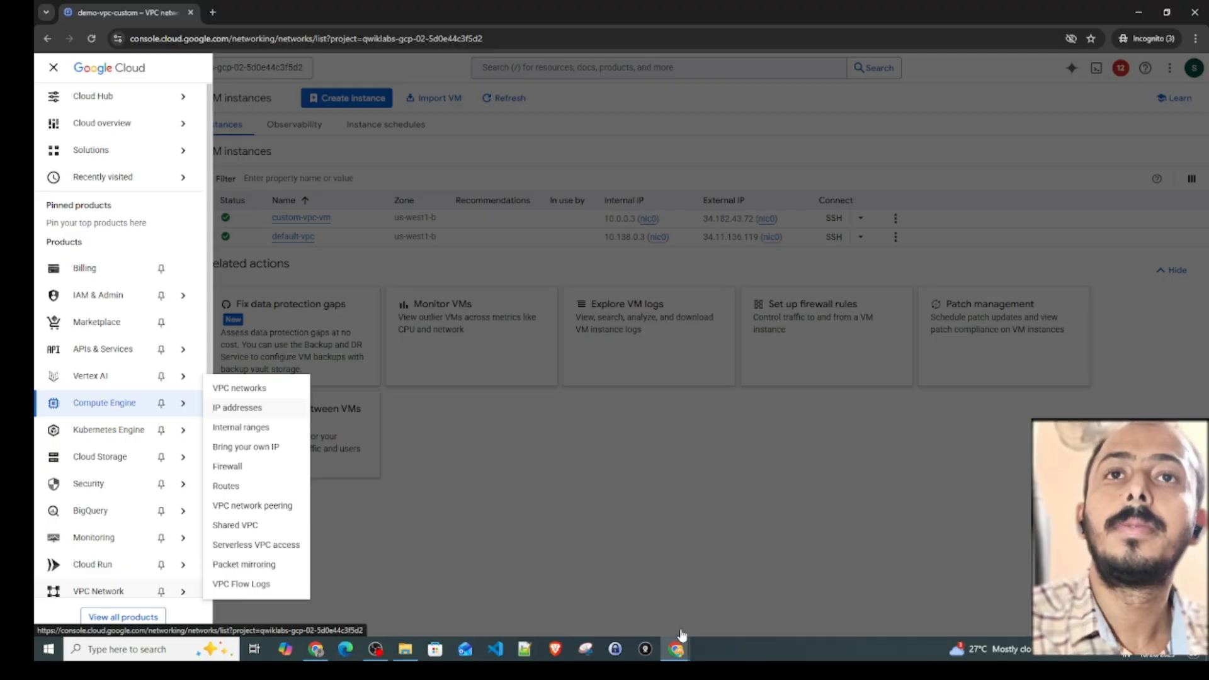
mouse_move(677, 649)
left_click(847, 599)
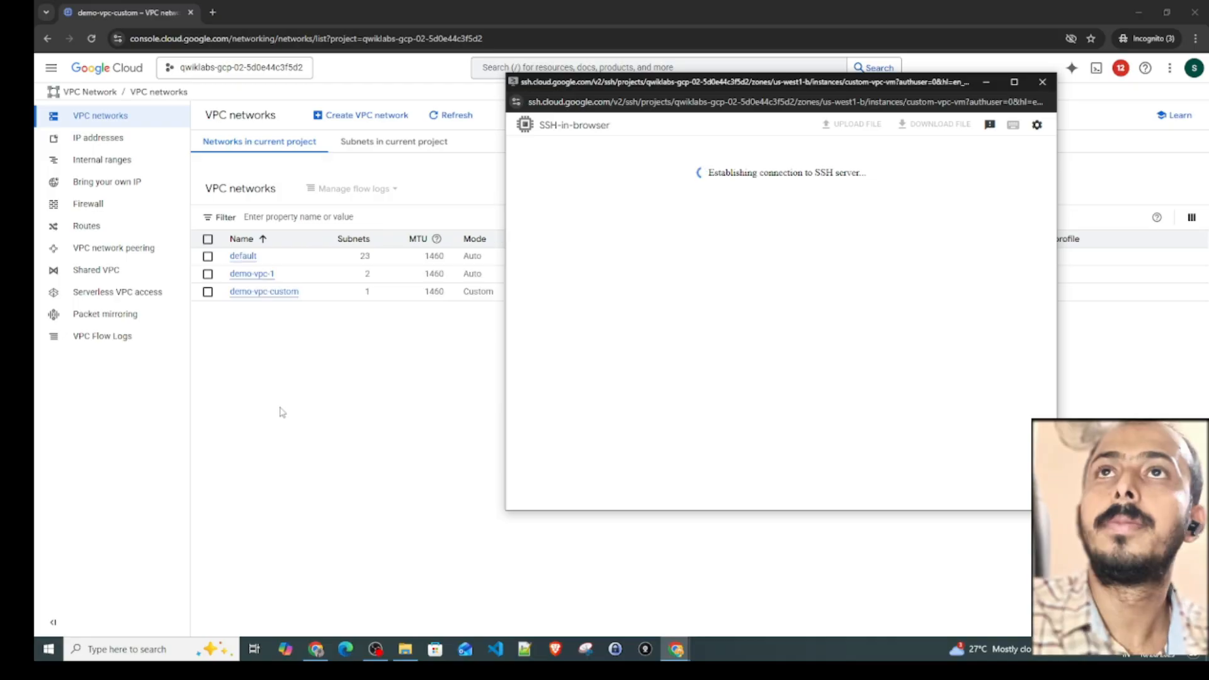
left_click(262, 331)
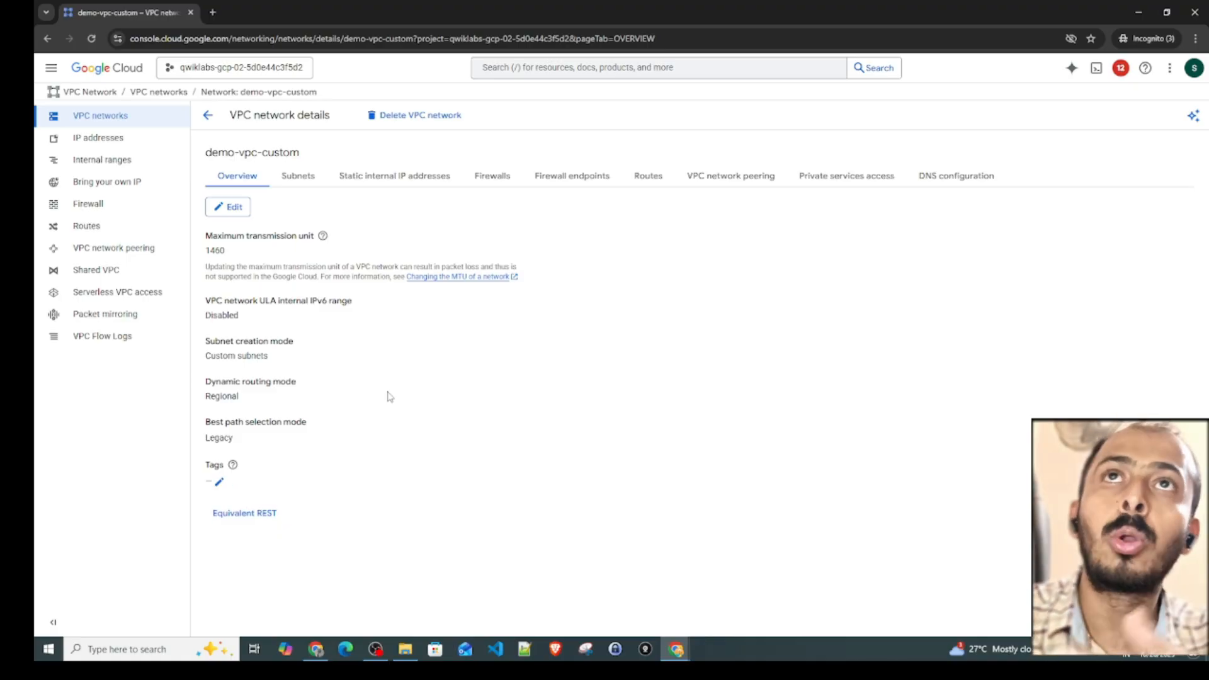
- Start a new firewall rule for the demo-vpc-custom network and name it custom-vm-ssh
left_click(495, 179)
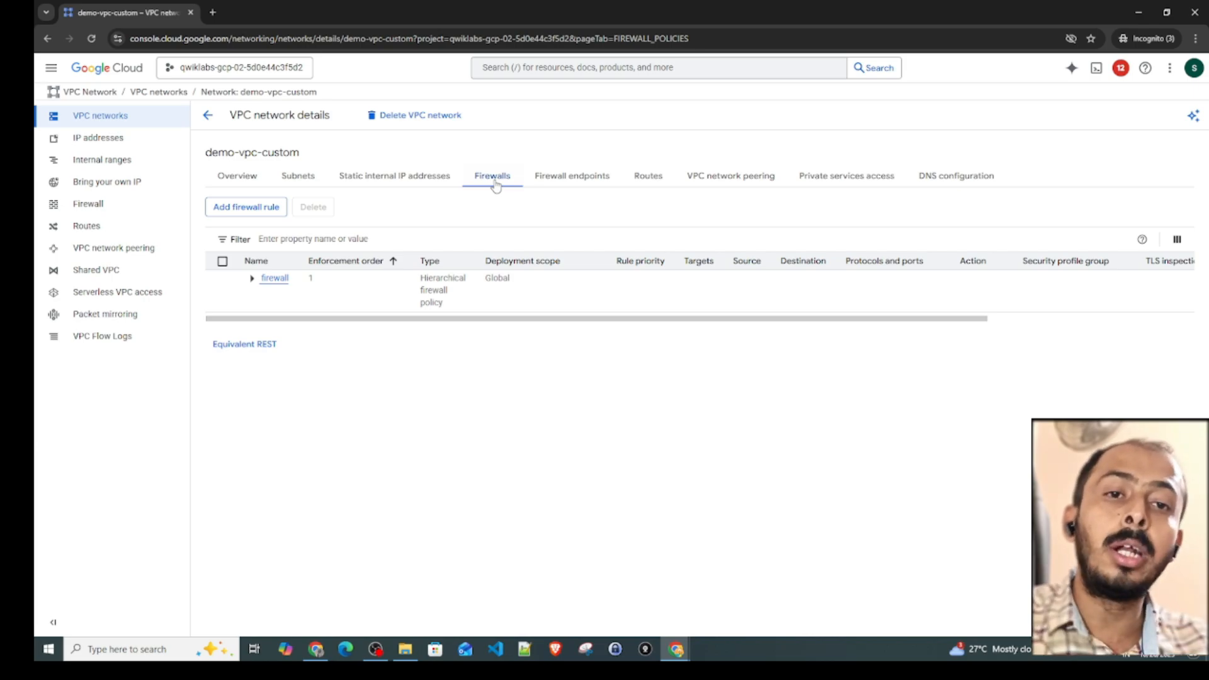
left_click(257, 211)
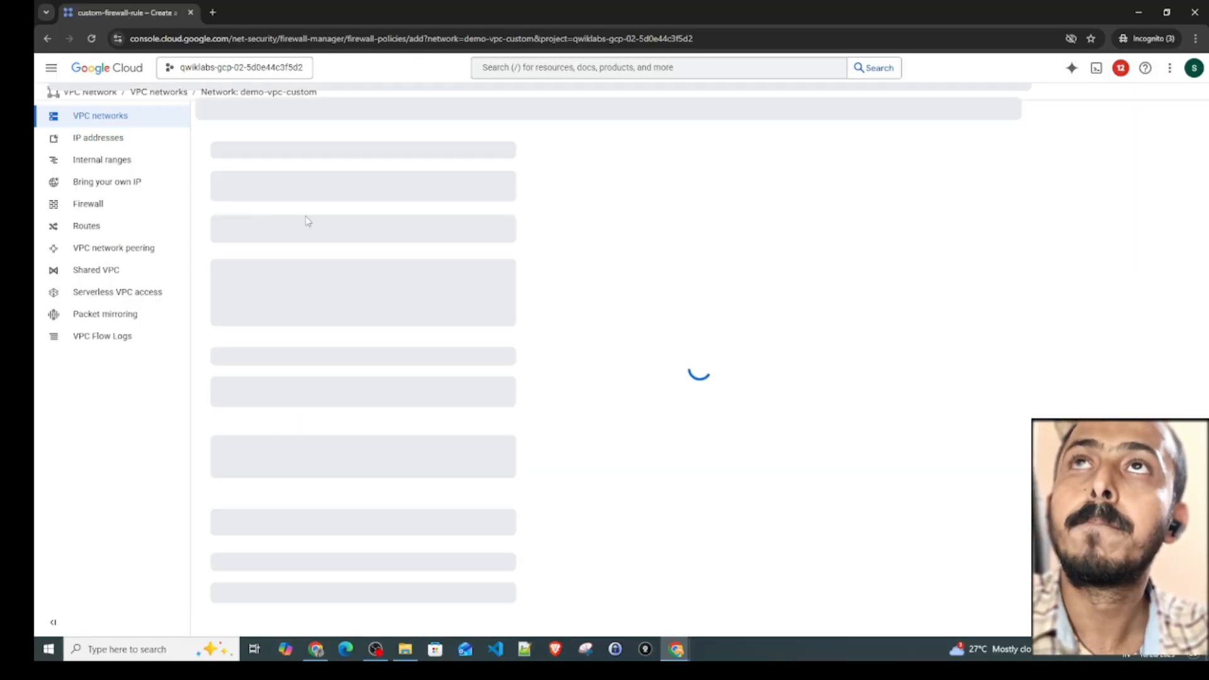
left_click(258, 186)
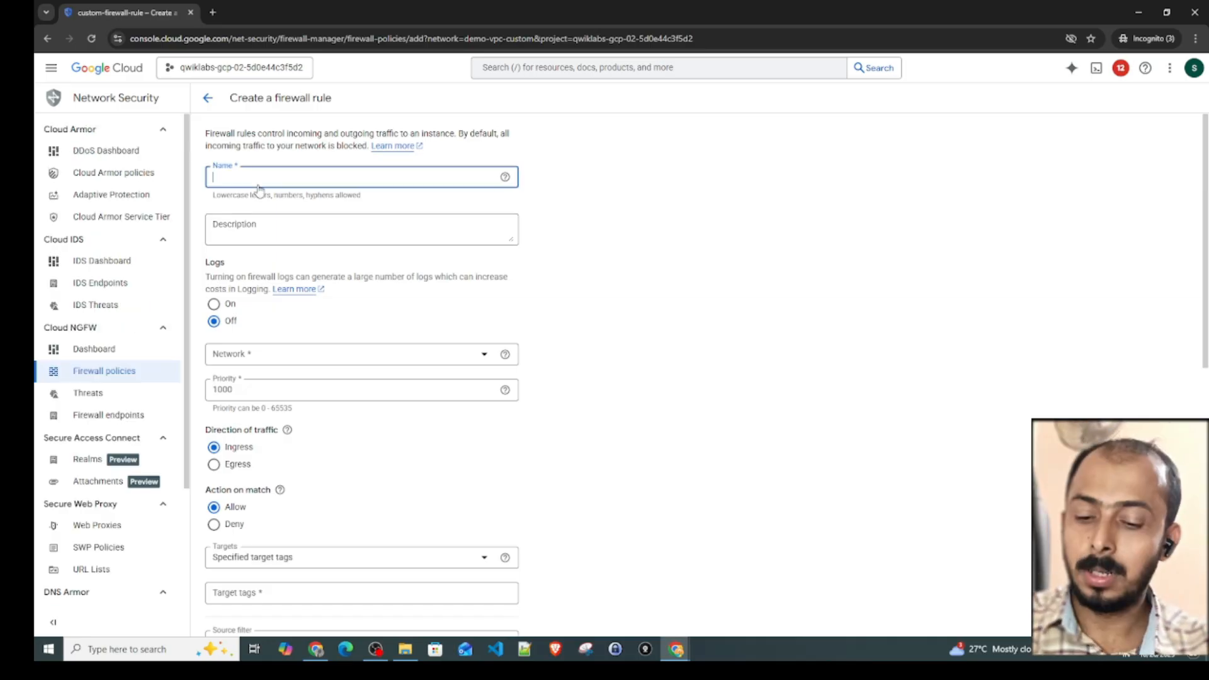
type("custom")
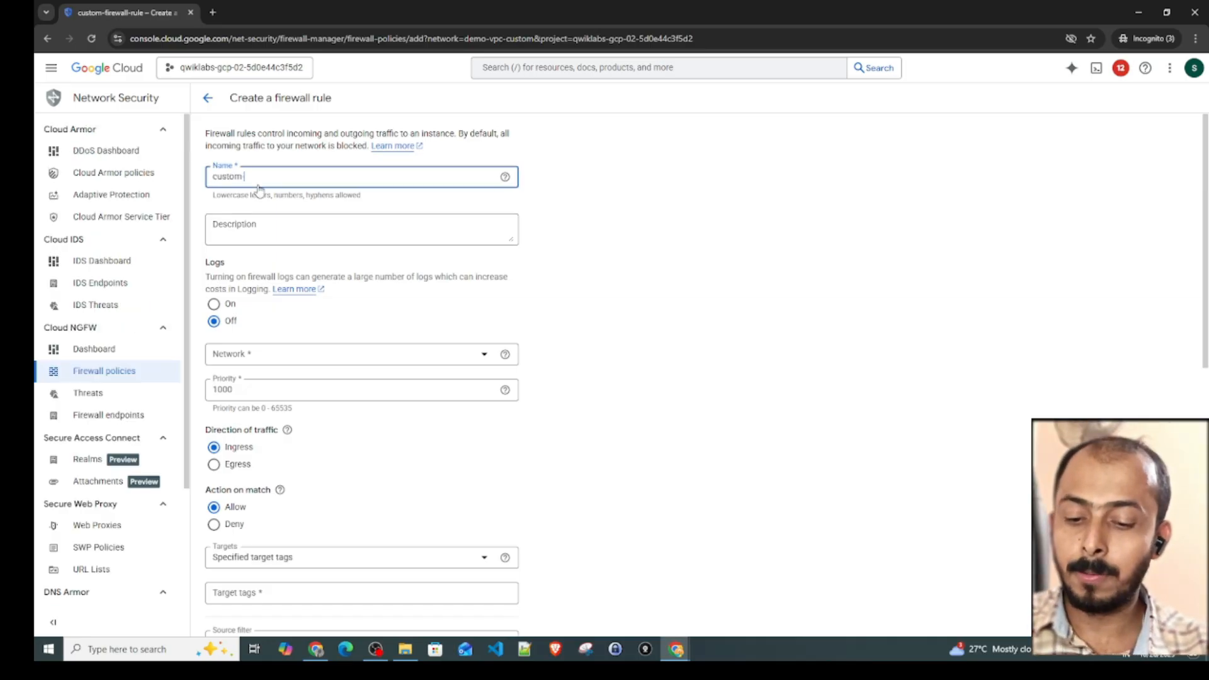
type("-vm-ssh")
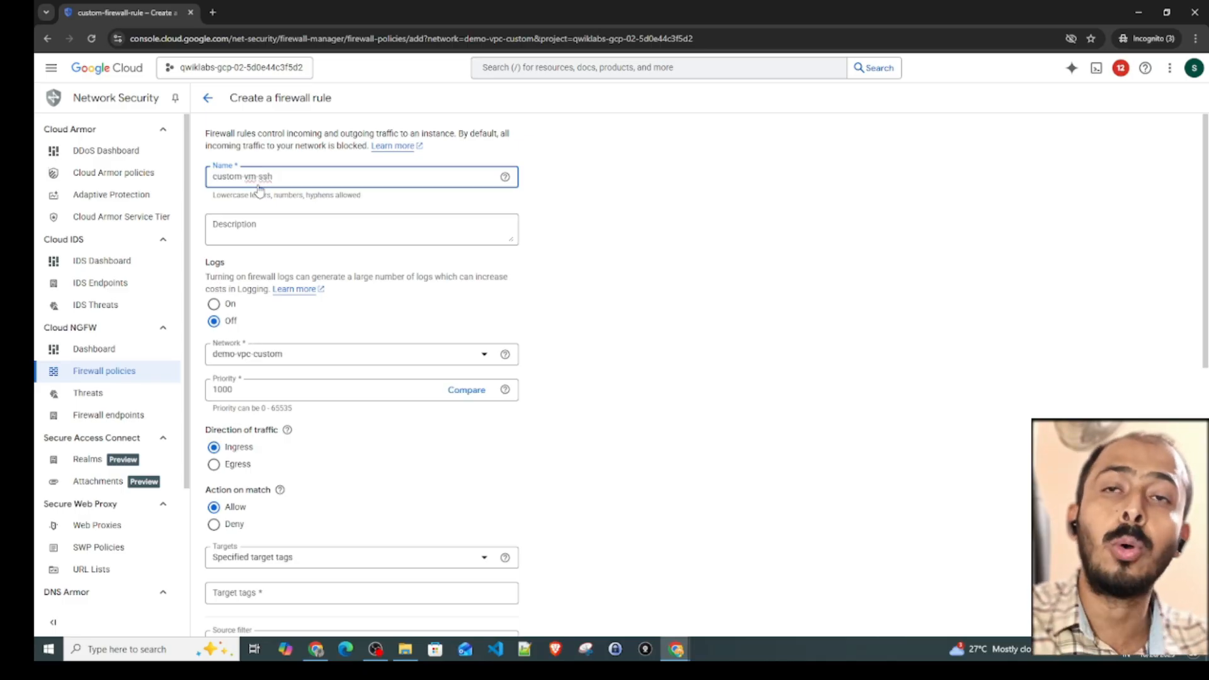
- Set the rule's targets to All instances in the network
scroll(285, 310, "down", 2)
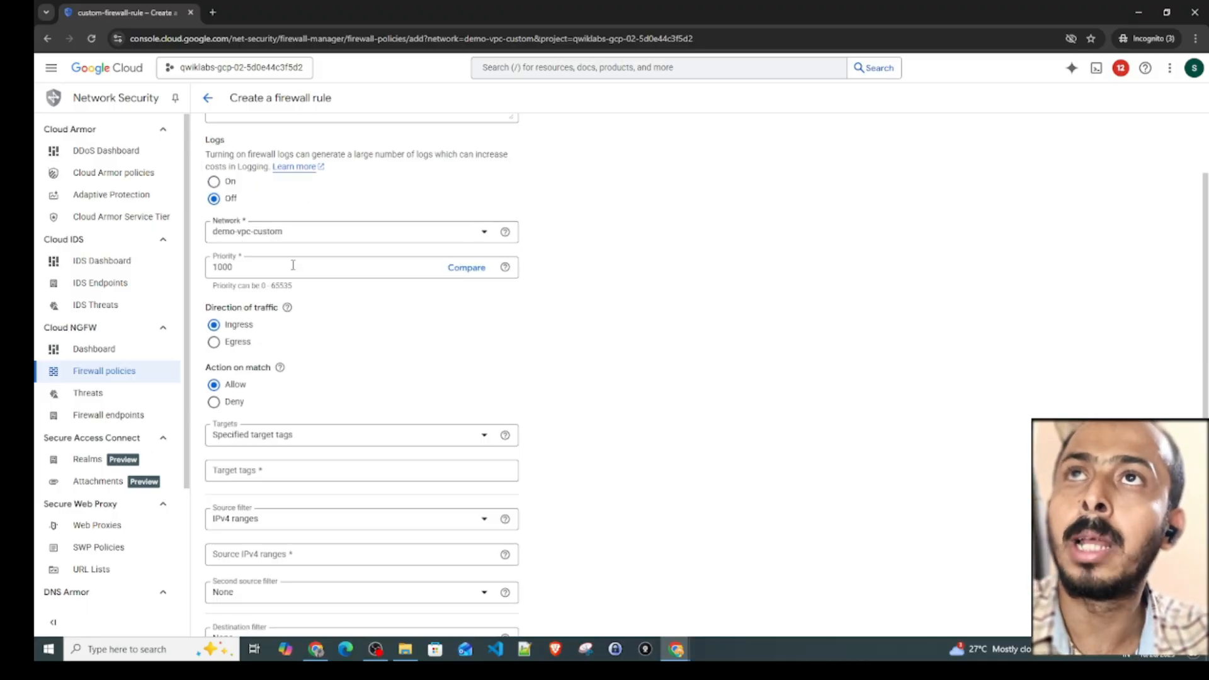
scroll(287, 258, "down", 1)
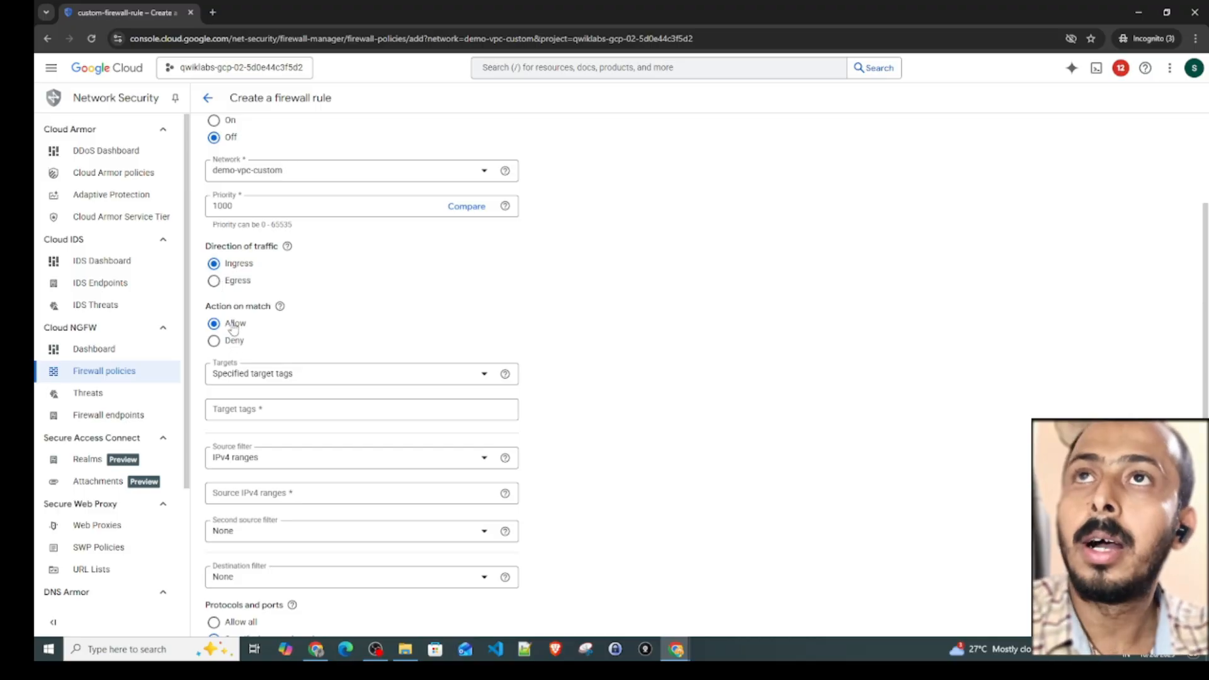
left_click(264, 378)
left_click(263, 384)
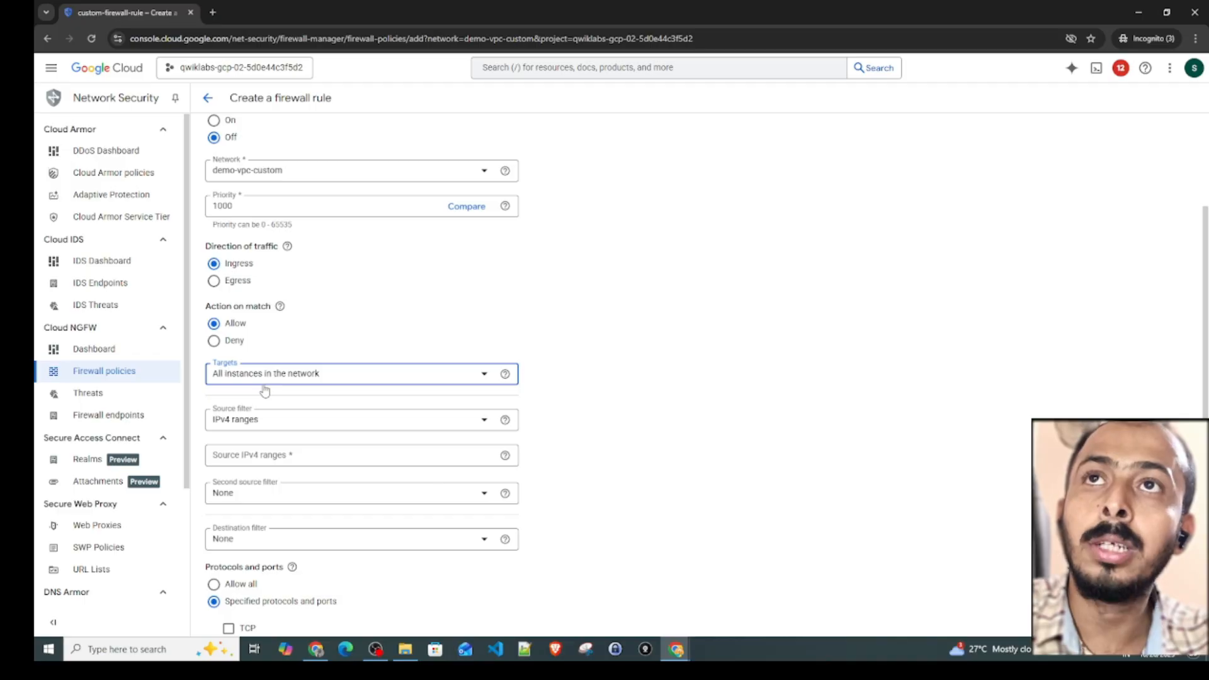
- Set the rule's source IPv4 range to 0.0.0.0/0, replacing the mistyped entry
left_click(245, 458)
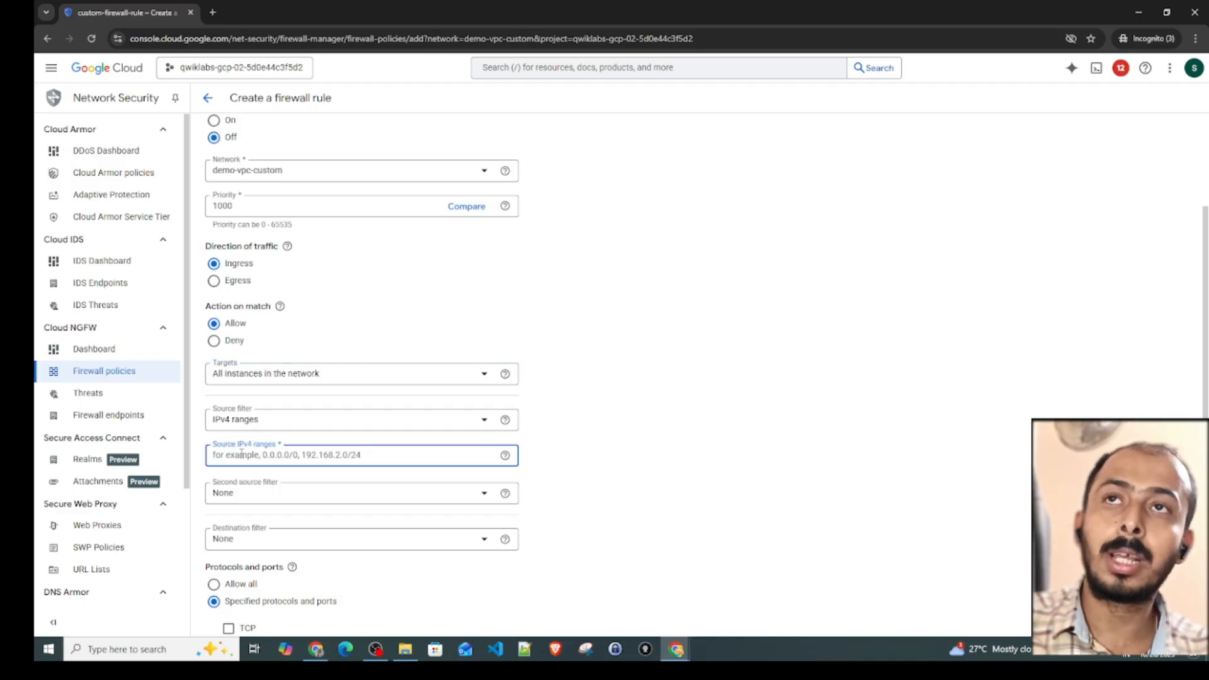
type("0.0.0.0")
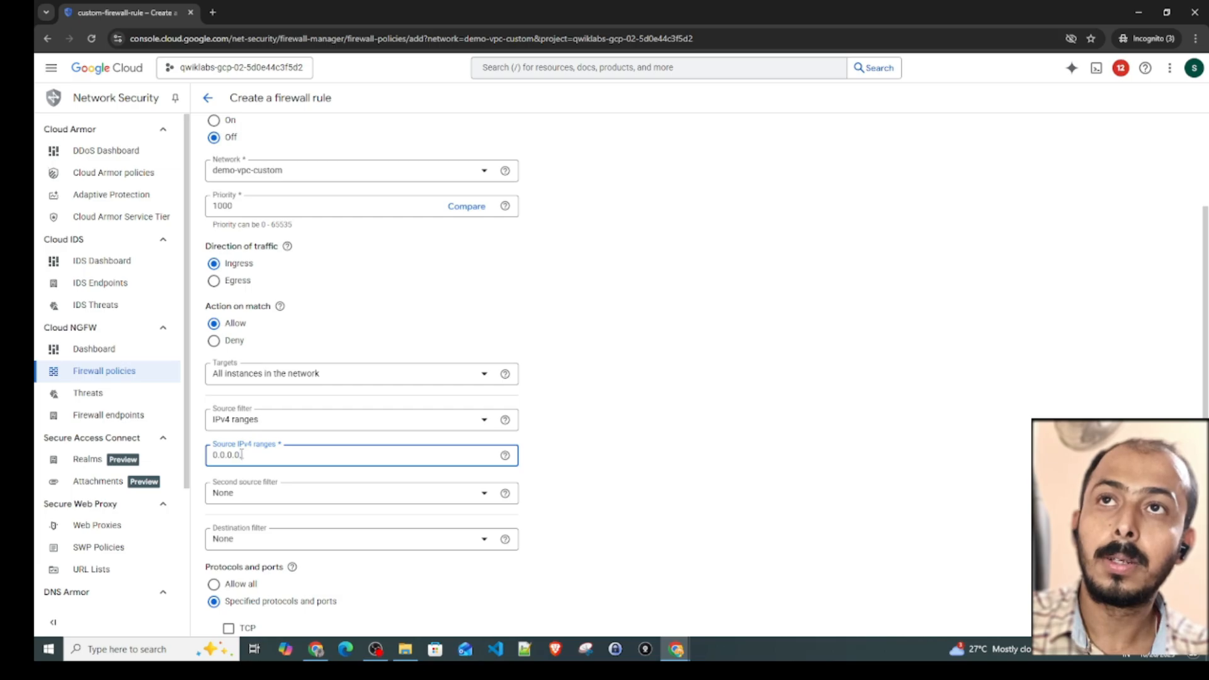
type("/0")
key("Return")
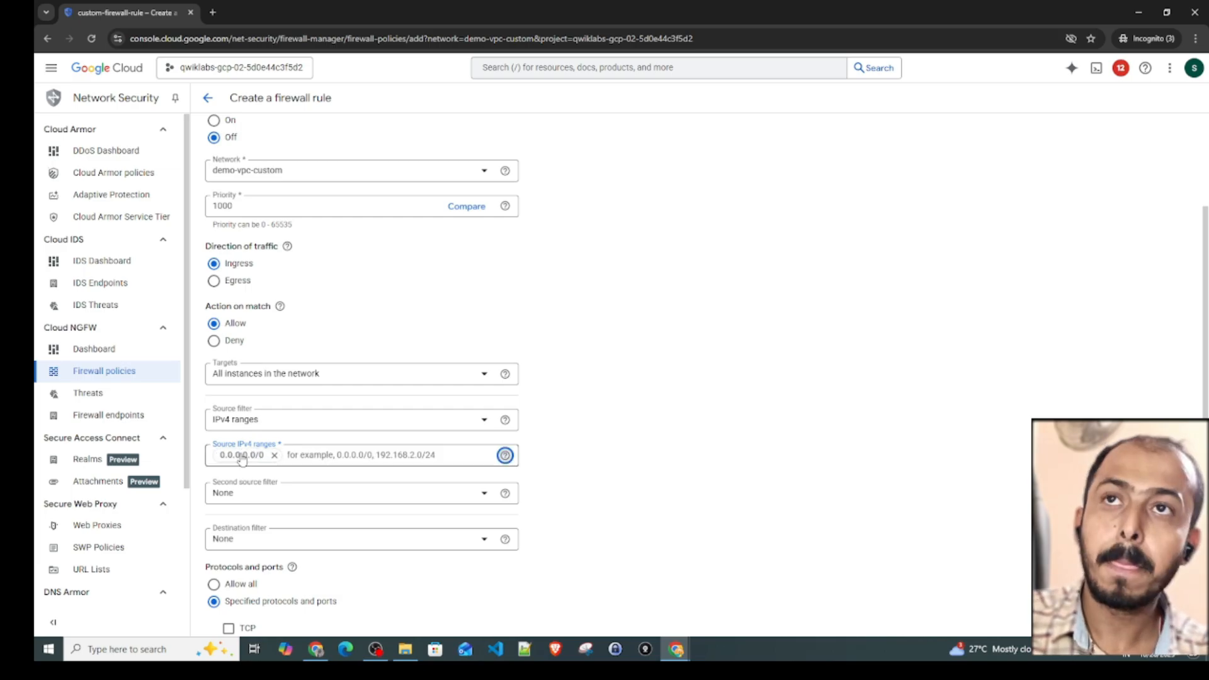
left_click(274, 454)
type("0.0.0.")
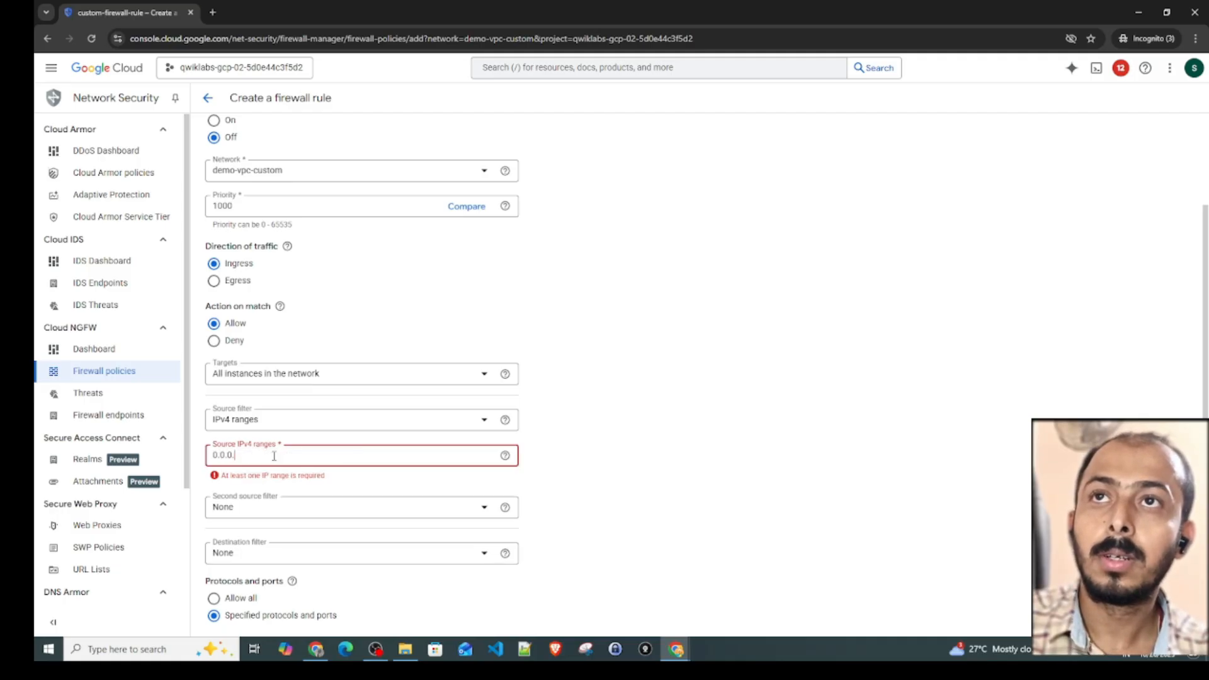
type("0/0")
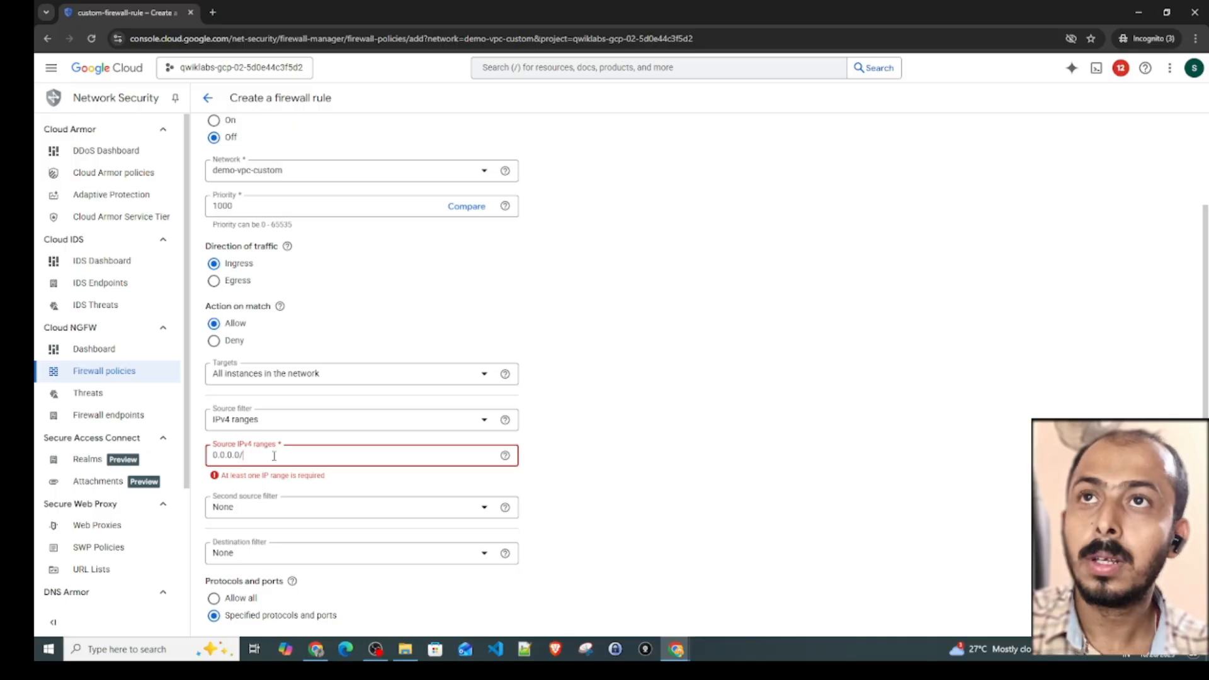
key("Return")
- Allow TCP on port 22 in the rule's specified protocols and create the firewall rule
scroll(597, 454, "down", 1)
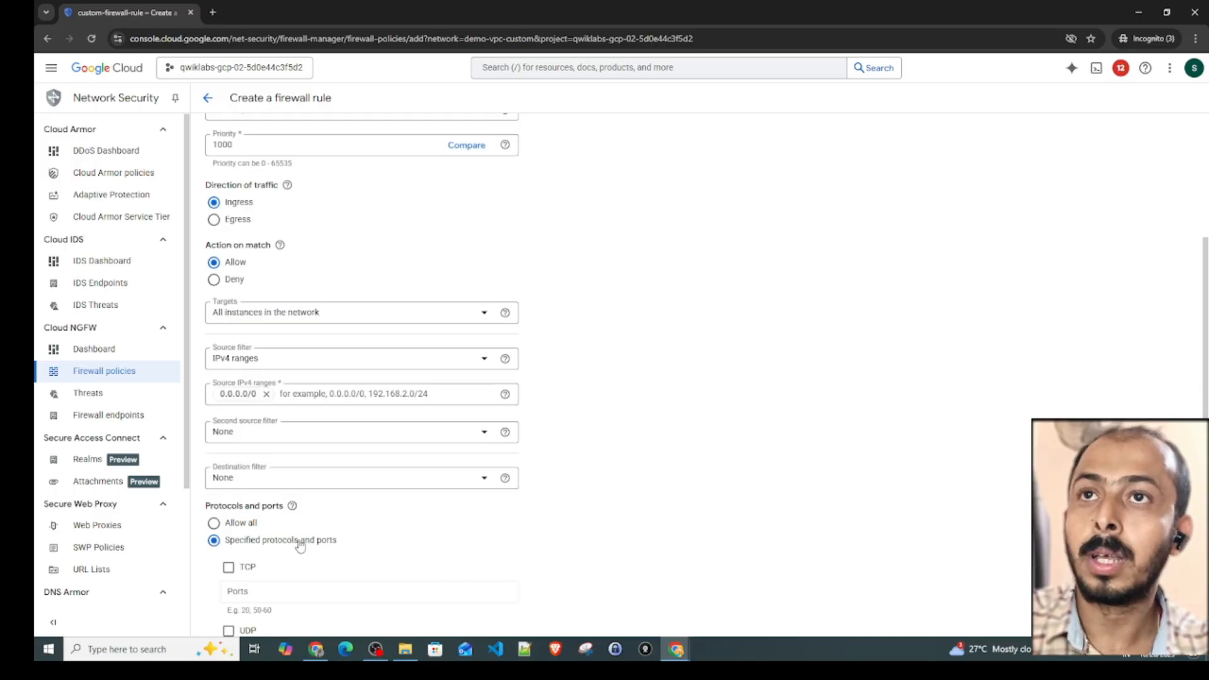
scroll(300, 545, "down", 2)
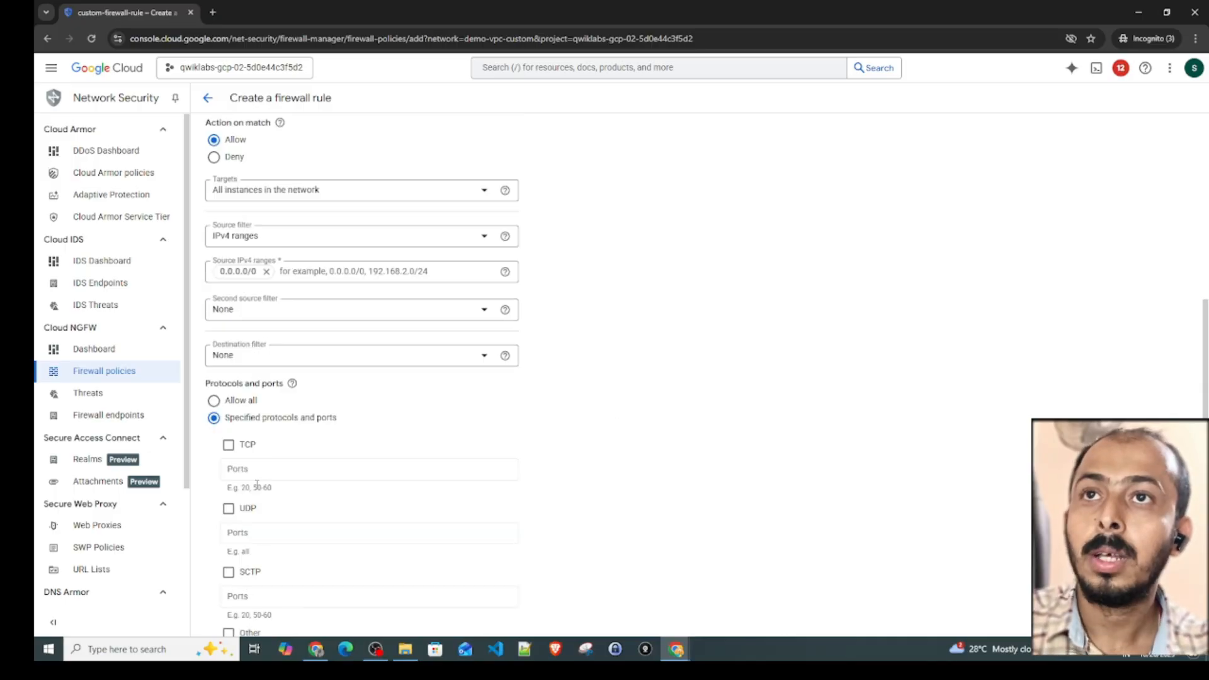
left_click(228, 446)
scroll(228, 446, "down", 2)
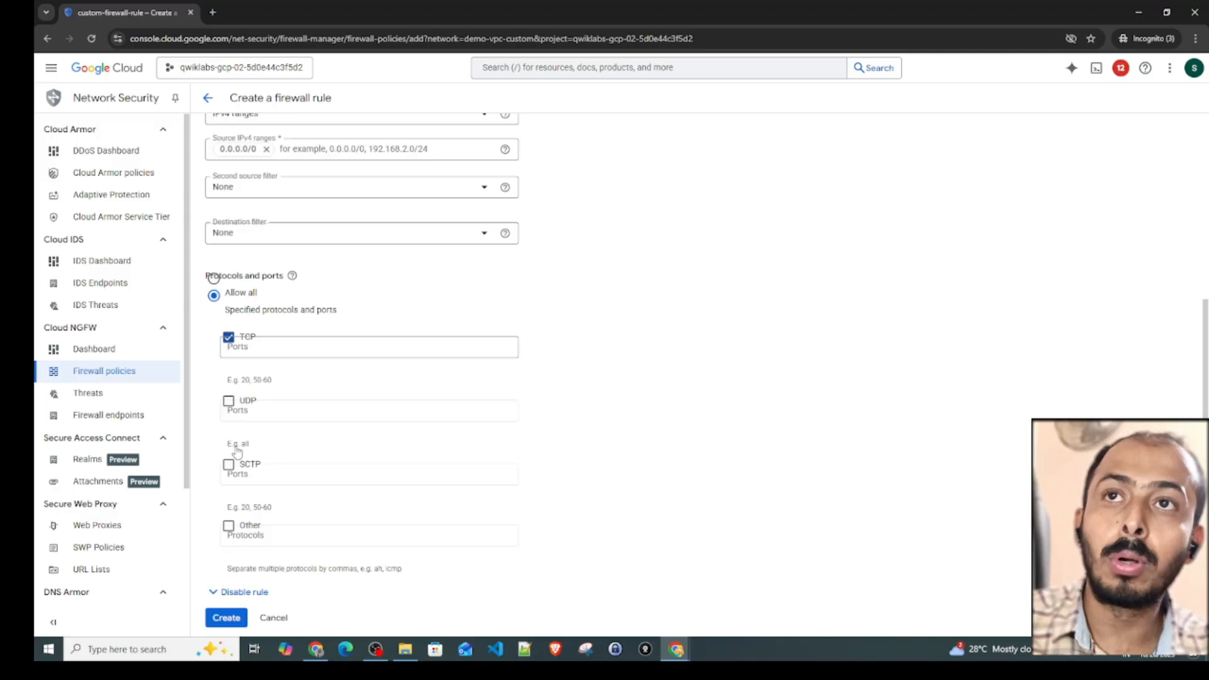
left_click(251, 349)
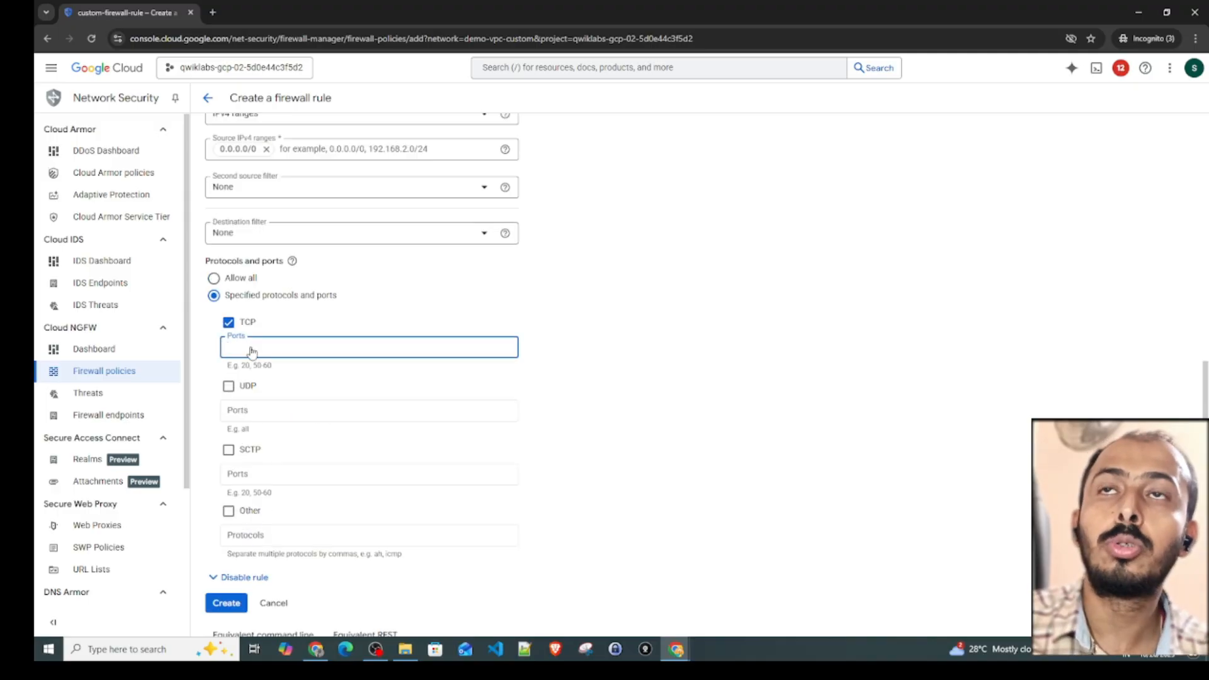
type("22")
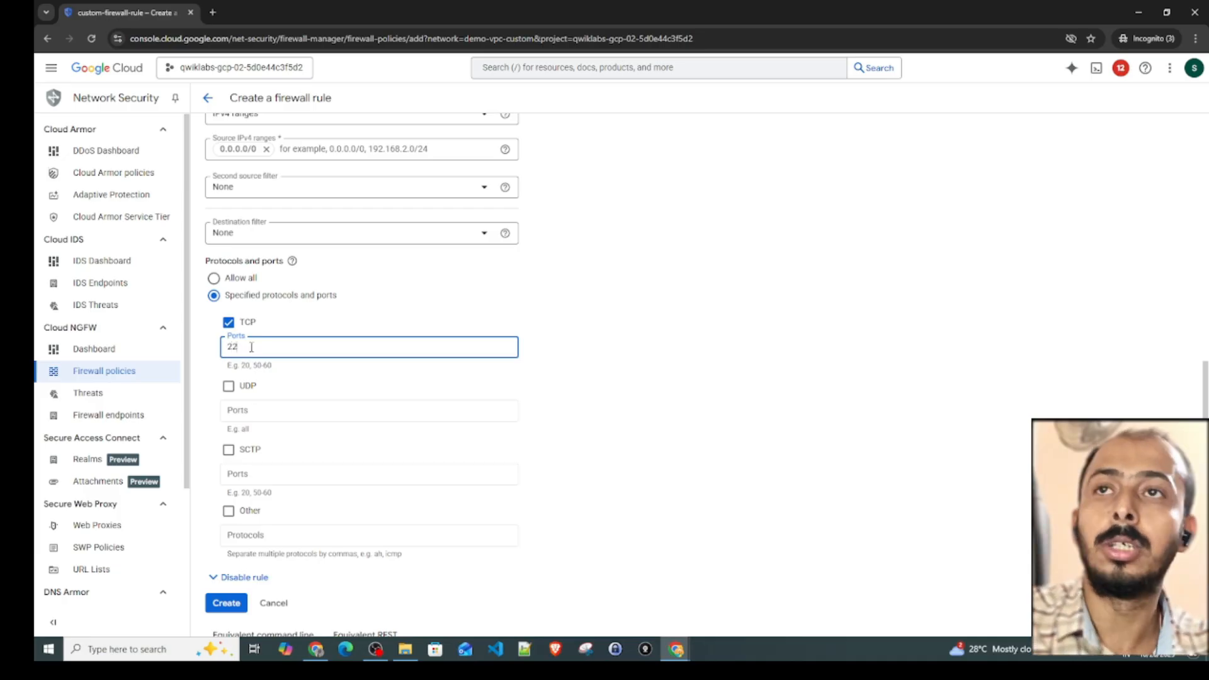
left_click(227, 603)
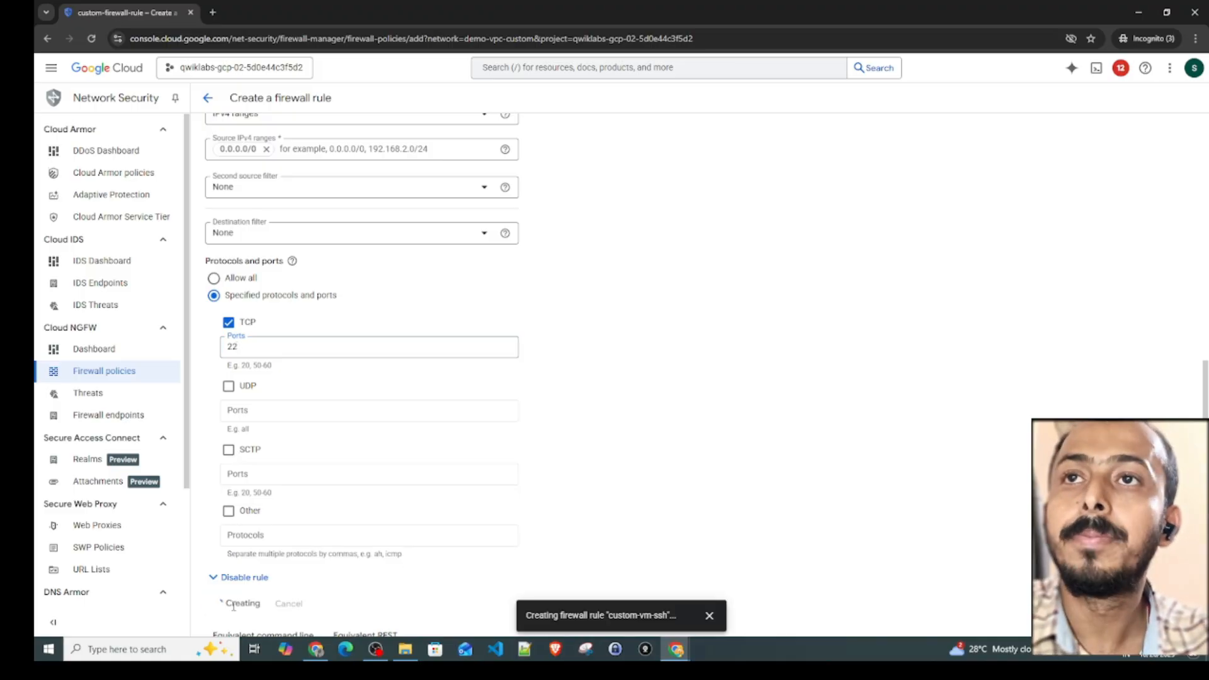
- Dismiss the rule creation notification and retry the SSH-in-browser connection in the custom-vpc-vm window
left_click(673, 656)
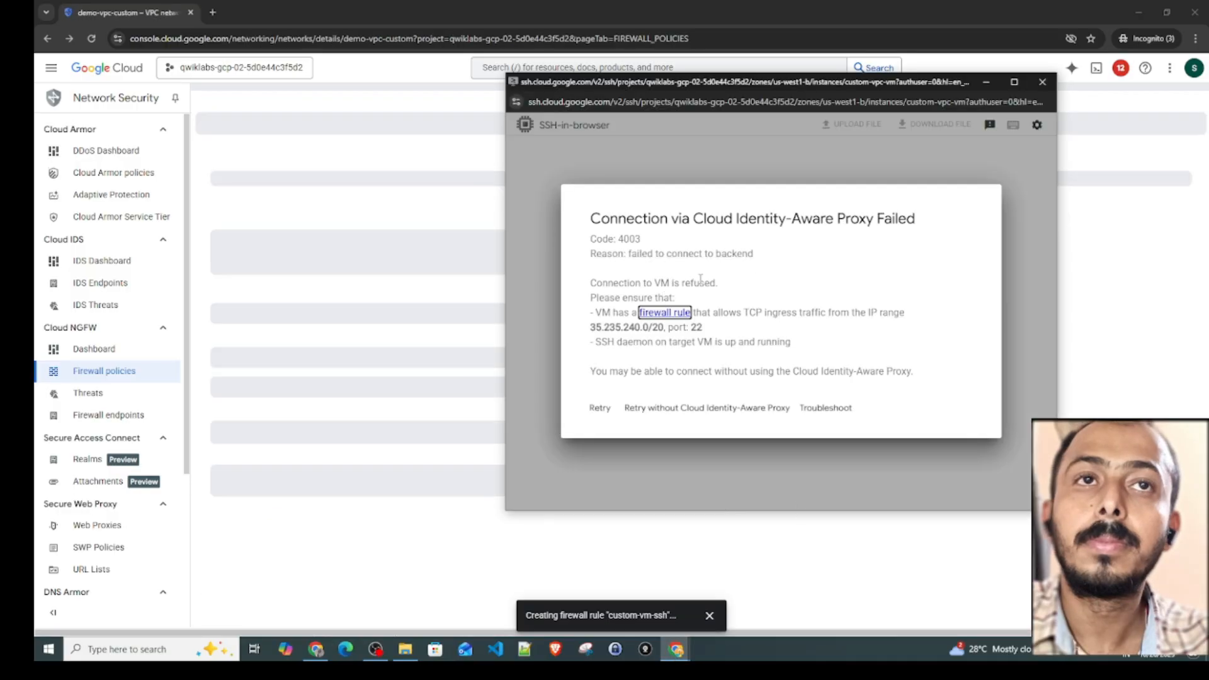
left_click_drag(716, 218, 898, 297)
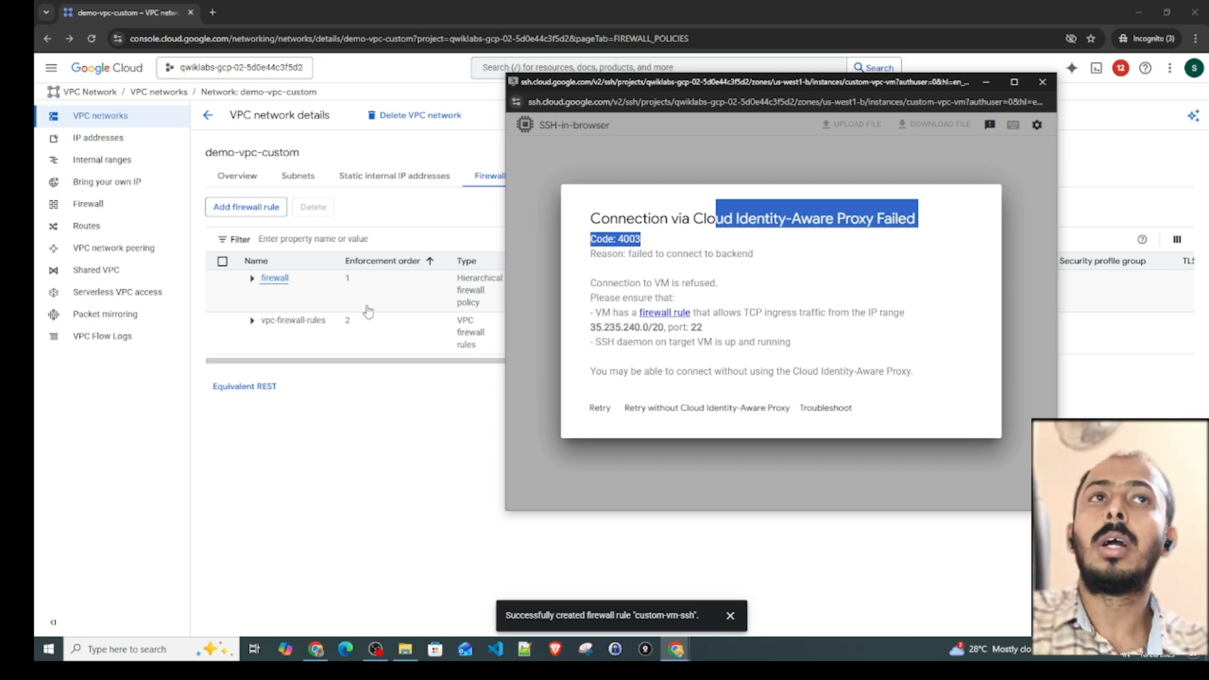
left_click_drag(792, 83, 860, 114)
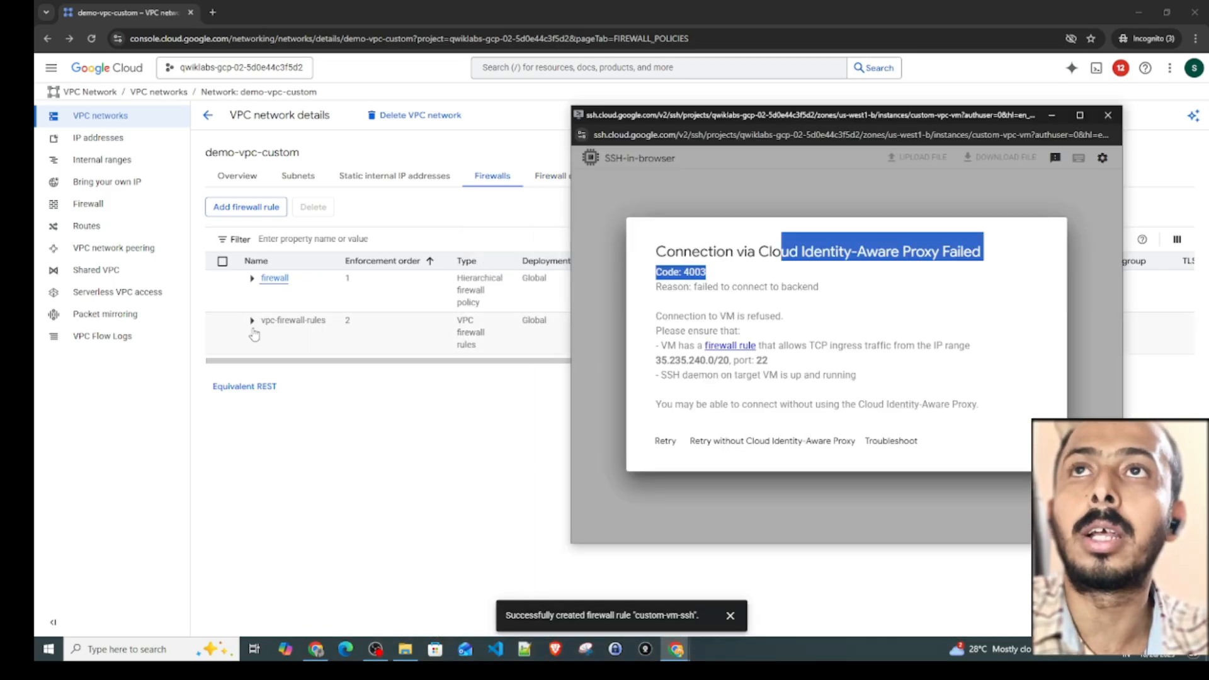
left_click(729, 615)
mouse_move(686, 654)
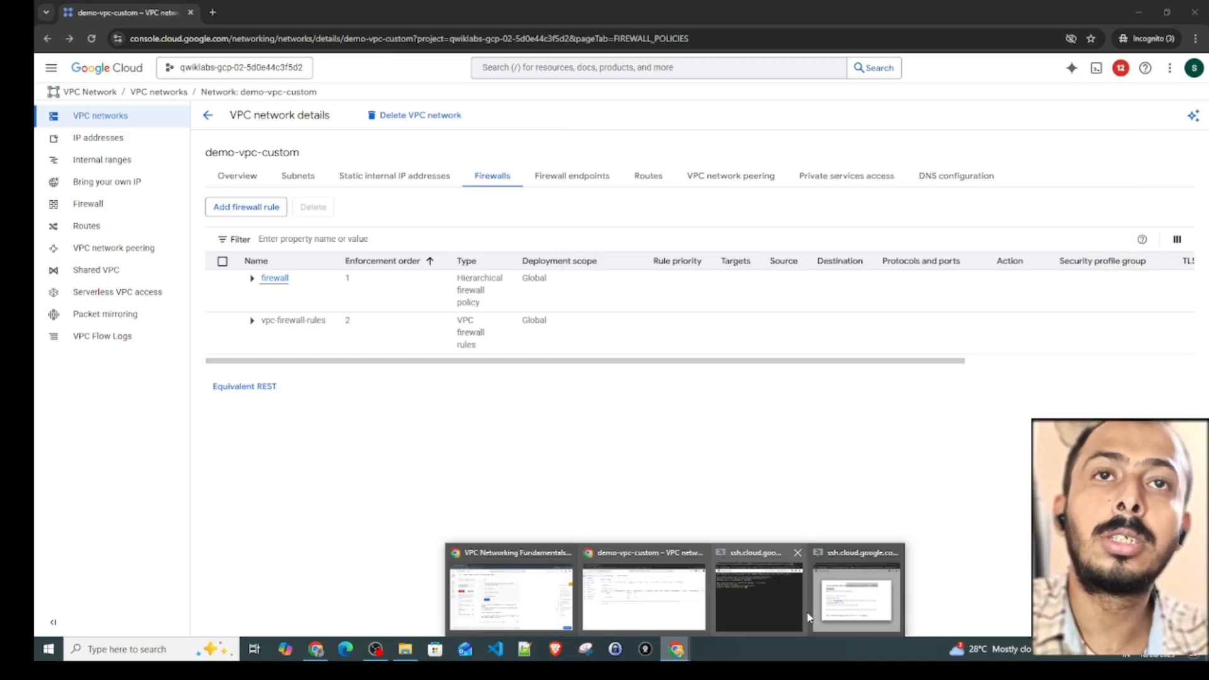
left_click(851, 608)
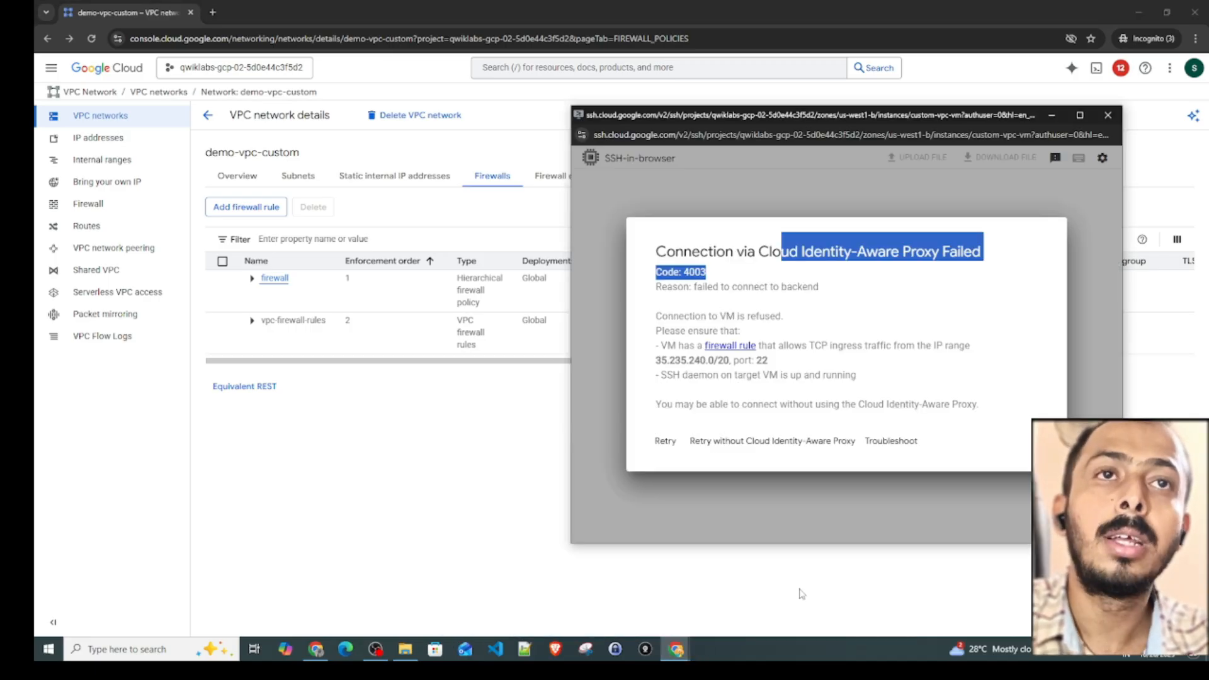
left_click(680, 452)
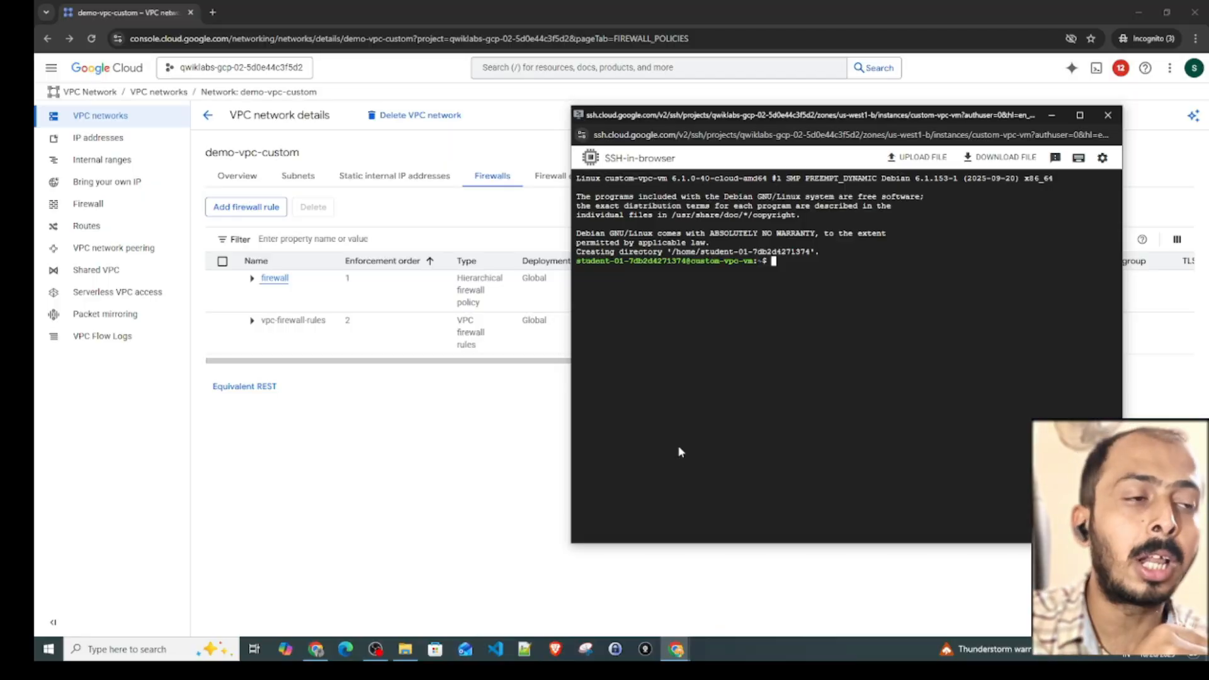
- Start another firewall rule for demo-vpc-custom, target it by Specified target tags, and enter the target tag tags
left_click(476, 486)
left_click(252, 321)
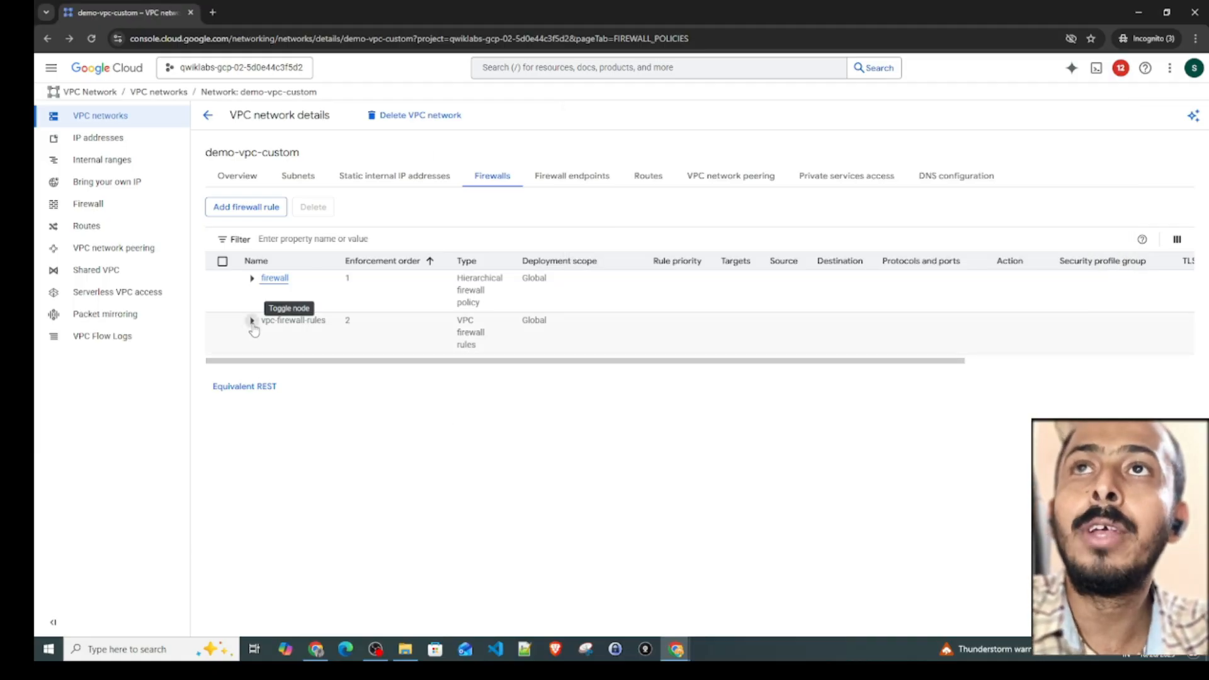
left_click(254, 210)
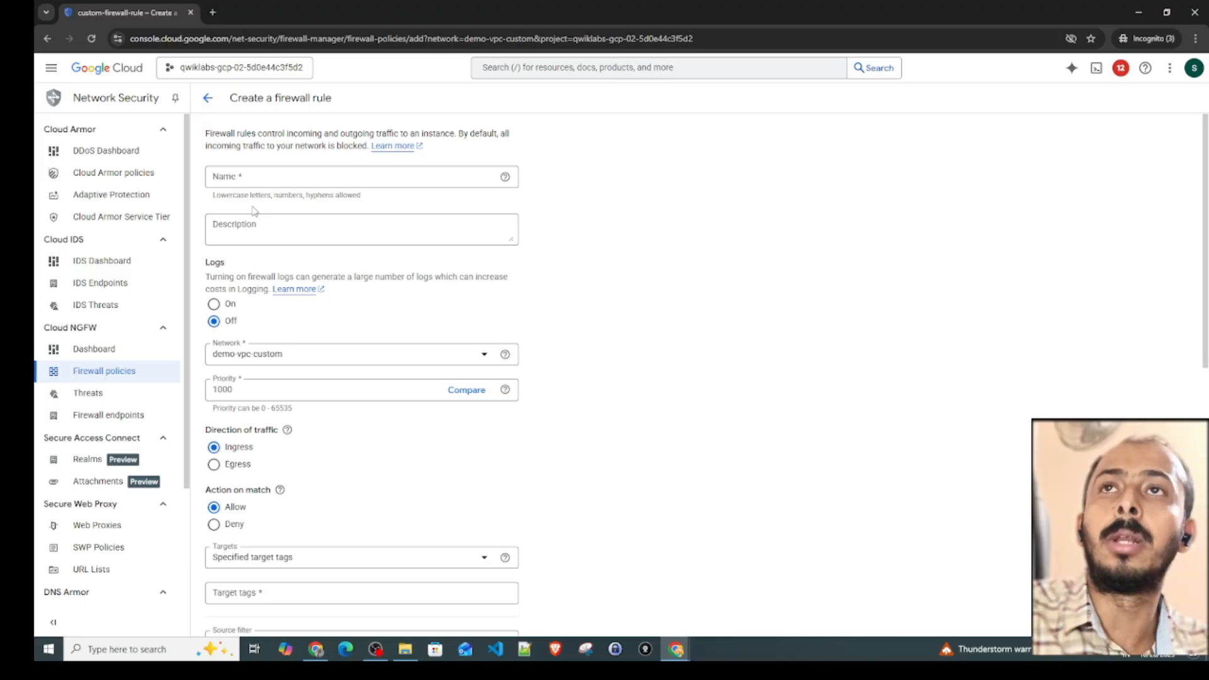
scroll(318, 390, "down", 2)
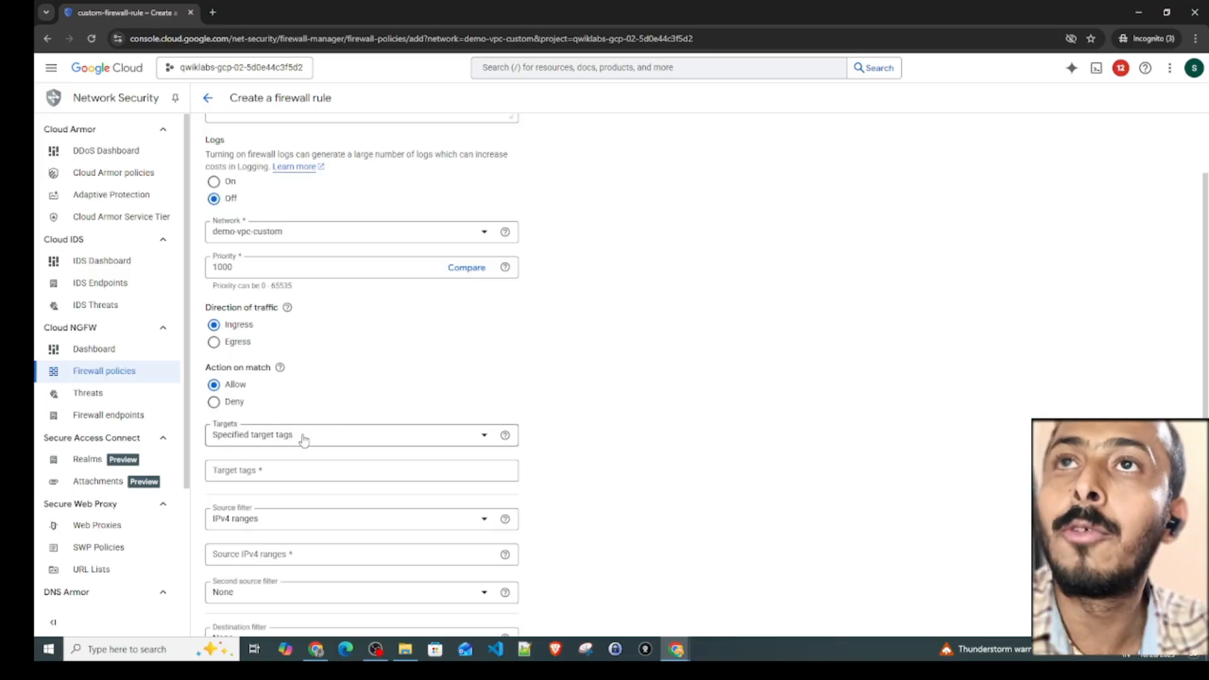
left_click(304, 439)
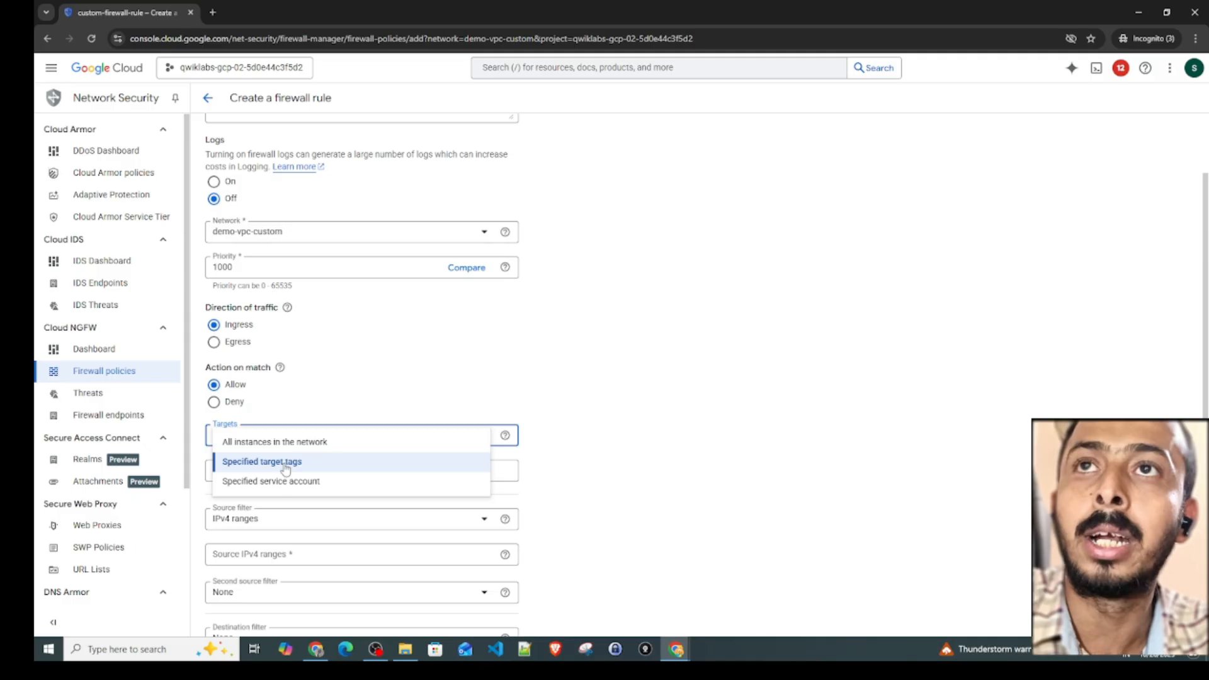
left_click(284, 466)
left_click(267, 474)
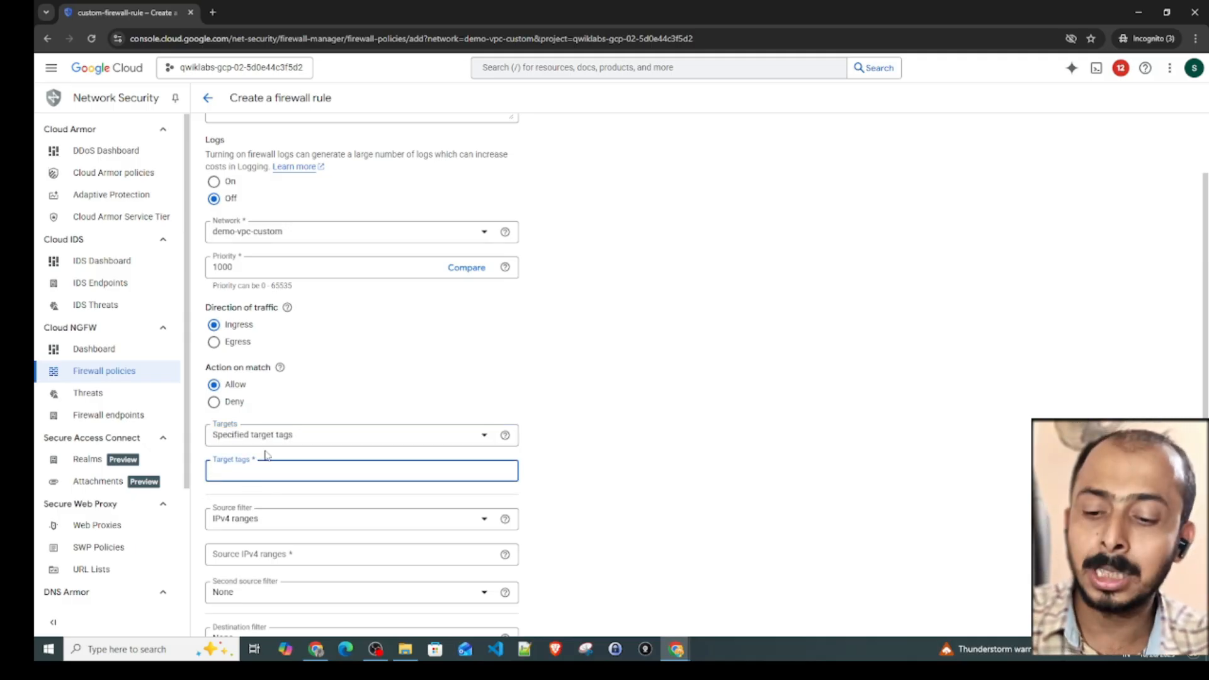
type("tags")
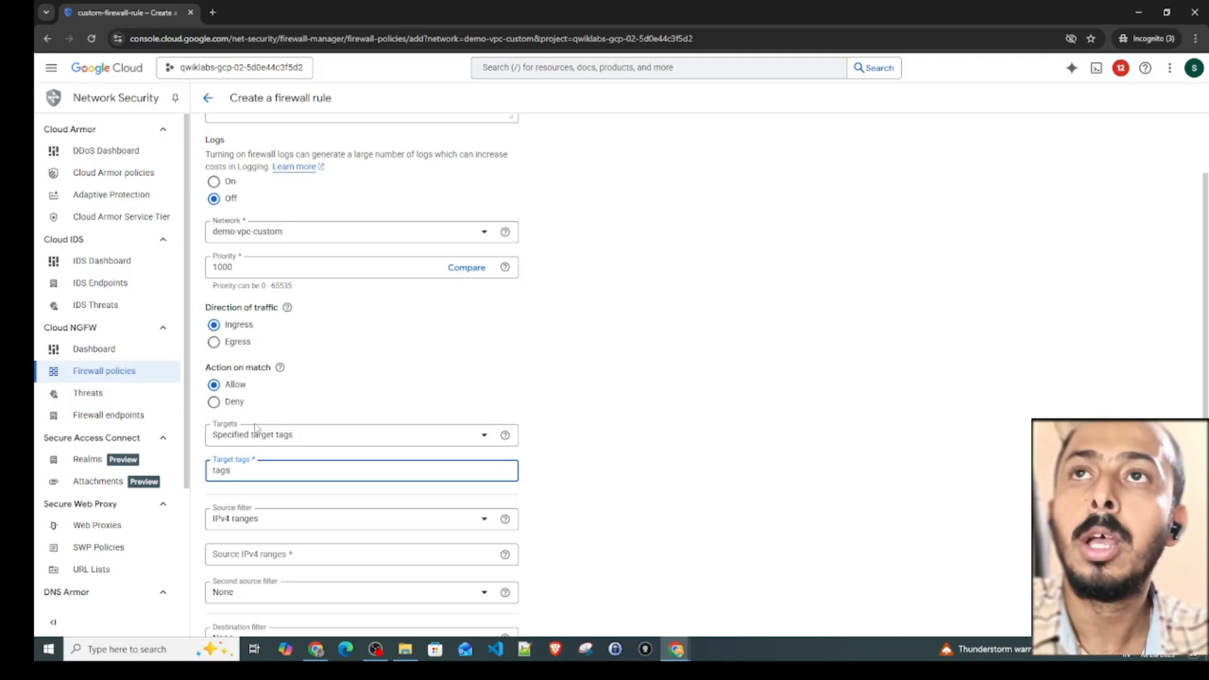
- Switch the draft rule's targets to Specified service account, then bring up the first SSH-in-browser window
left_click(254, 439)
left_click(255, 441)
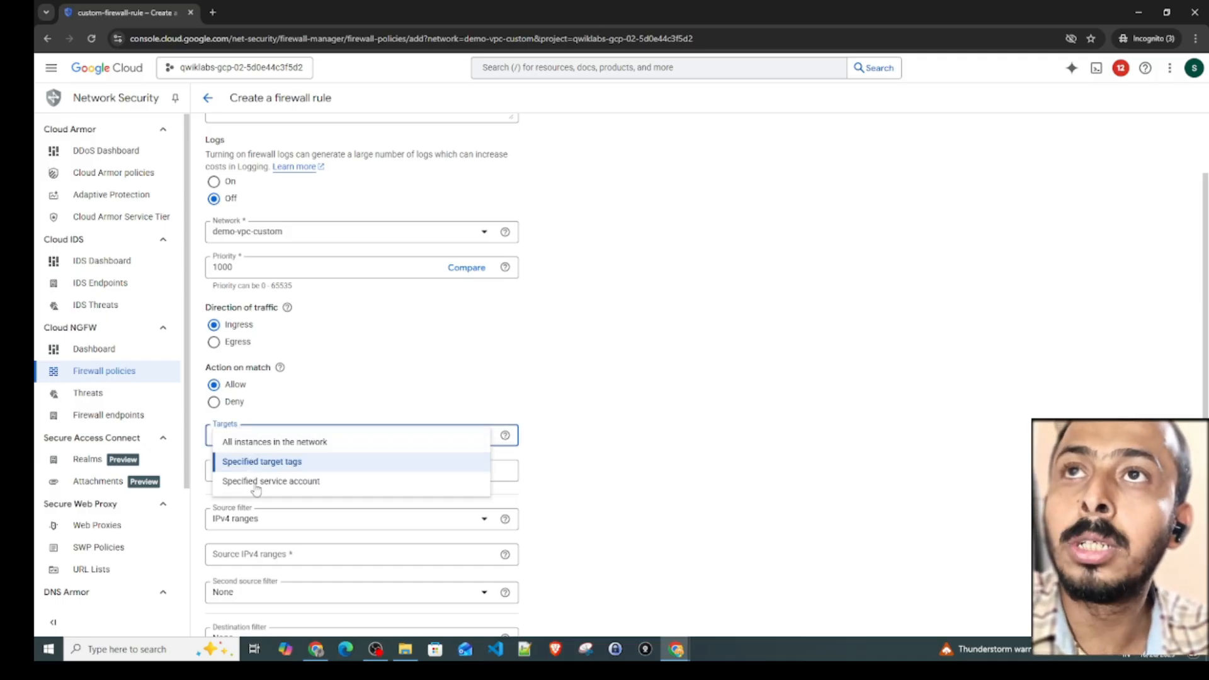
left_click(266, 484)
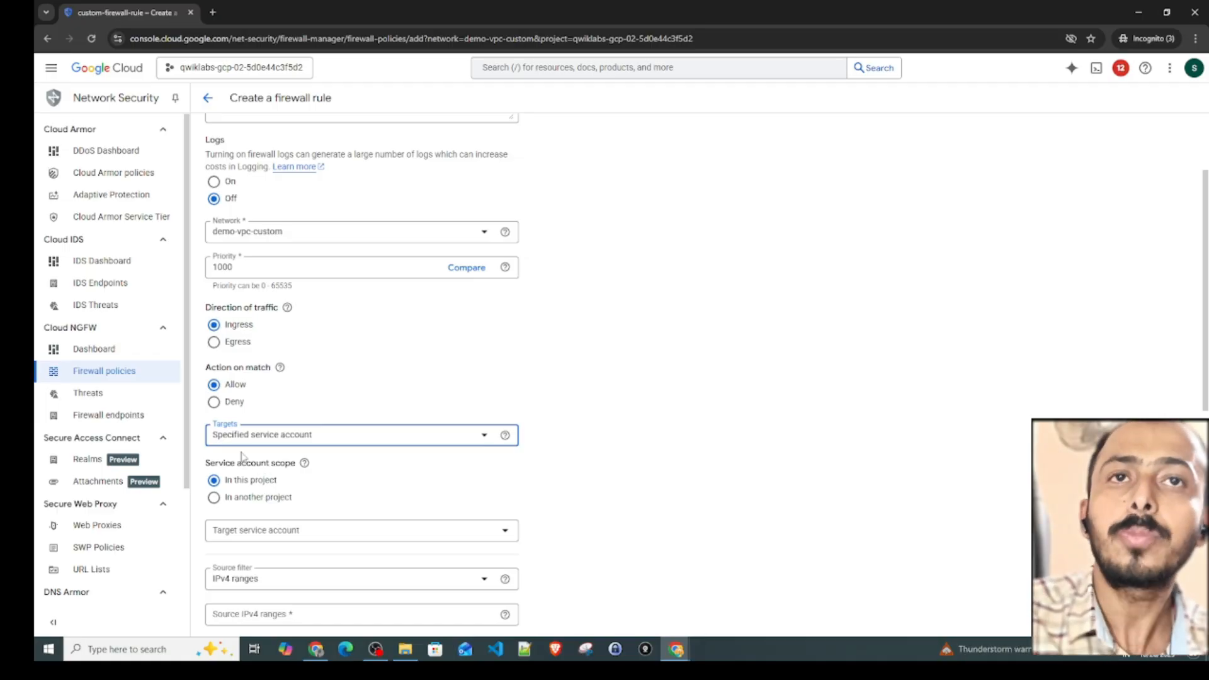
left_click(675, 654)
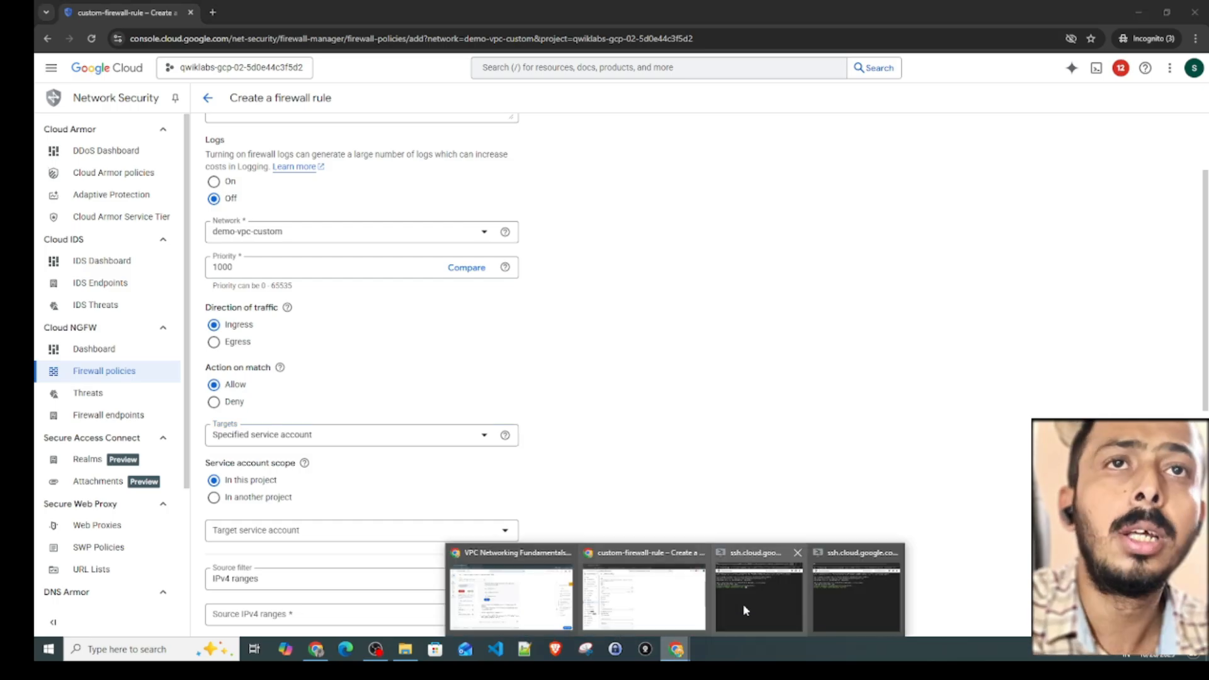
left_click(755, 595)
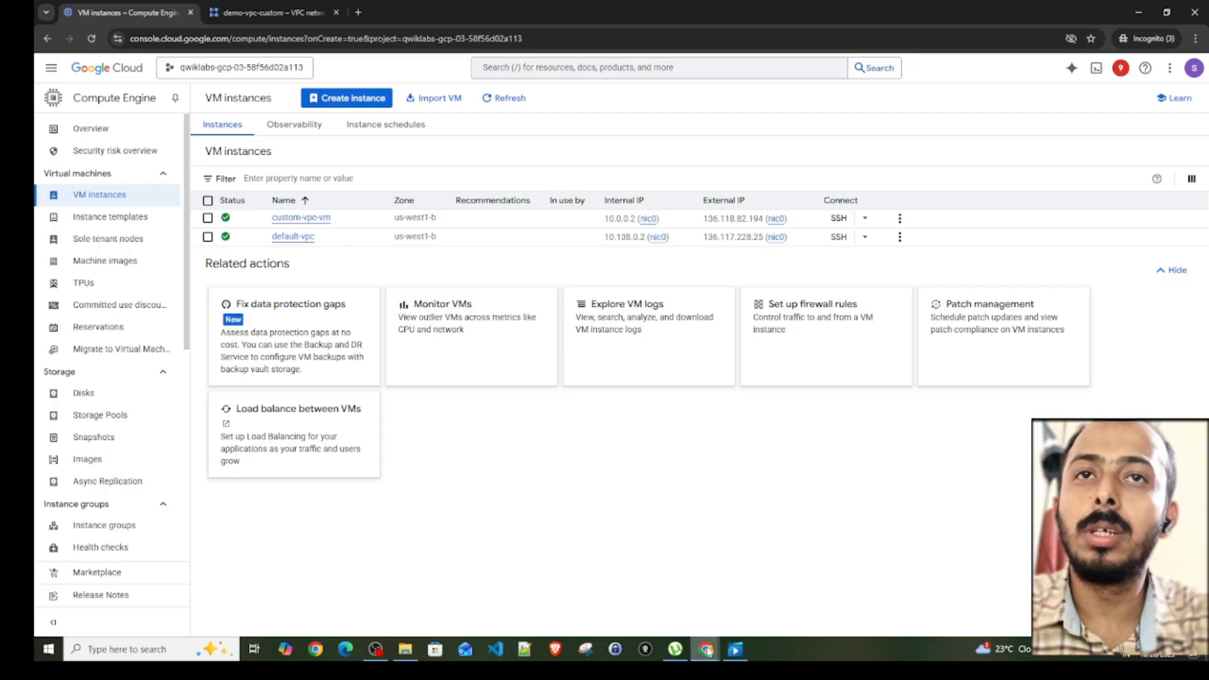
- Bring up the default-vpc and custom-vpc-vm SSH-in-browser windows and arrange them side by side
mouse_move(706, 652)
left_click(761, 599)
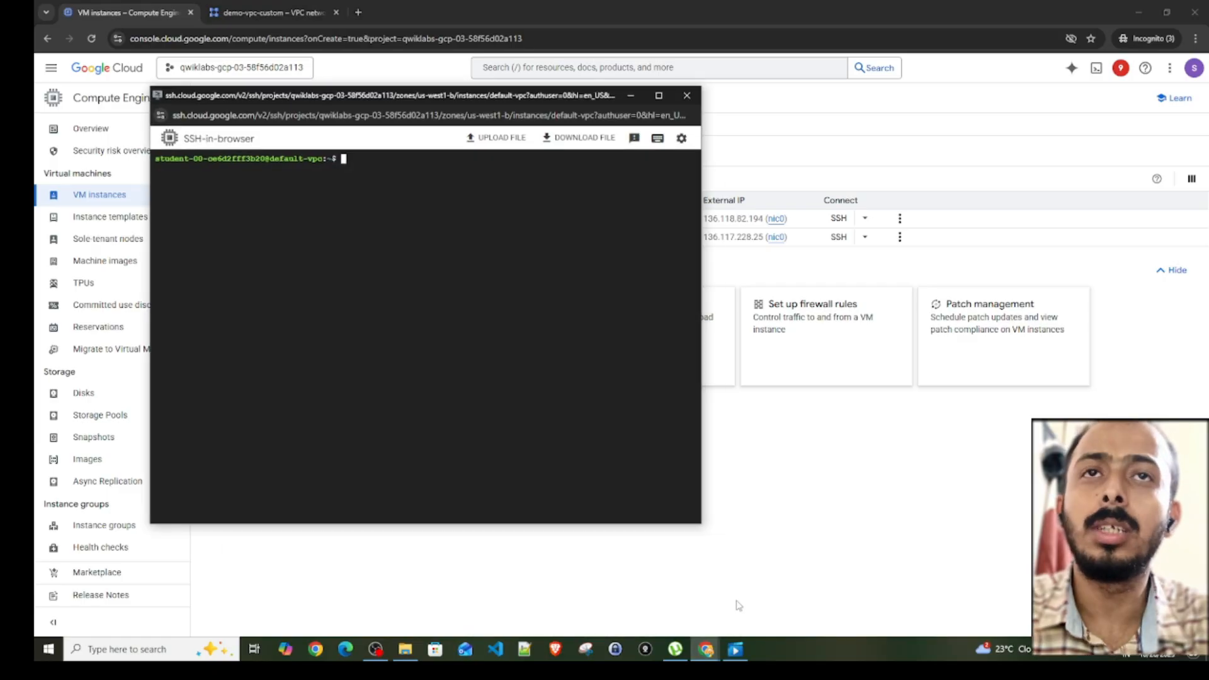
left_click(866, 596)
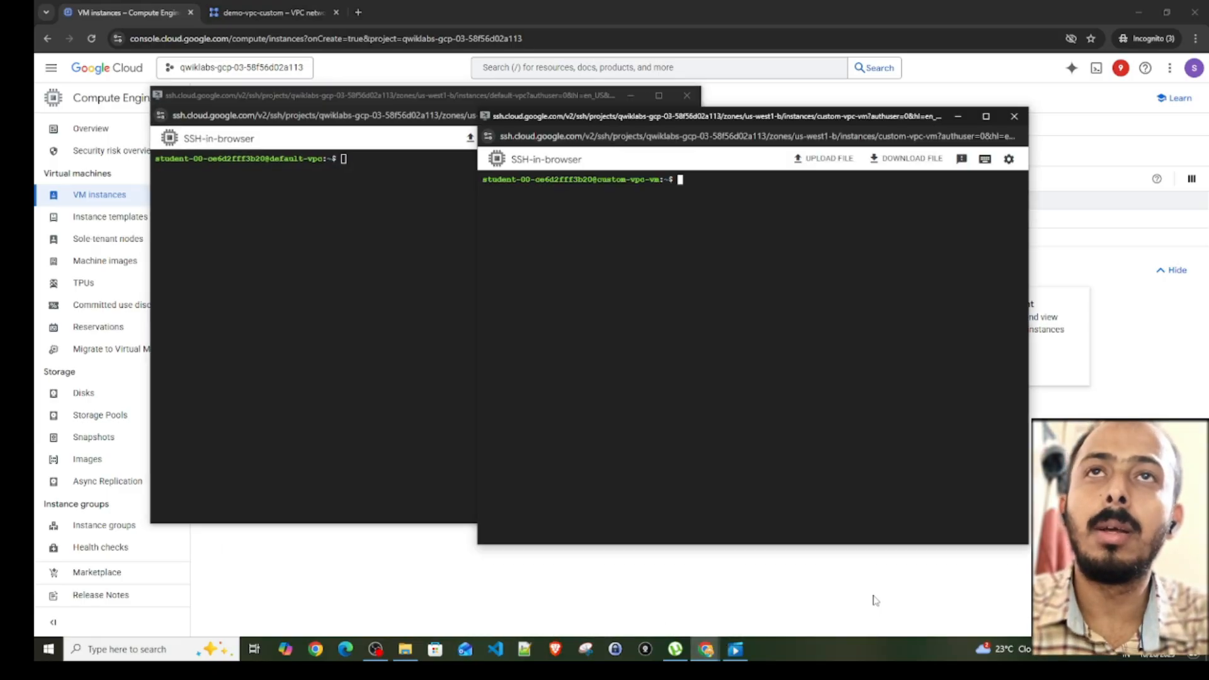
left_click_drag(686, 116, 848, 112)
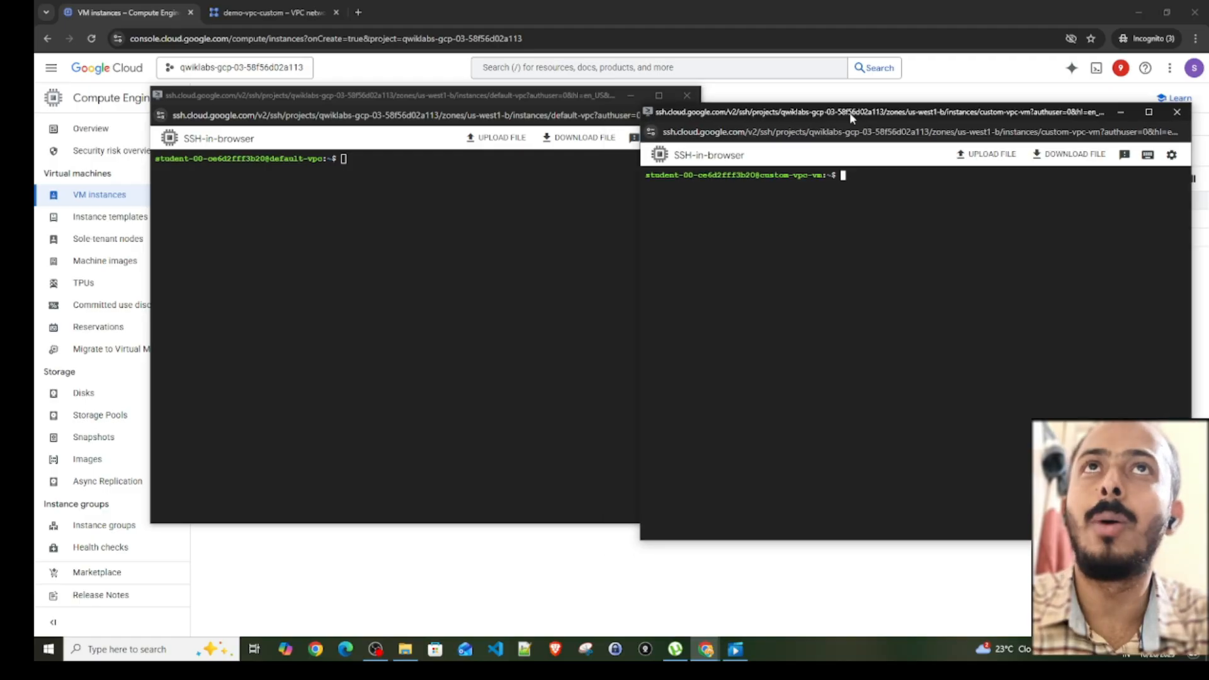
- Ping 8.8.8.8 from the default-vpc SSH session to test its outbound connectivity
left_click(400, 200)
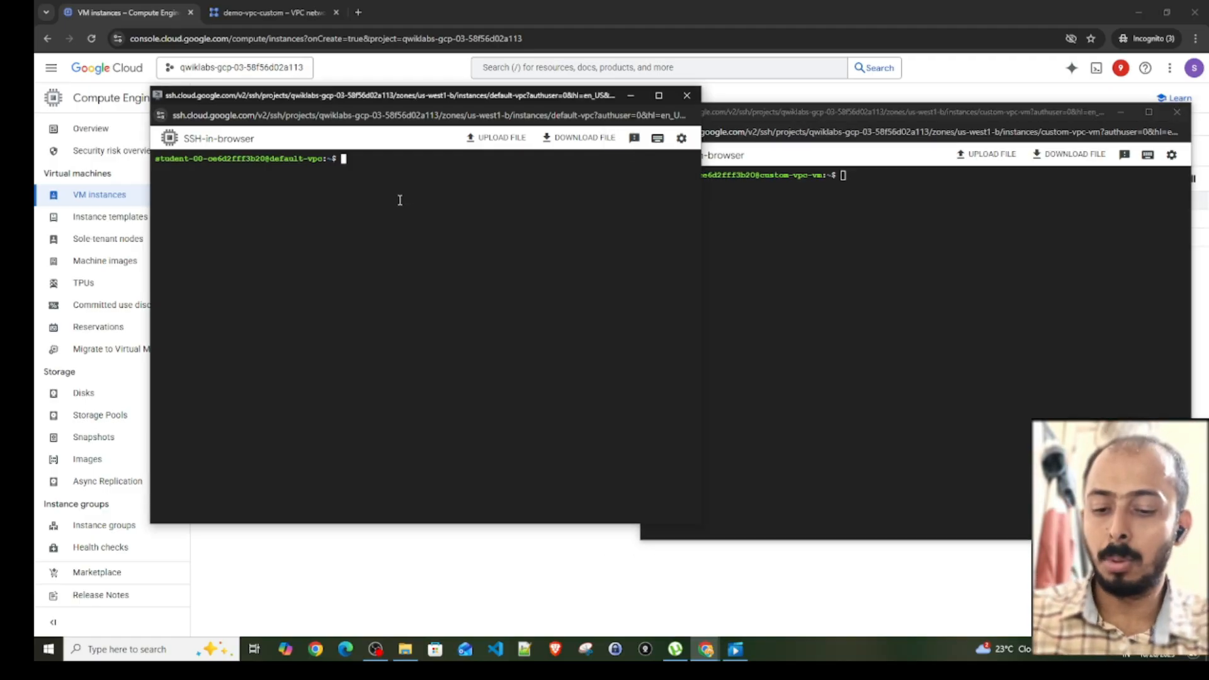
type("ping")
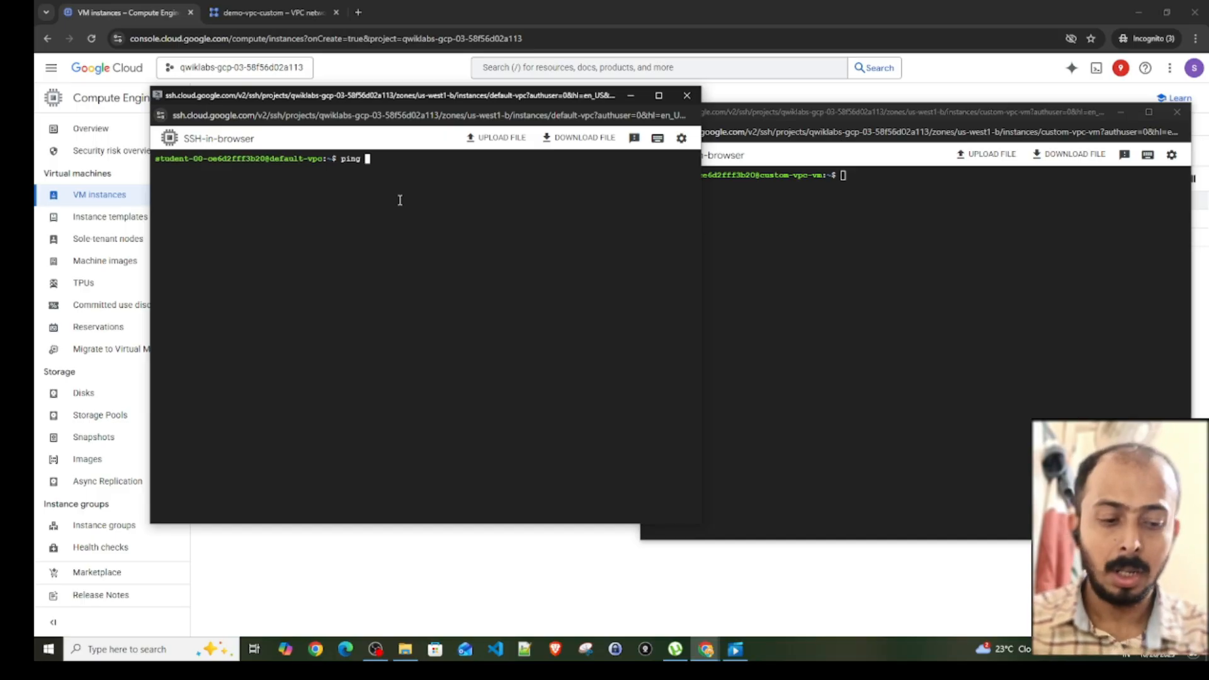
type("8.8.8.")
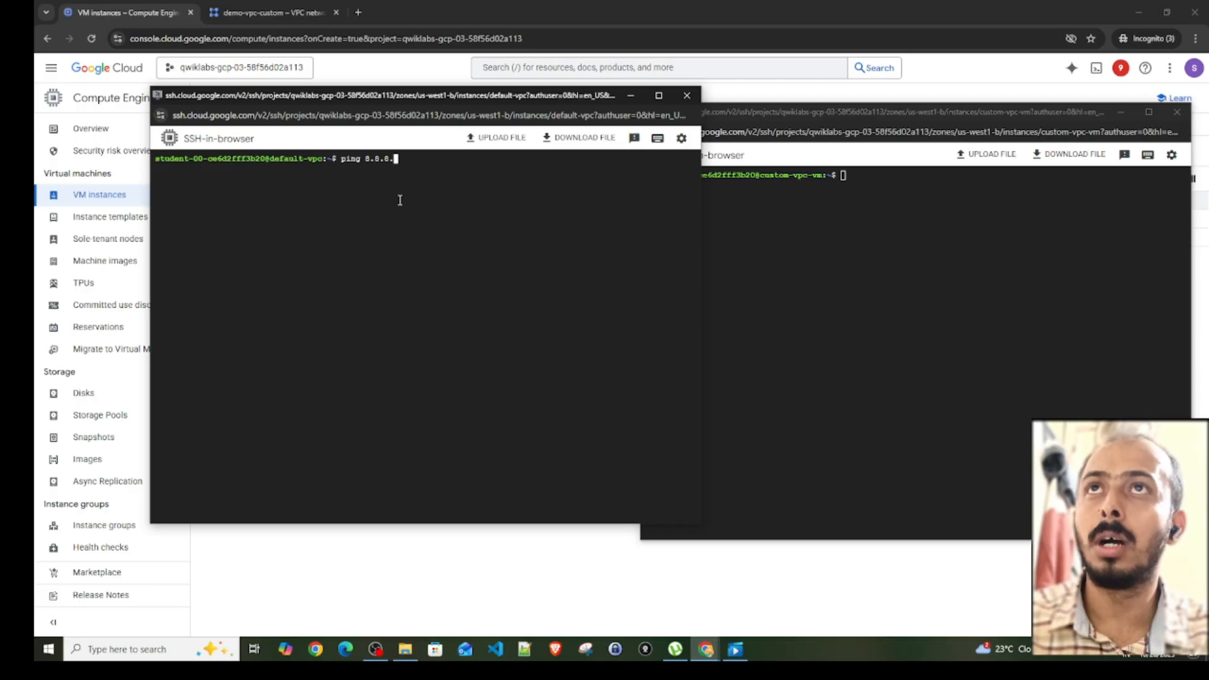
type("8")
key("Return")
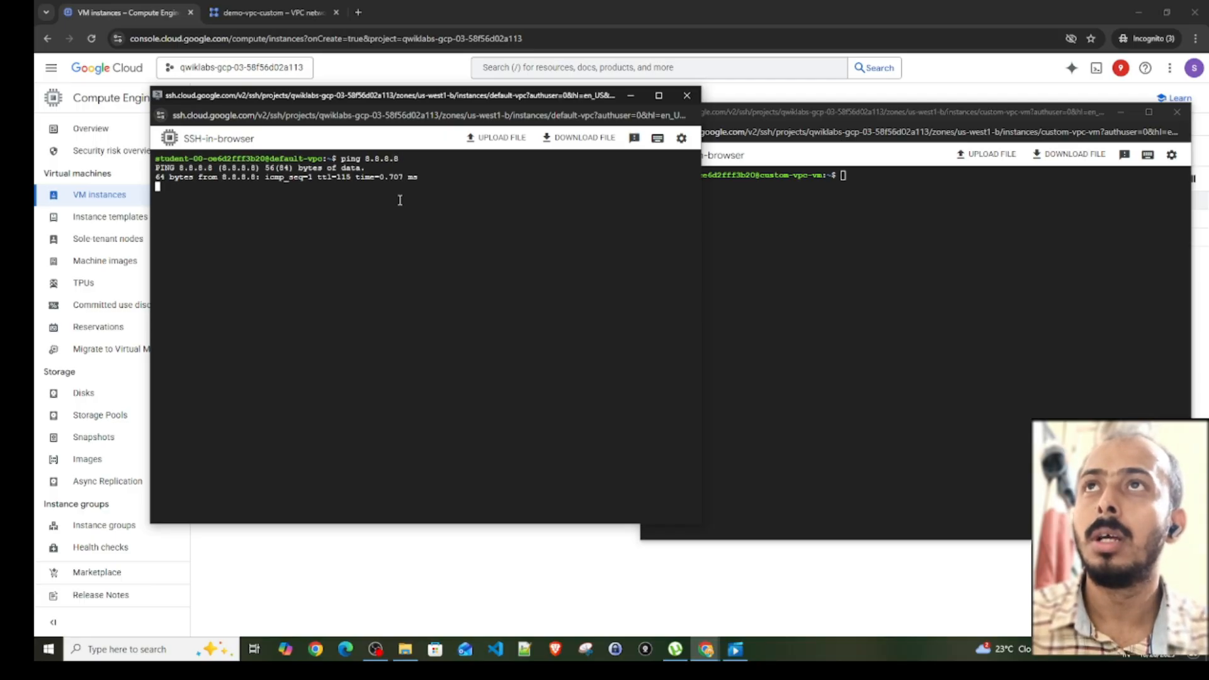
- Ping 8.8.8.8 from the custom-vpc-vm SSH session to test its outbound connectivity
left_click(883, 197)
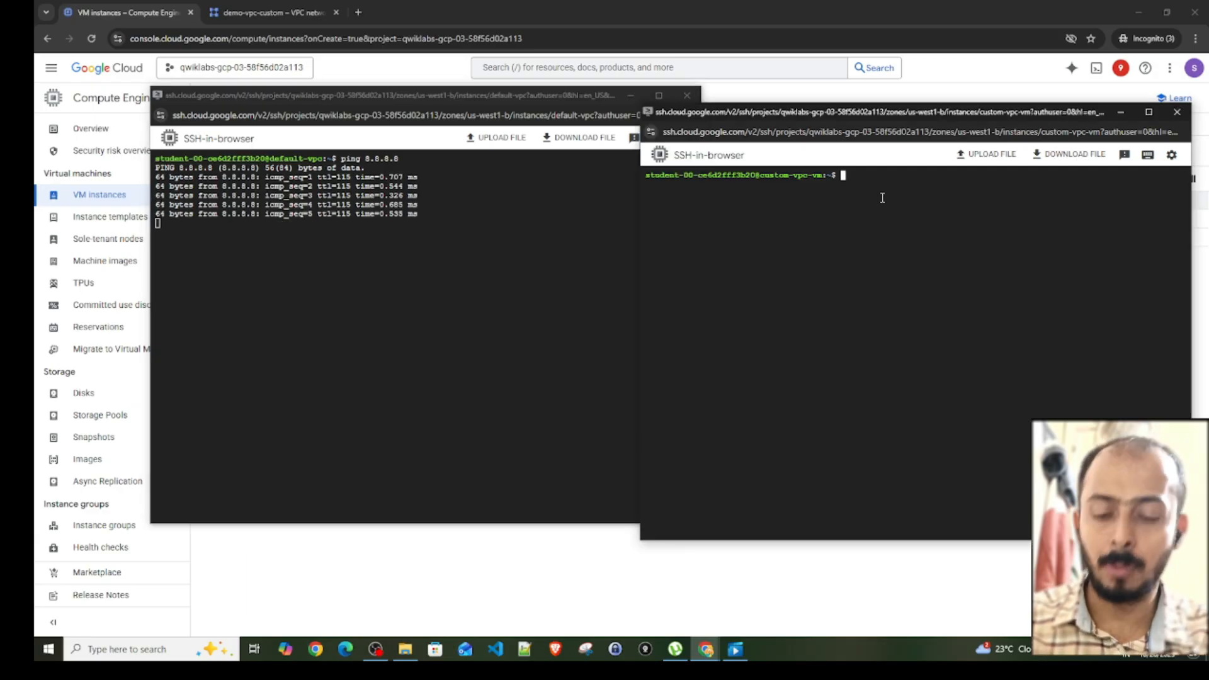
type("ping ")
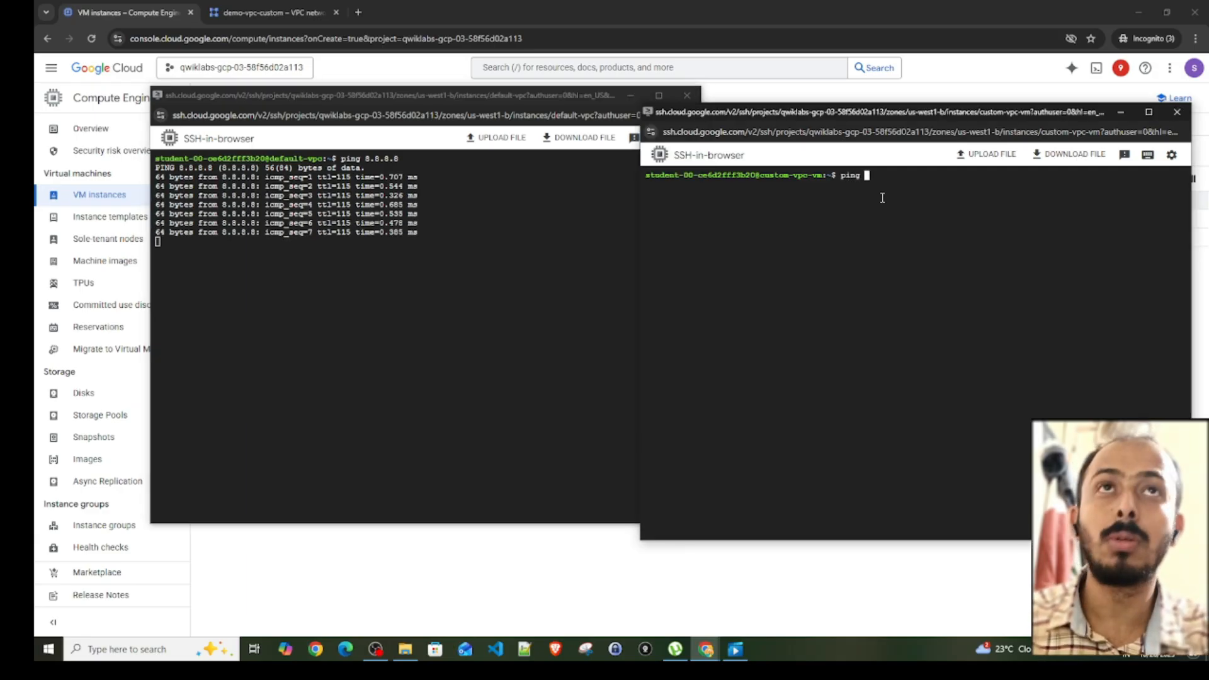
type("8.8.8.8")
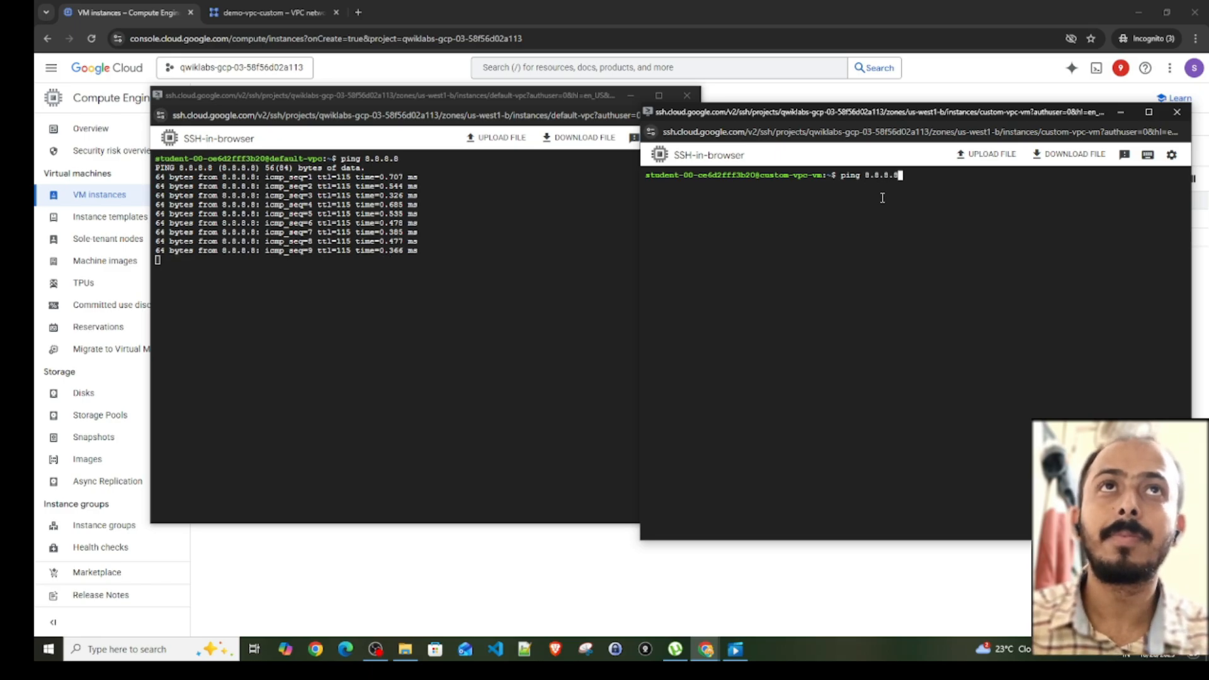
key("Return")
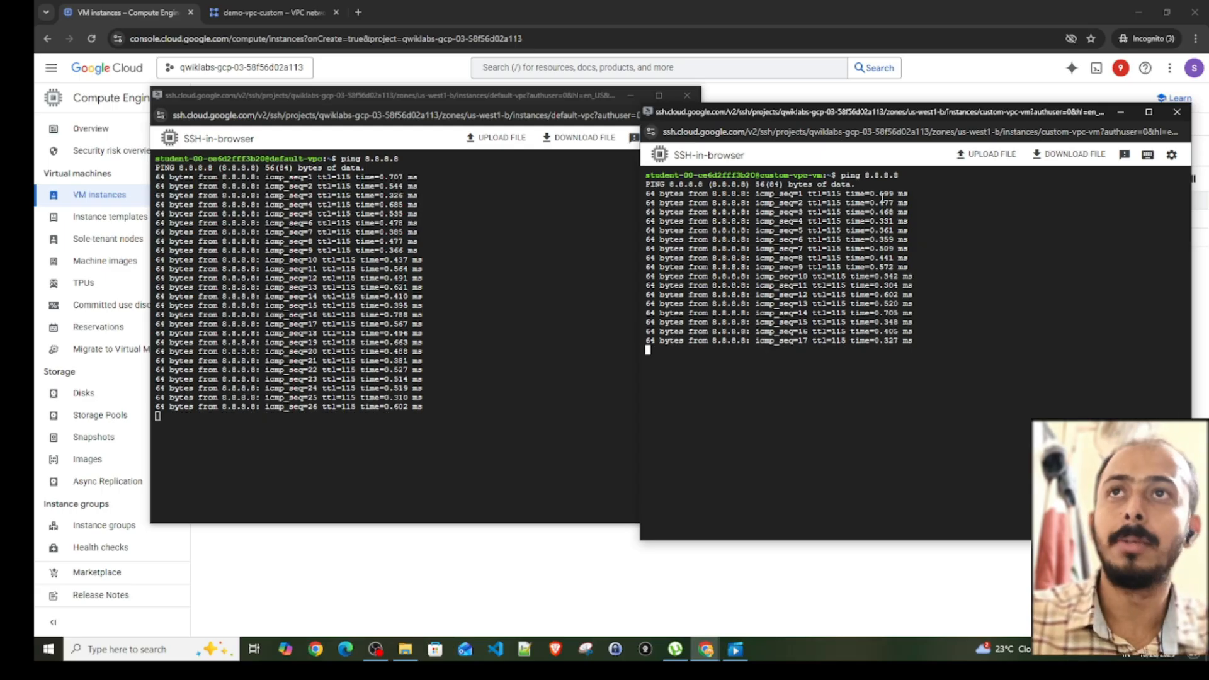
- Stop the running pings in both the default-vpc and custom-vpc-vm SSH sessions
left_click(557, 412)
key("ctrl+x")
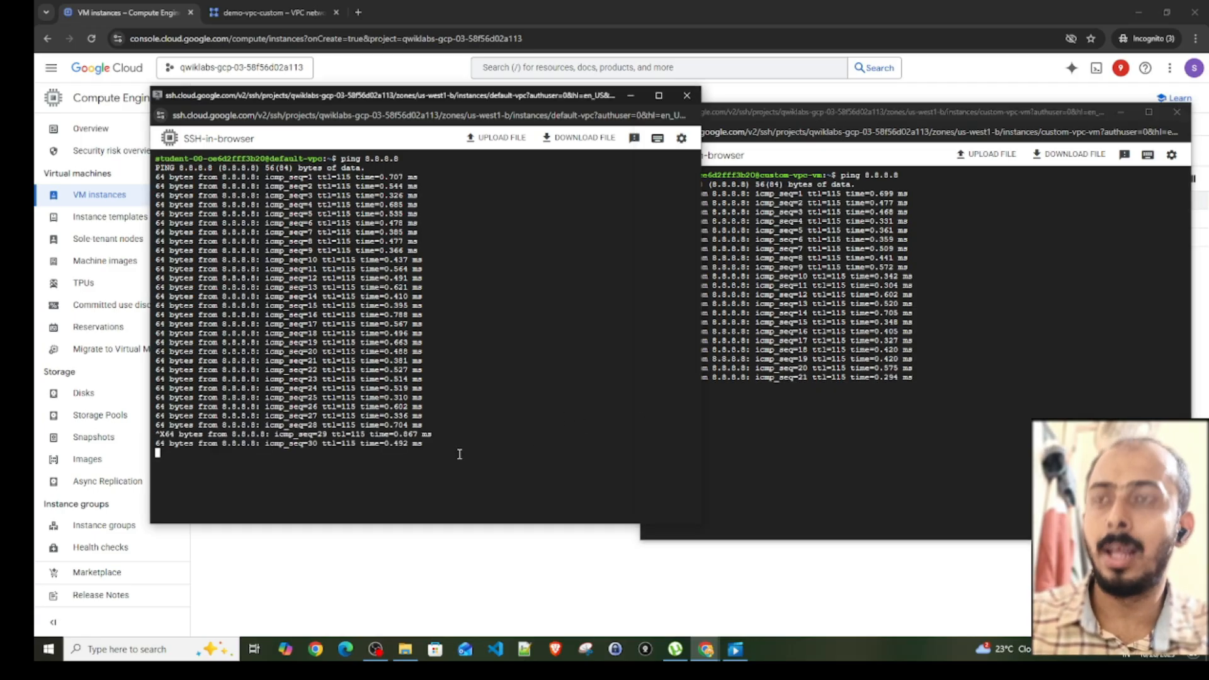
key("ctrl+c")
left_click(775, 433)
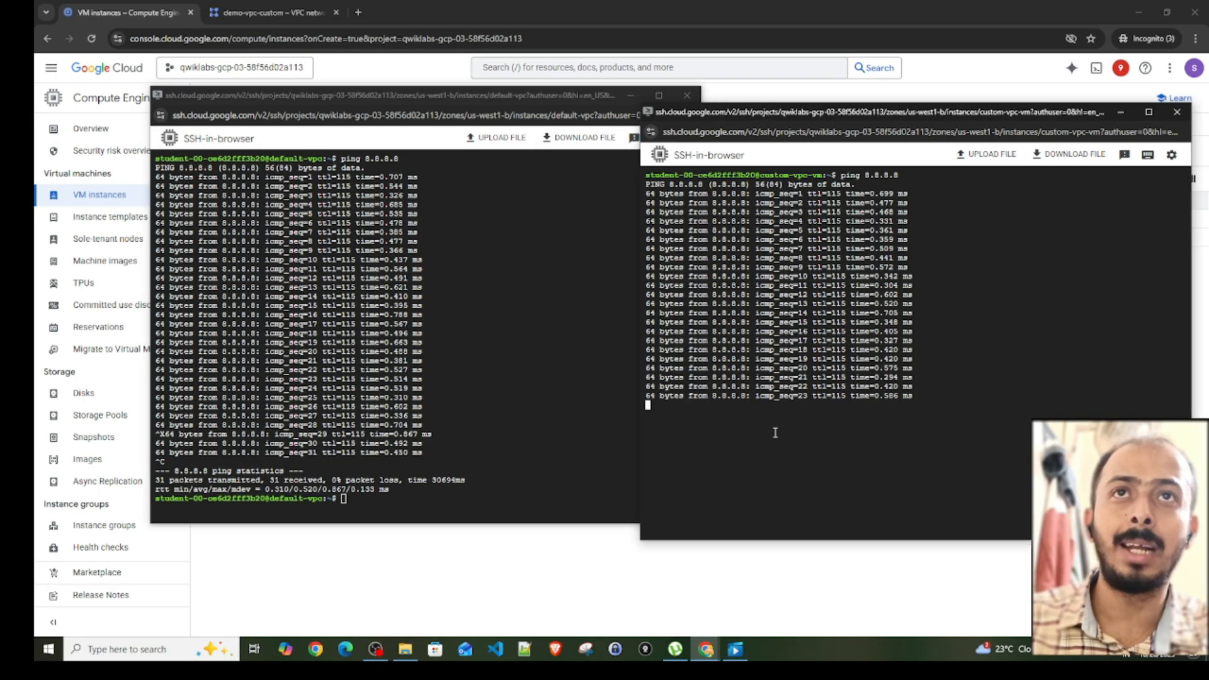
key("ctrl+c")
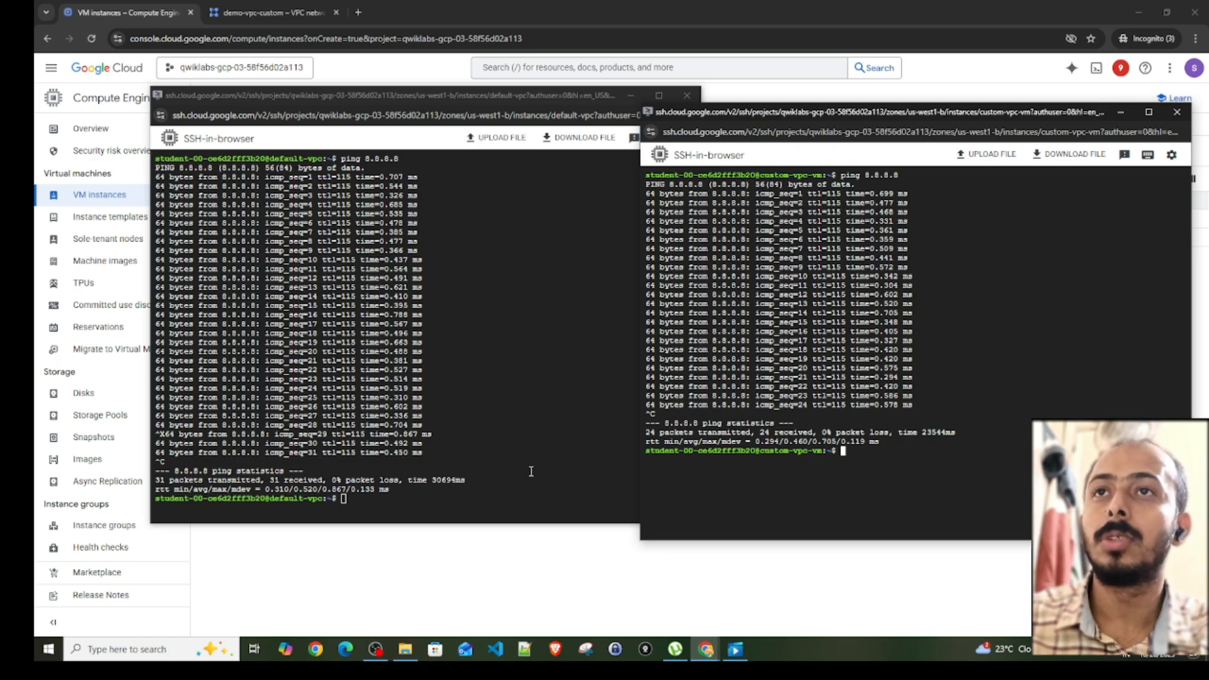
- Run sudo apt update in the default-vpc SSH session and in the custom-vpc-vm session
left_click(448, 500)
type("sudo apt ")
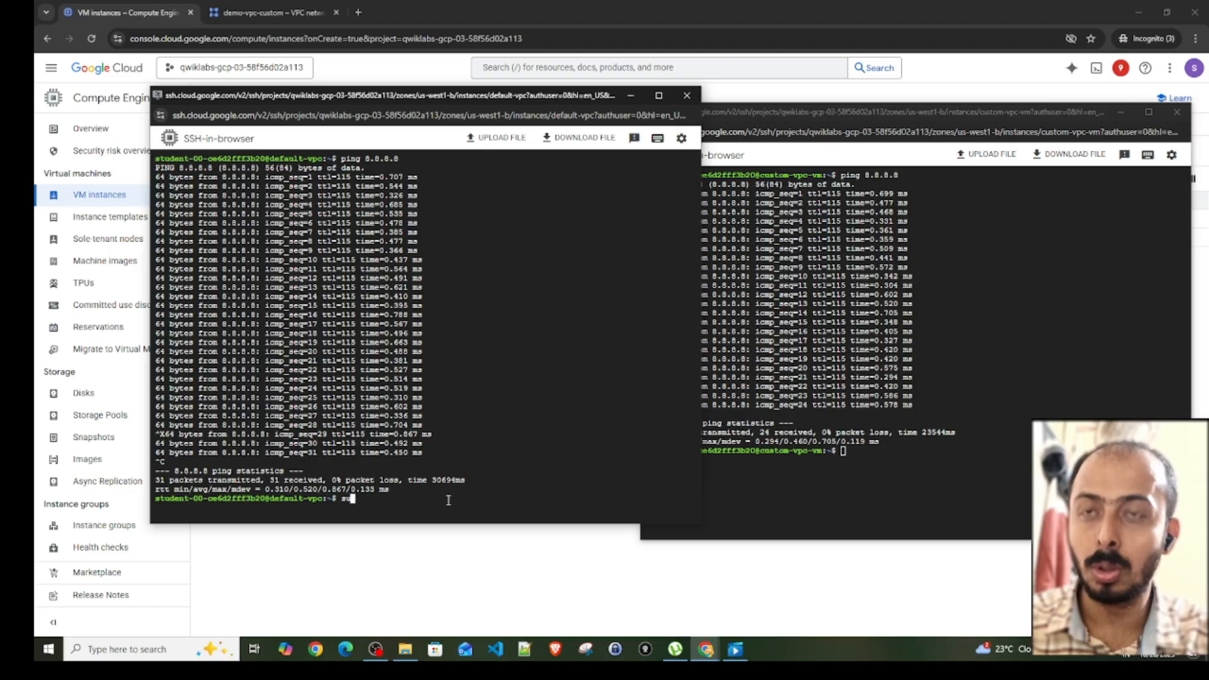
type("update")
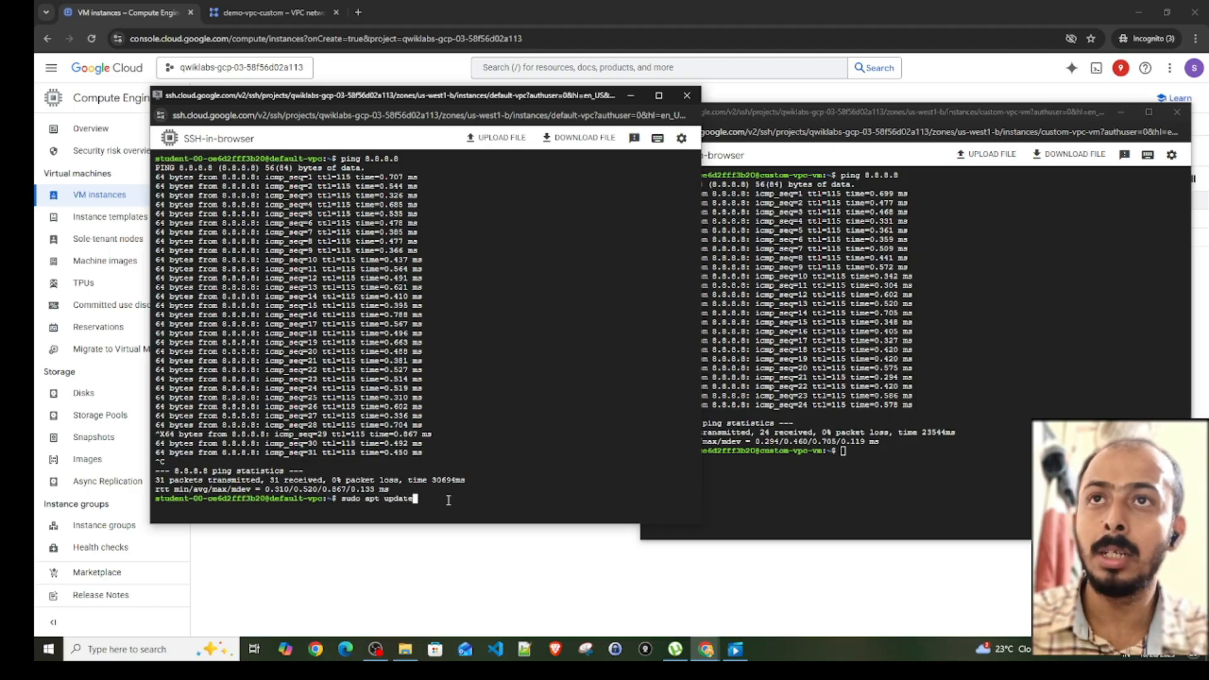
key("Return")
left_click(854, 501)
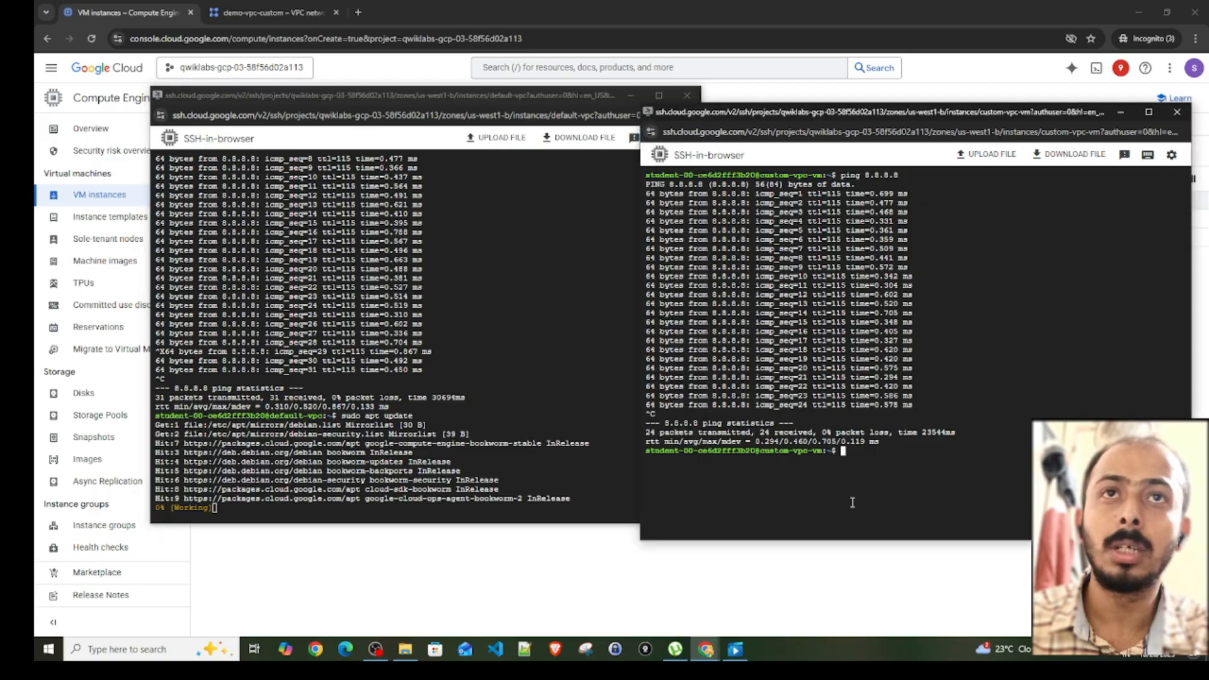
type("sudo apt update")
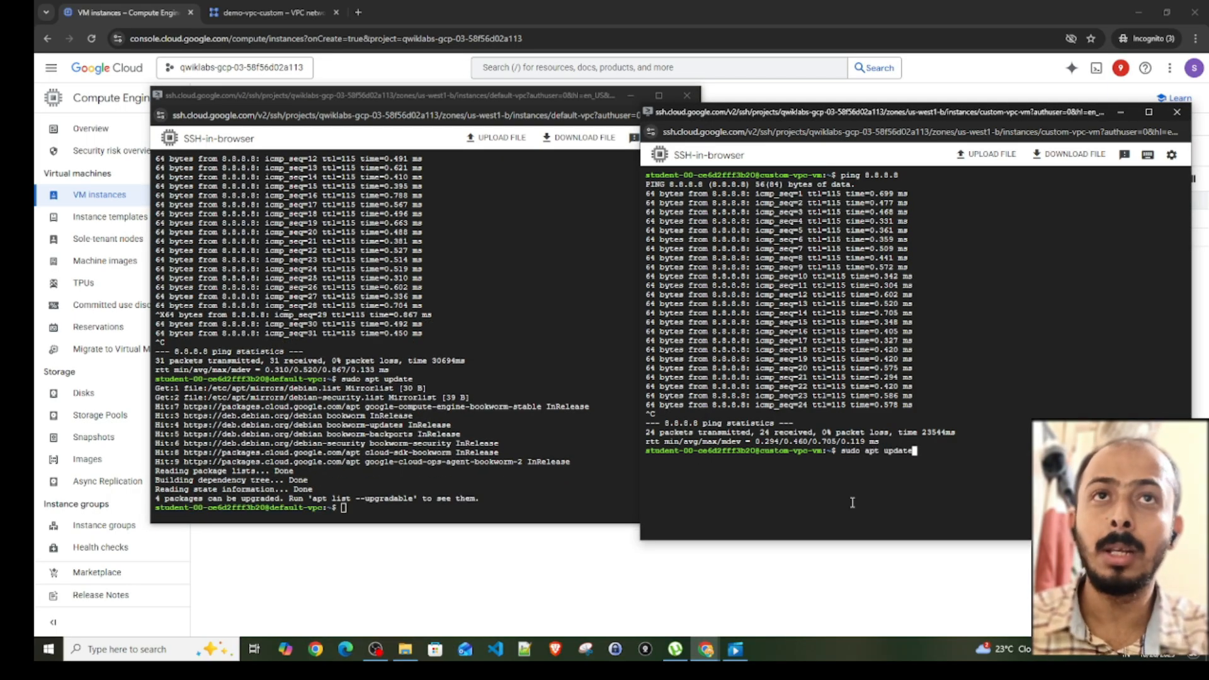
key("Return")
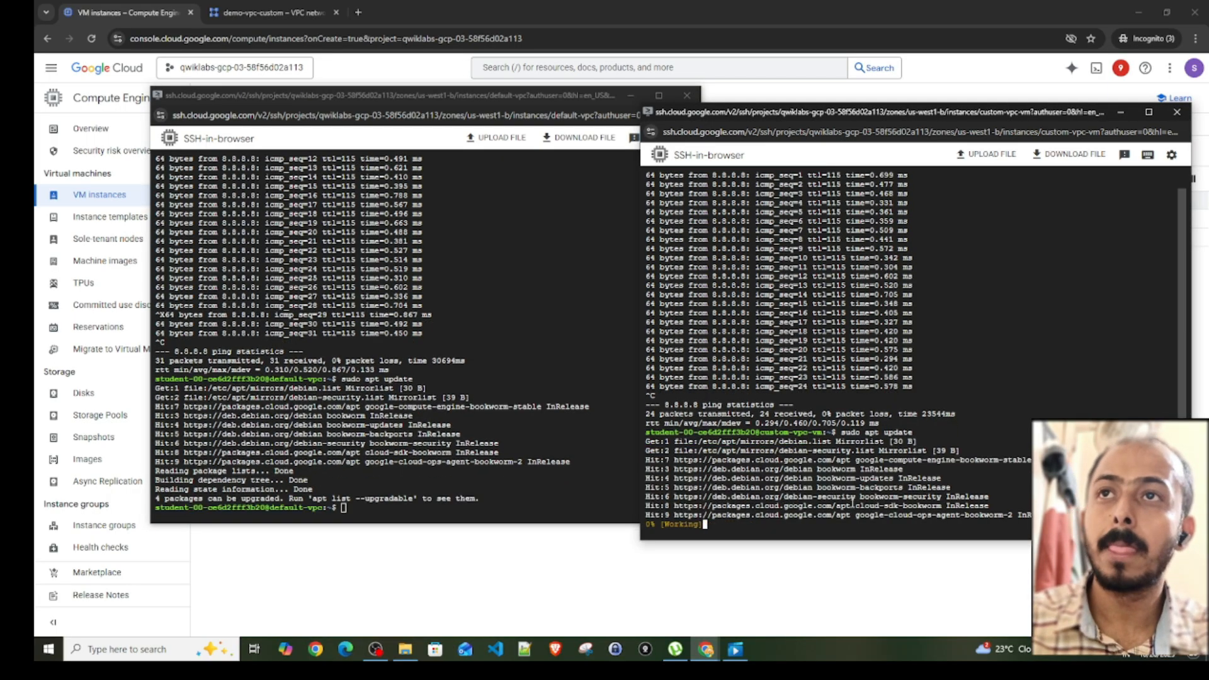
- Install nginx on the default-vpc VM with sudo apt install nginx -y
left_click(469, 506)
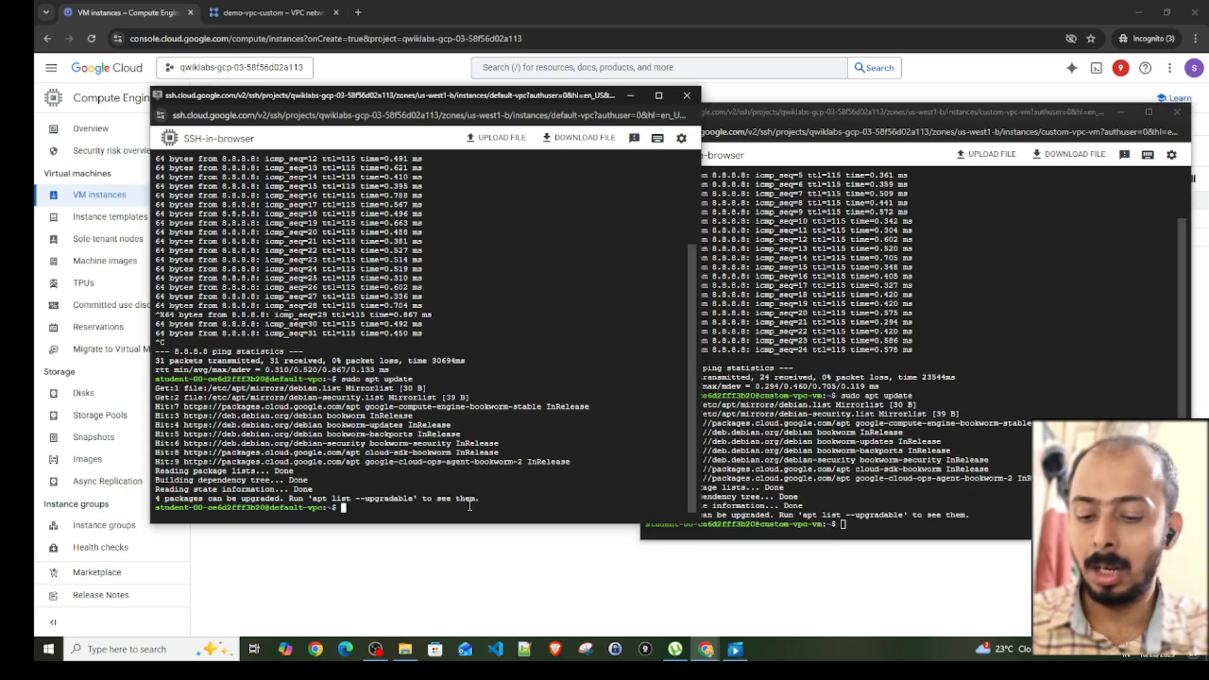
type("sudo")
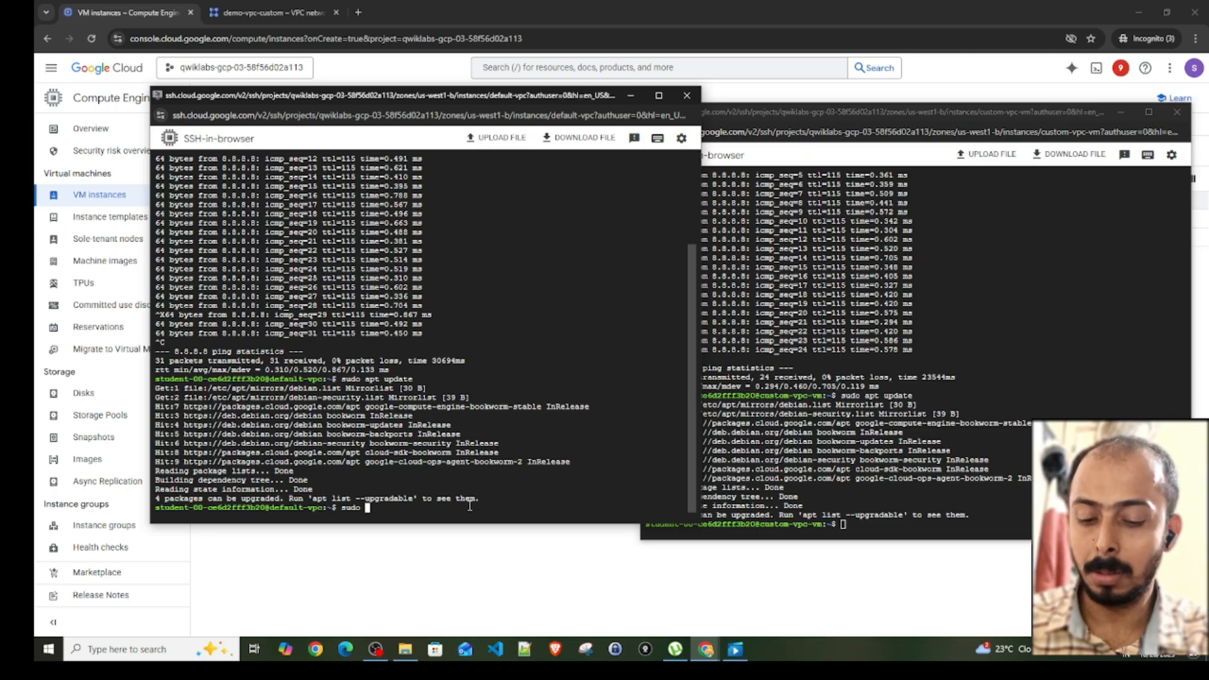
type(" apt install")
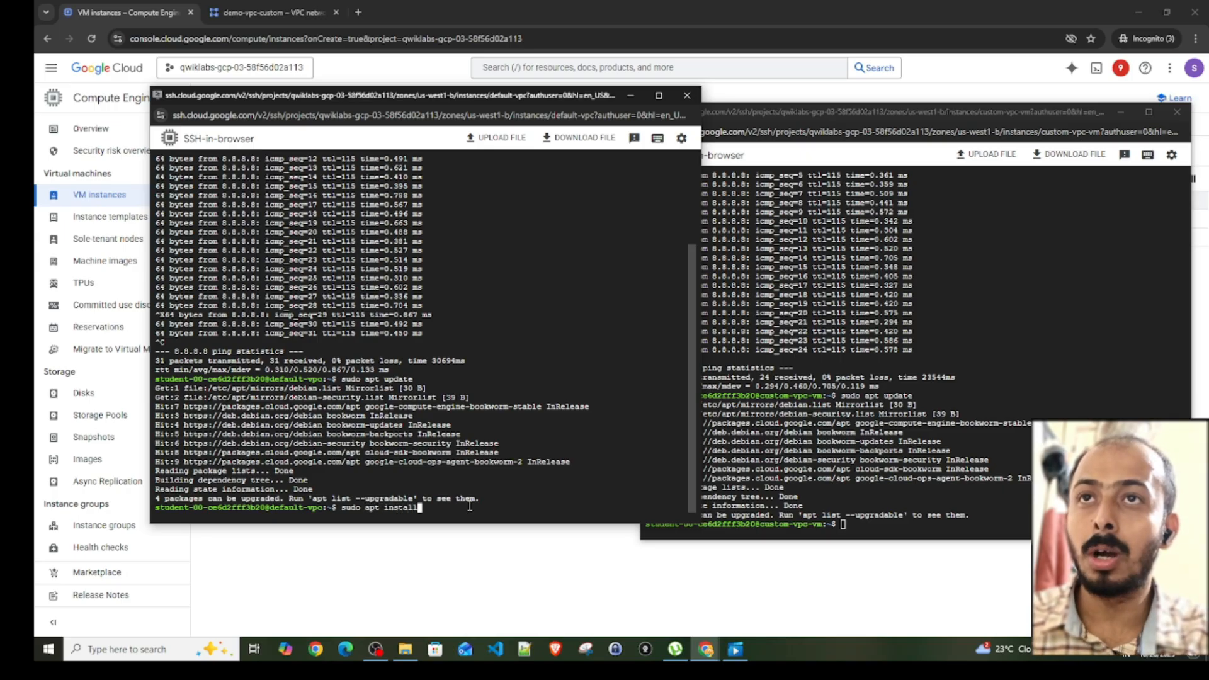
type(" n")
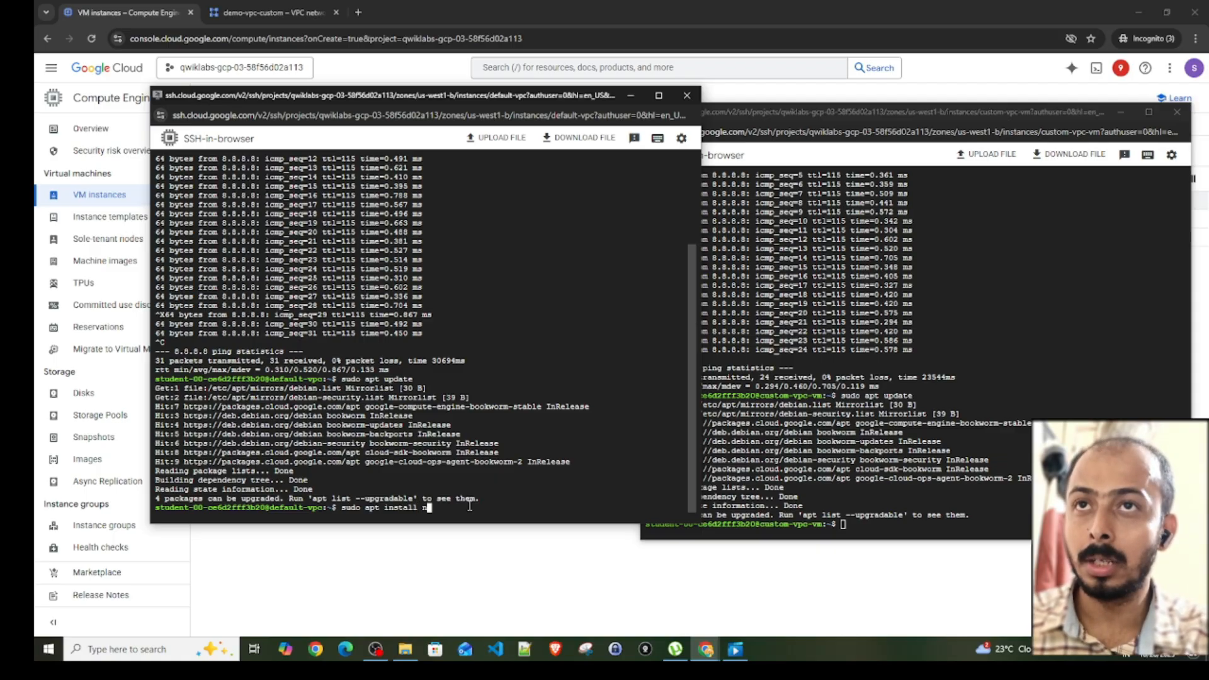
type("ginx ")
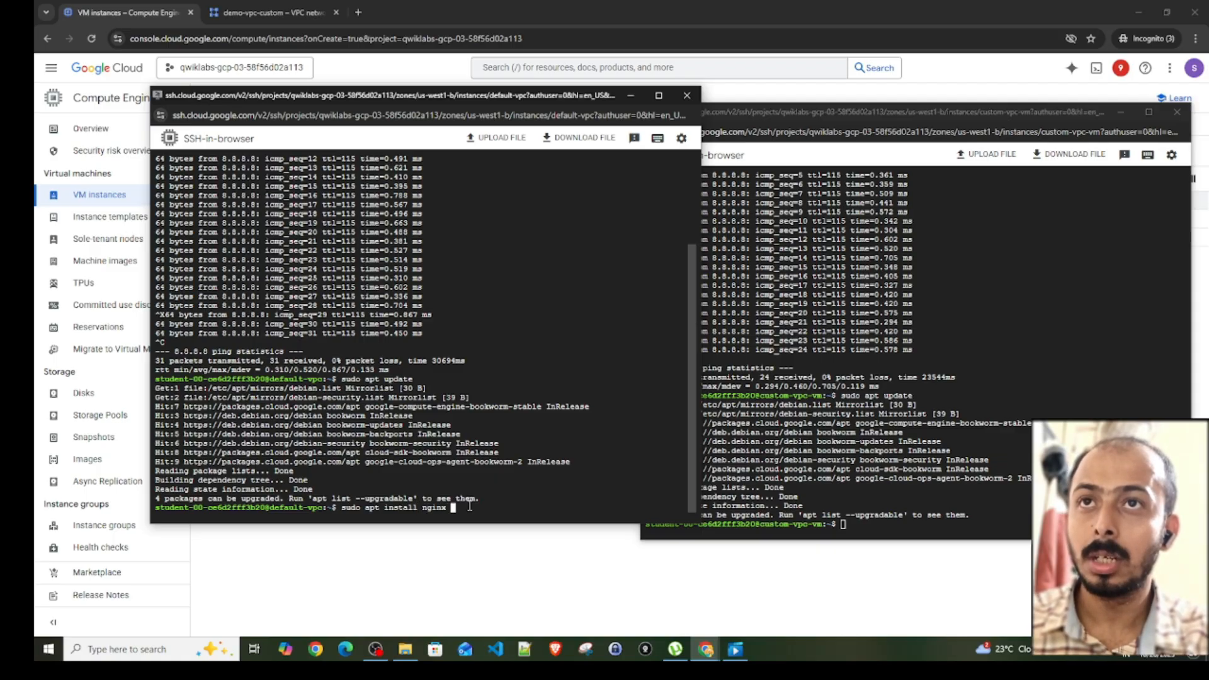
type("-y")
key("Return")
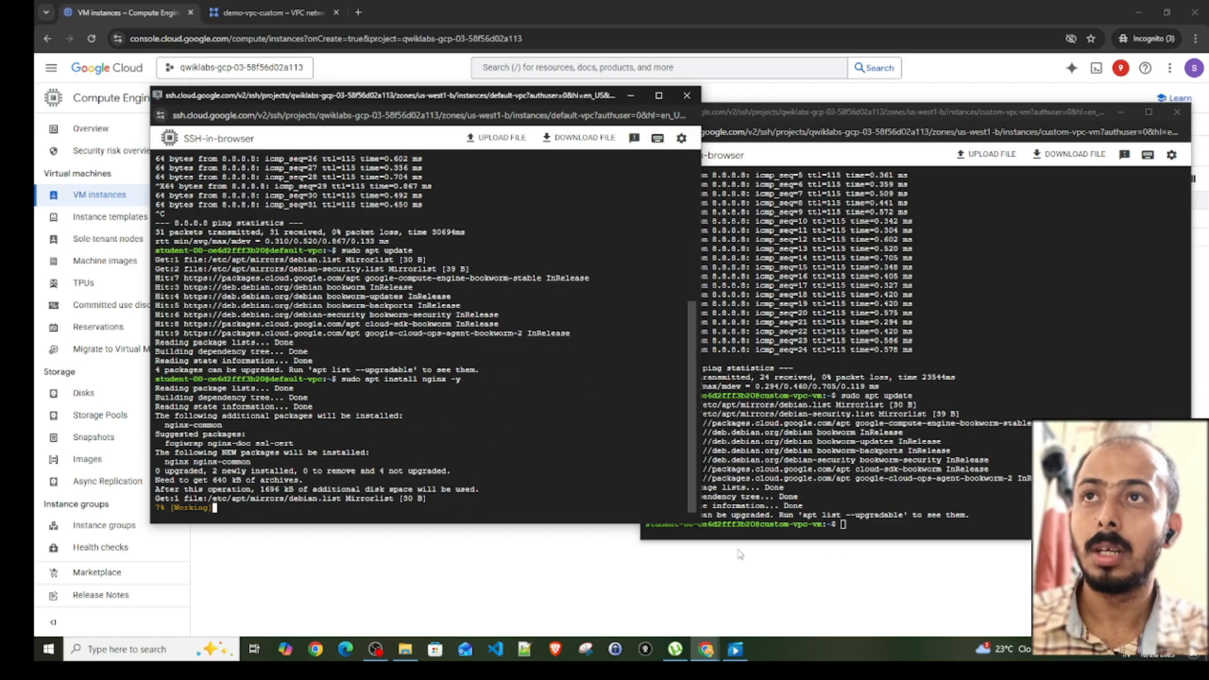
- Install nginx on the custom-vpc-vm VM with sudo apt install nginx -y
left_click(905, 524)
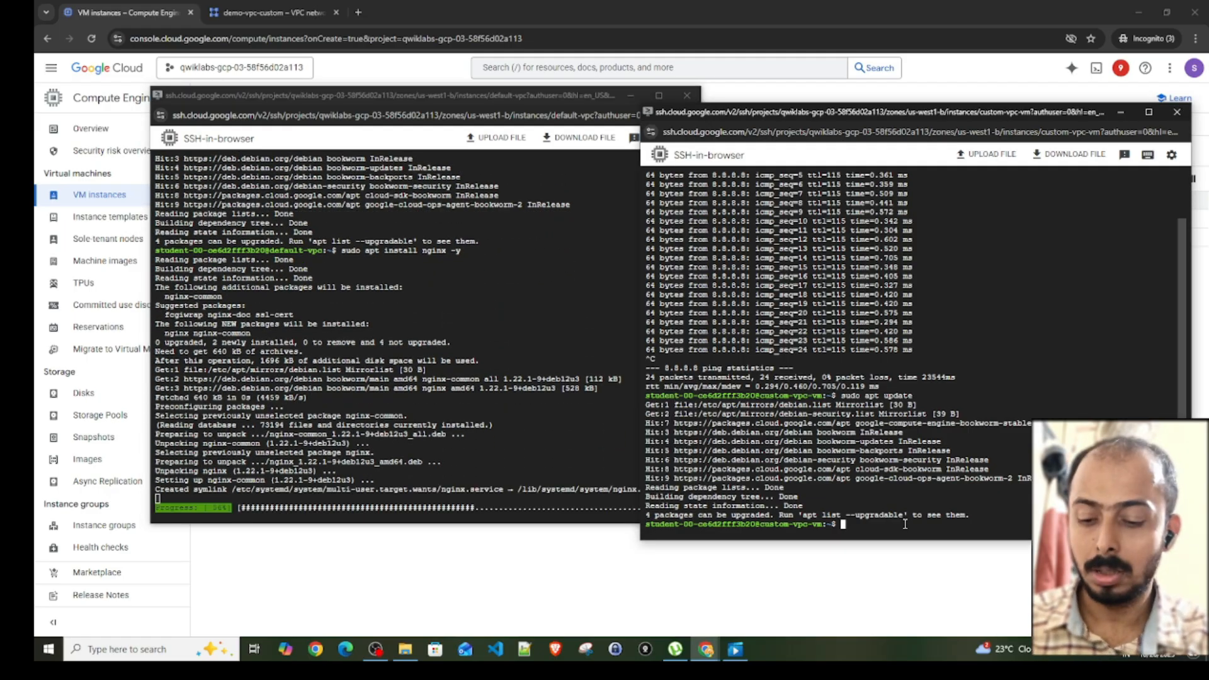
type("sudo apt install ni")
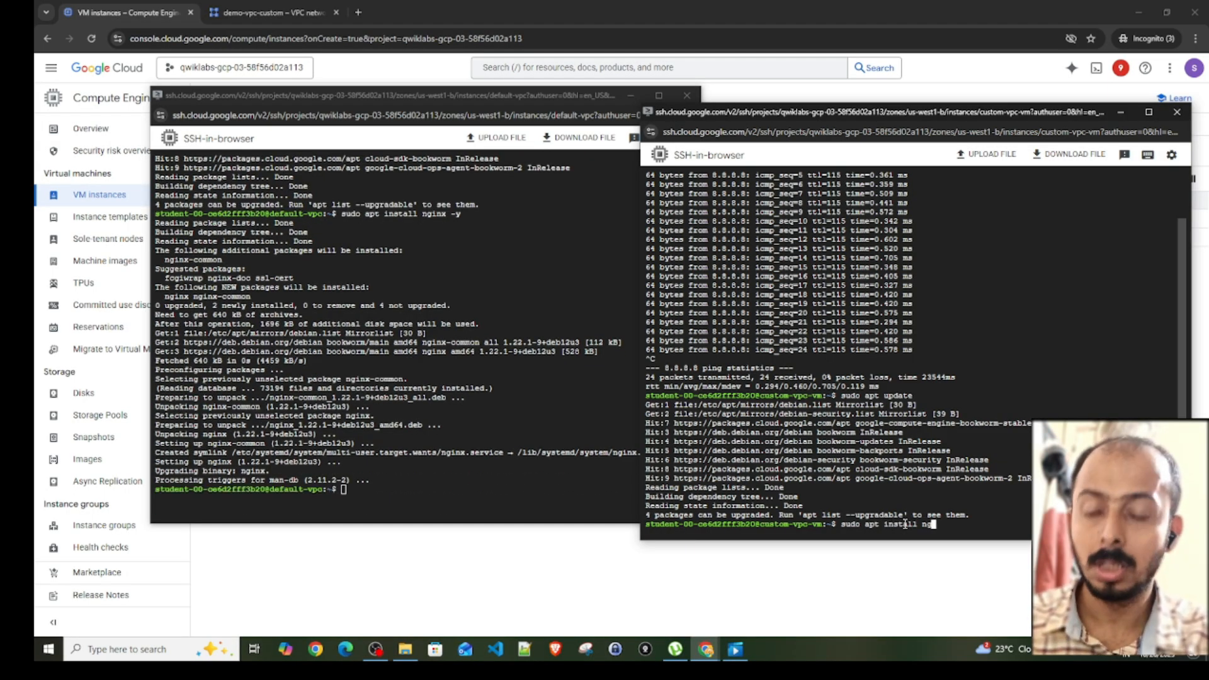
type("ginx -")
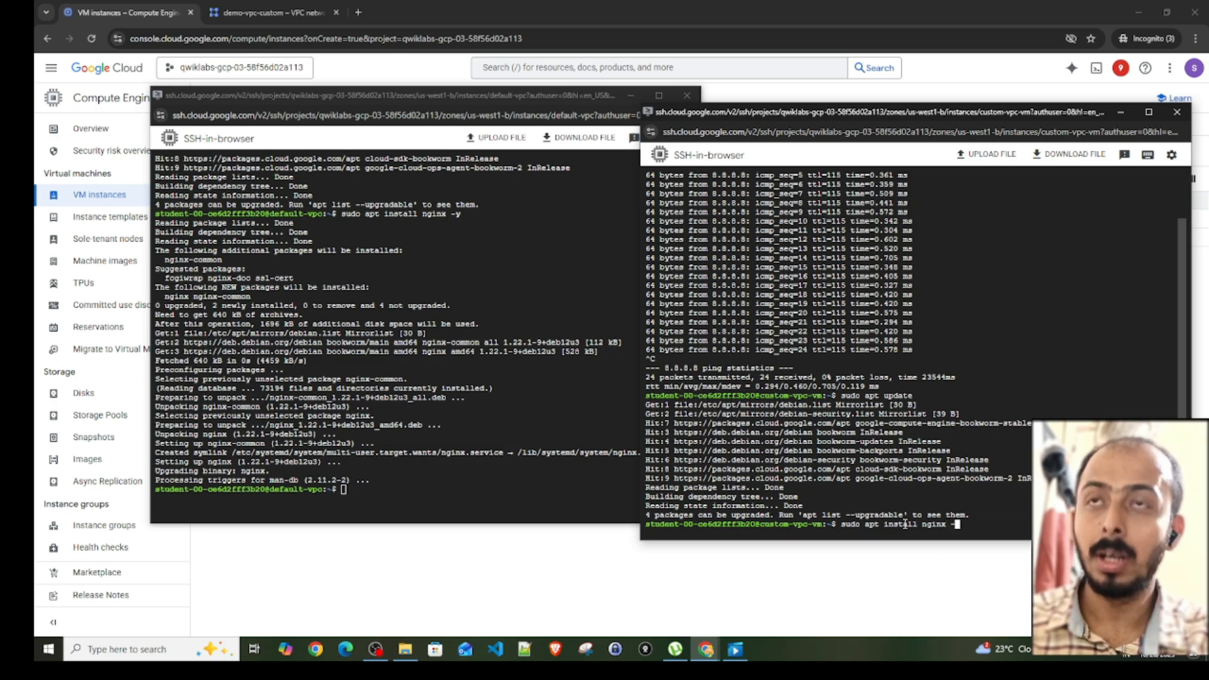
type("y")
key("Return")
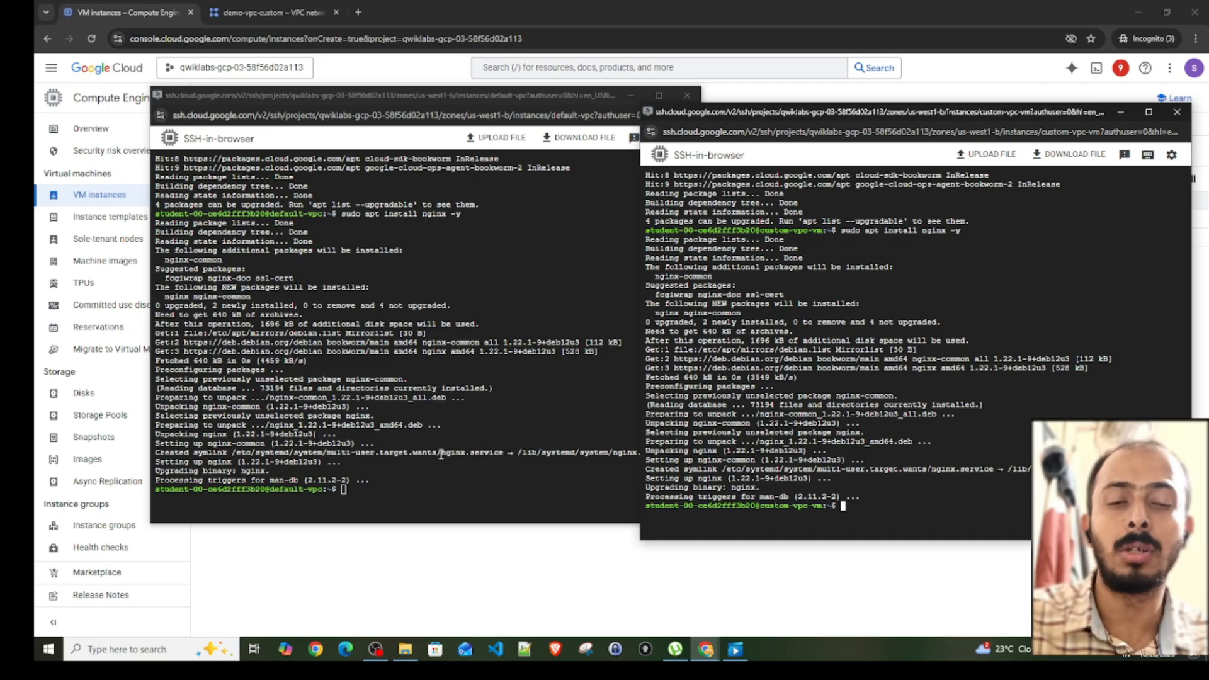
left_click(395, 551)
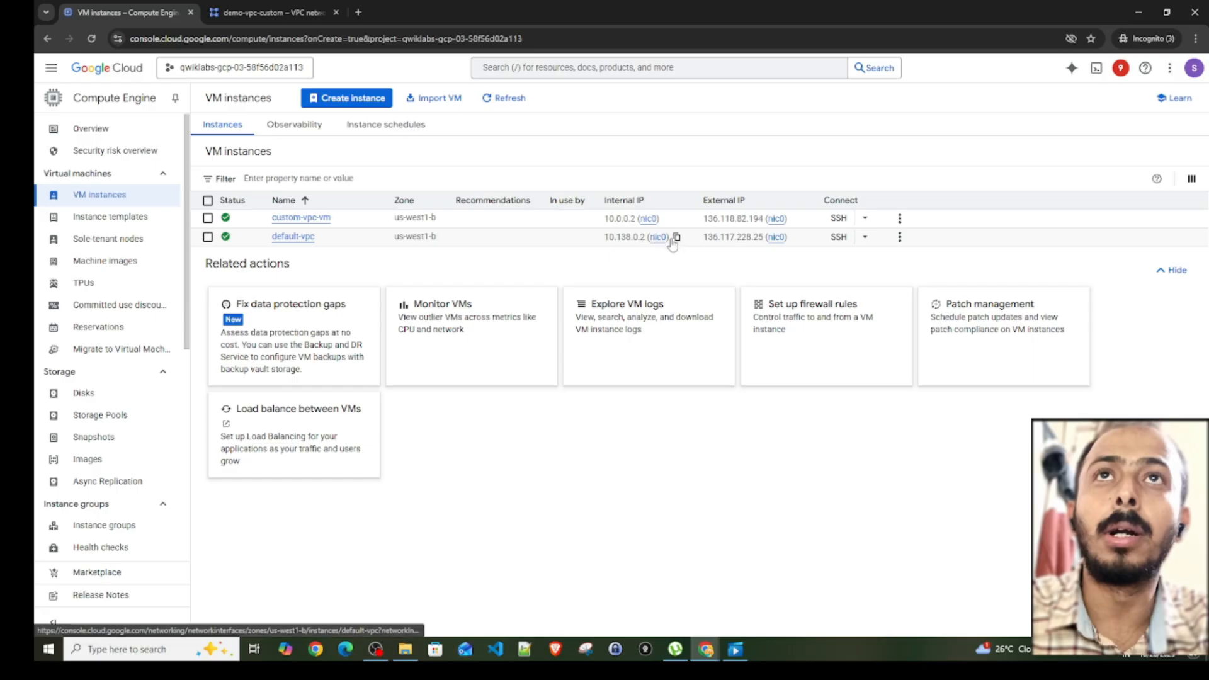
left_click(796, 237)
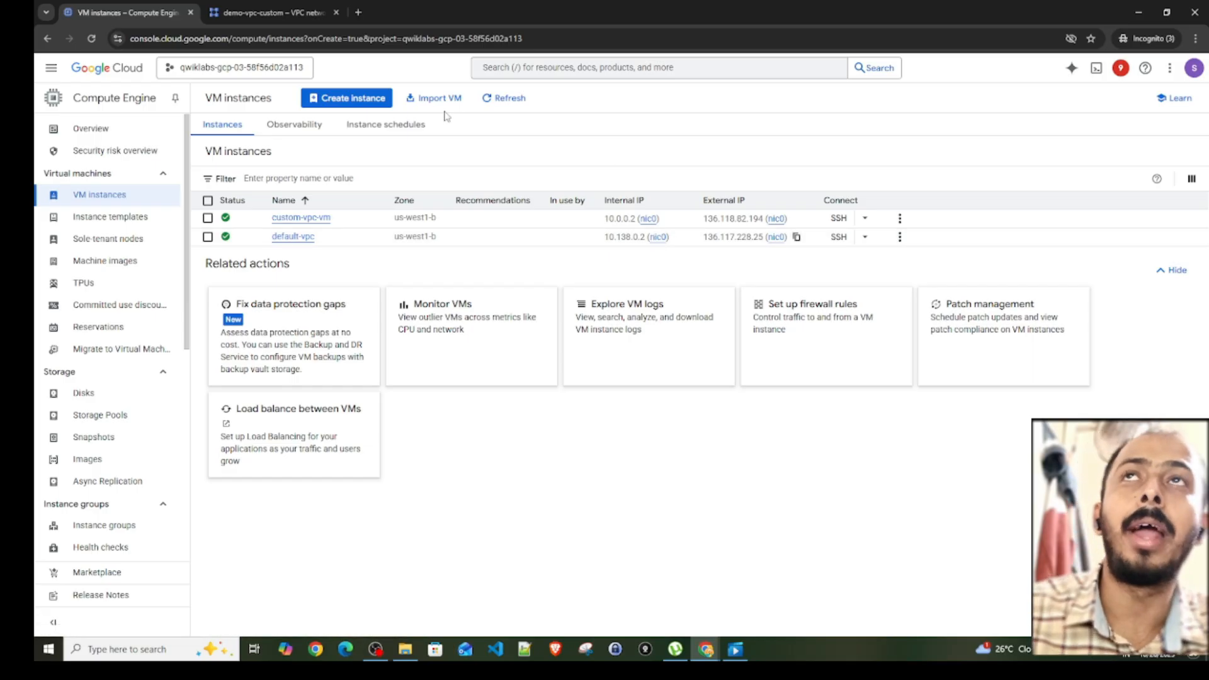
left_click(356, 12)
type("ht")
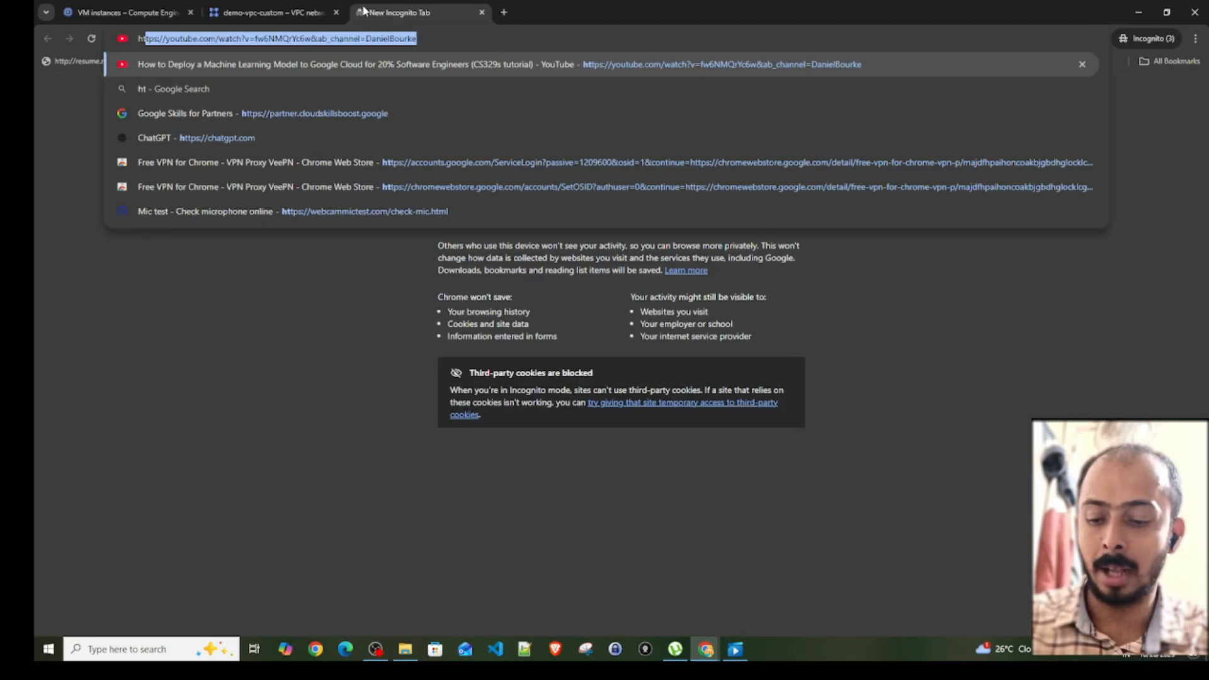
type("tp:")
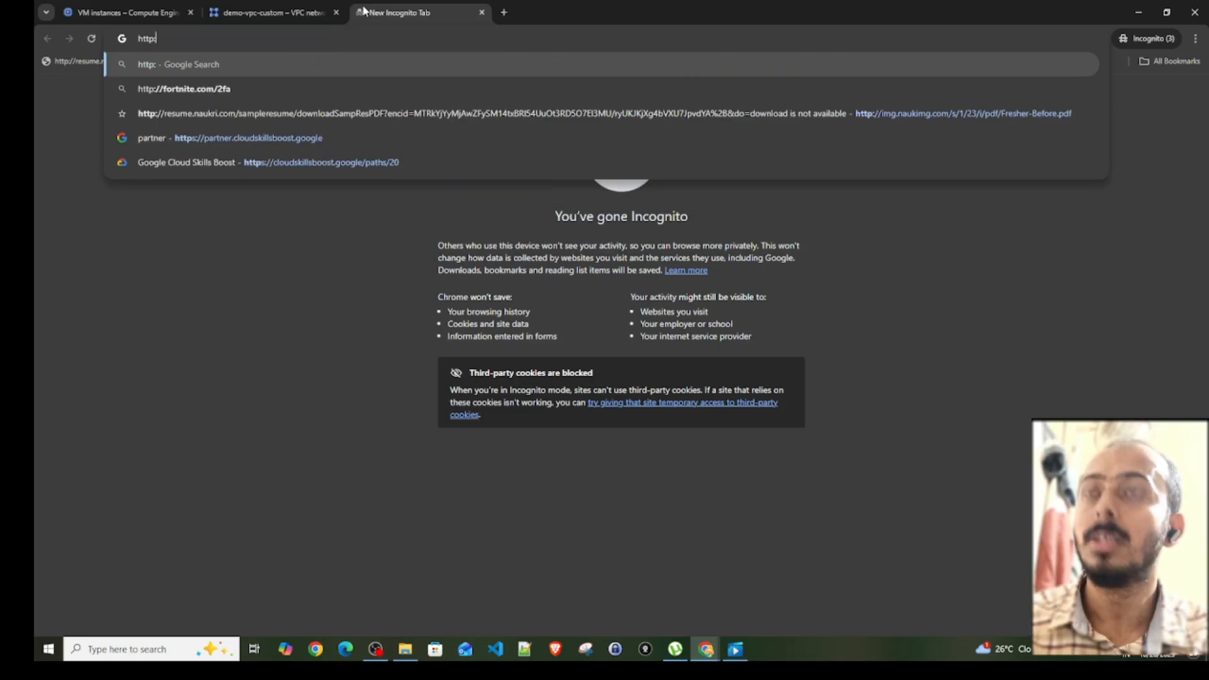
type("//")
key("ctrl+v")
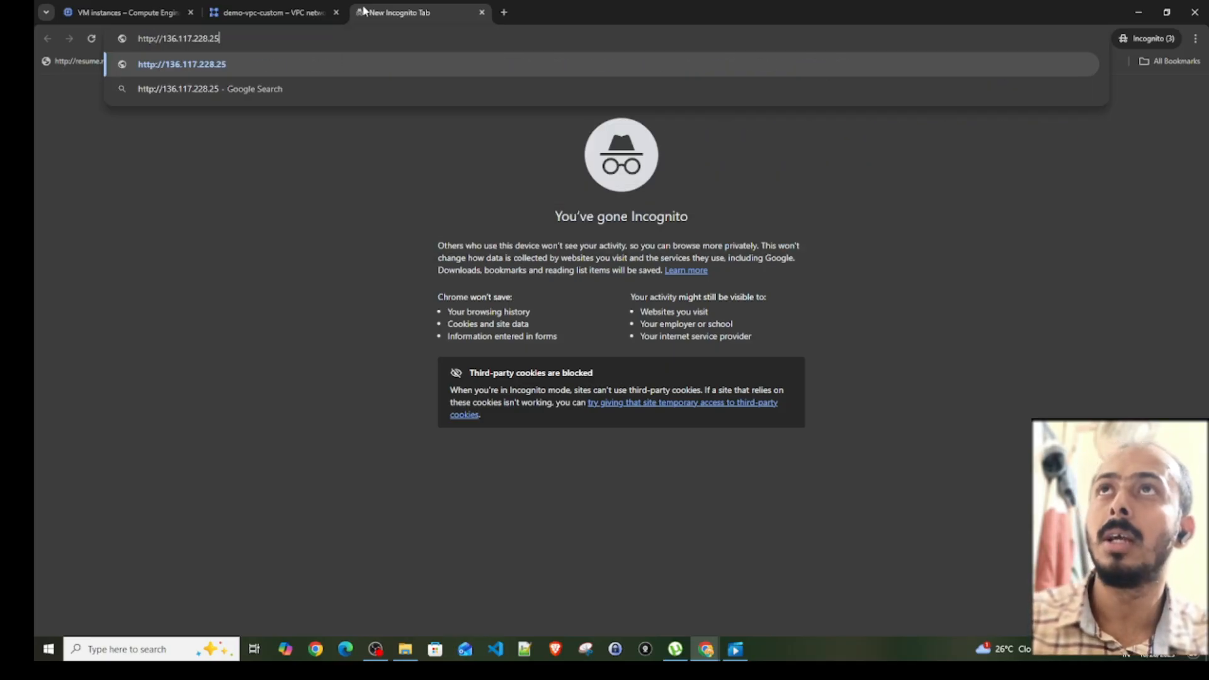
key("Return")
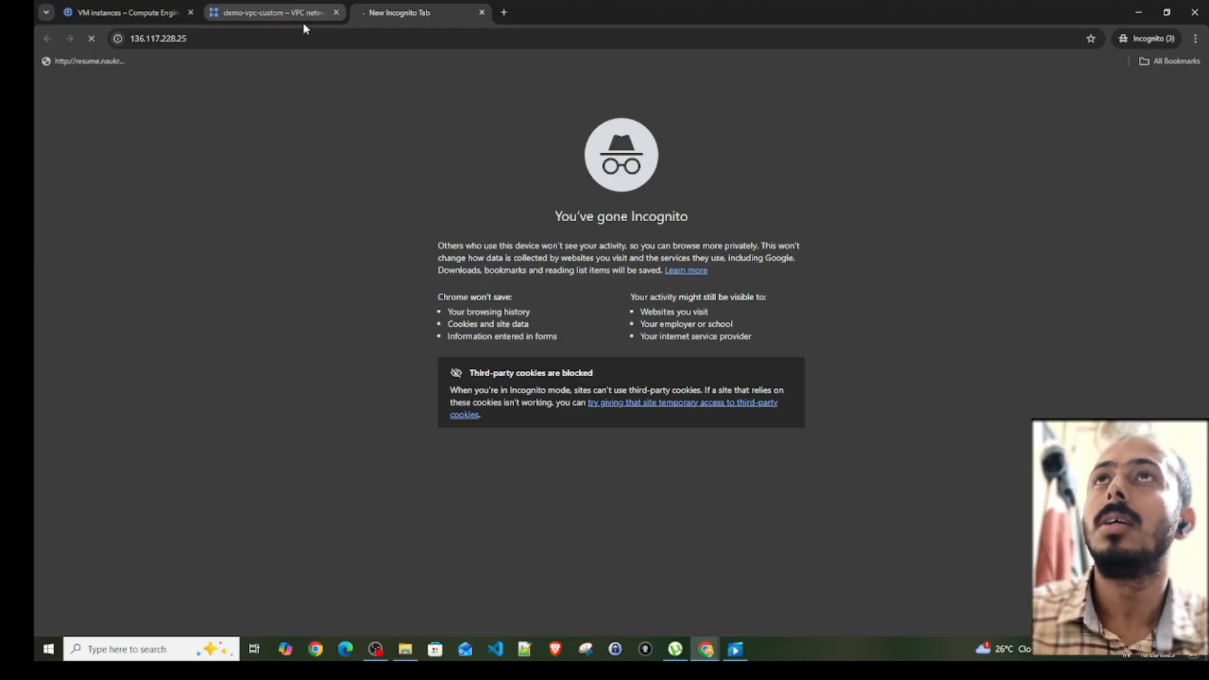
left_click(278, 14)
left_click(119, 12)
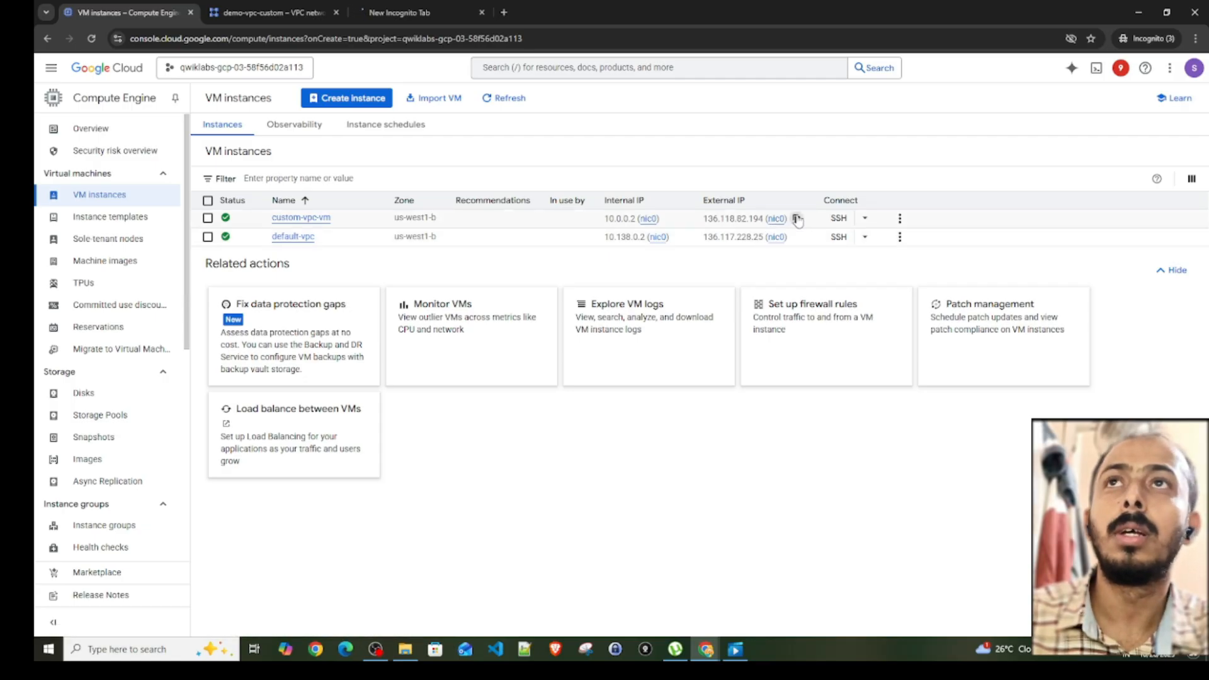
left_click(503, 12)
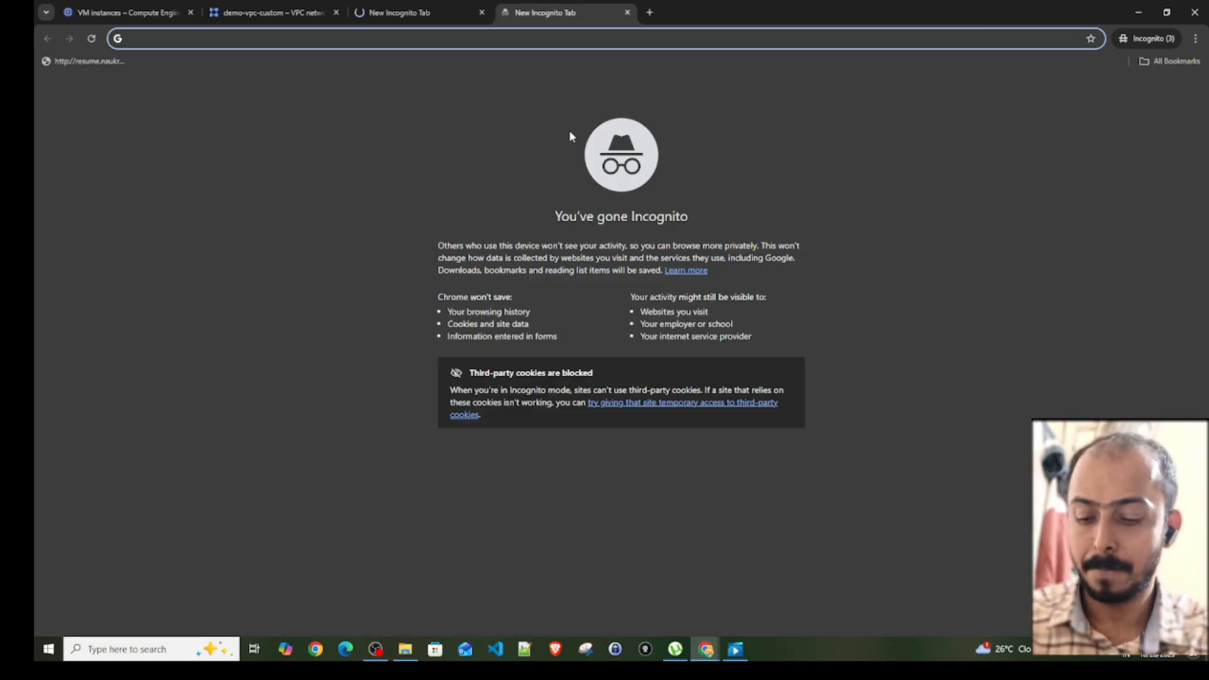
type("http://")
key("ctrl+v")
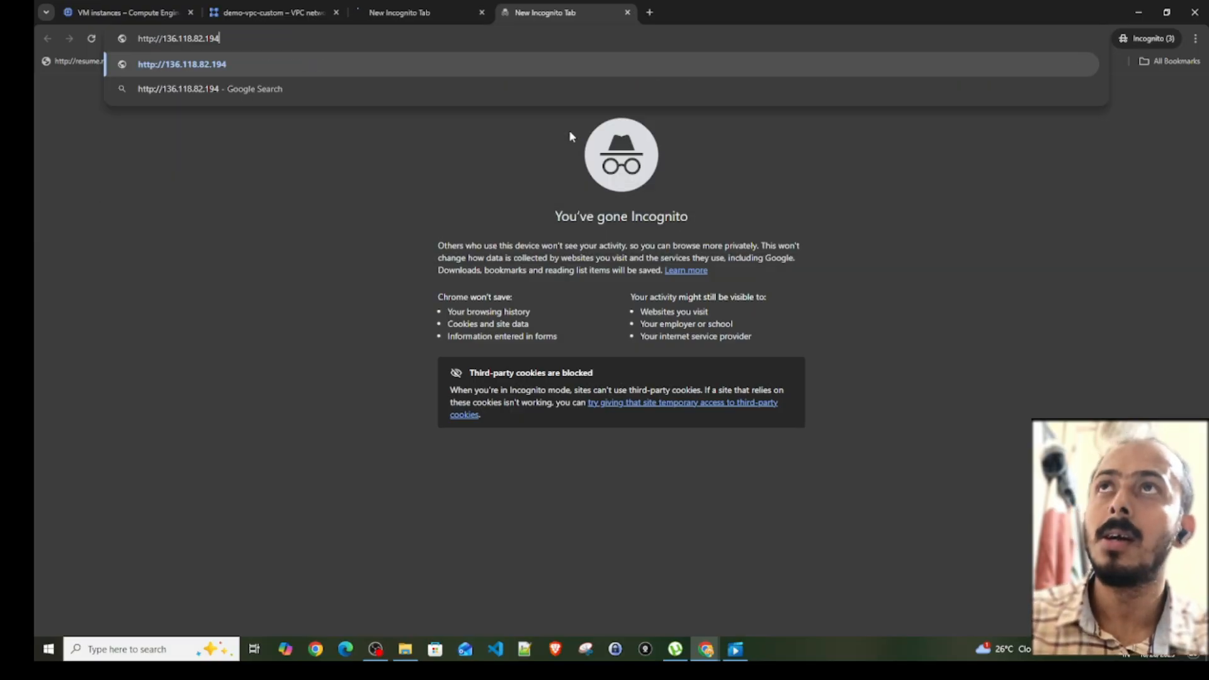
key("Return")
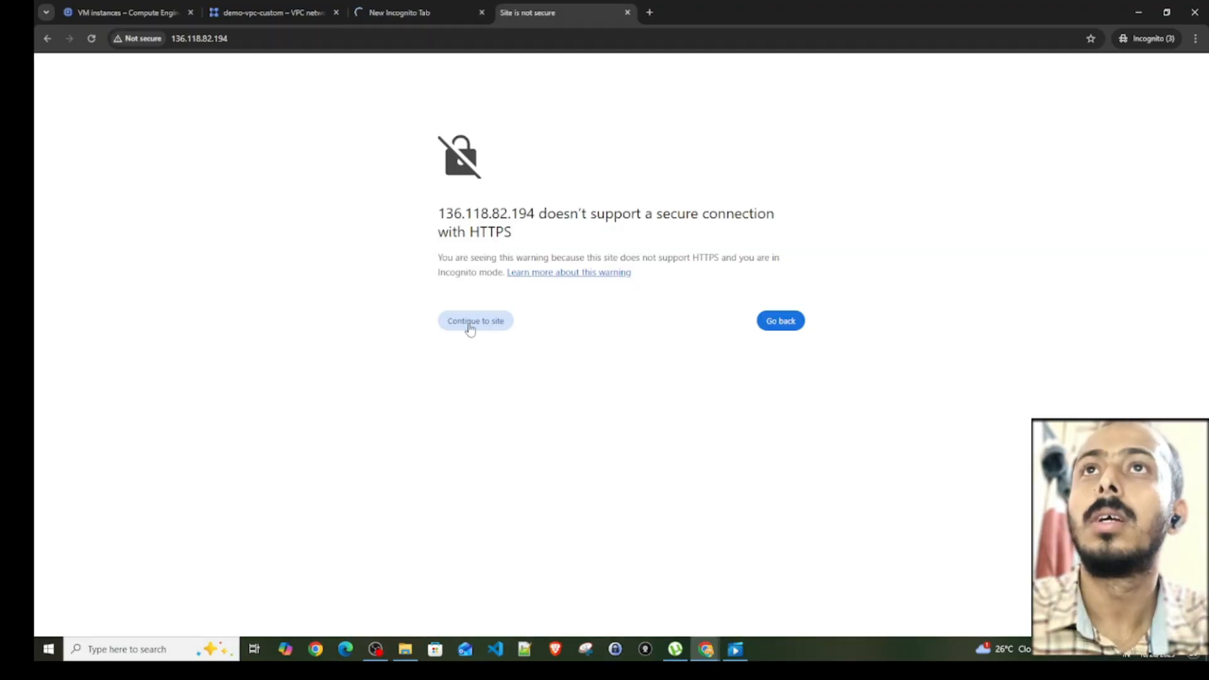
- Continue past the HTTPS warnings to 136.117.228.25 and 136.118.82.194, and retry loading both sites
left_click(483, 323)
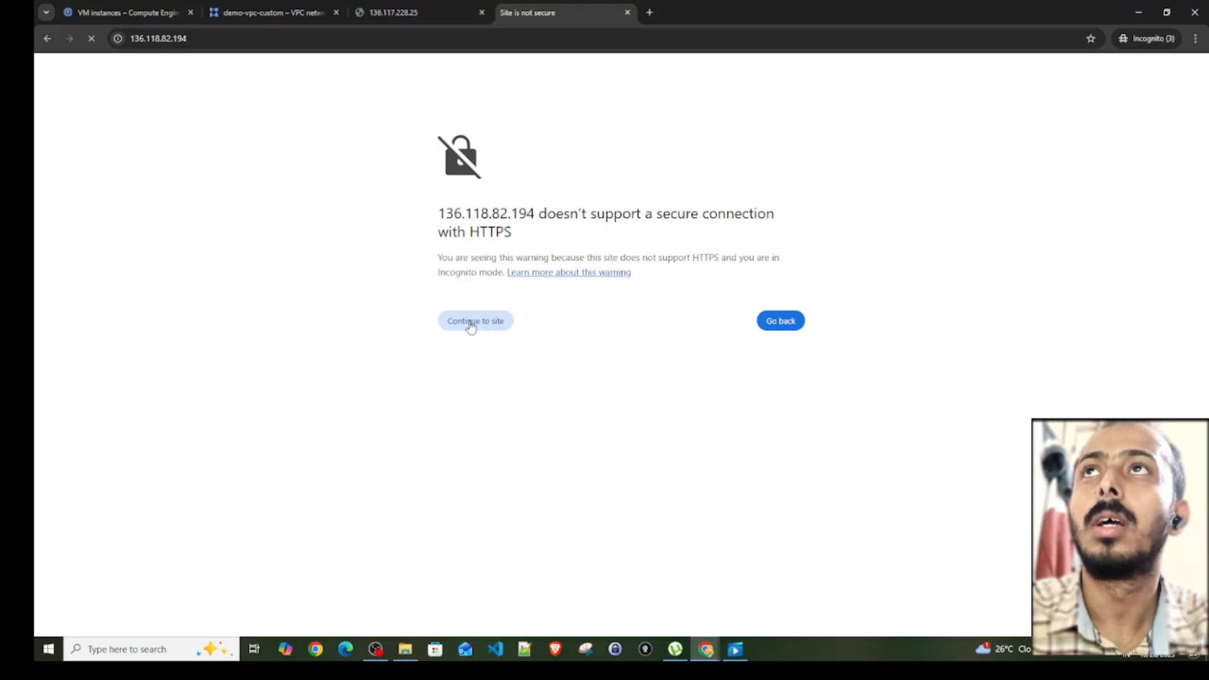
left_click(470, 324)
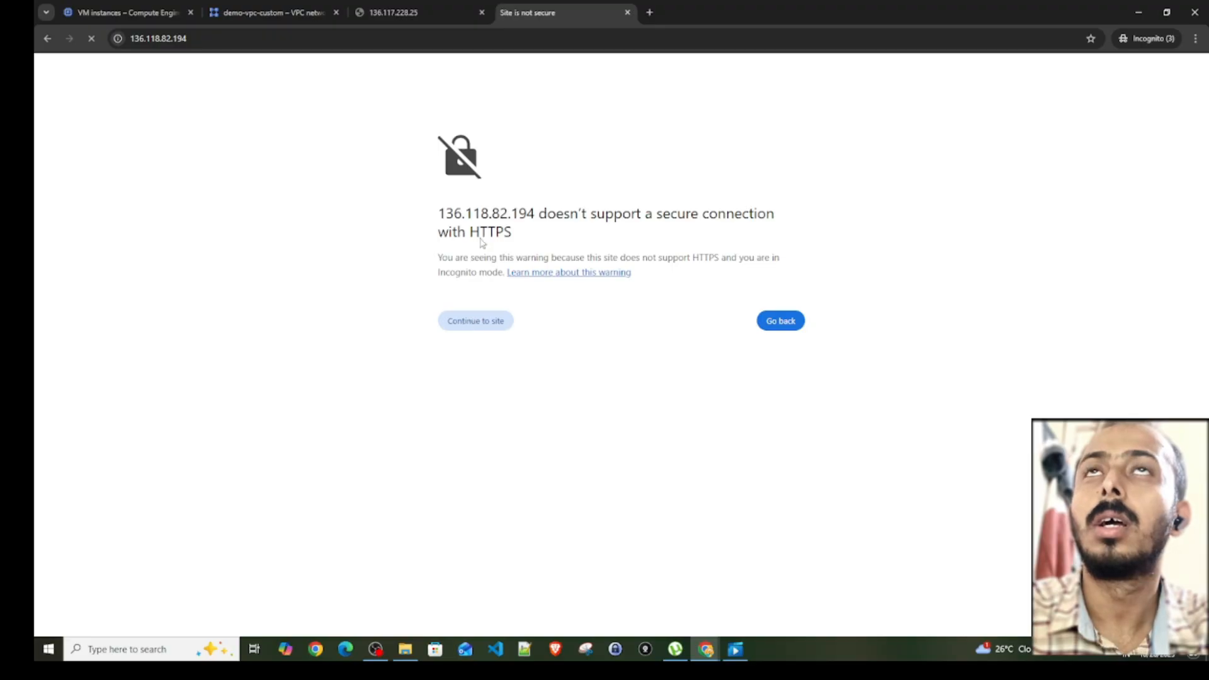
left_click(408, 13)
left_click(469, 373)
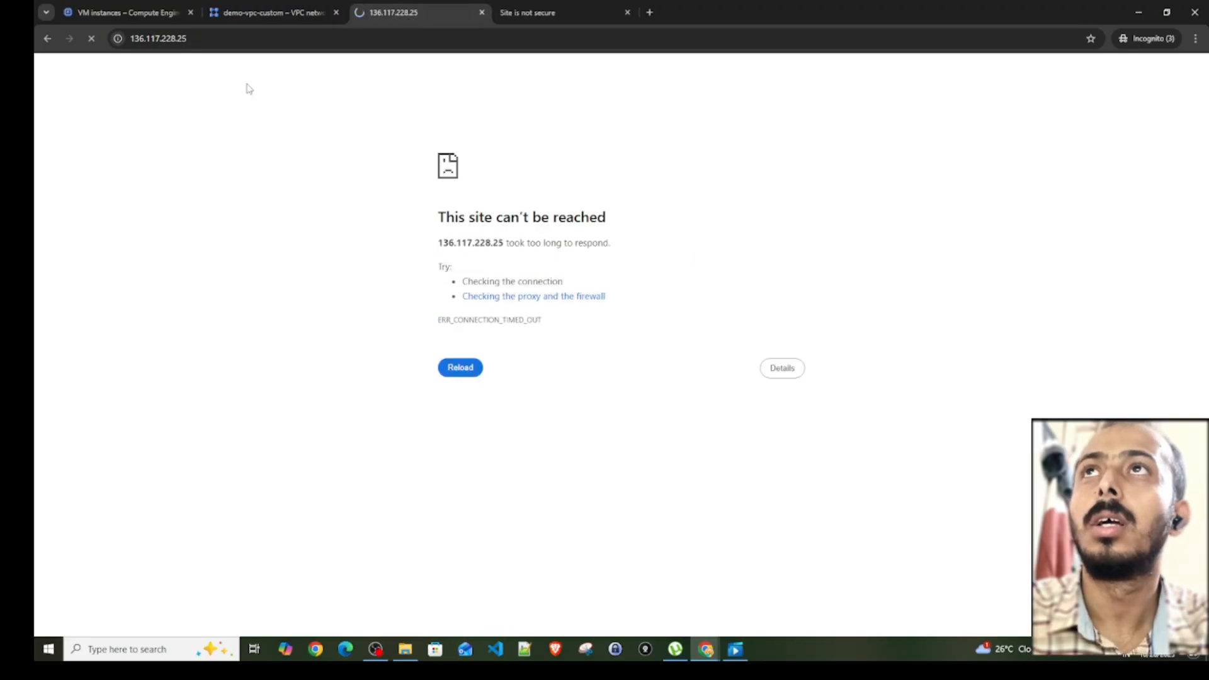
left_click(549, 16)
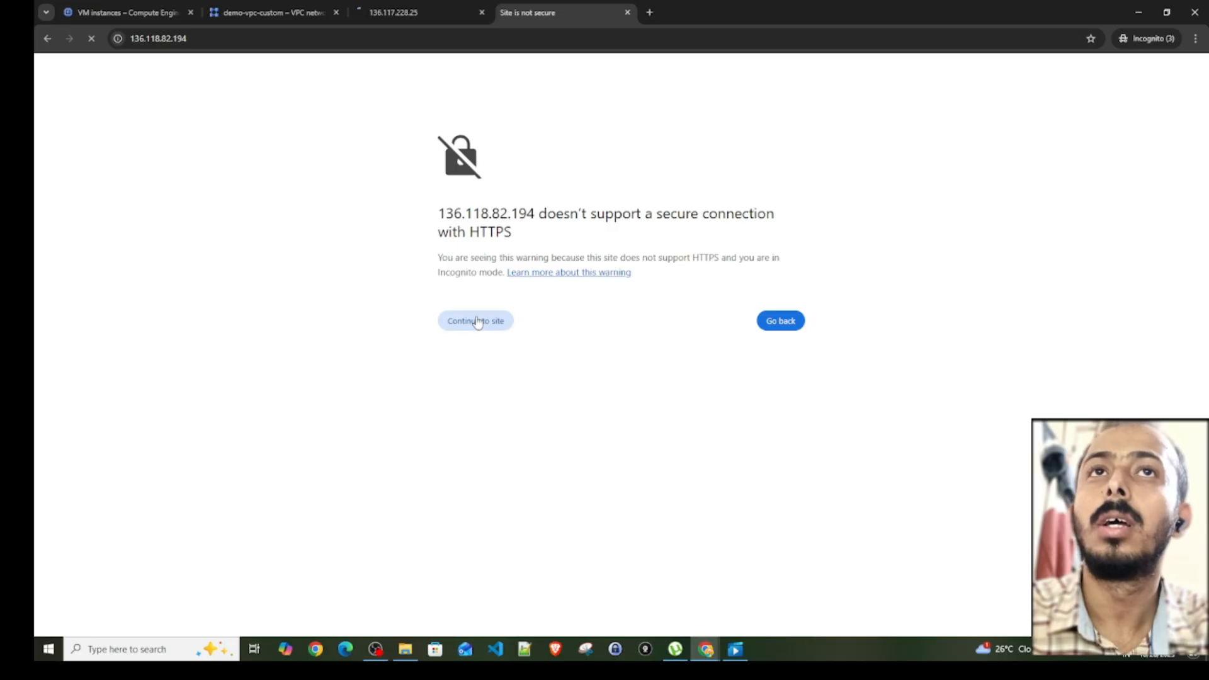
left_click(784, 321)
left_click(69, 38)
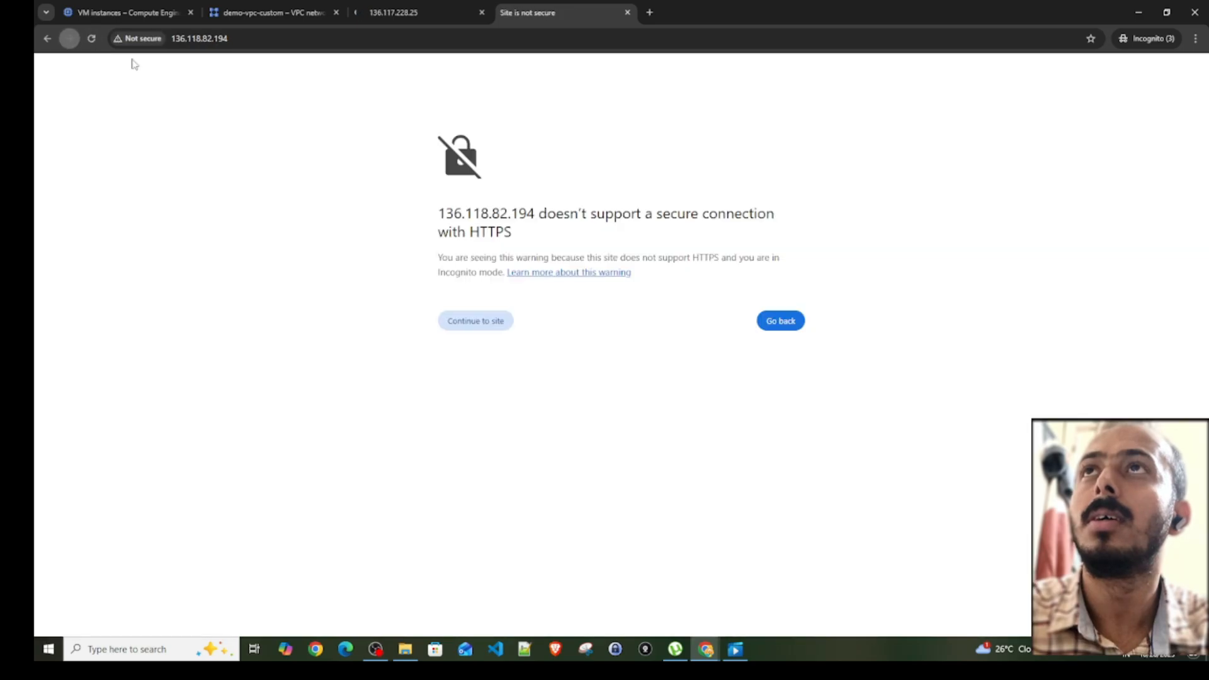
left_click(485, 325)
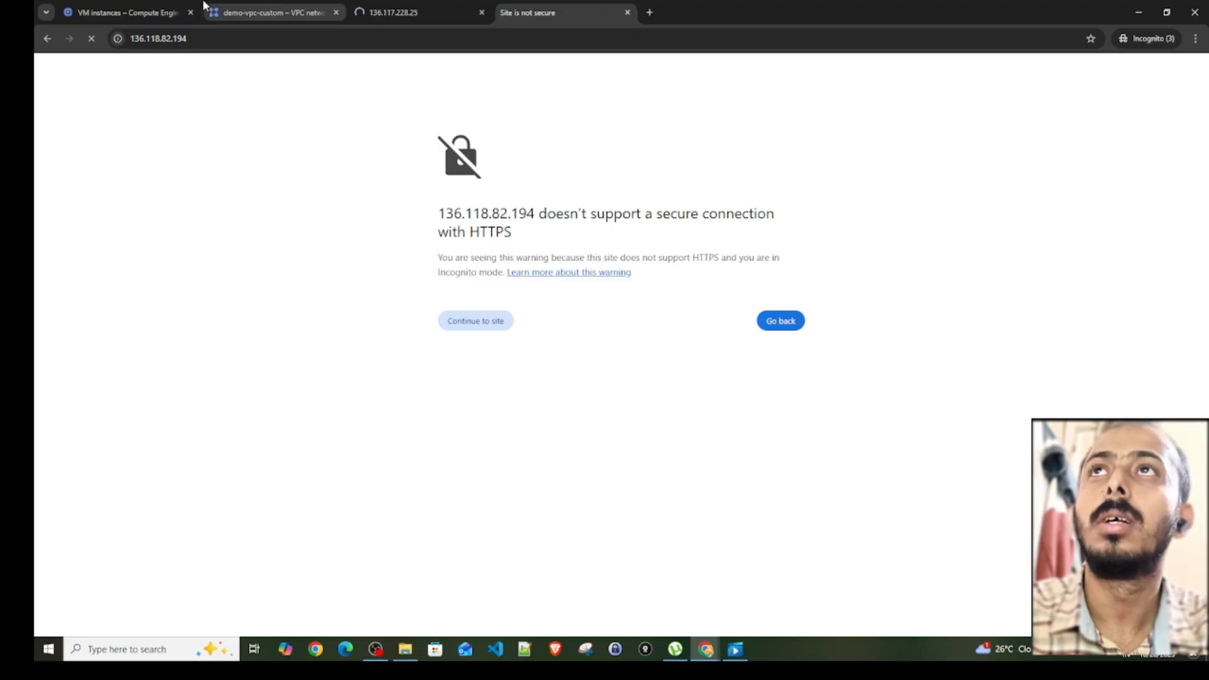
left_click(167, 42)
left_click(138, 40)
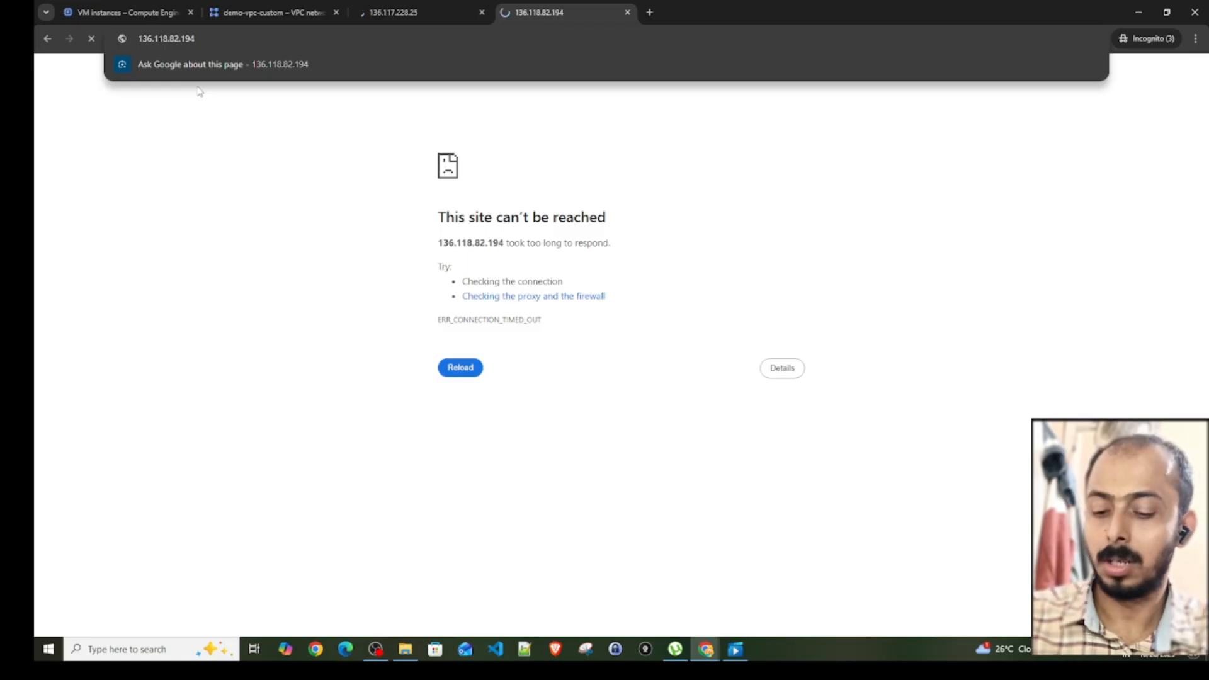
type("http://")
key("Return")
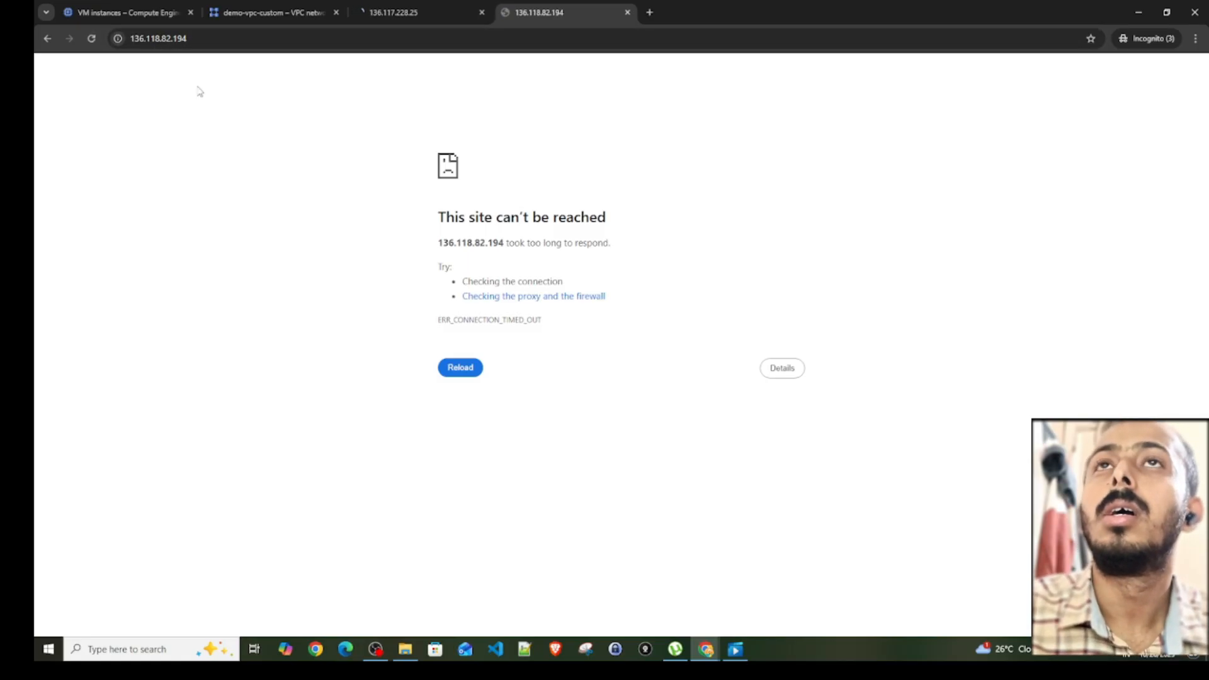
left_click(420, 14)
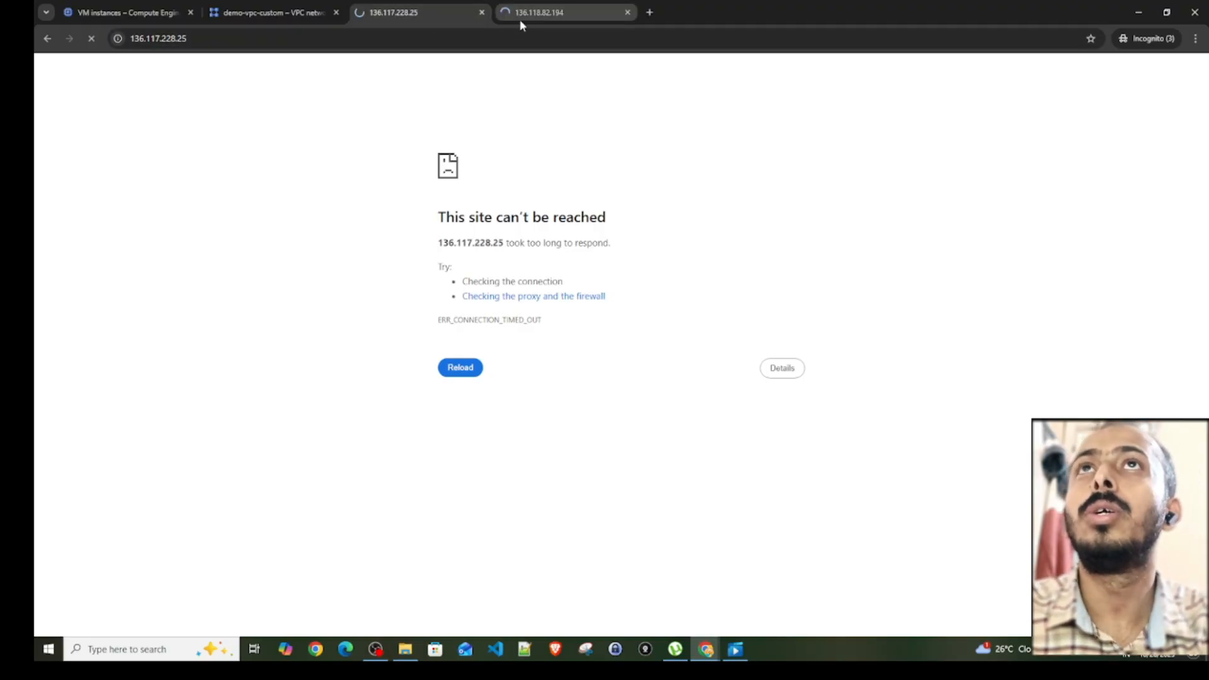
left_click(534, 17)
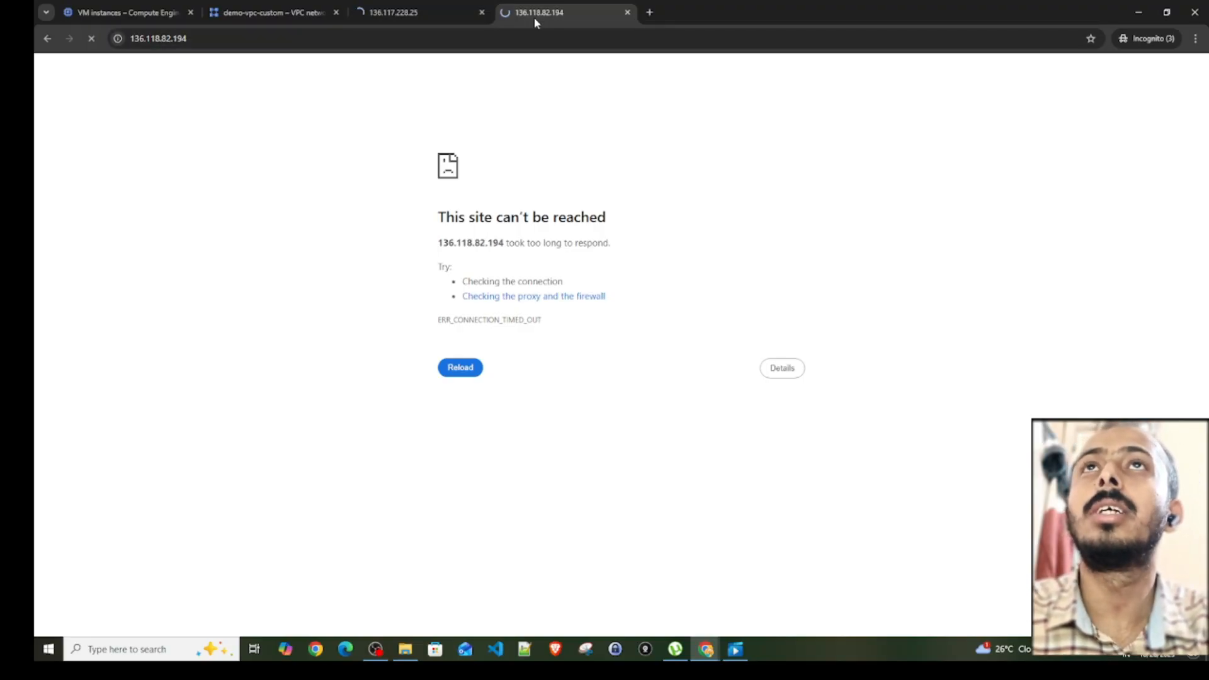
left_click(411, 17)
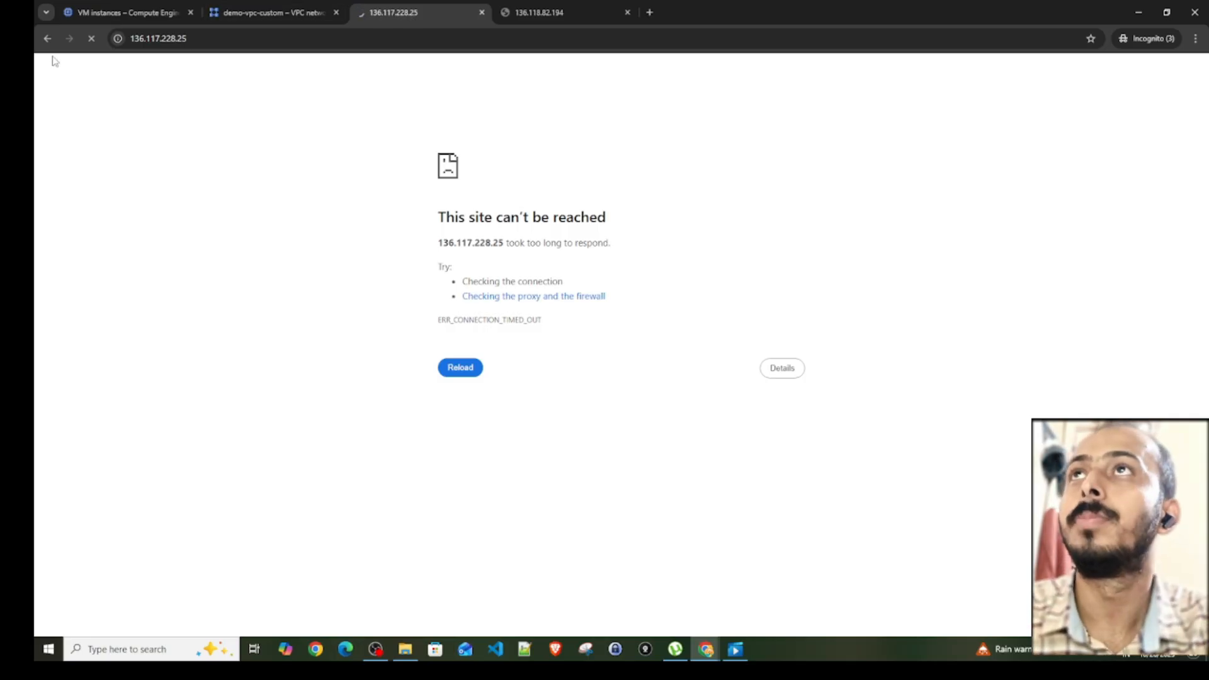
- Return to the VPC networks list and open the default network's firewalls, dismissing the notification
left_click(259, 14)
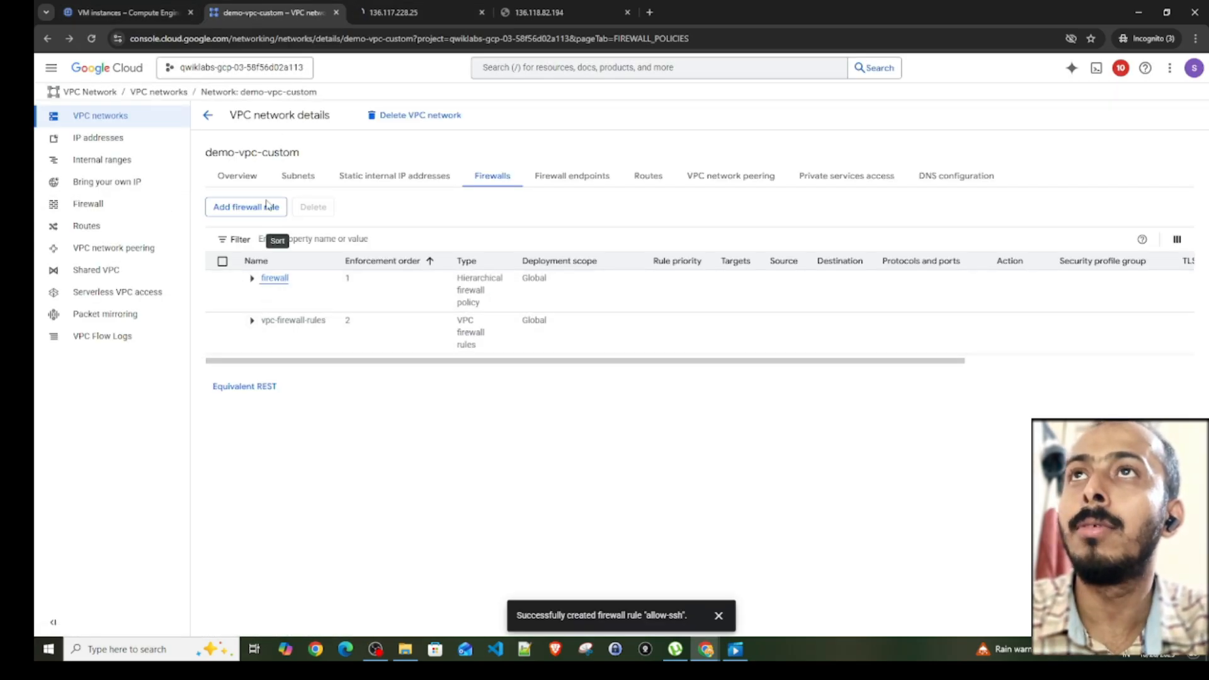
left_click(208, 118)
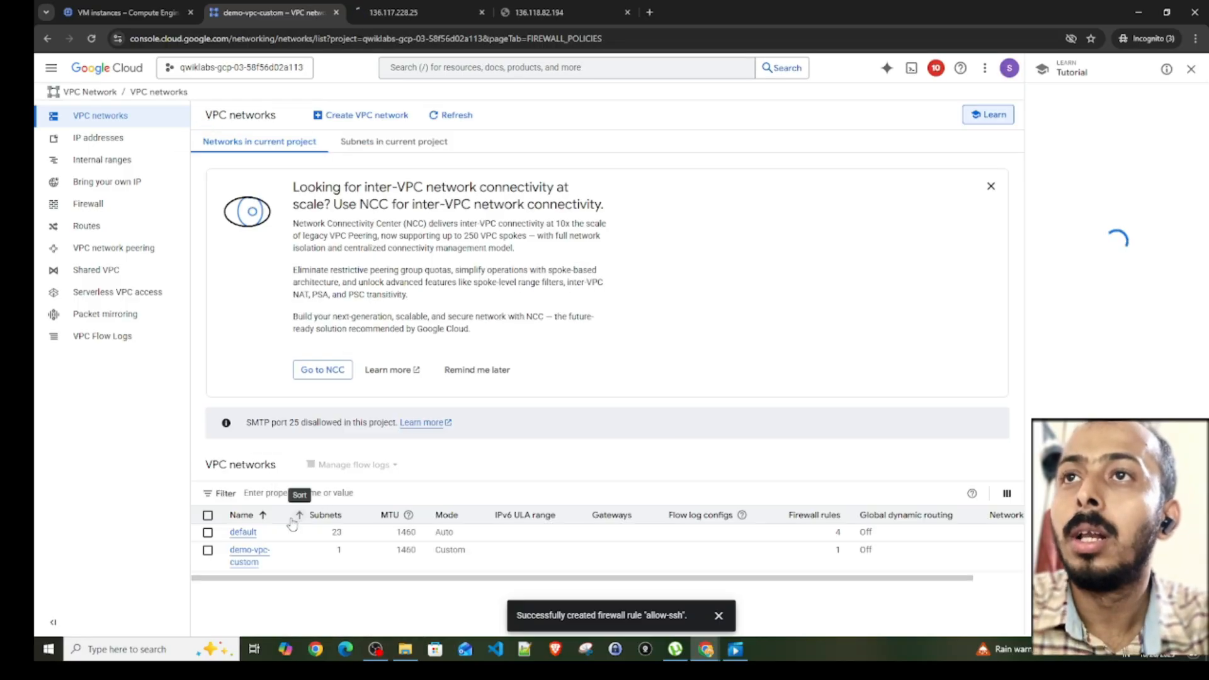
left_click(242, 532)
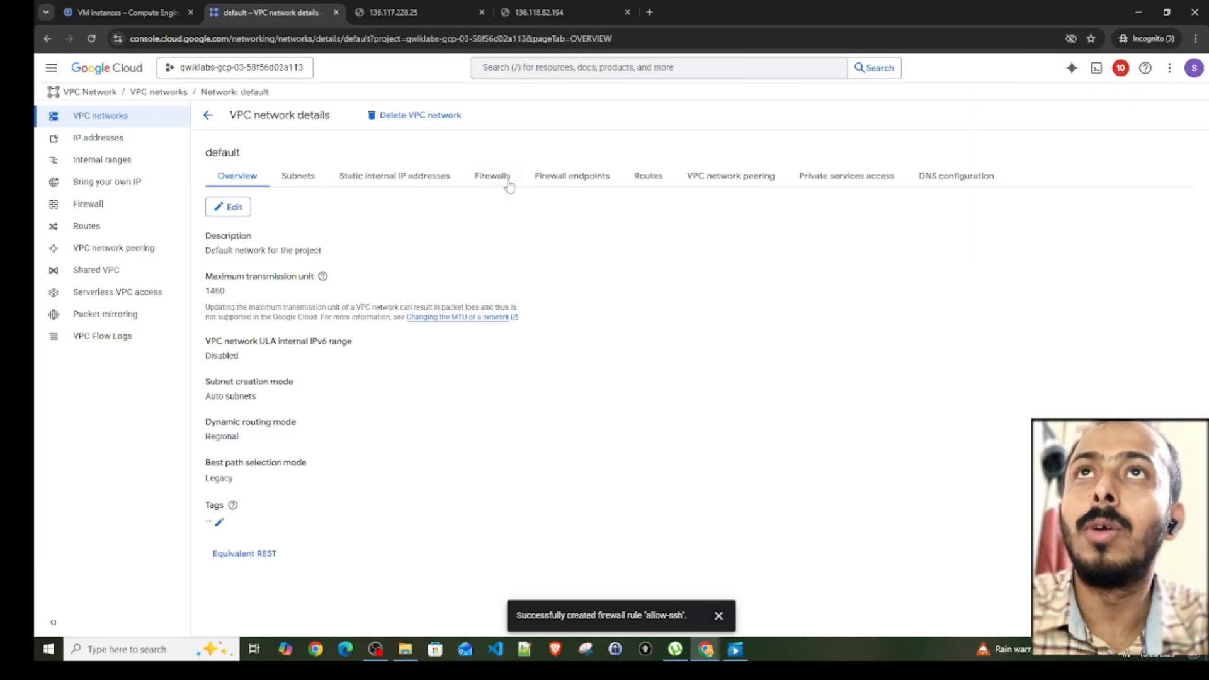
left_click(505, 184)
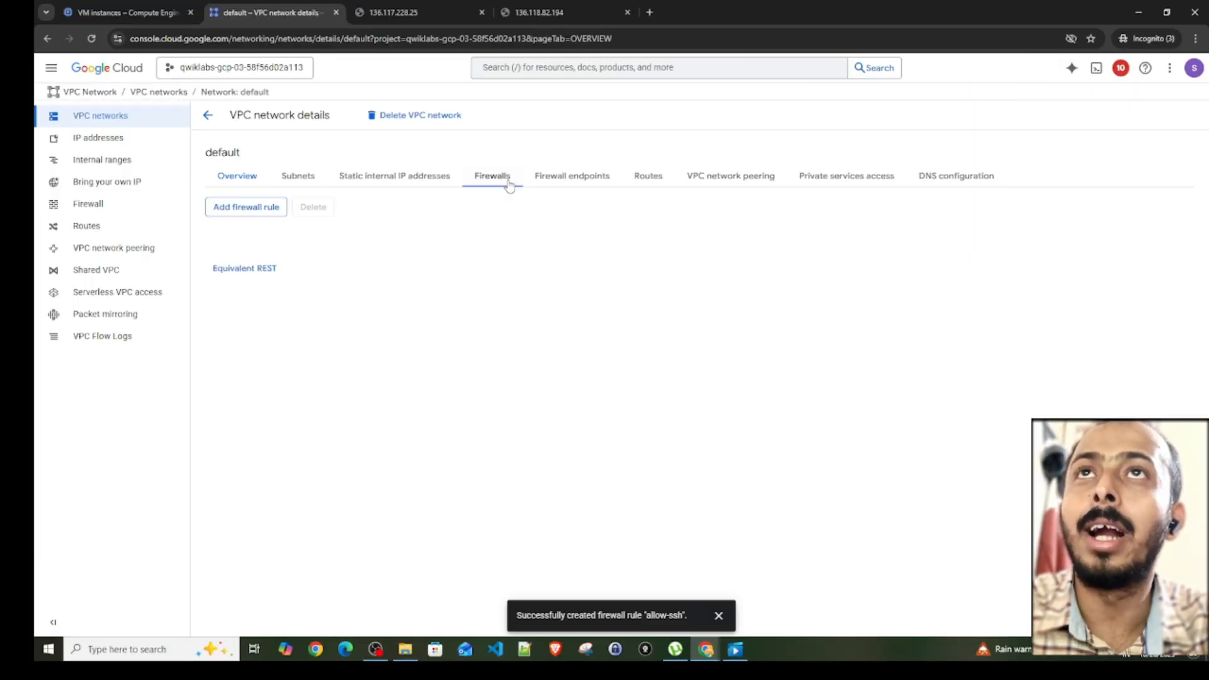
left_click(717, 615)
- Recheck the default-vpc VM's address, then expand vpc-firewall-rules in the default network and examine the allowed protocols and ports
left_click(384, 13)
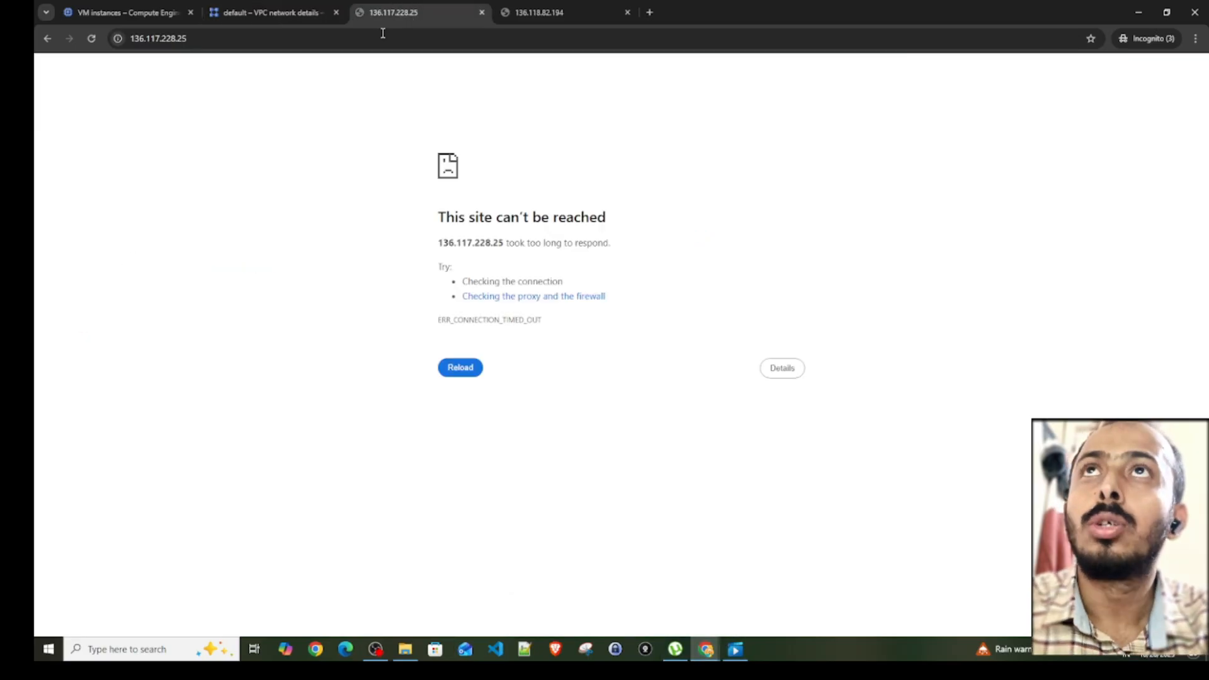
left_click(211, 42)
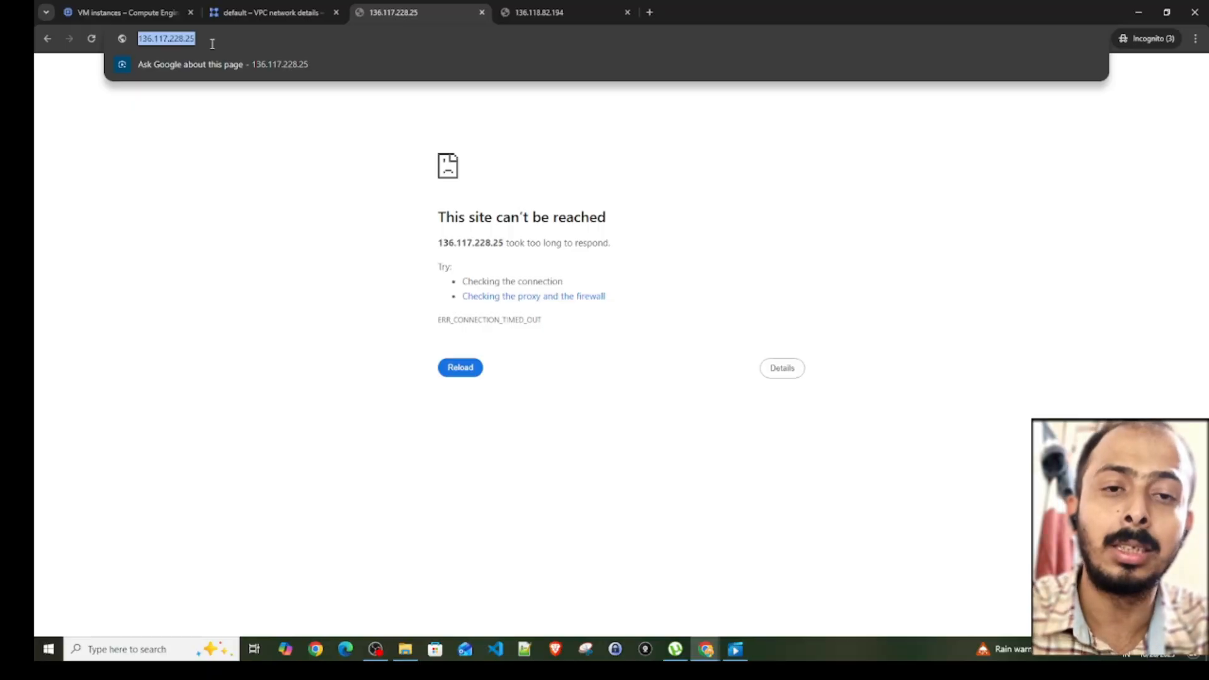
left_click(132, 13)
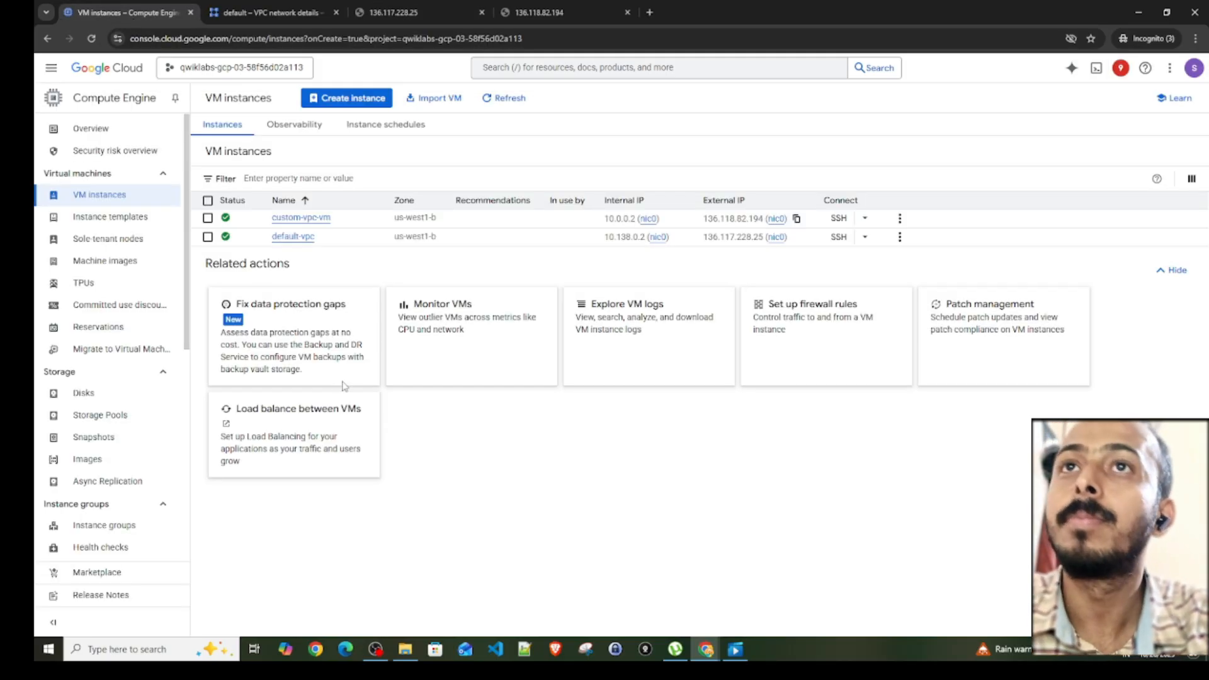
left_click(283, 11)
left_click(251, 321)
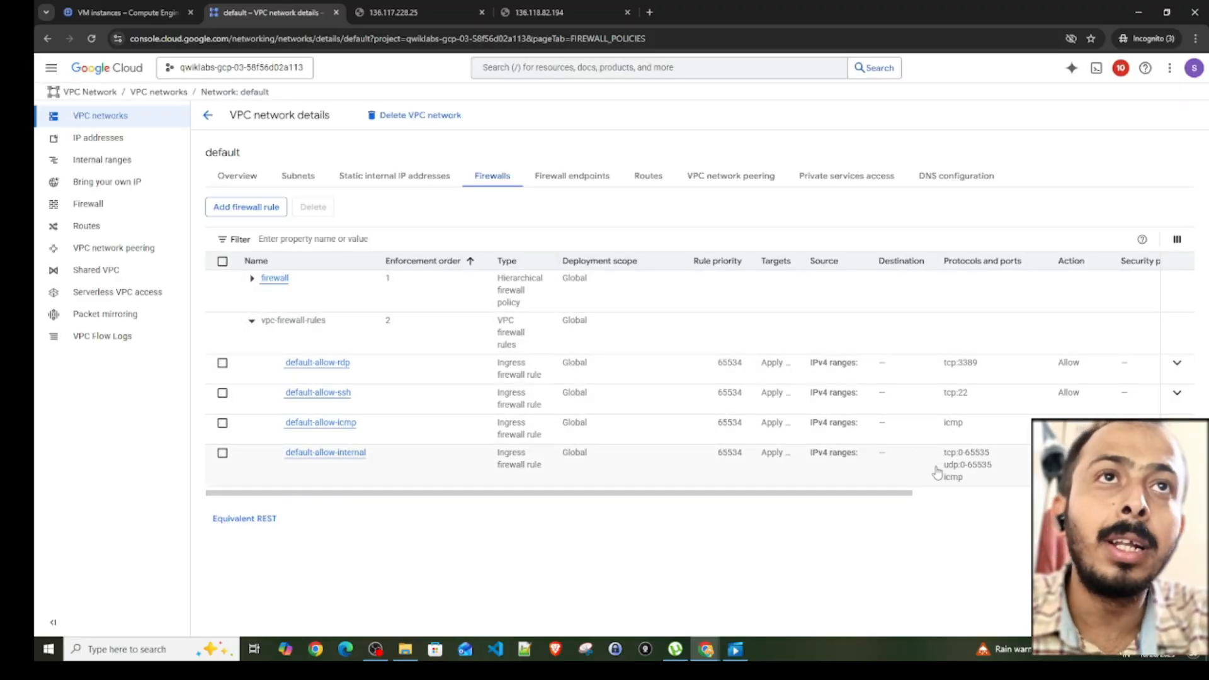
scroll(935, 441, "right", 2)
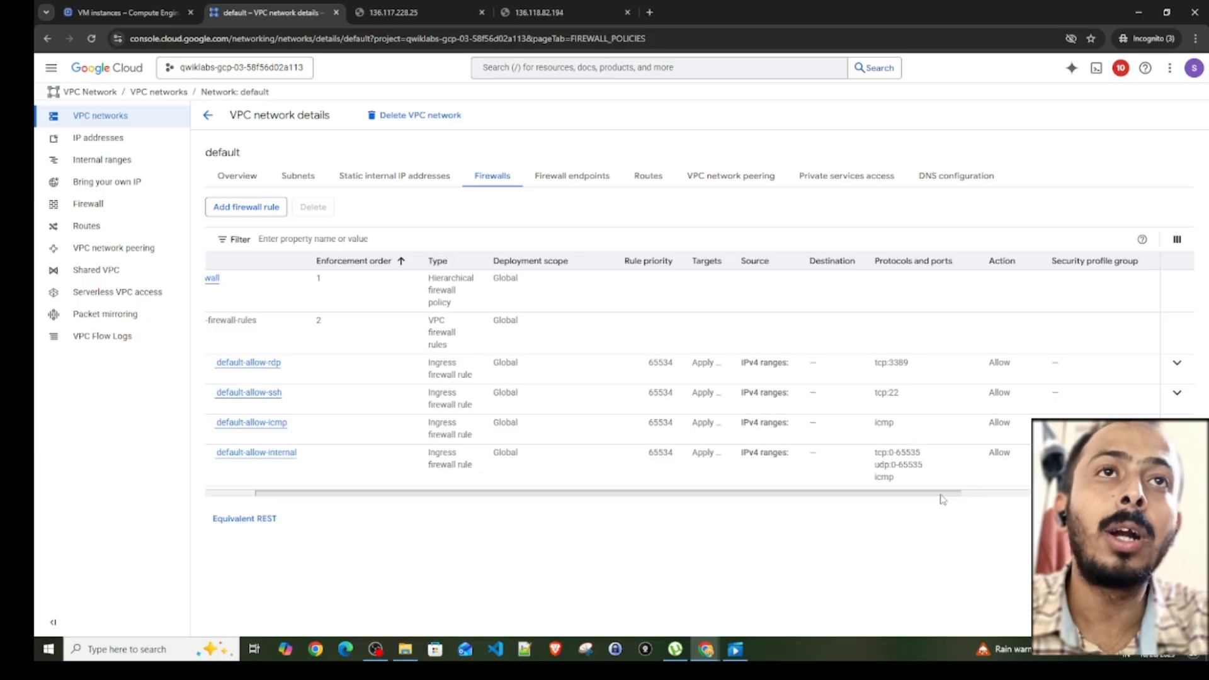
left_click_drag(942, 499, 684, 521)
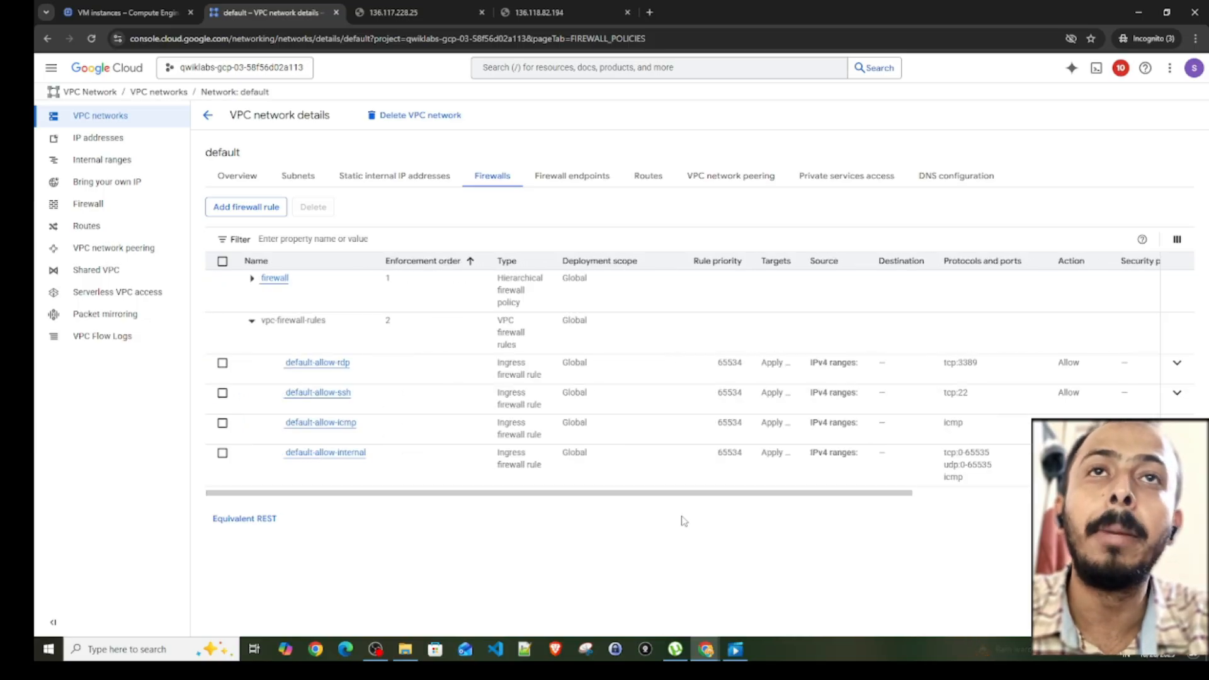
- Start a new firewall rule for the default network and name it http-rule
left_click(252, 208)
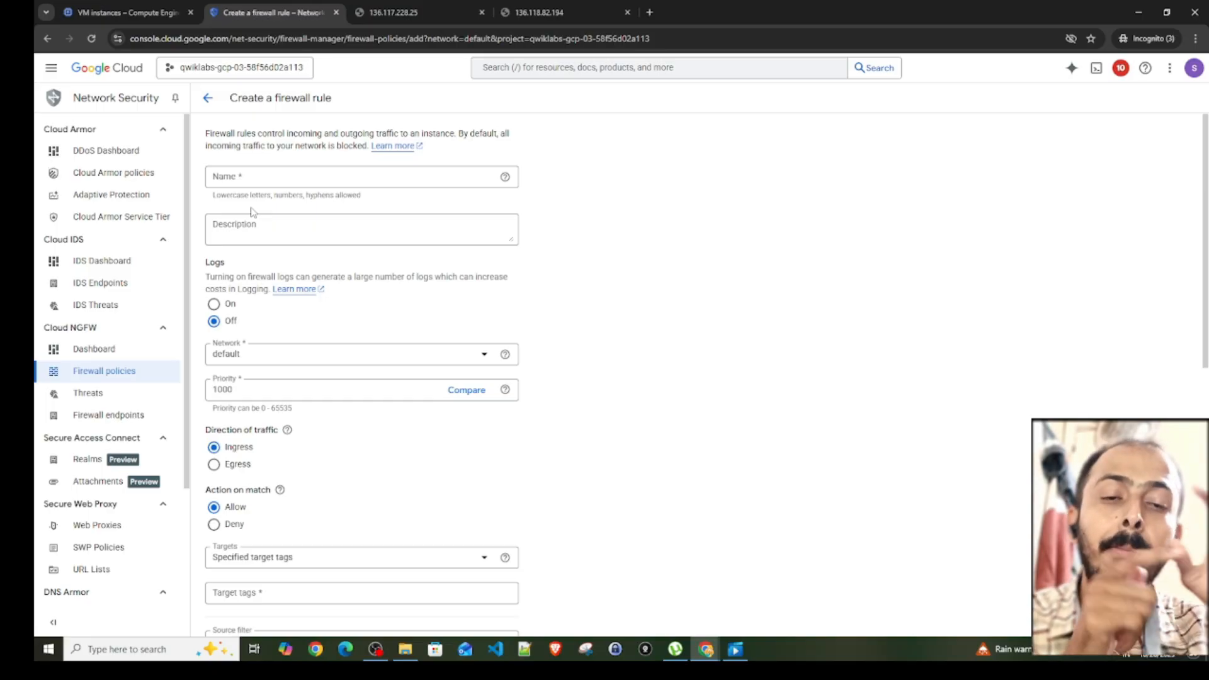
left_click(261, 177)
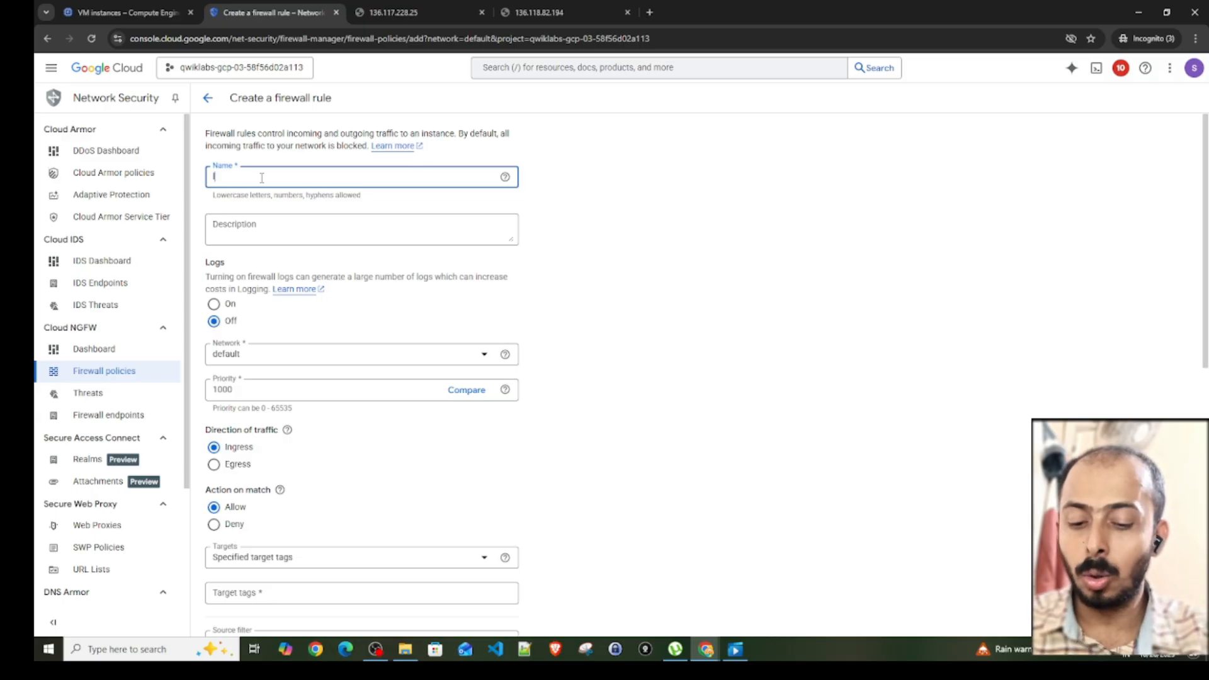
type("ht")
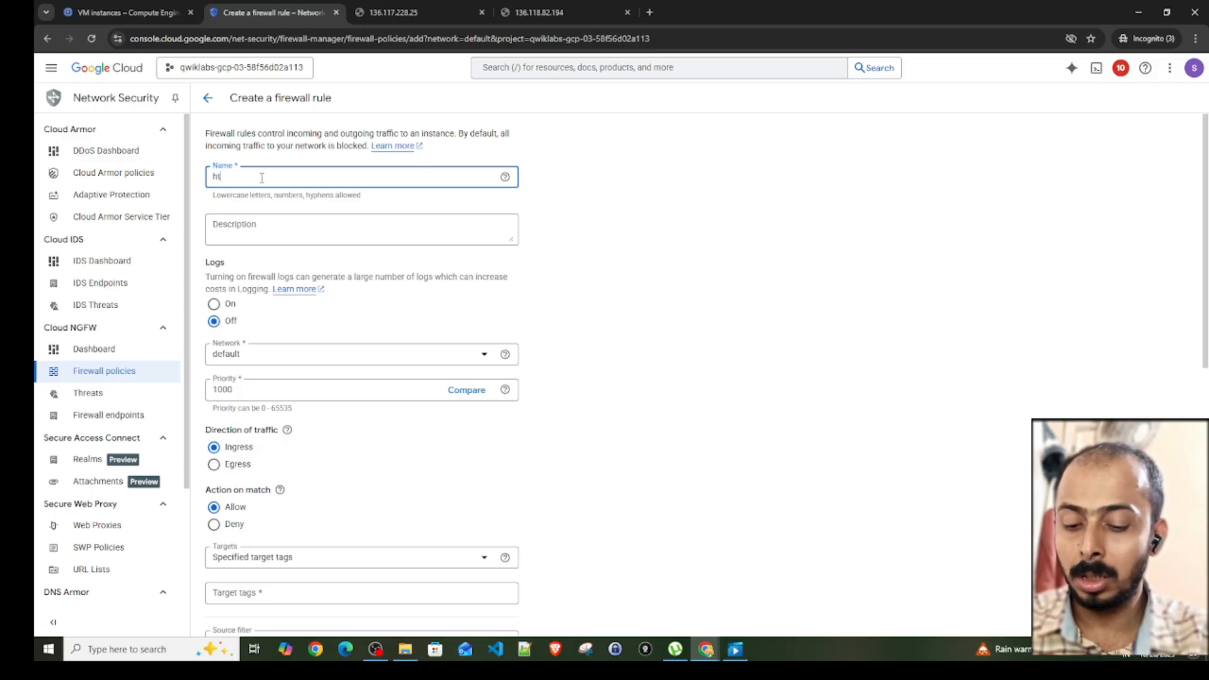
type("tp-rule")
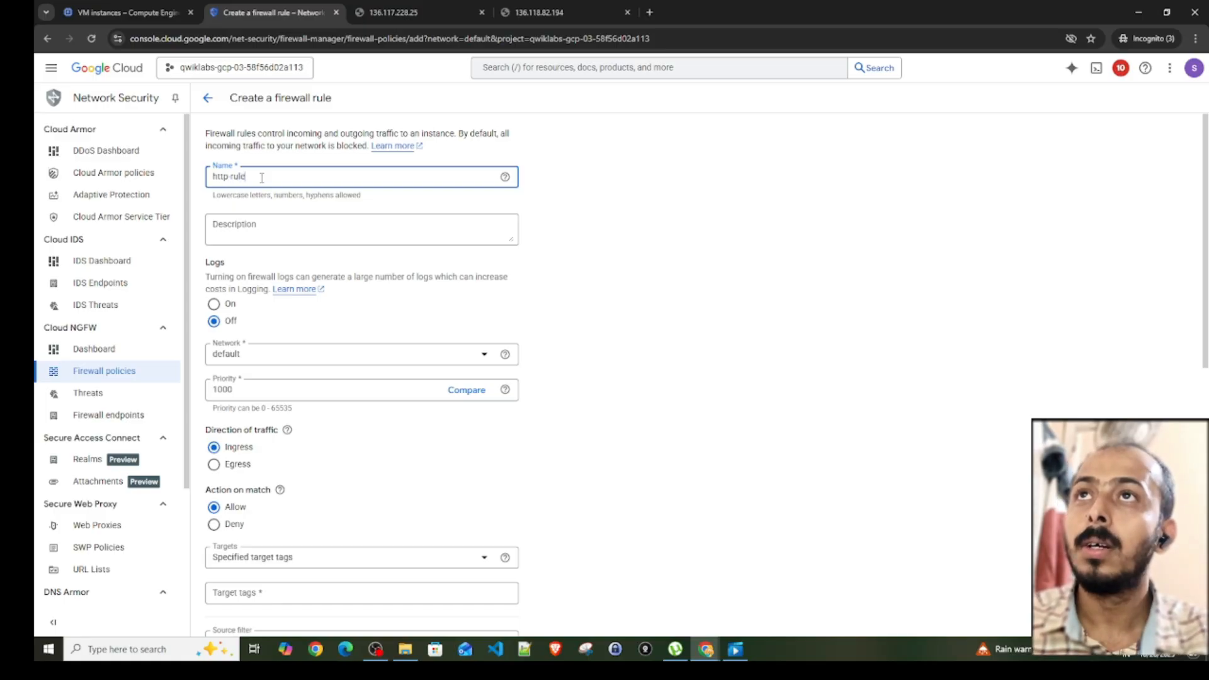
- Set the rule's targets to All instances in the network and its source IPv4 range to 0.0.0.0/0
scroll(265, 371, "down", 1)
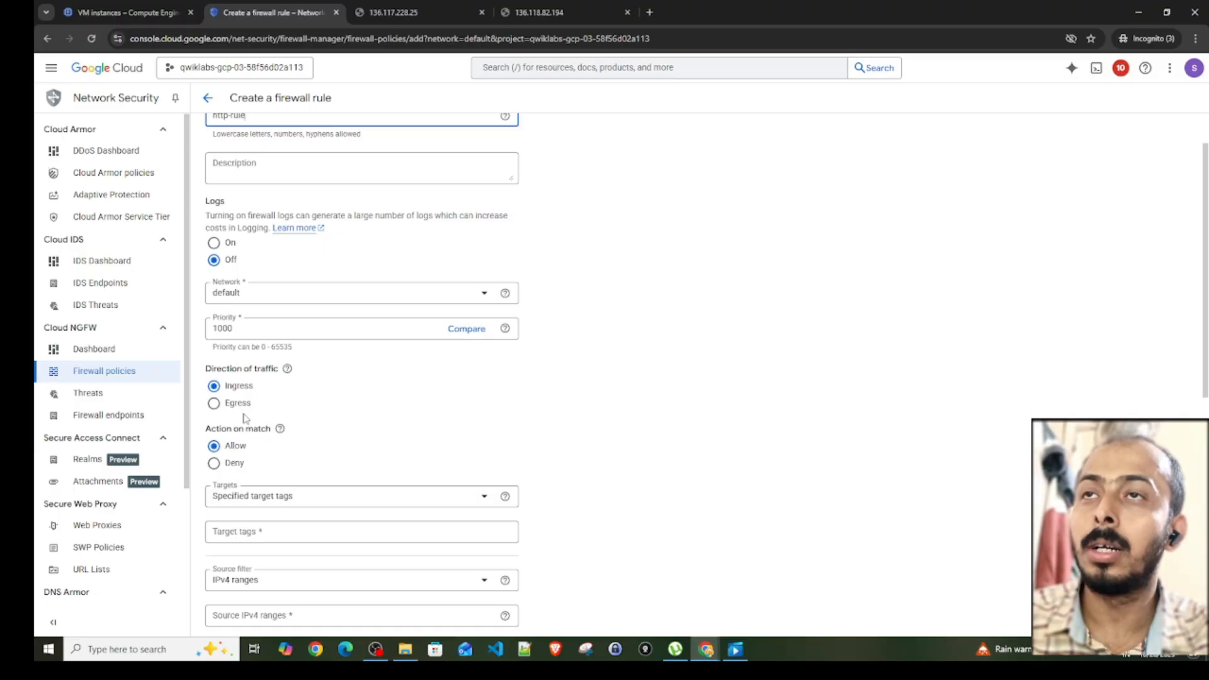
scroll(245, 417, "down", 2)
left_click(262, 374)
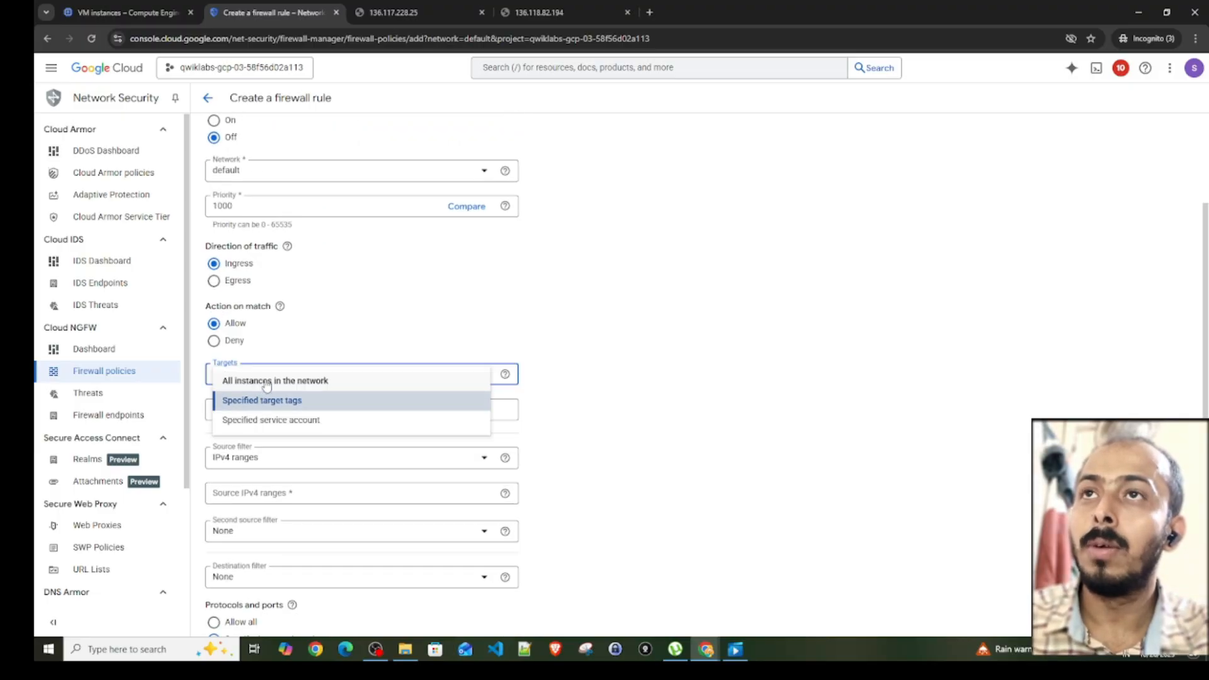
left_click(266, 382)
left_click(250, 457)
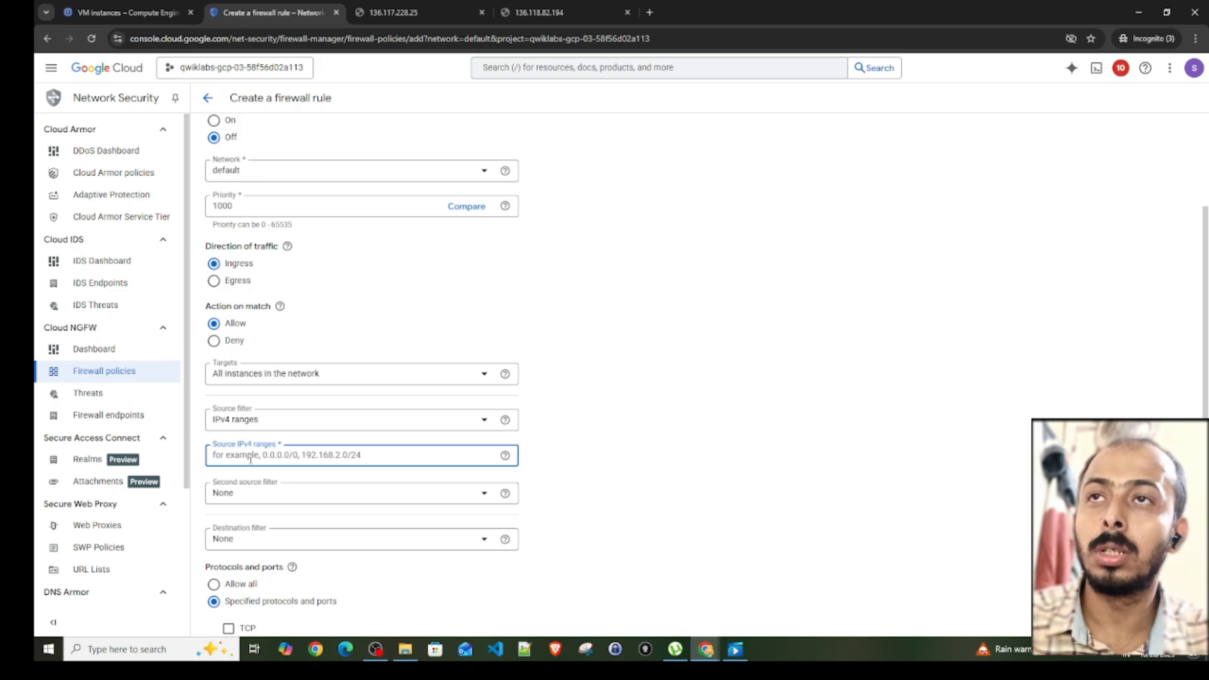
type("0.0.0.0")
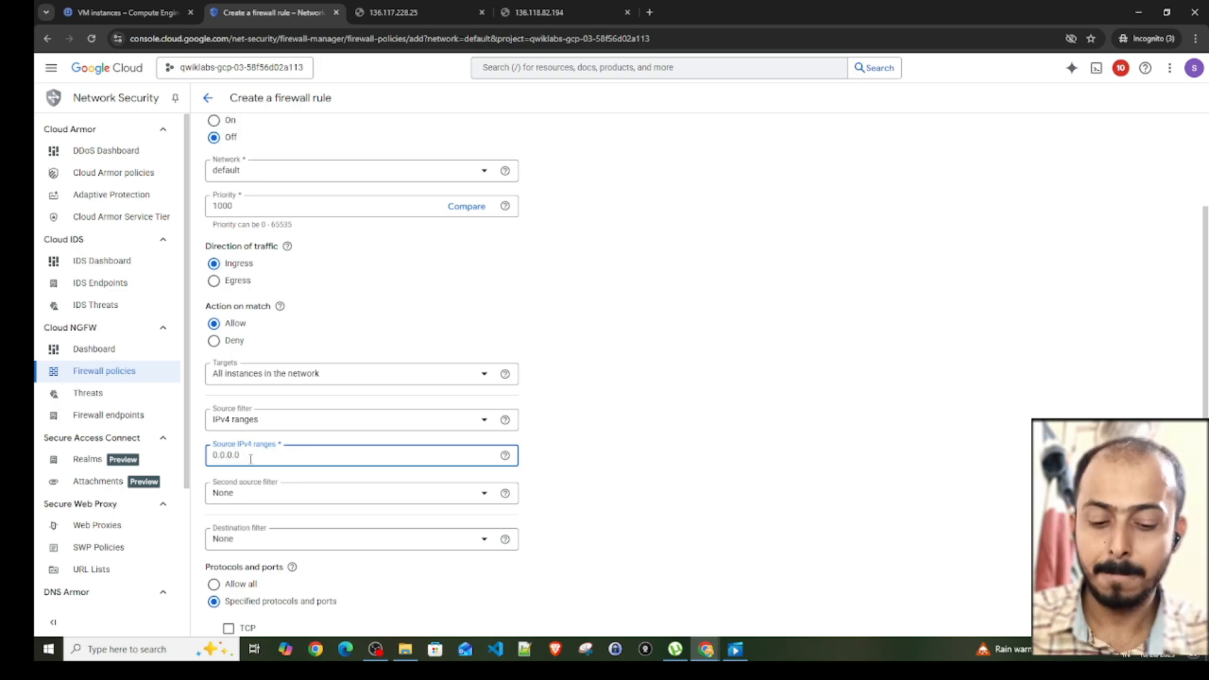
type("/0")
left_click(701, 378)
- Allow TCP port 80 in http-rule, create the rule, and expand vpc-firewall-rules in the default network
scroll(701, 378, "down", 3)
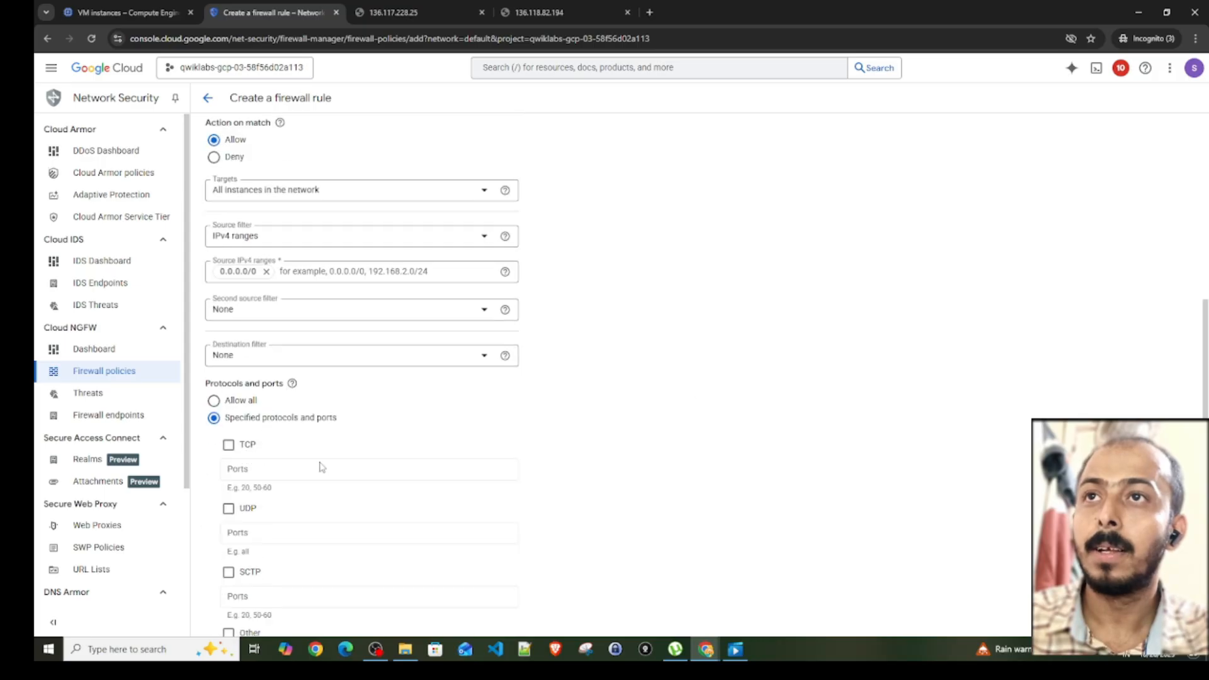
scroll(265, 567, "down", 1)
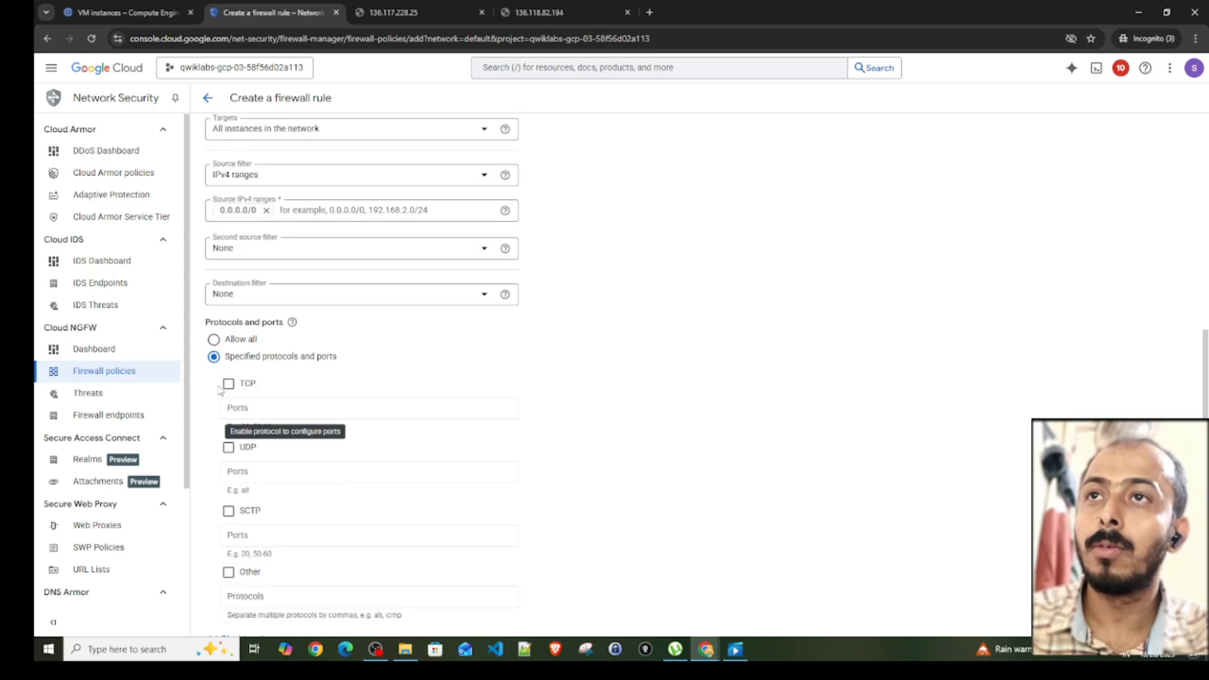
left_click(228, 384)
left_click(251, 412)
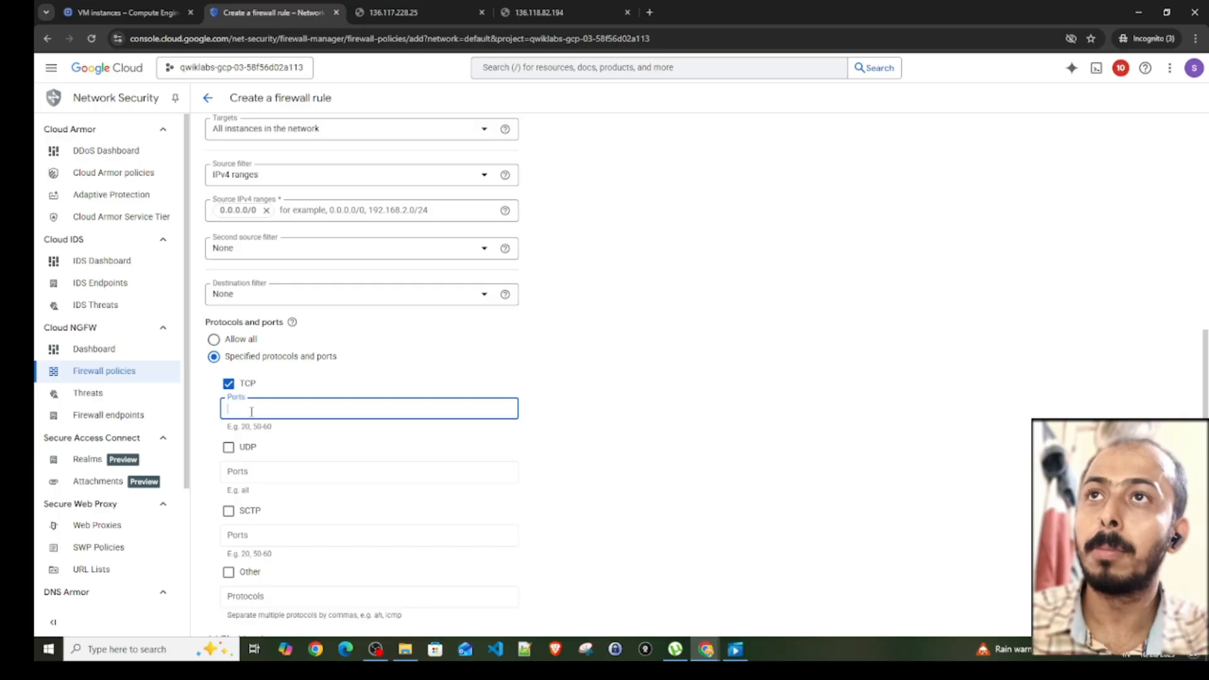
type("80")
scroll(255, 479, "down", 1)
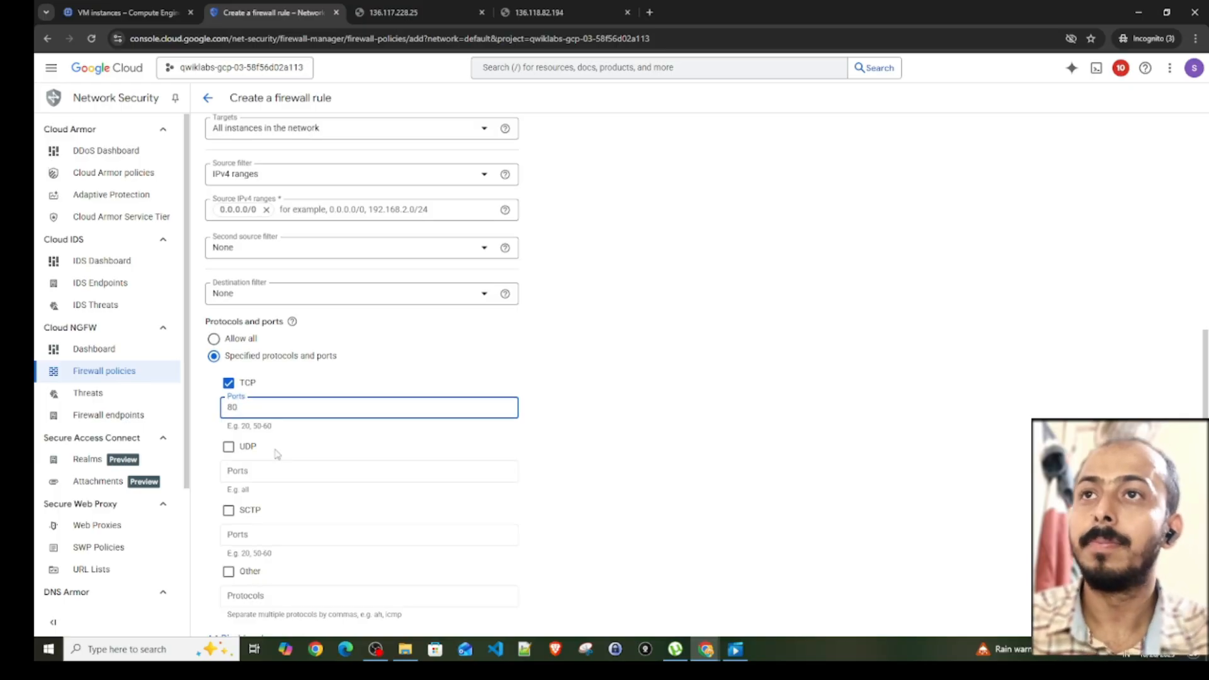
left_click(221, 580)
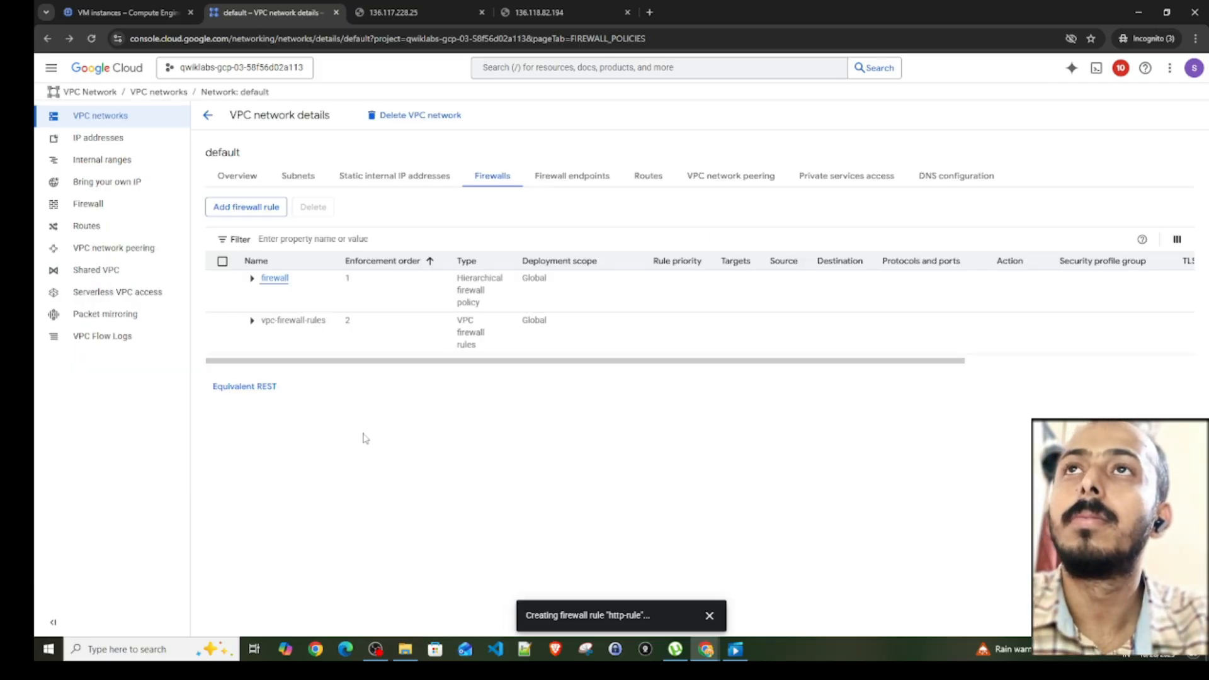
left_click(251, 320)
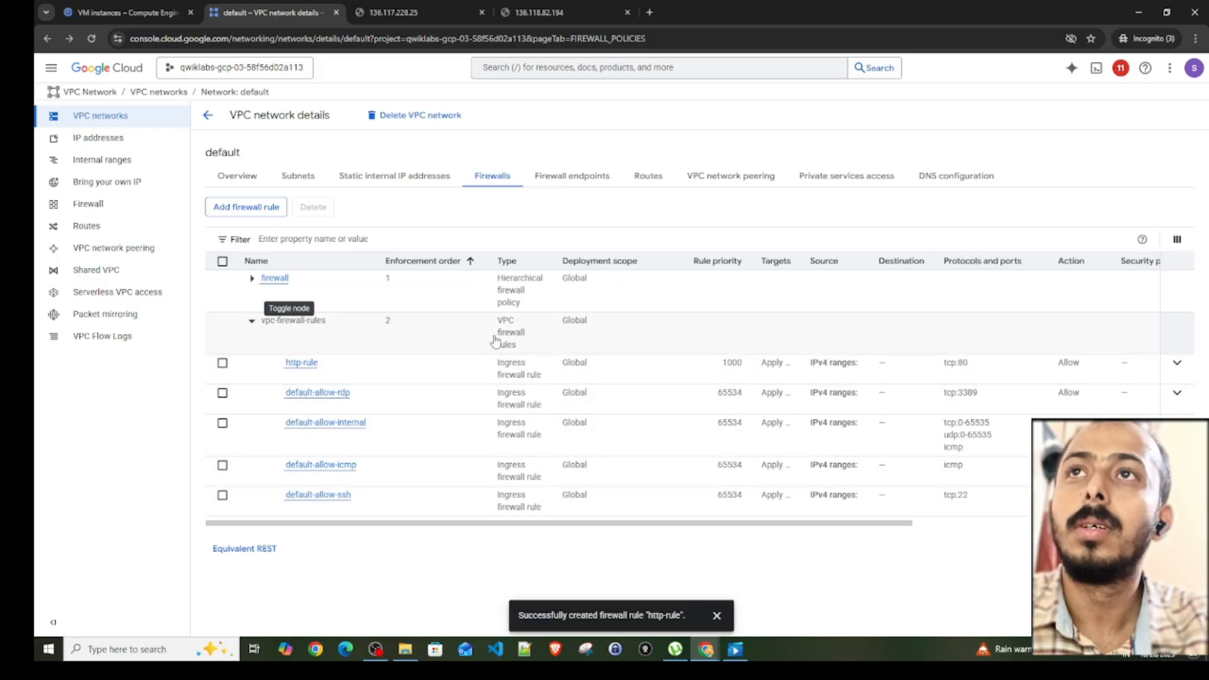
- Reload the default-vpc VM's web page at 136.117.228.25 to test HTTP access
left_click(395, 13)
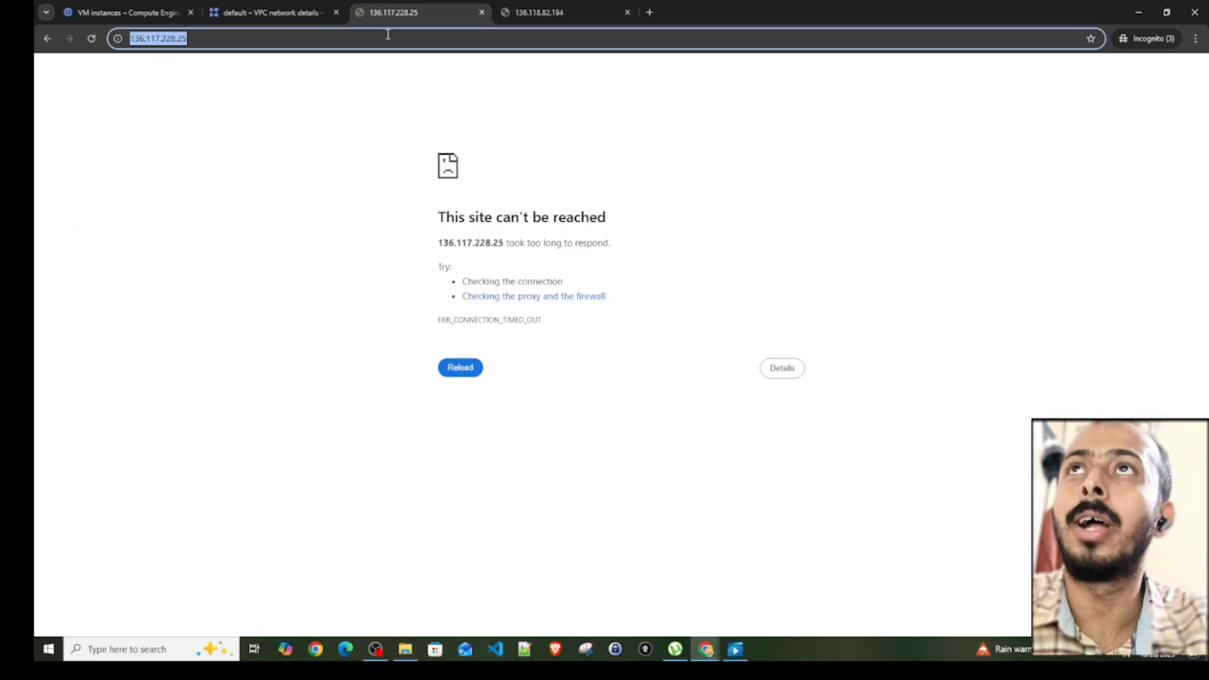
left_click(223, 39)
key("Return")
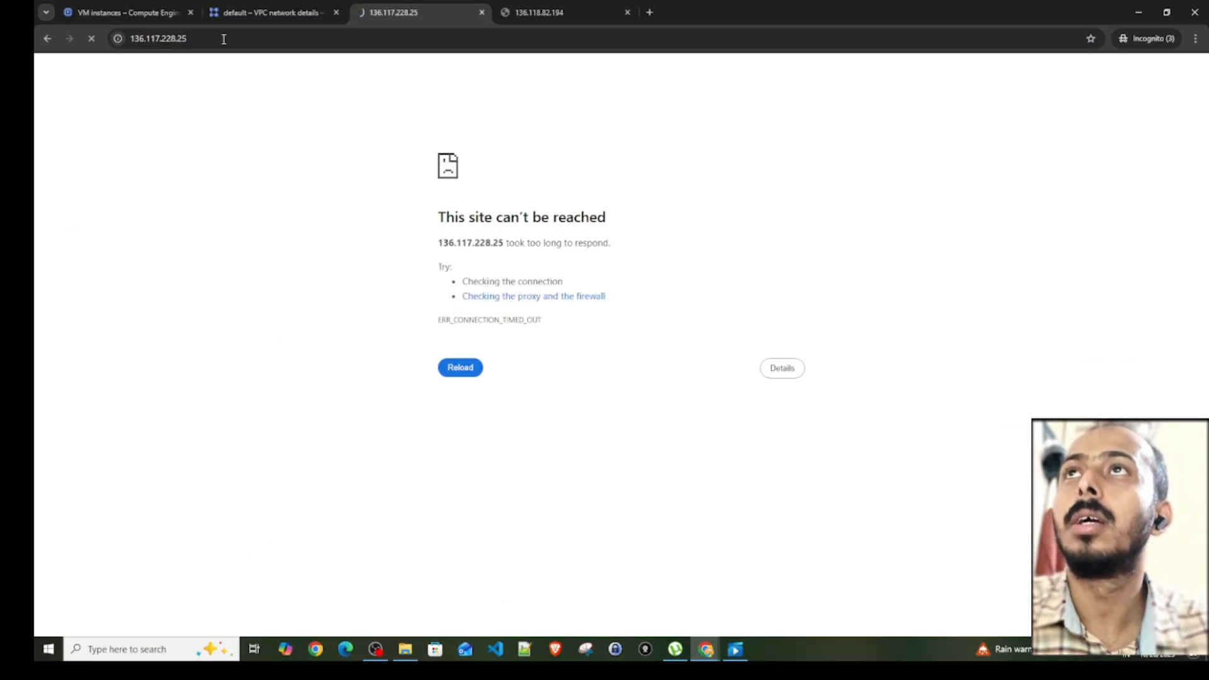
left_click_drag(458, 77, 831, 205)
left_click(661, 232)
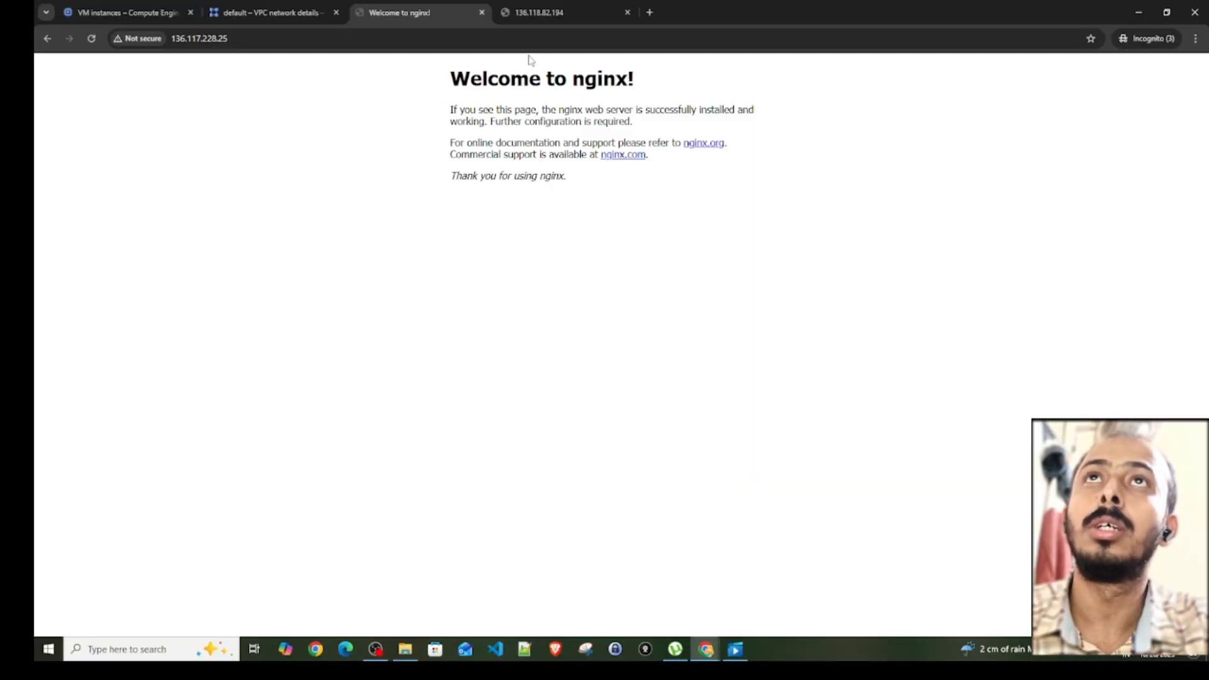
- Reload the custom network VM's page at 136.118.82.194 to test its HTTP access
left_click(541, 15)
left_click(91, 40)
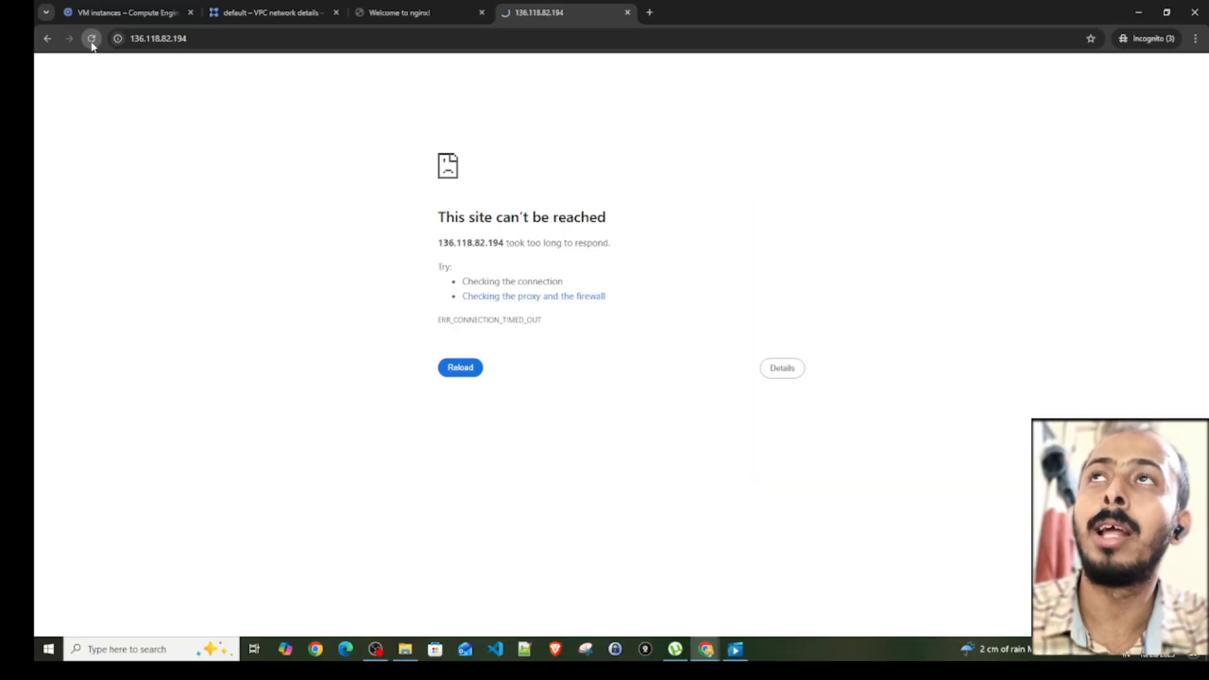
left_click(236, 40)
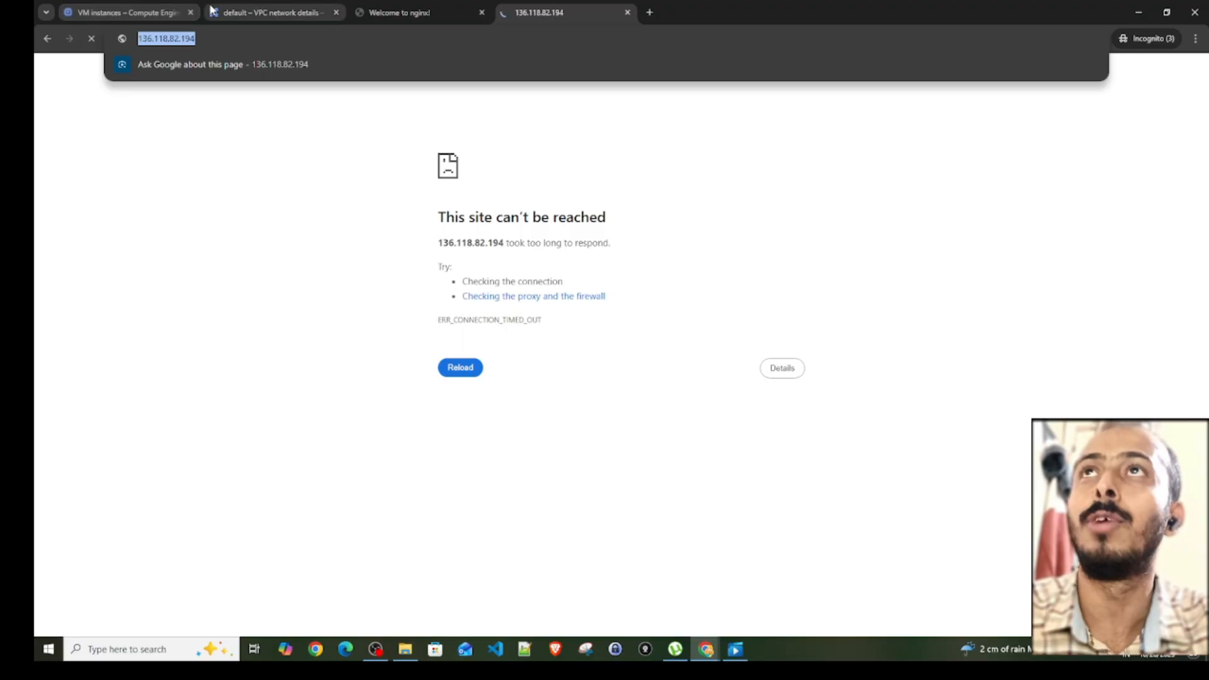
- Return to the VPC networks list and open the firewalls of demo-vpc-custom, dismissing the notification
left_click(267, 12)
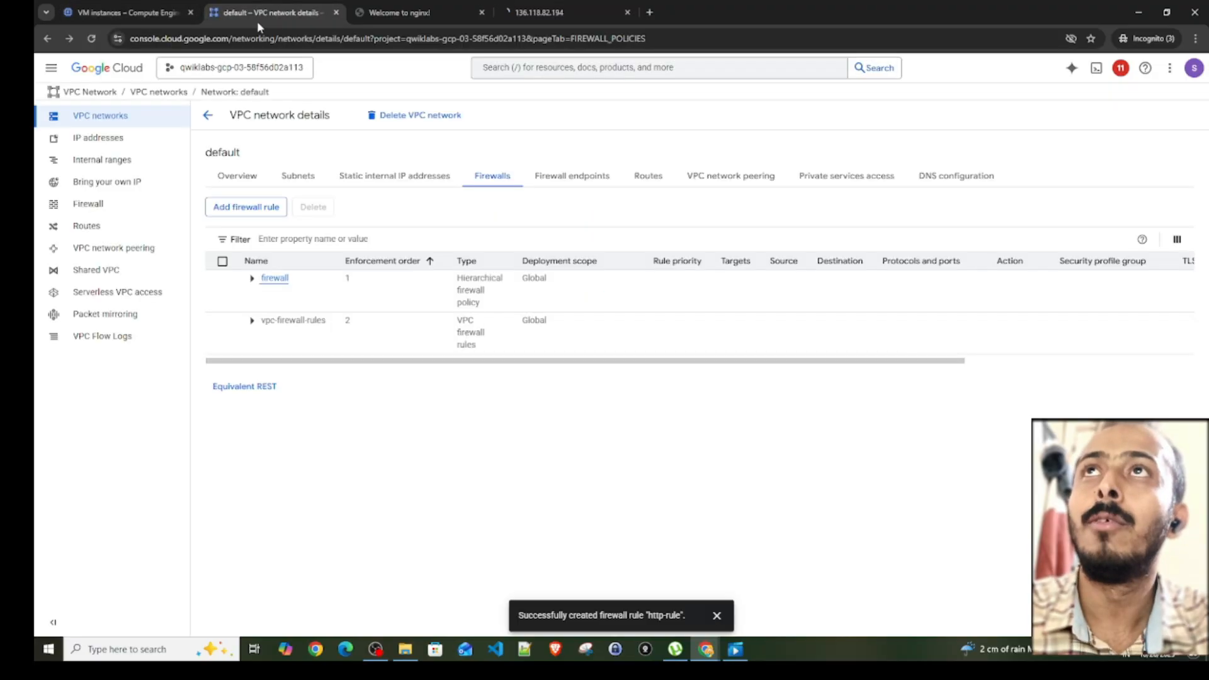
left_click(210, 119)
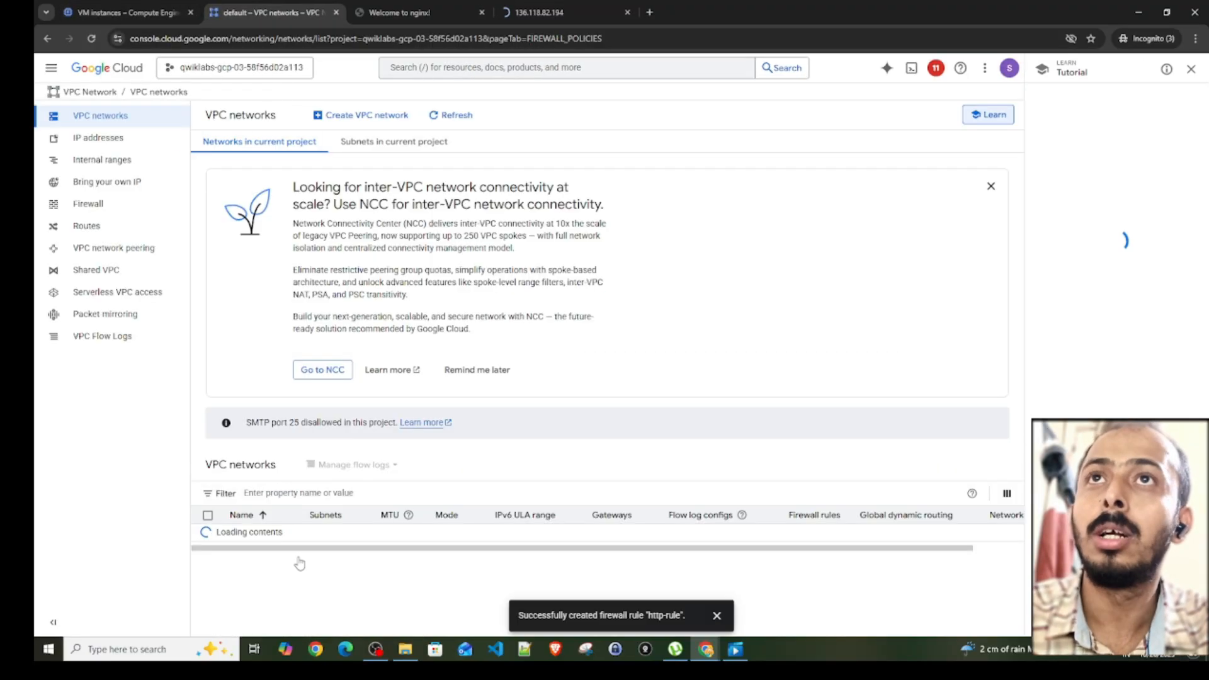
left_click(249, 566)
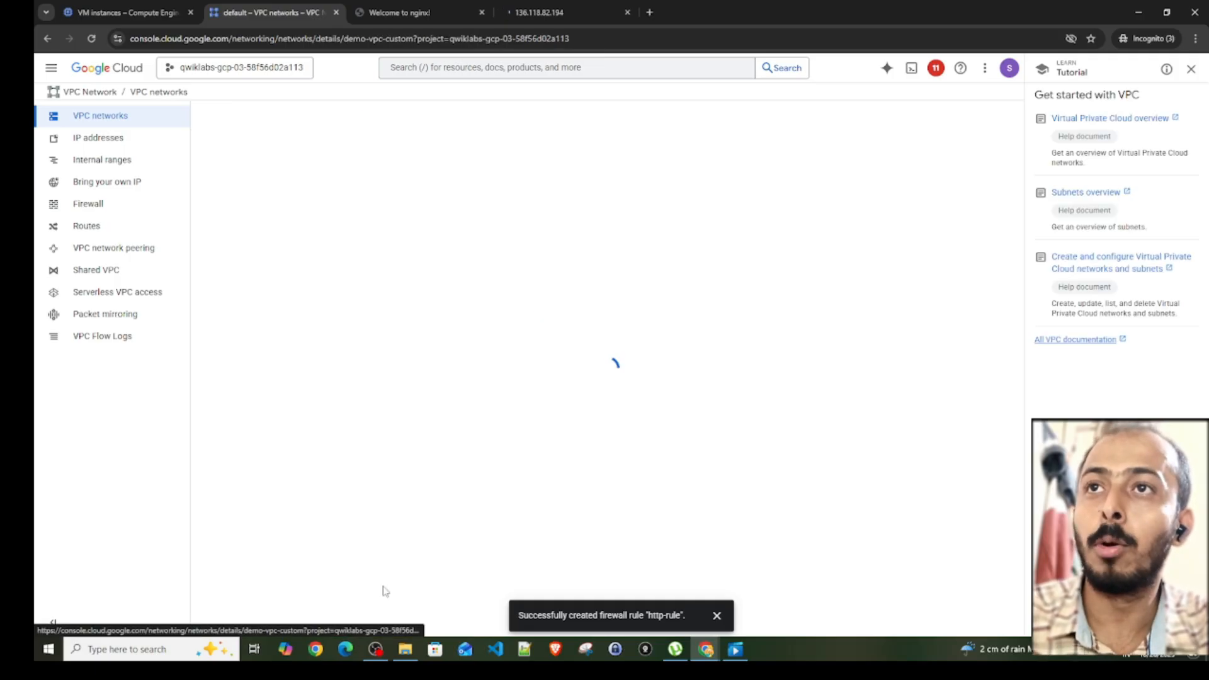
left_click(716, 615)
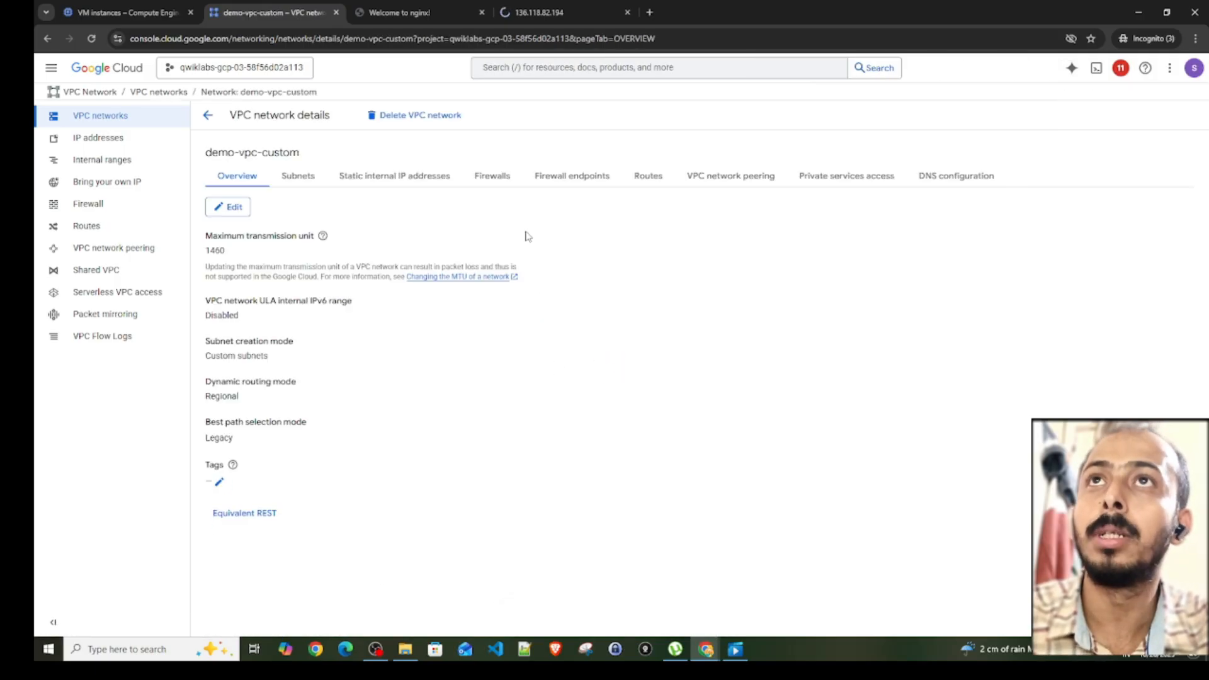
left_click(492, 180)
- Start a new firewall rule for demo-vpc-custom and name it http-rule
left_click(255, 215)
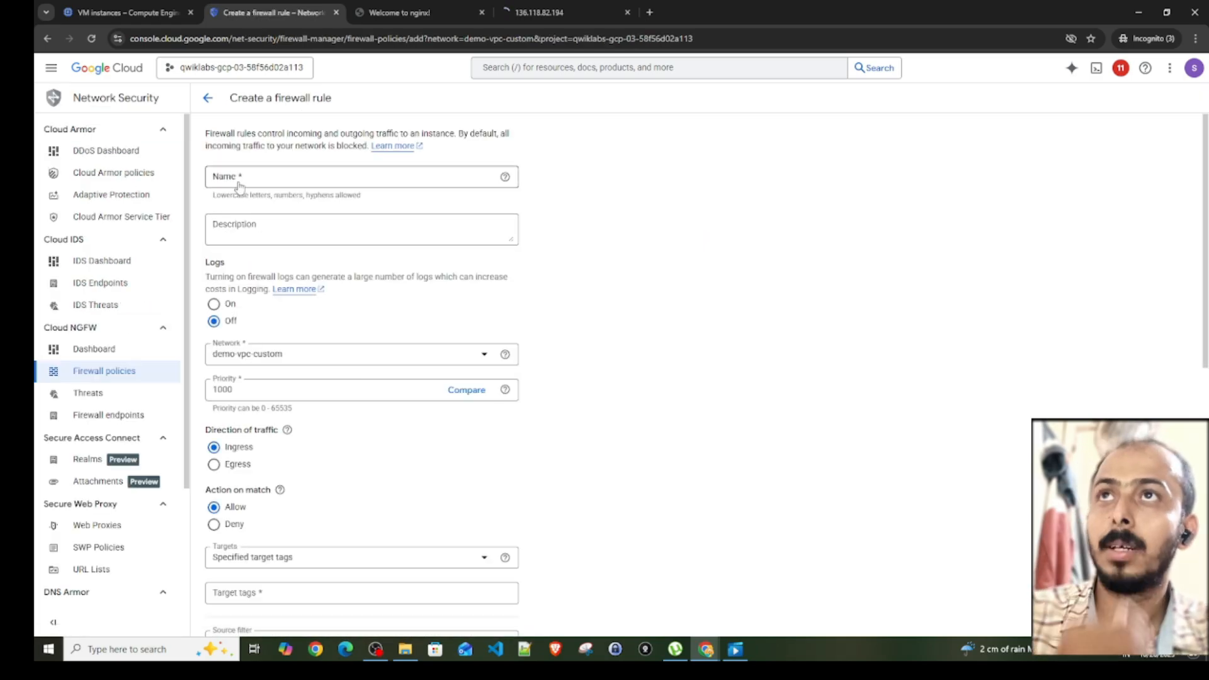
left_click(239, 179)
type("http")
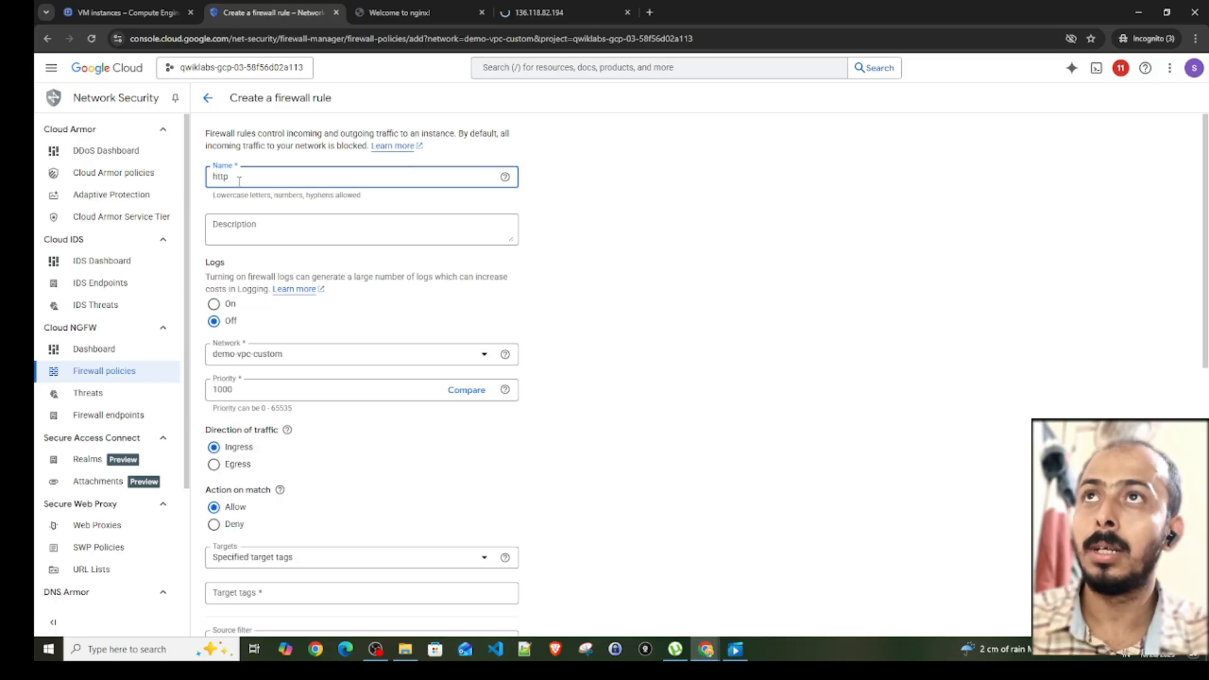
type("s")
key("BackSpace")
type("-rule")
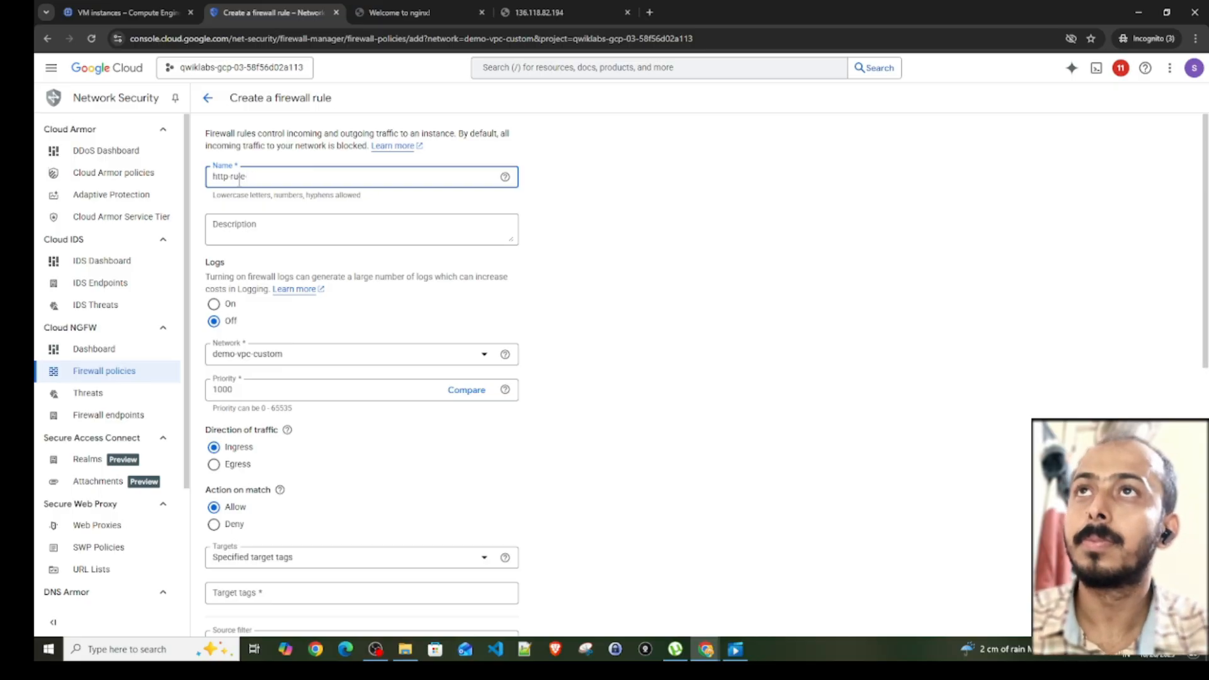
- Target All instances in the network for the demo-vpc-custom rule and set its source IPv4 range to 0.0.0.0/0
scroll(262, 465, "down", 2)
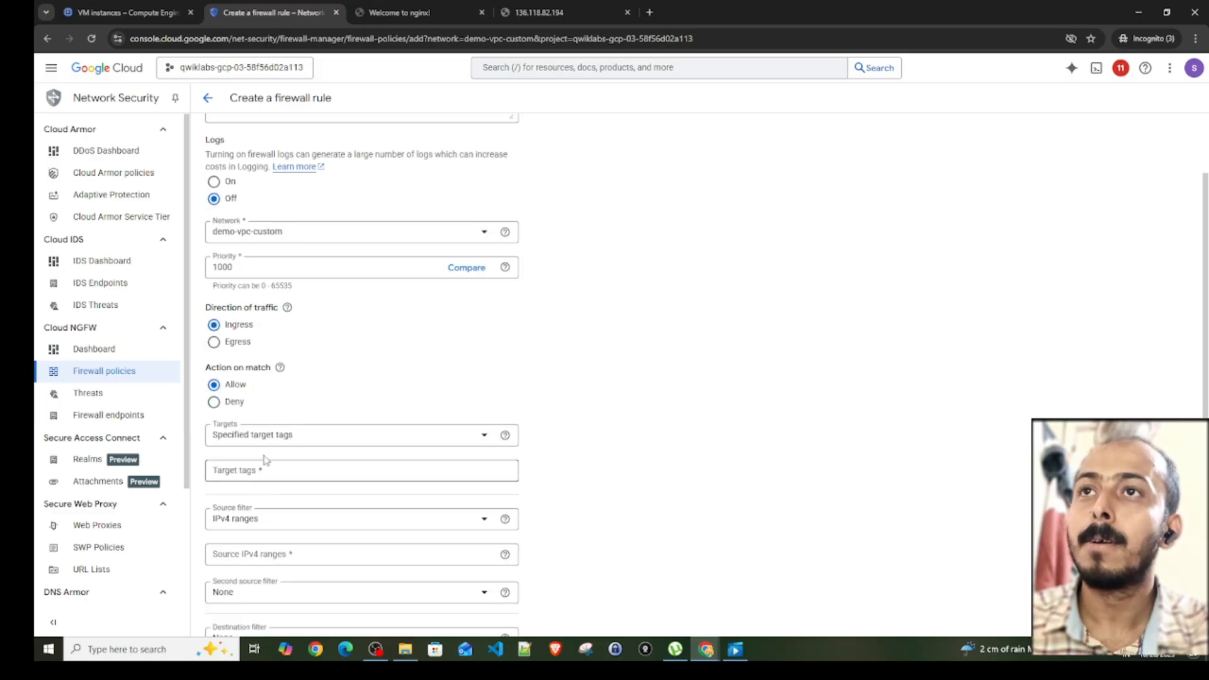
left_click(269, 442)
left_click(264, 437)
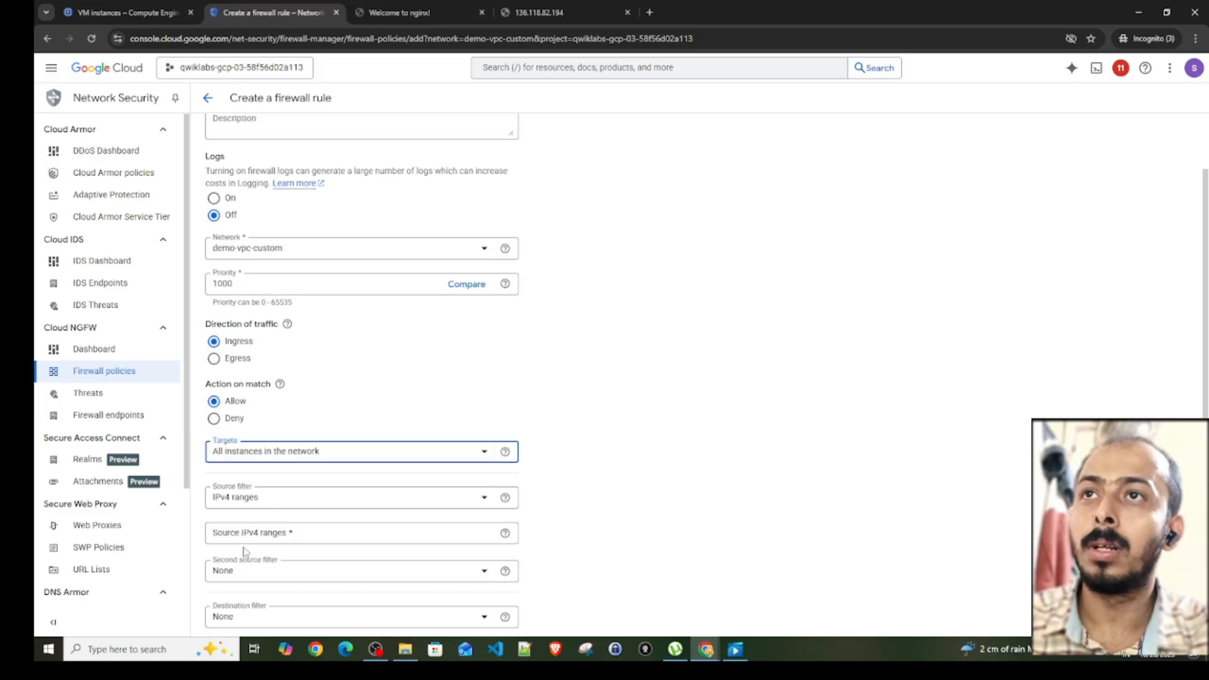
left_click(243, 534)
type("0.0.0")
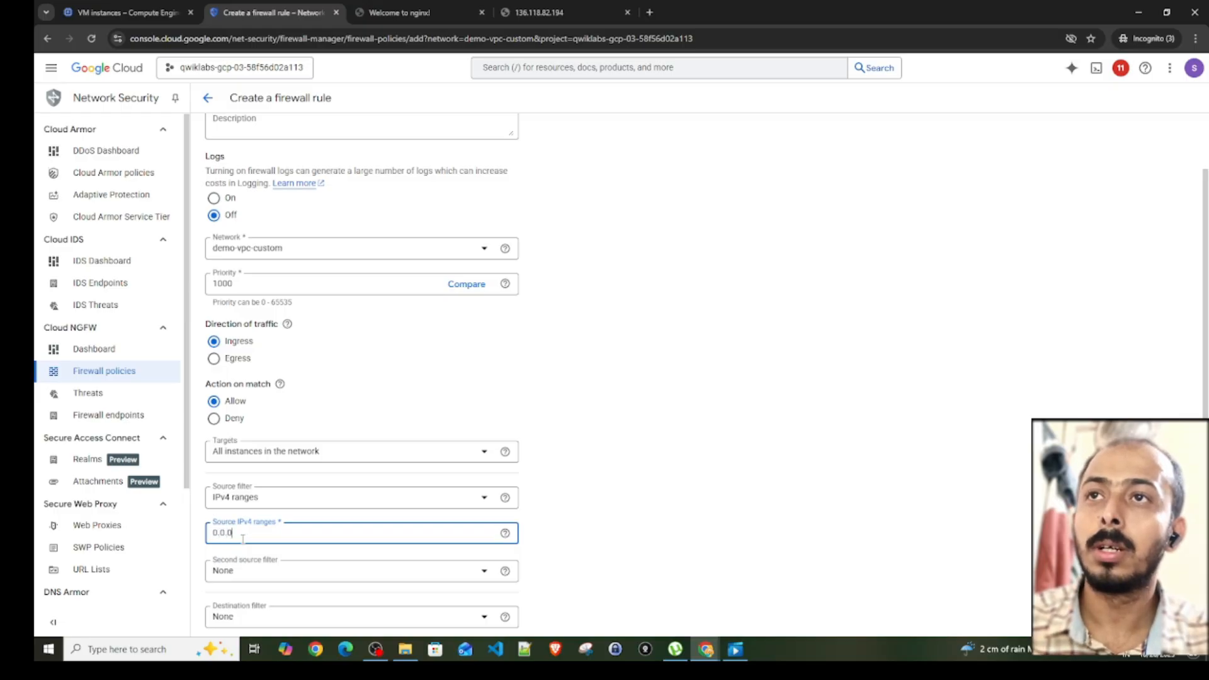
type(".0/0")
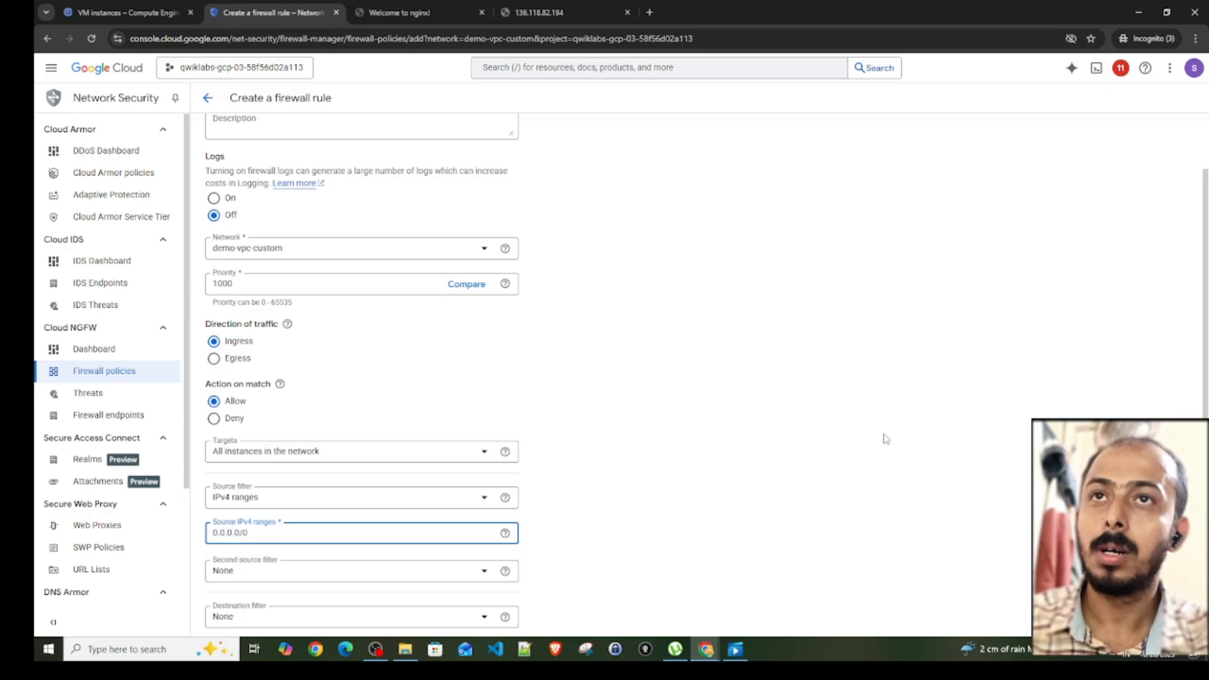
key("Return")
- Allow TCP port 80 in the demo-vpc-custom rule and submit it for creation
scroll(598, 449, "down", 4)
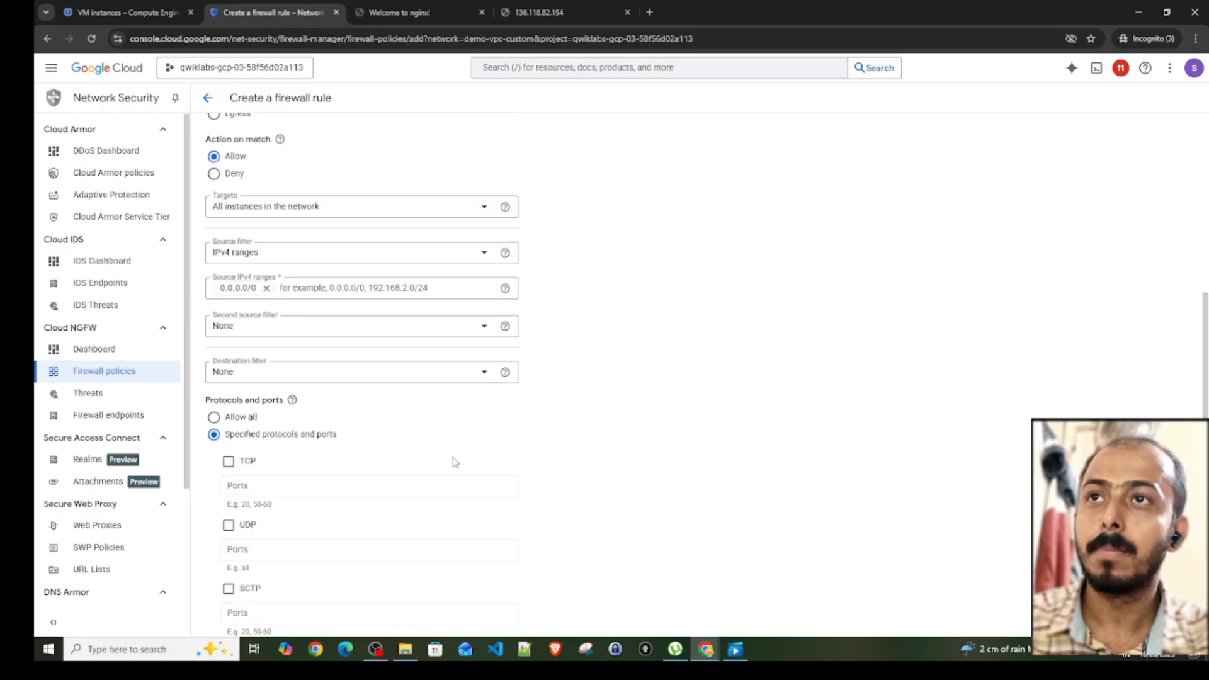
left_click(228, 461)
left_click(250, 490)
type("80")
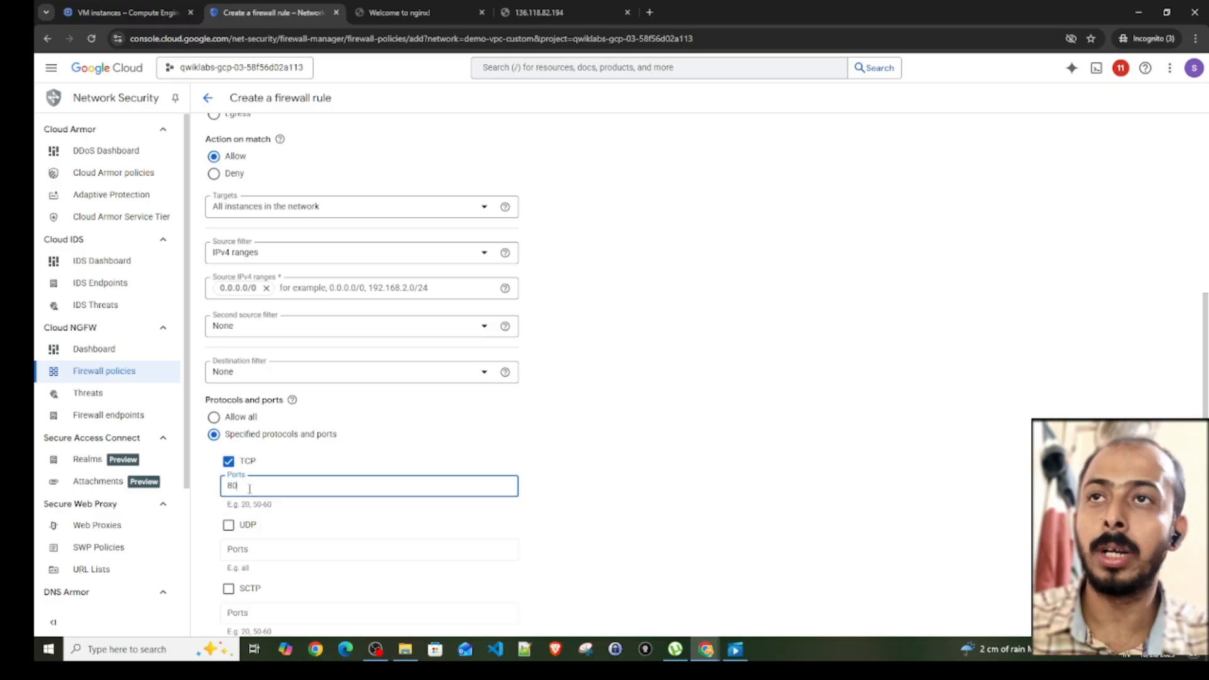
scroll(250, 495, "down", 3)
left_click(225, 578)
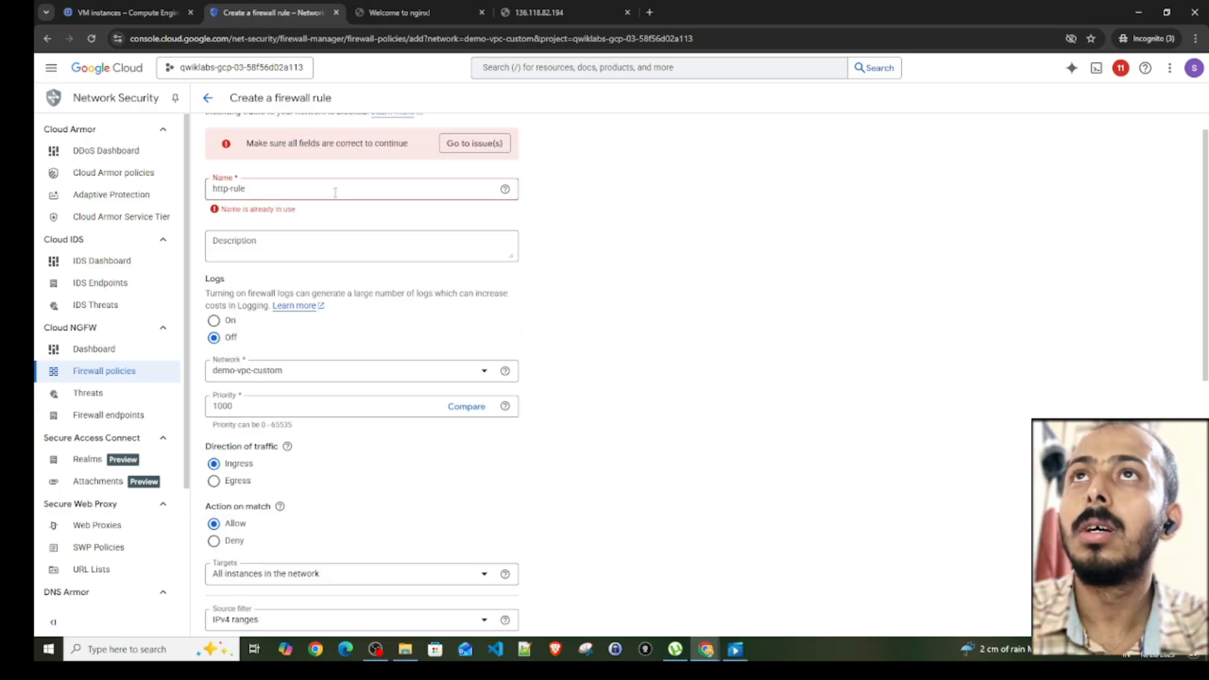
- Rename the demo-vpc-custom rule to http-rule1 and create it
left_click(277, 191)
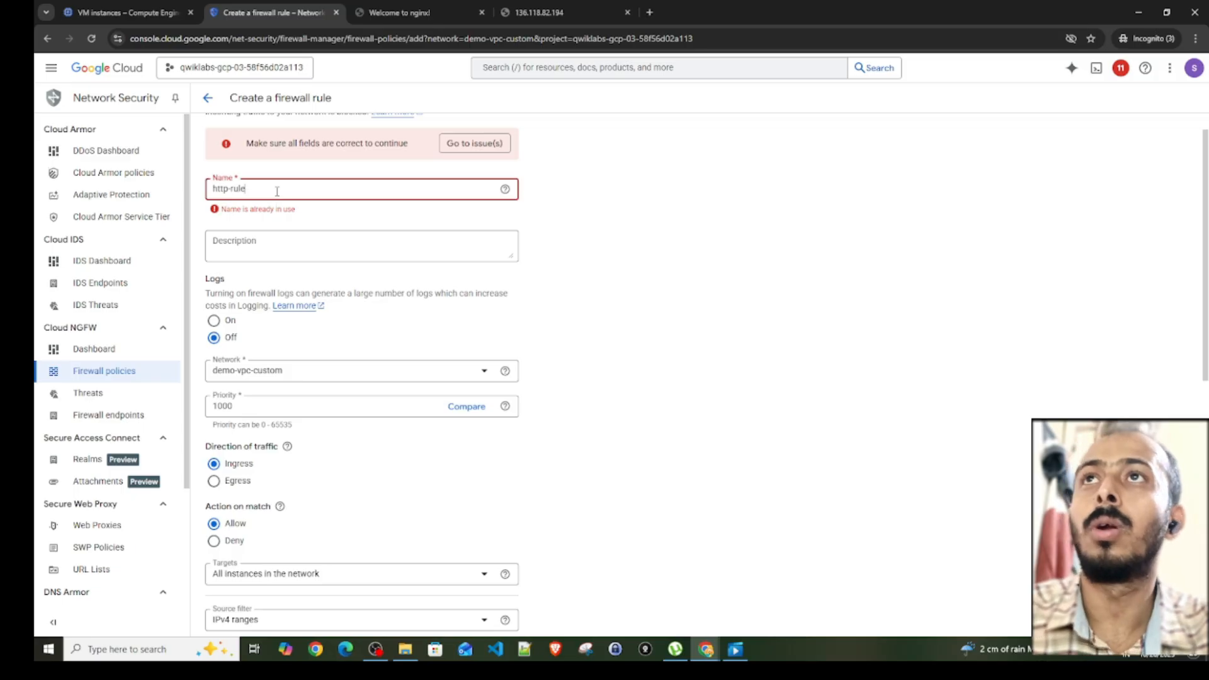
type("1")
scroll(302, 544, "down", 7)
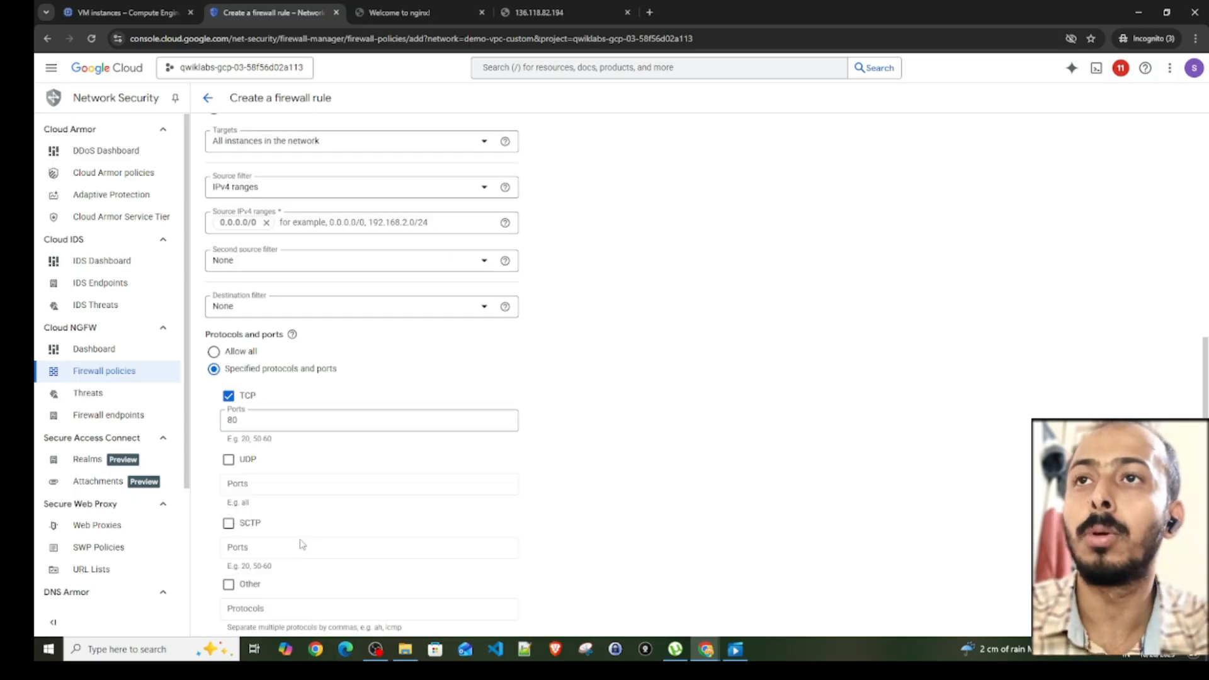
scroll(270, 580, "down", 2)
left_click(232, 580)
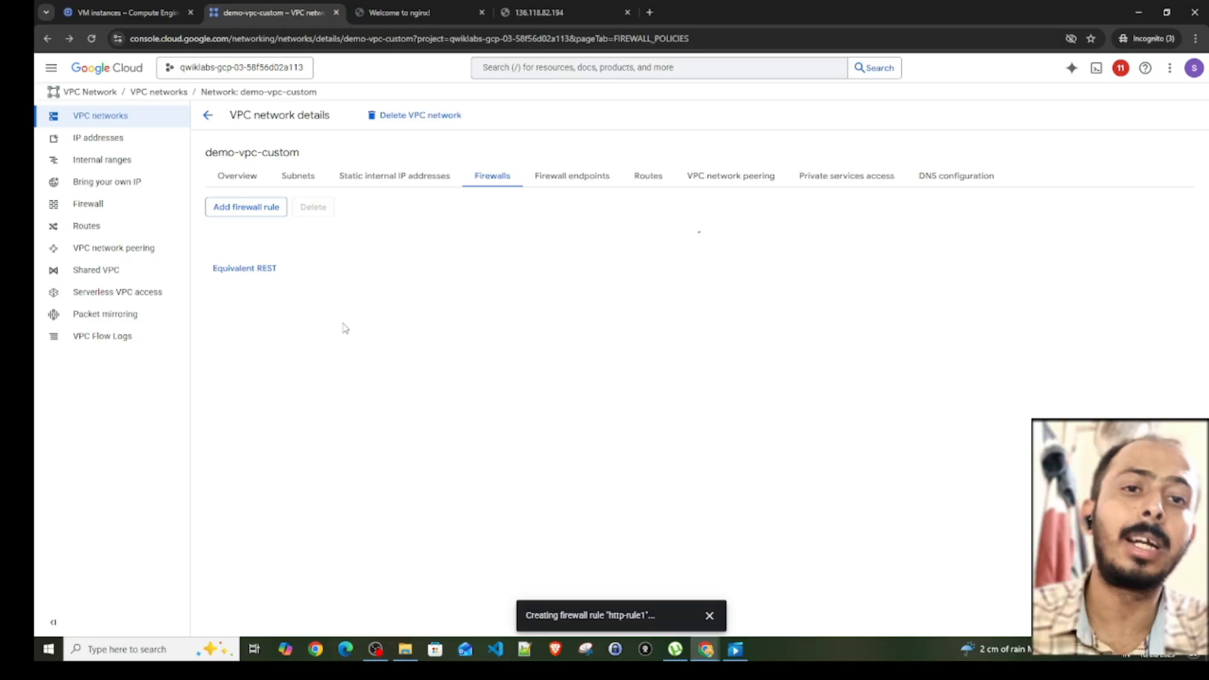
- Retest HTTP access to the custom network VM at 136.118.82.194 with http-rule1 in place
left_click(539, 12)
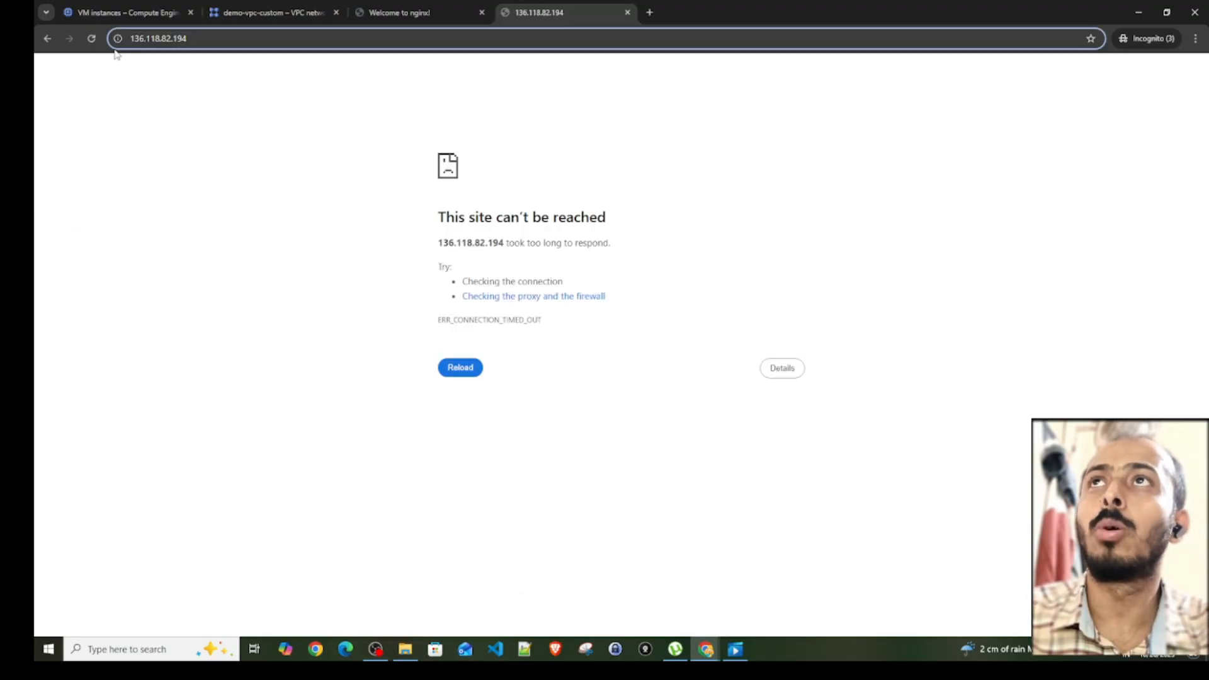
left_click(91, 40)
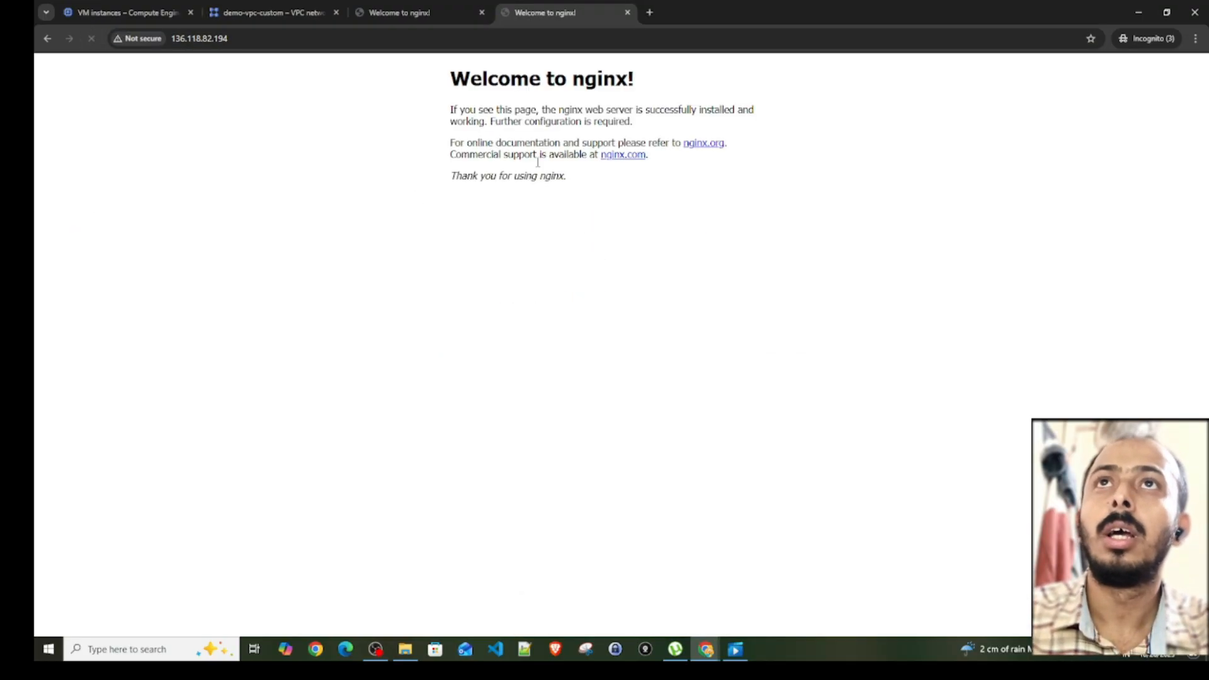